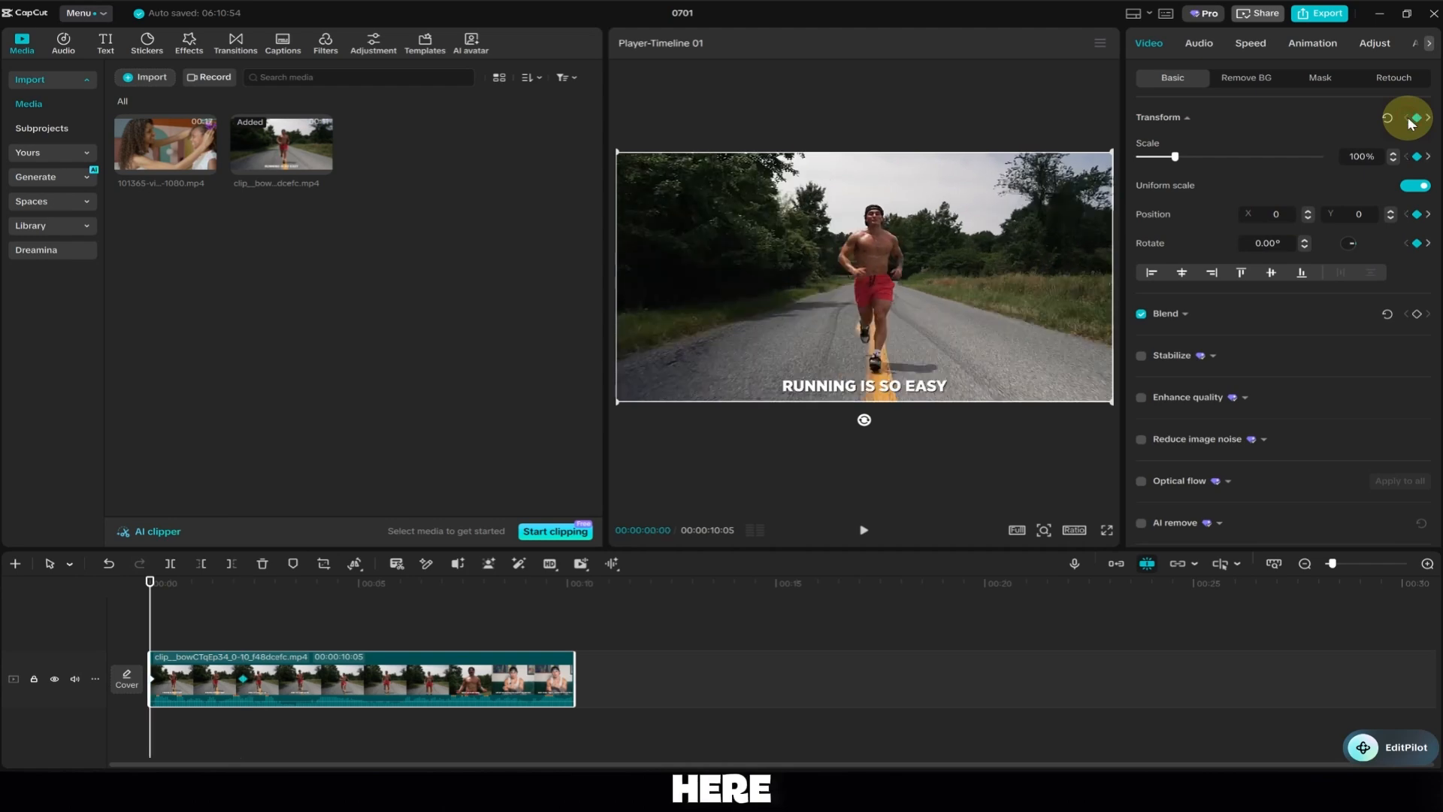
Step through the clip's two transform keyframes and increase its scale to 125% at the second one
click(1428, 119)
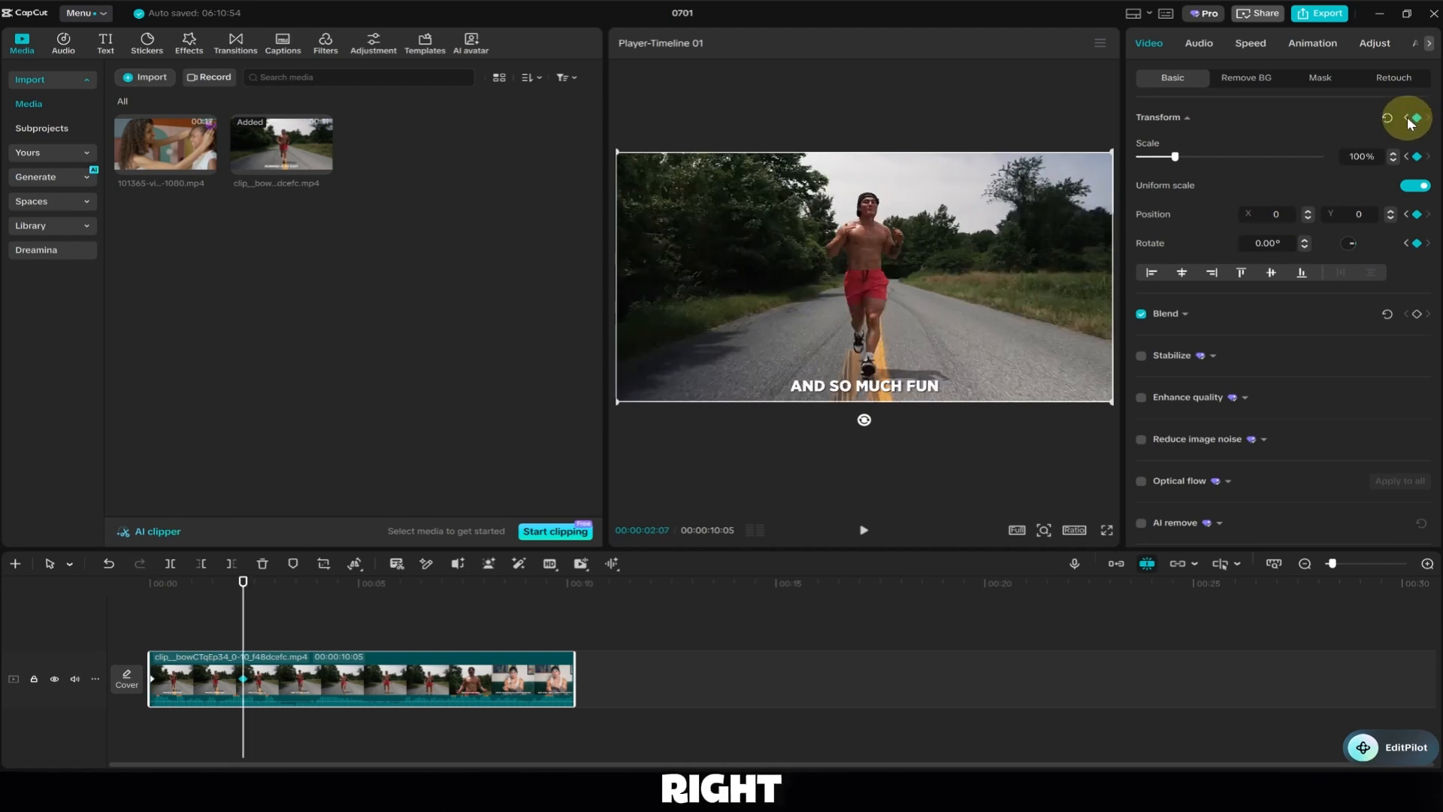
click(1407, 118)
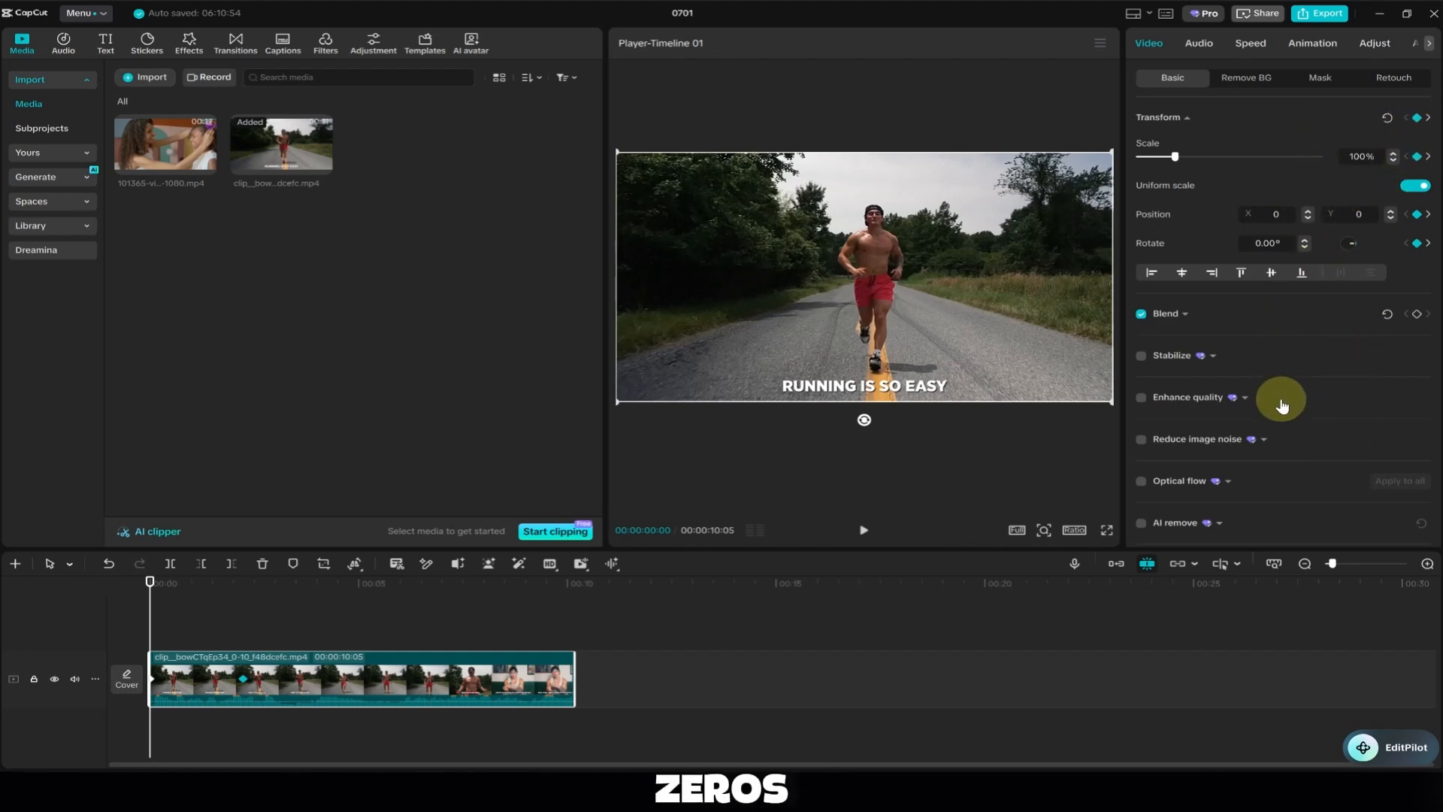
click(1428, 118)
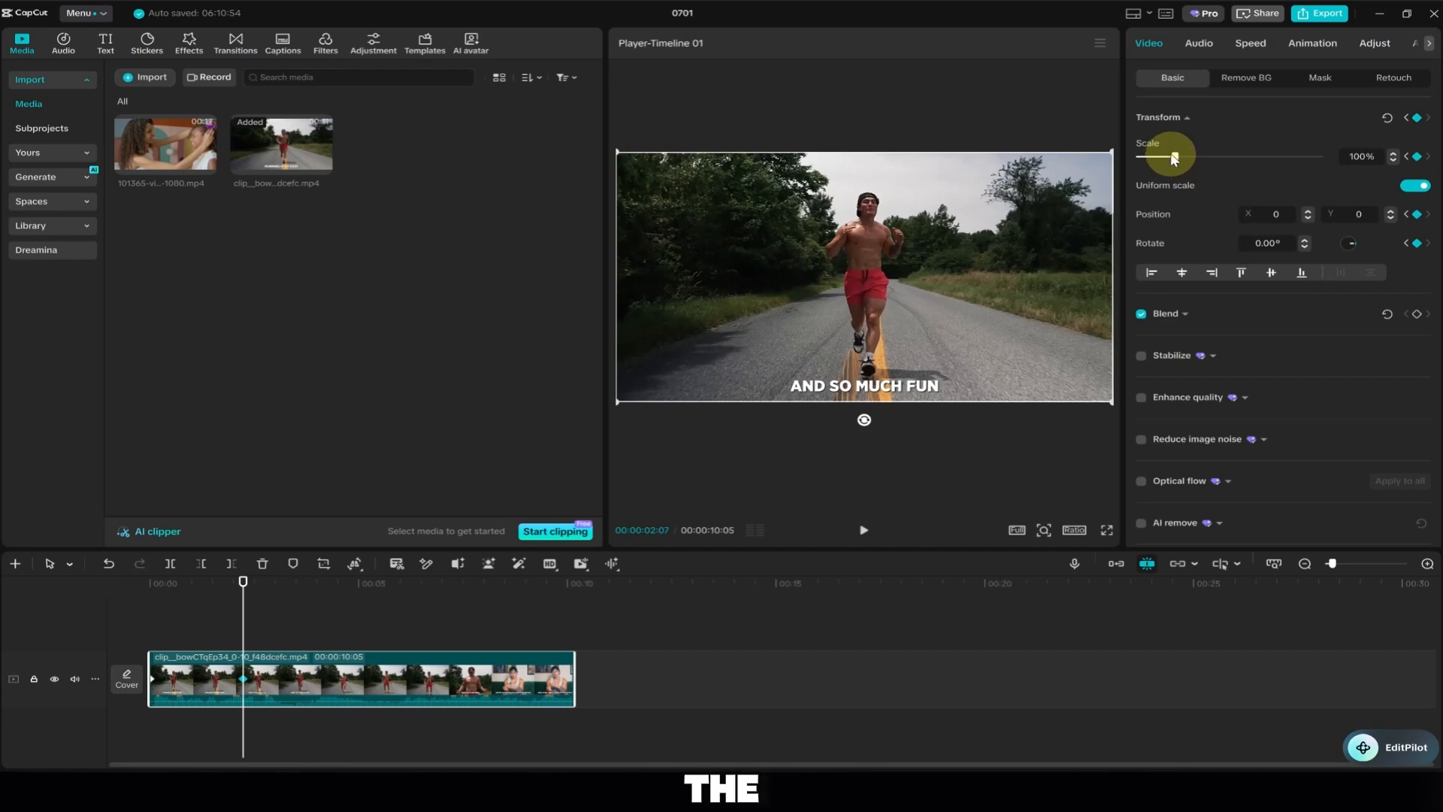
drag(1174, 157, 1185, 160)
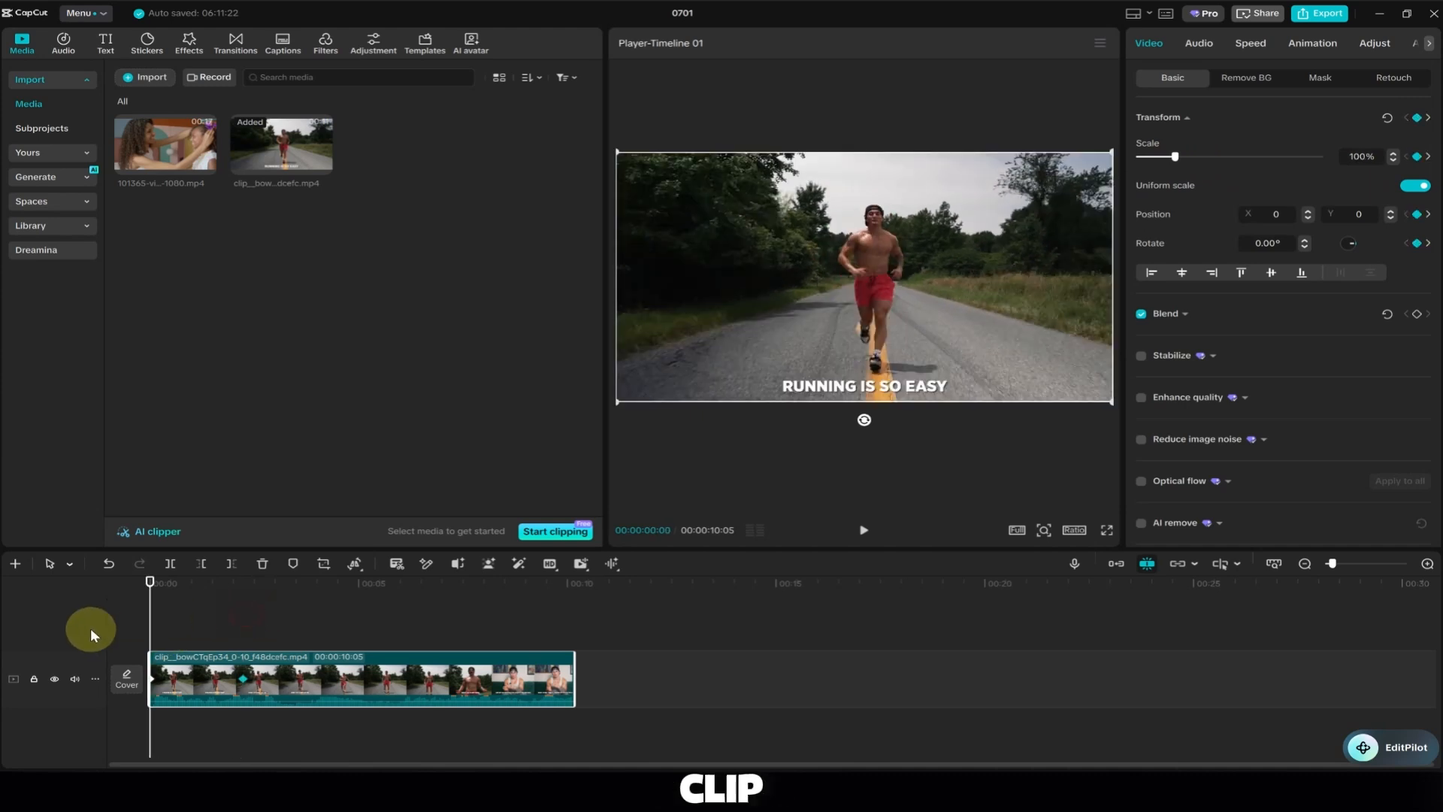
Play the clip from the start to preview the keyframed zoom, and undo the scale change
click(866, 529)
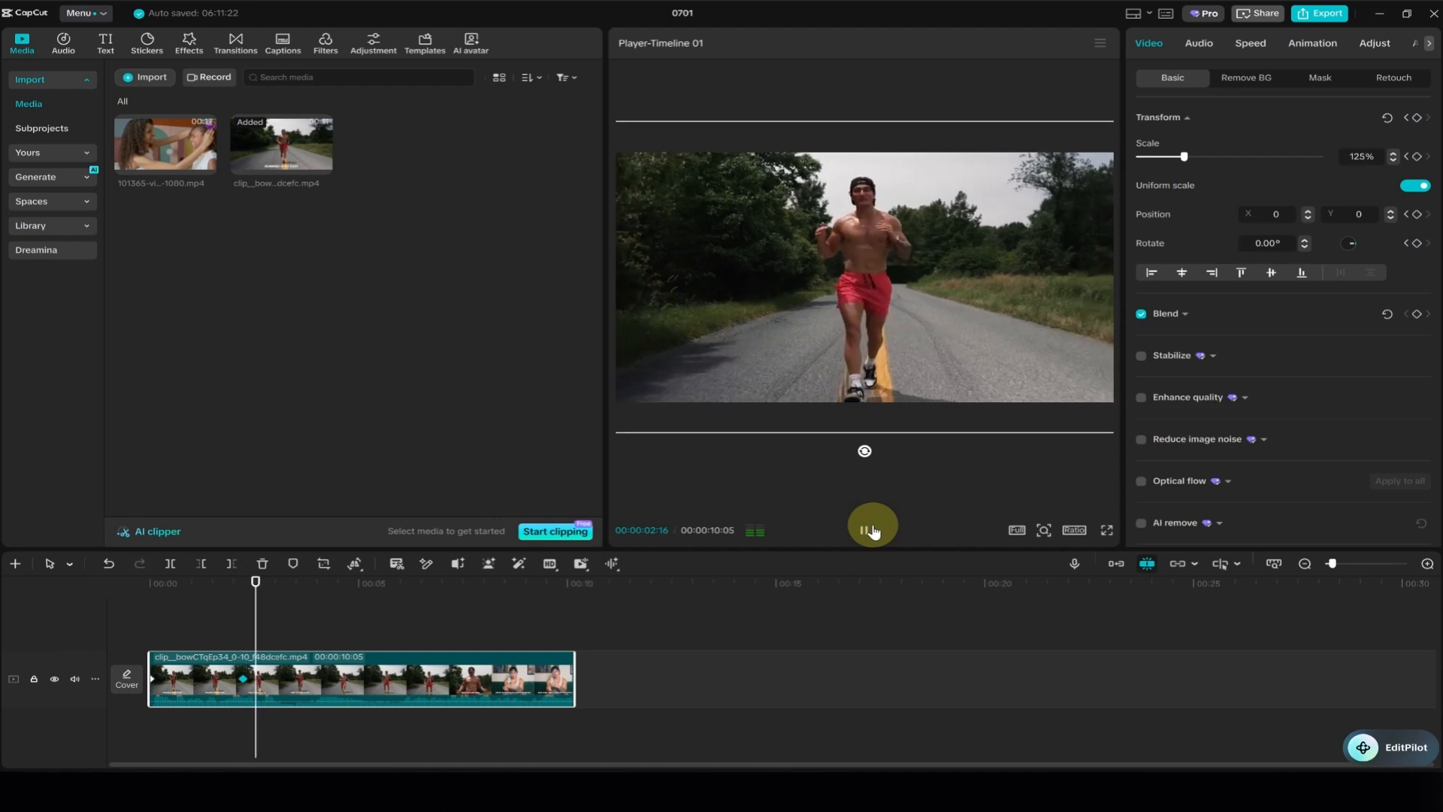
click(871, 530)
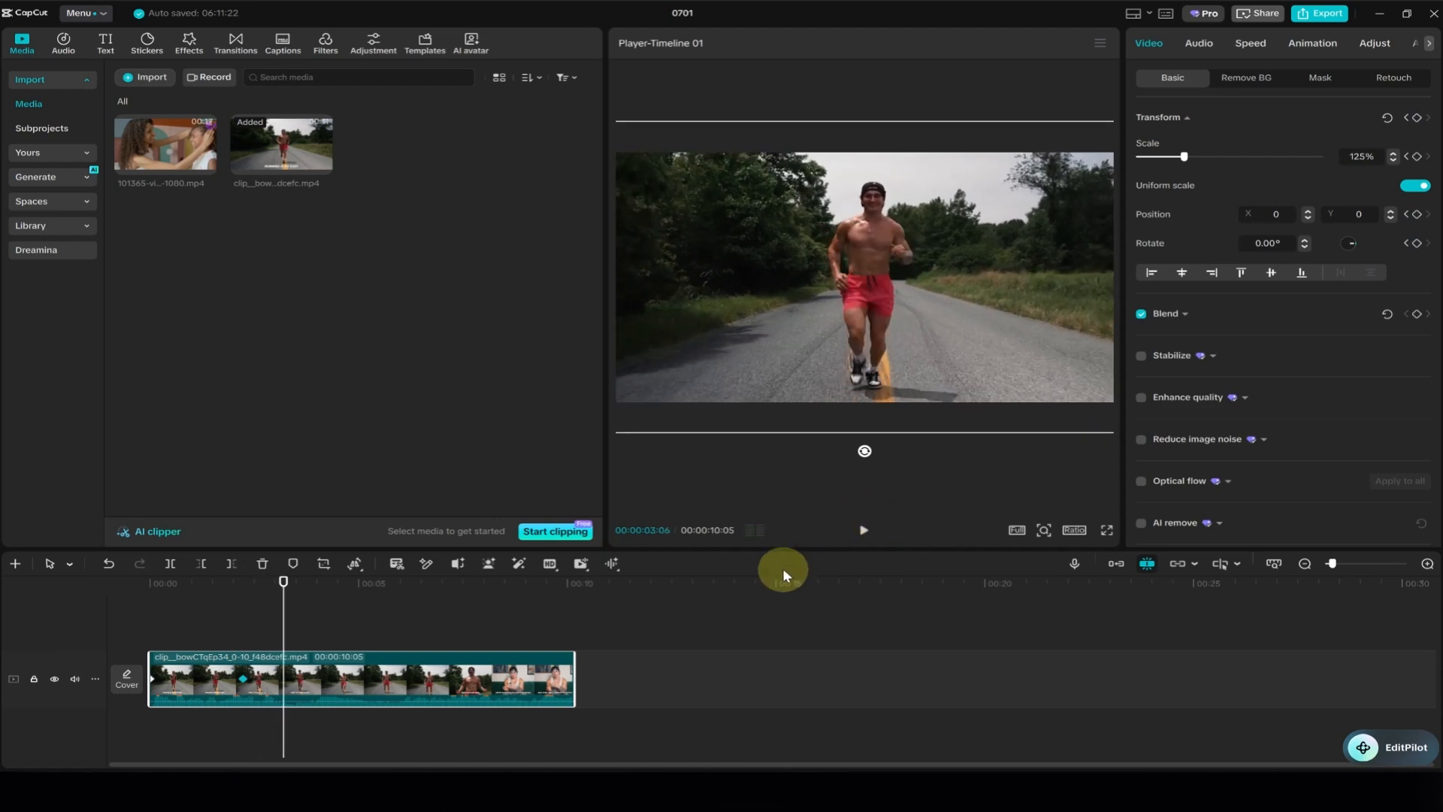
key(ctrl+z)
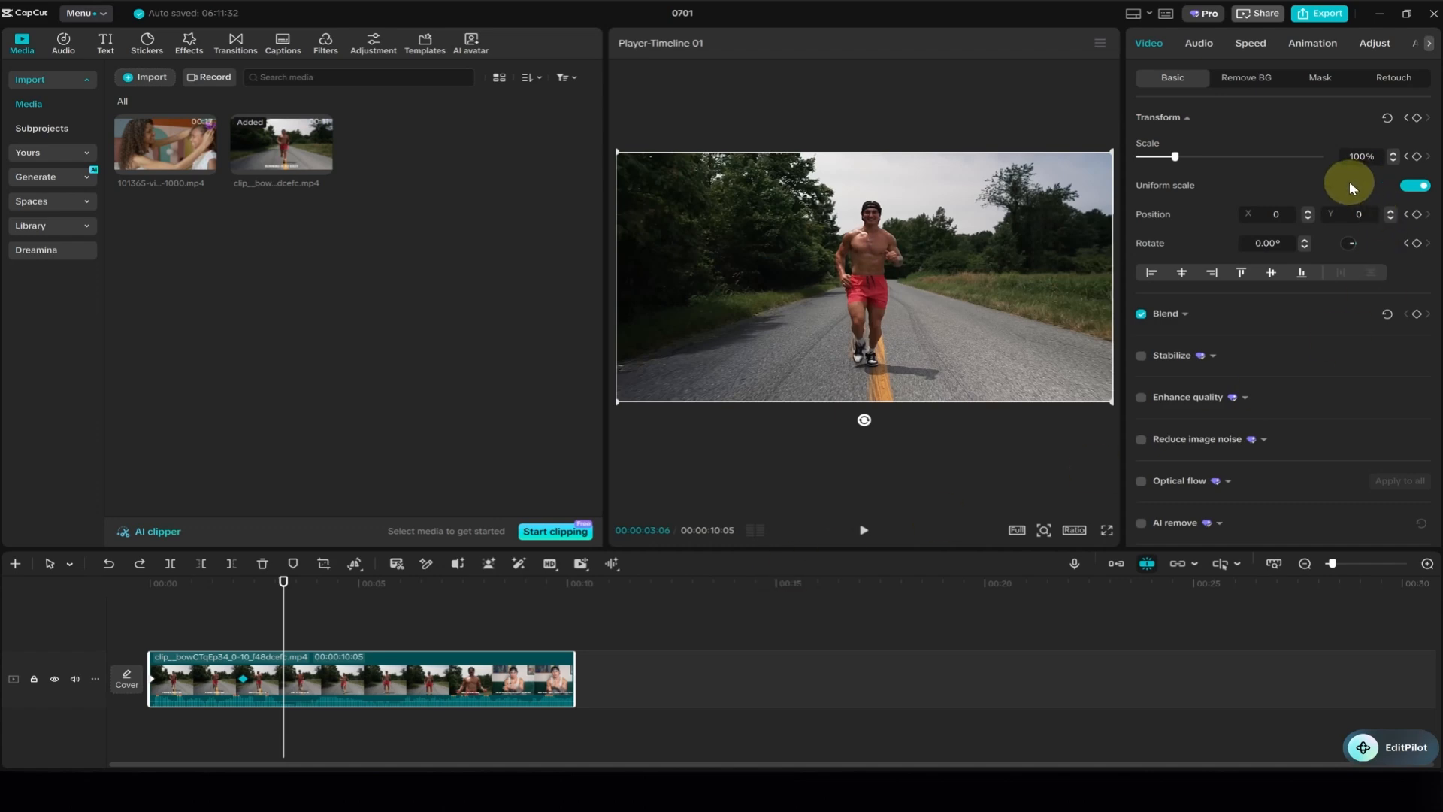
Turn off uniform scale for the clip and lower its scale height to 90% at 00:00:03:06
click(1420, 188)
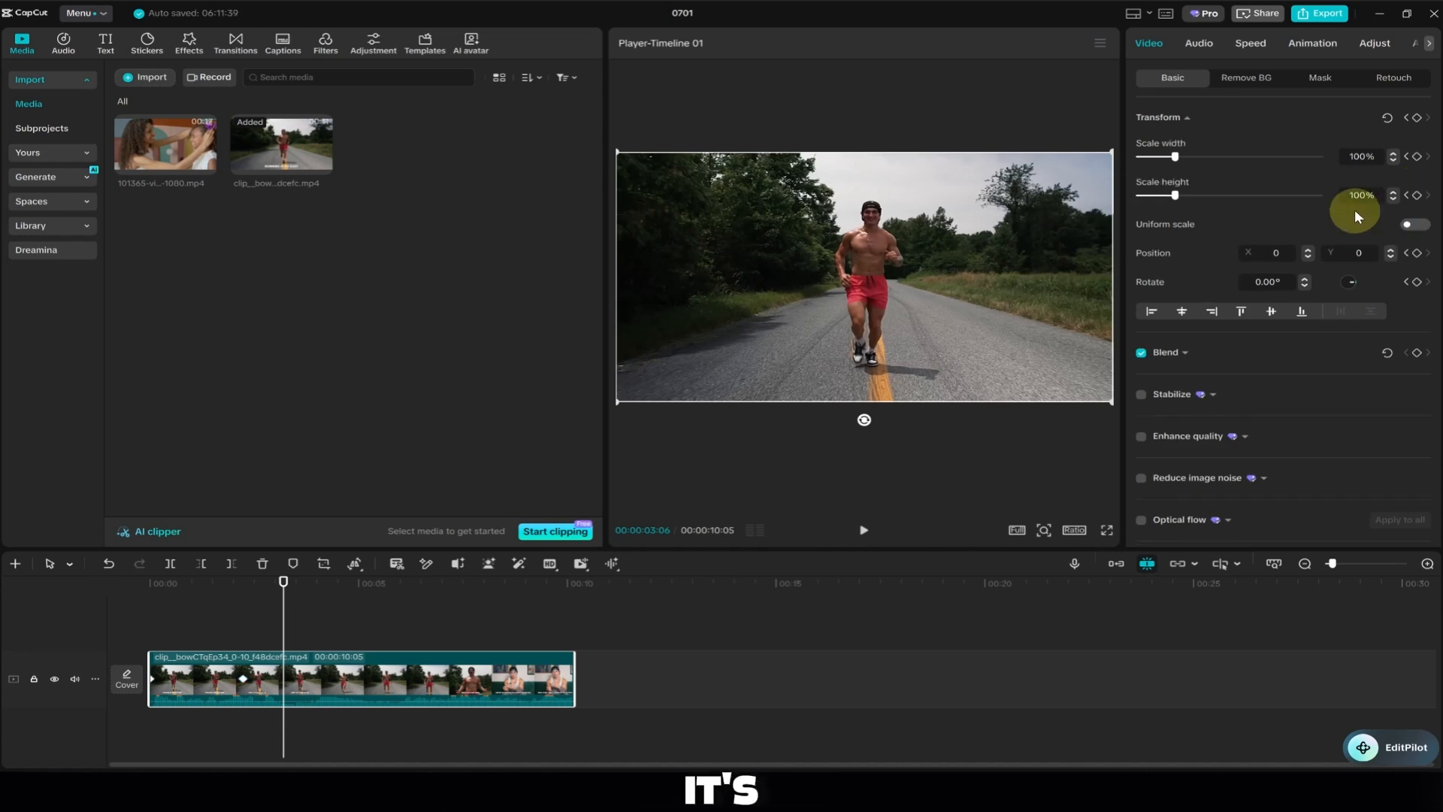
click(1393, 199)
click(1393, 198)
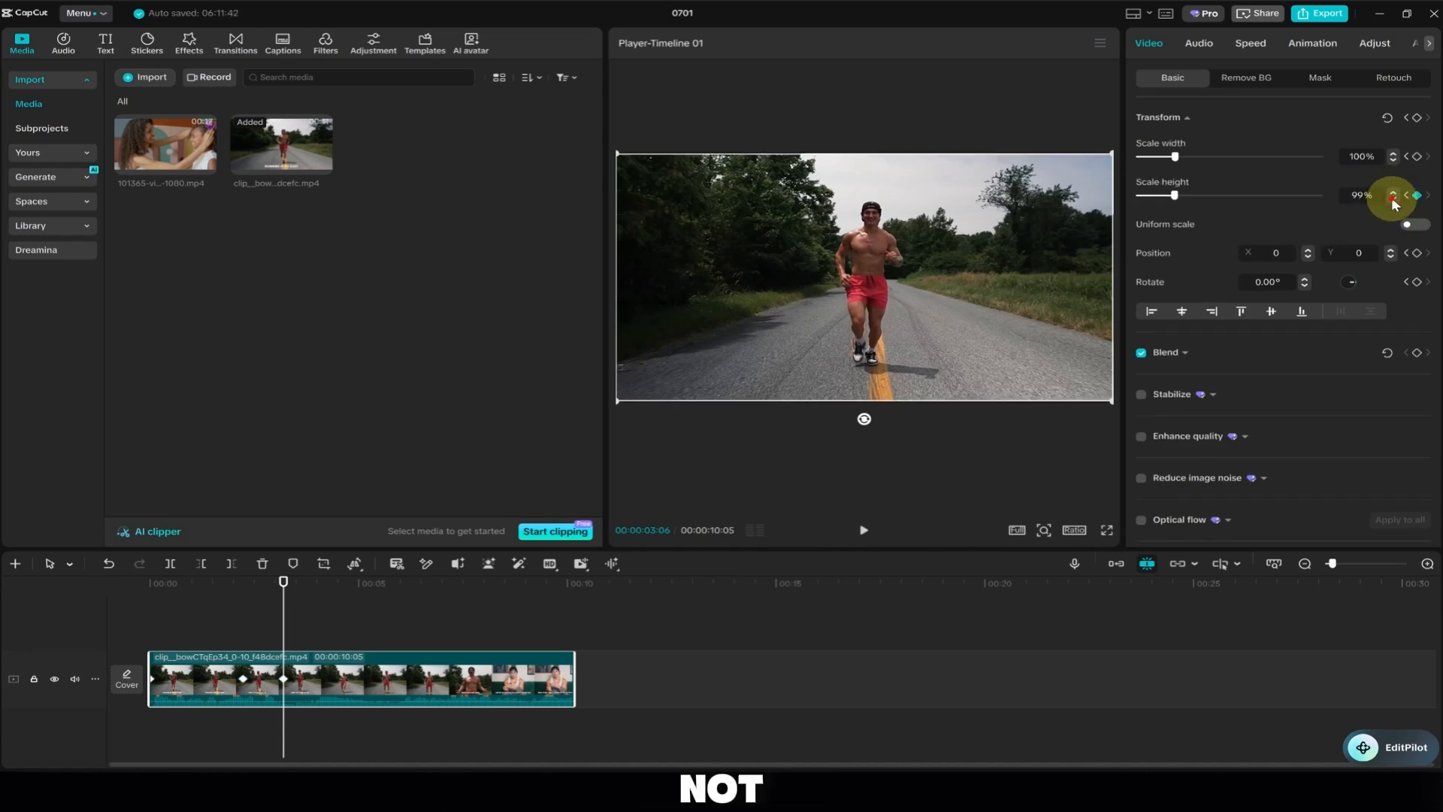
click(1393, 198)
click(1393, 198)
click(1392, 199)
click(1392, 198)
click(1392, 199)
click(1392, 198)
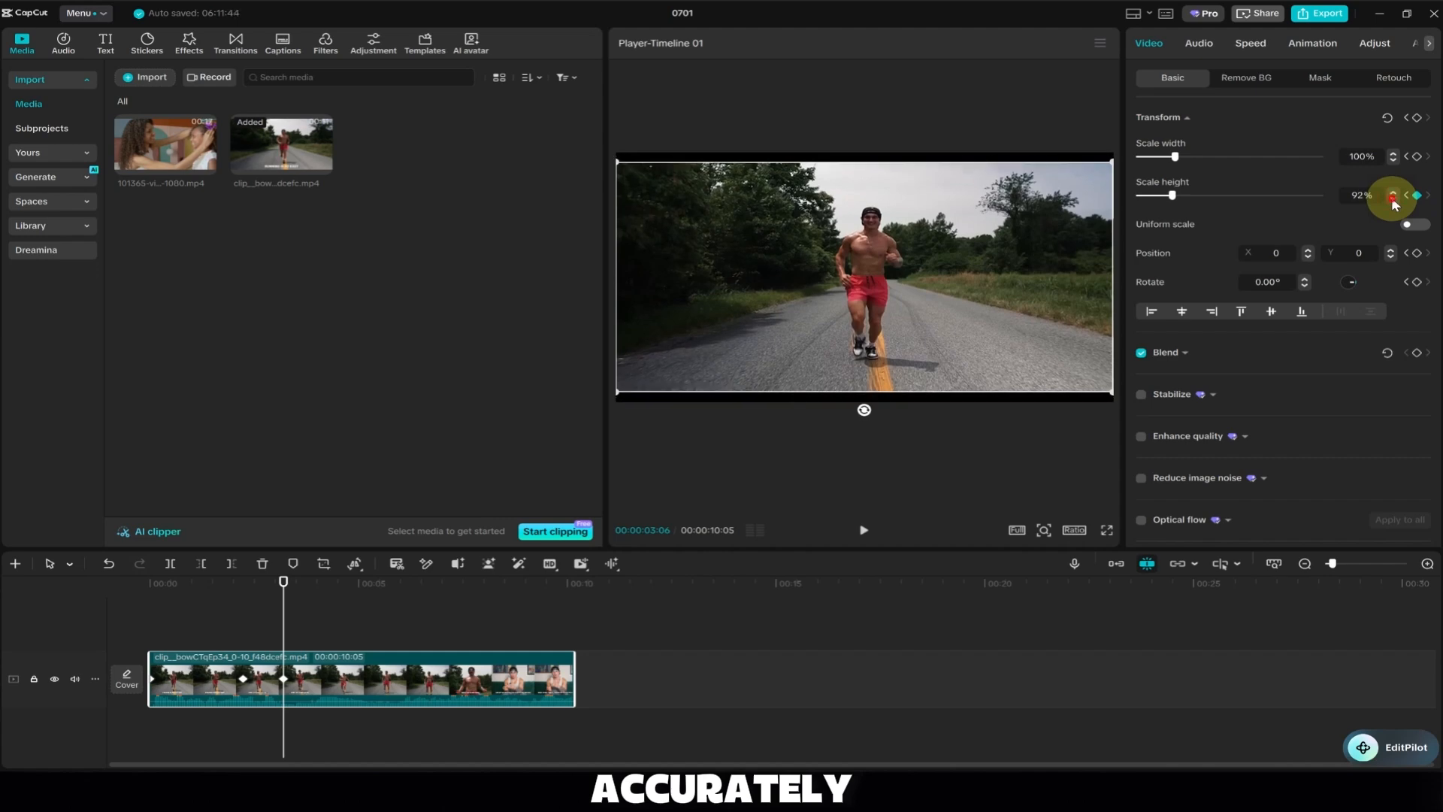
click(1391, 199)
click(1392, 199)
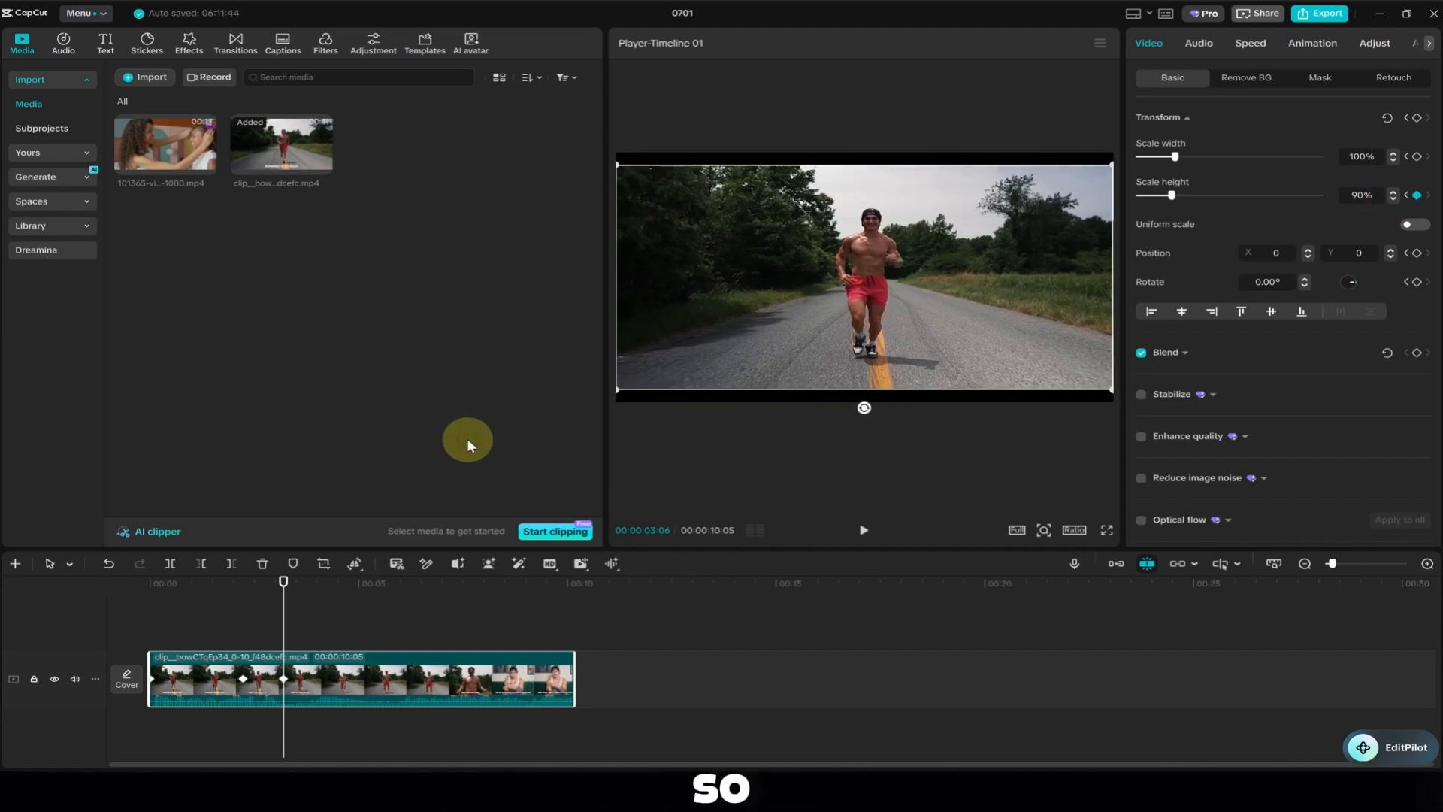
At 00:00:05:04, unlock uniform scale for the selected clip and raise its scale height to 100%
click(364, 617)
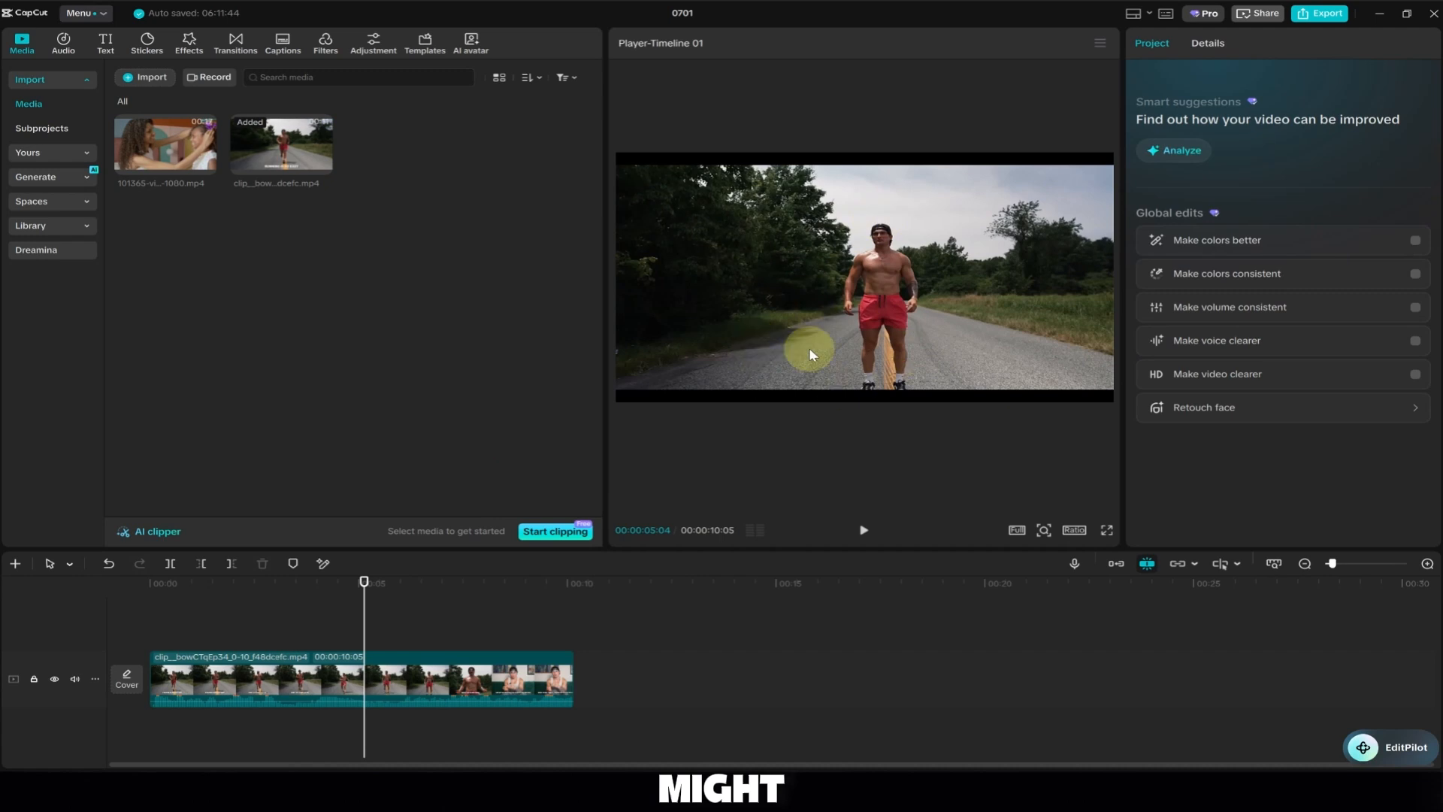
click(510, 674)
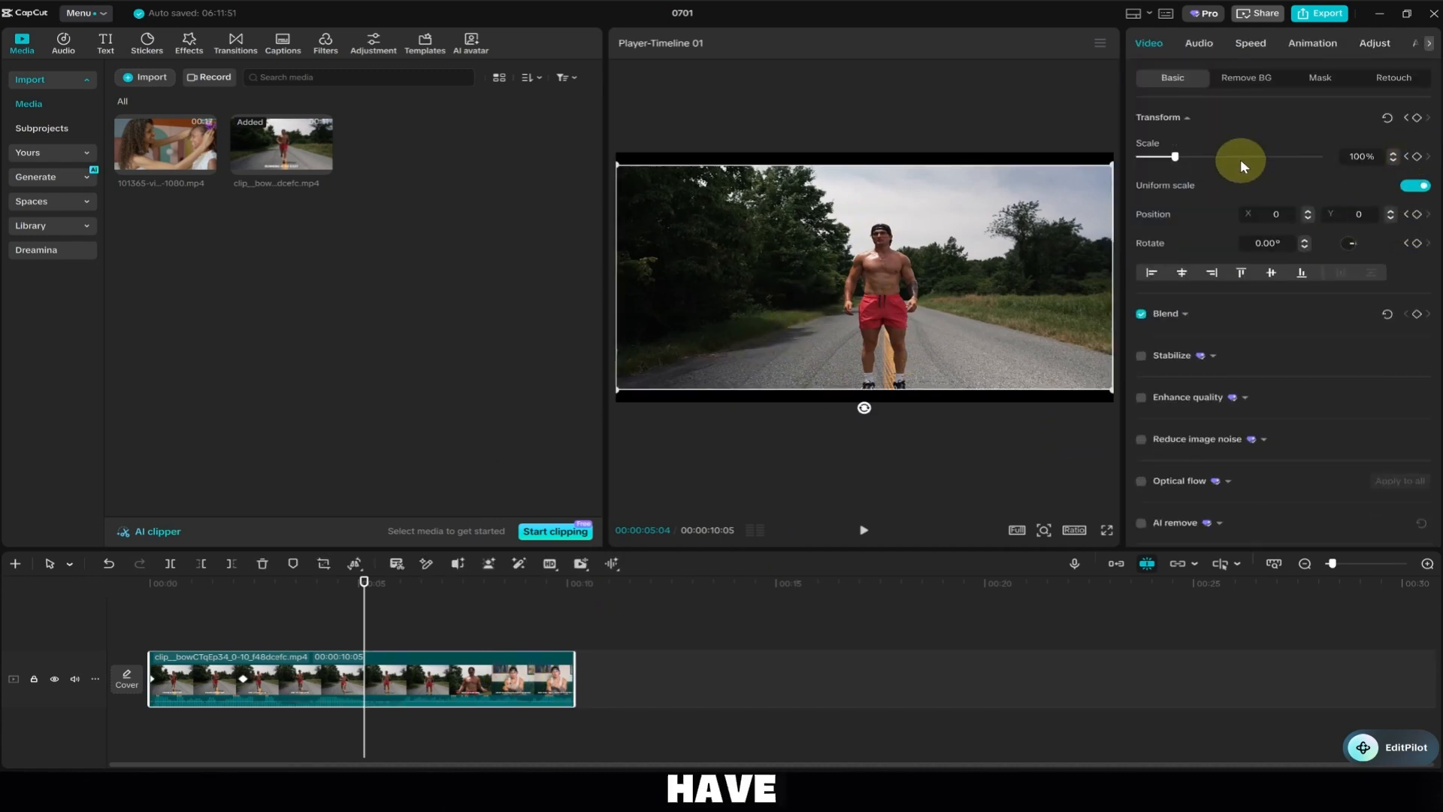
click(1414, 186)
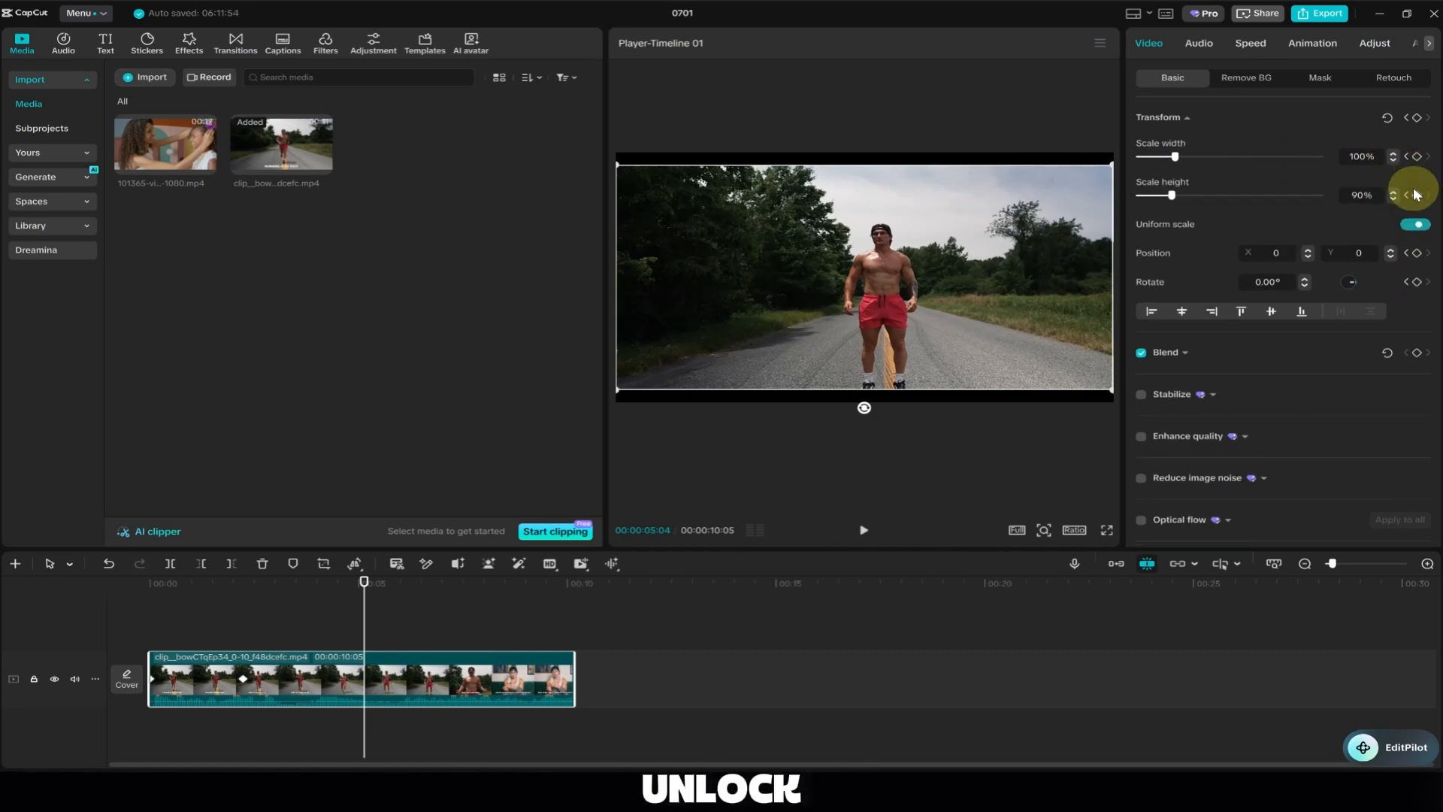
click(1394, 198)
click(1394, 192)
click(1393, 192)
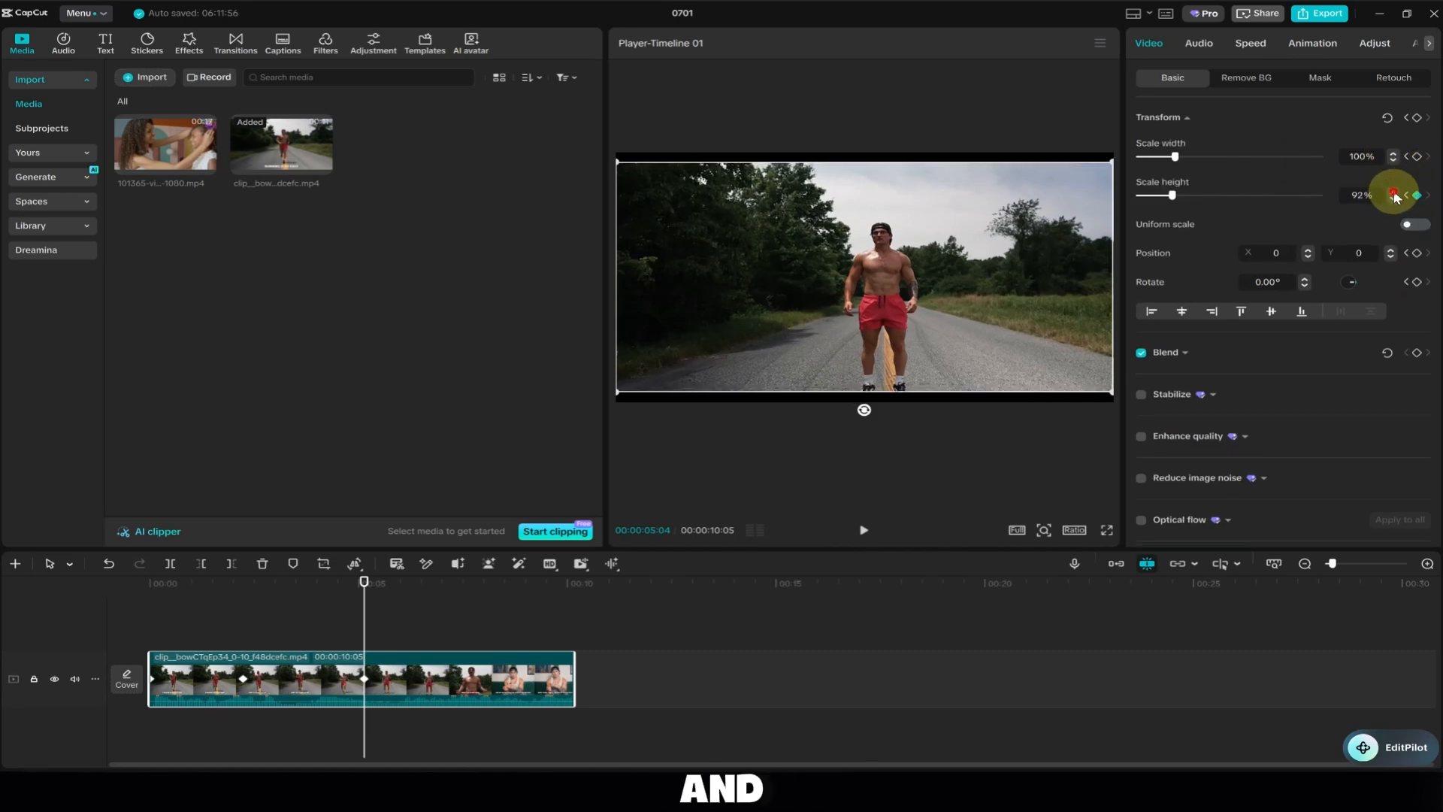
click(1394, 192)
click(1394, 192)
click(1393, 192)
click(1394, 192)
click(1394, 192)
click(1394, 192)
click(1394, 193)
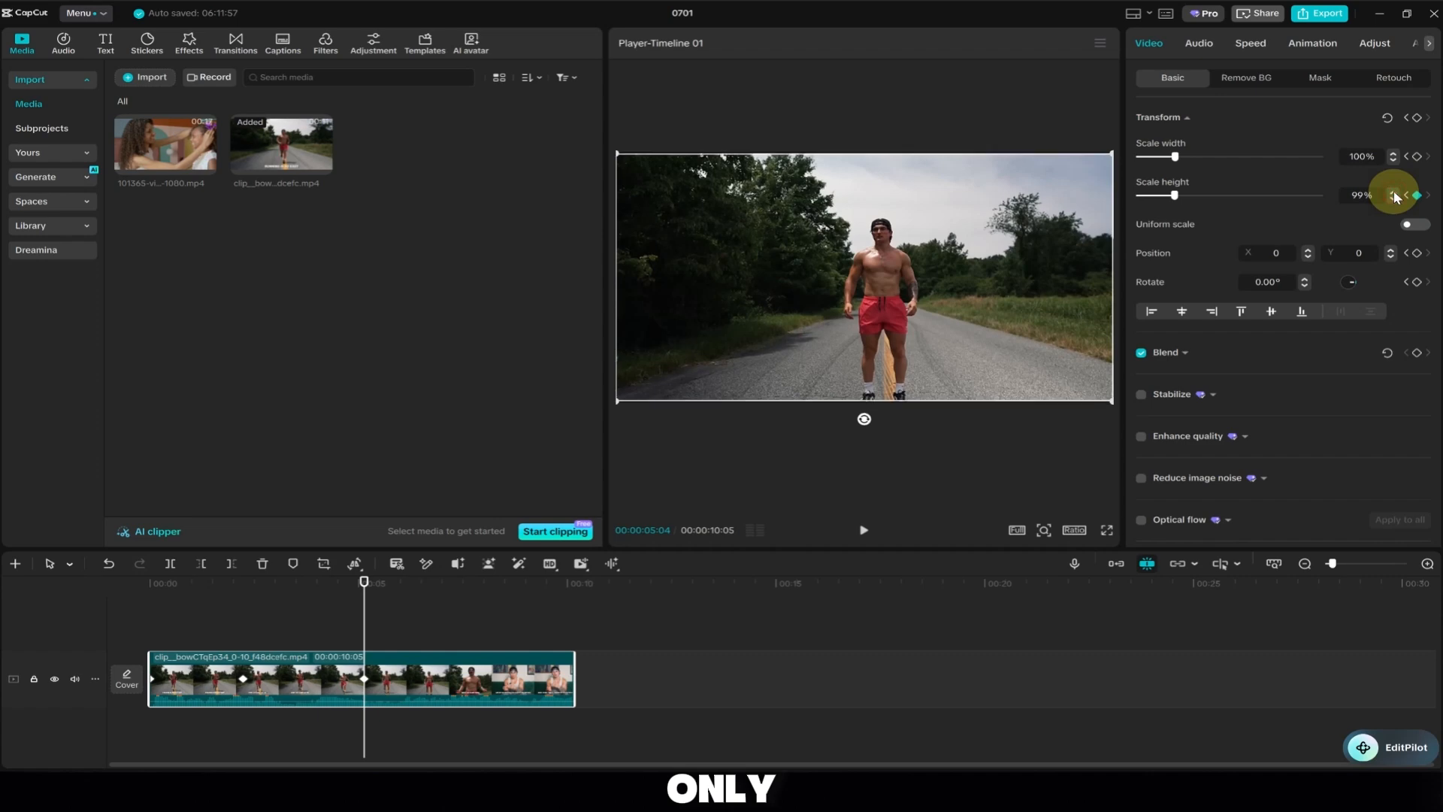
click(1394, 193)
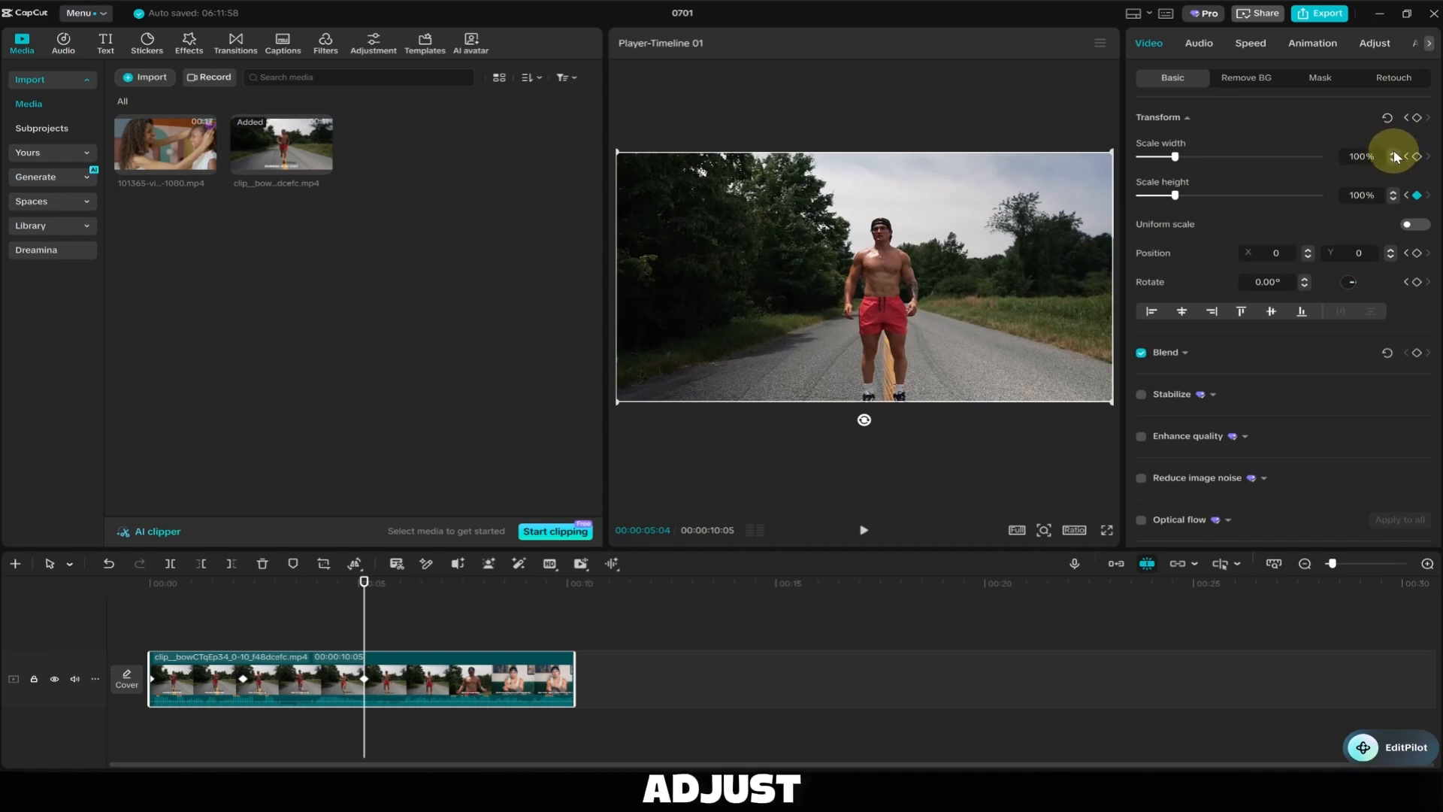
Delete the scale height keyframe at 00:00:05:04 and undo the clip's earlier scale and keyframe edits
click(1418, 199)
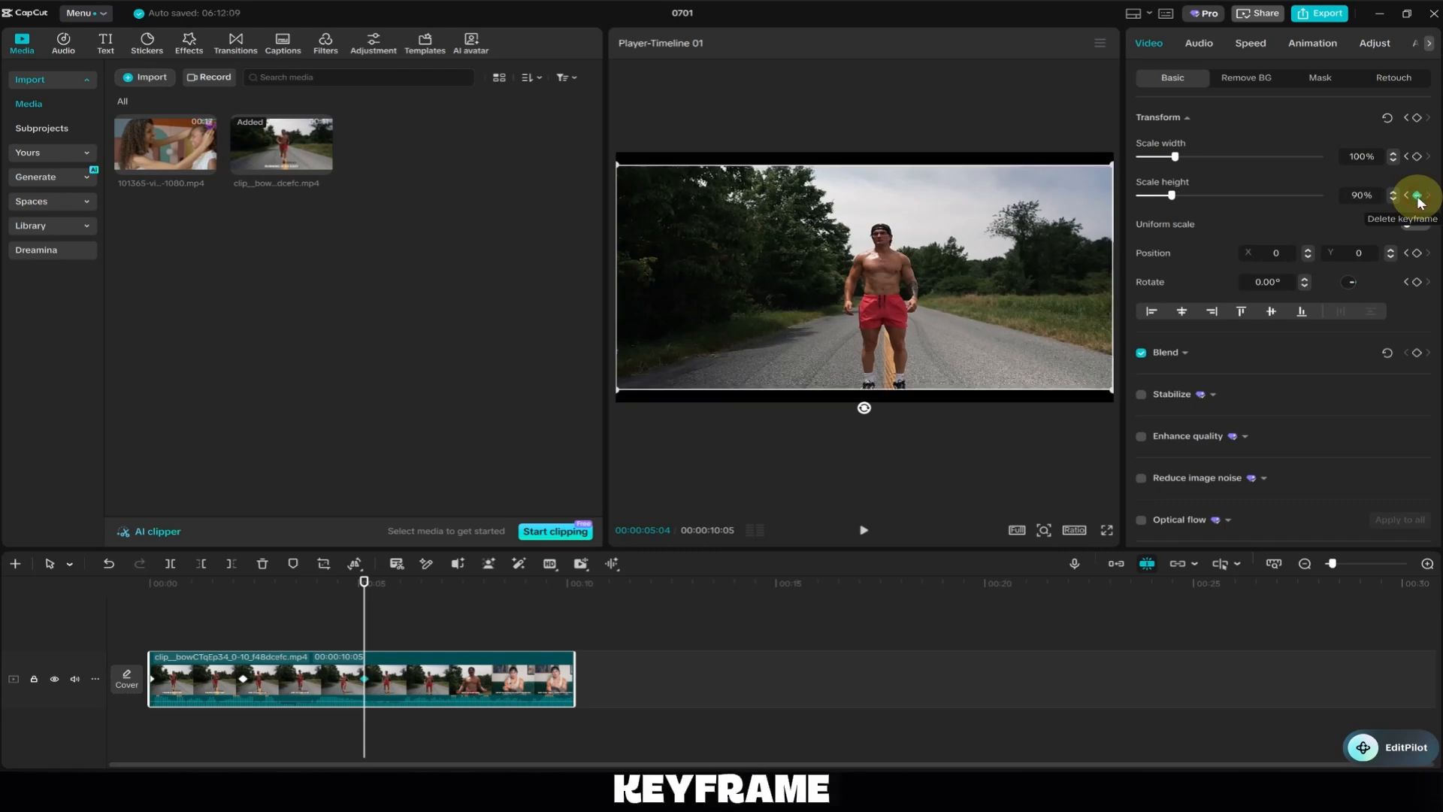
click(1418, 198)
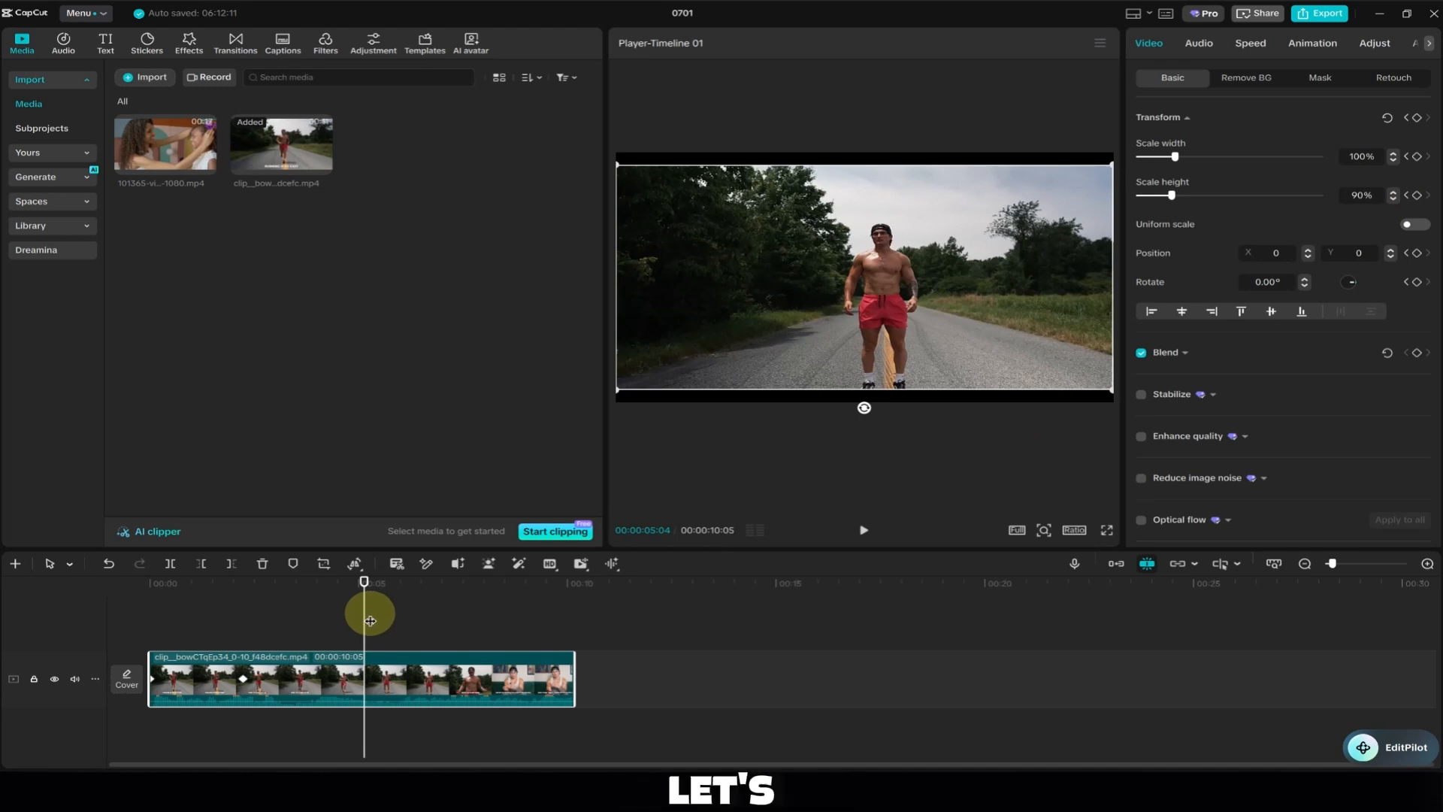
key(ctrl+z)
key(ctrl+z)
key(ctrl+z)
key(ctrl+z)
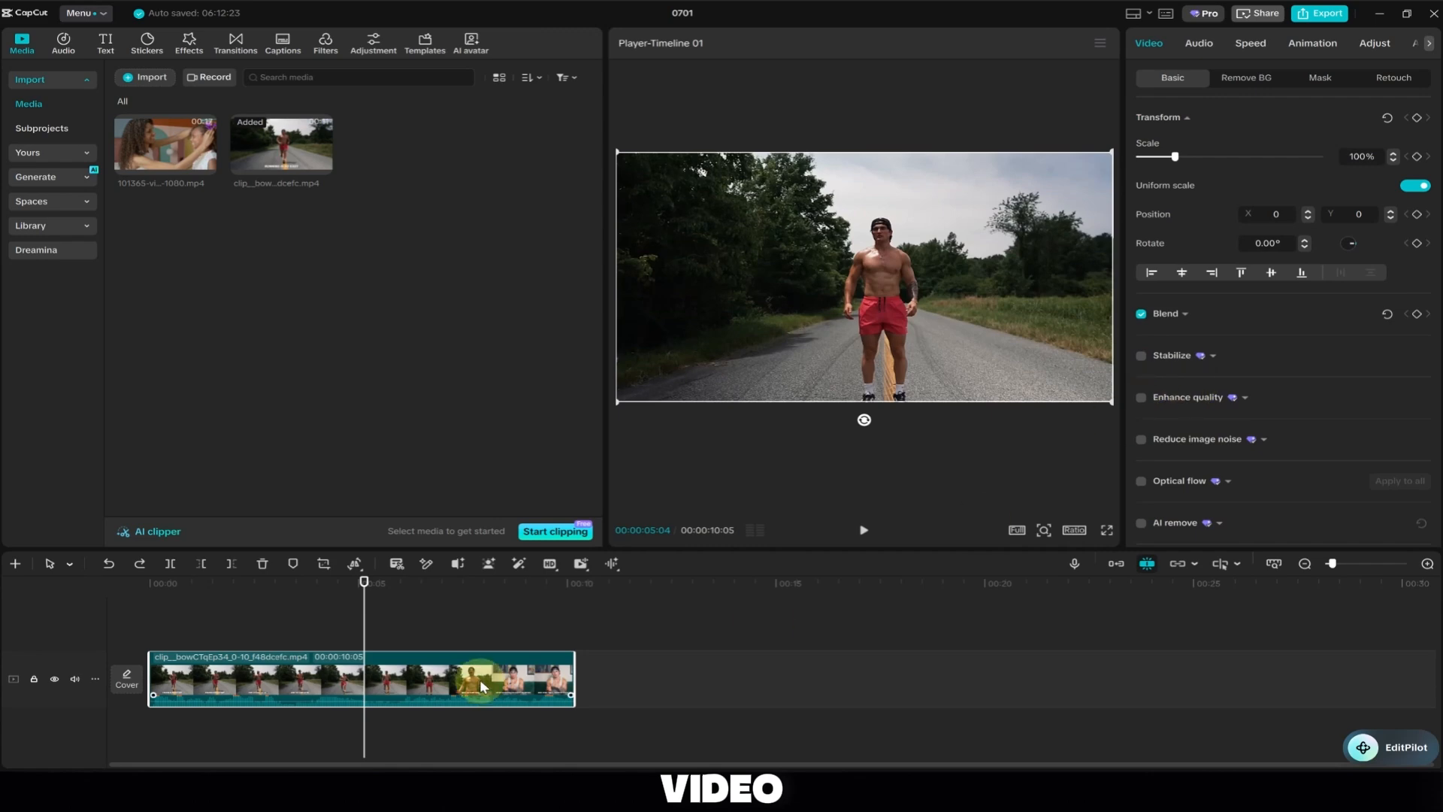
At 00:00:00:08, move the running clip straight up in the frame to a Y position of about 766
drag(364, 612, 160, 644)
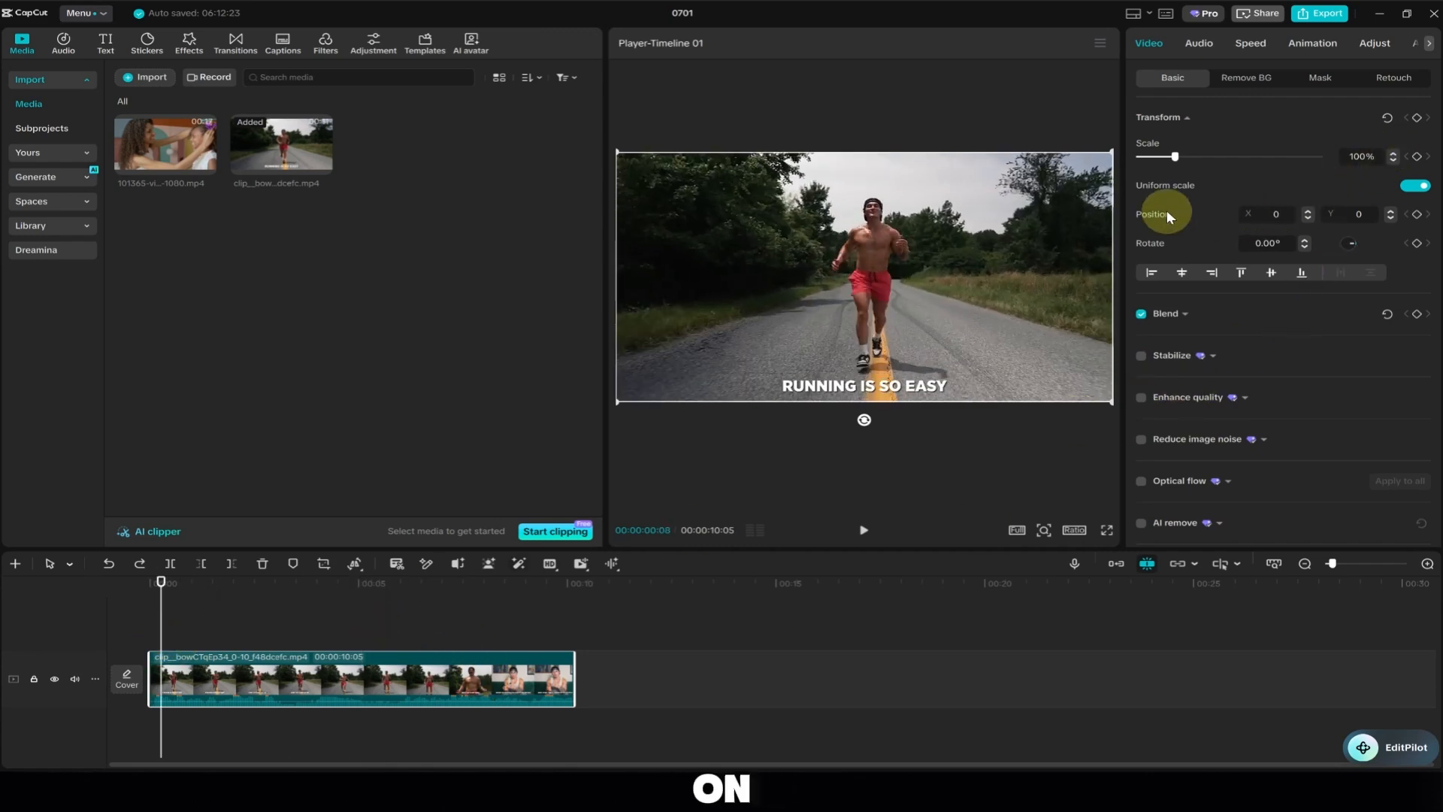
drag(899, 360, 898, 263)
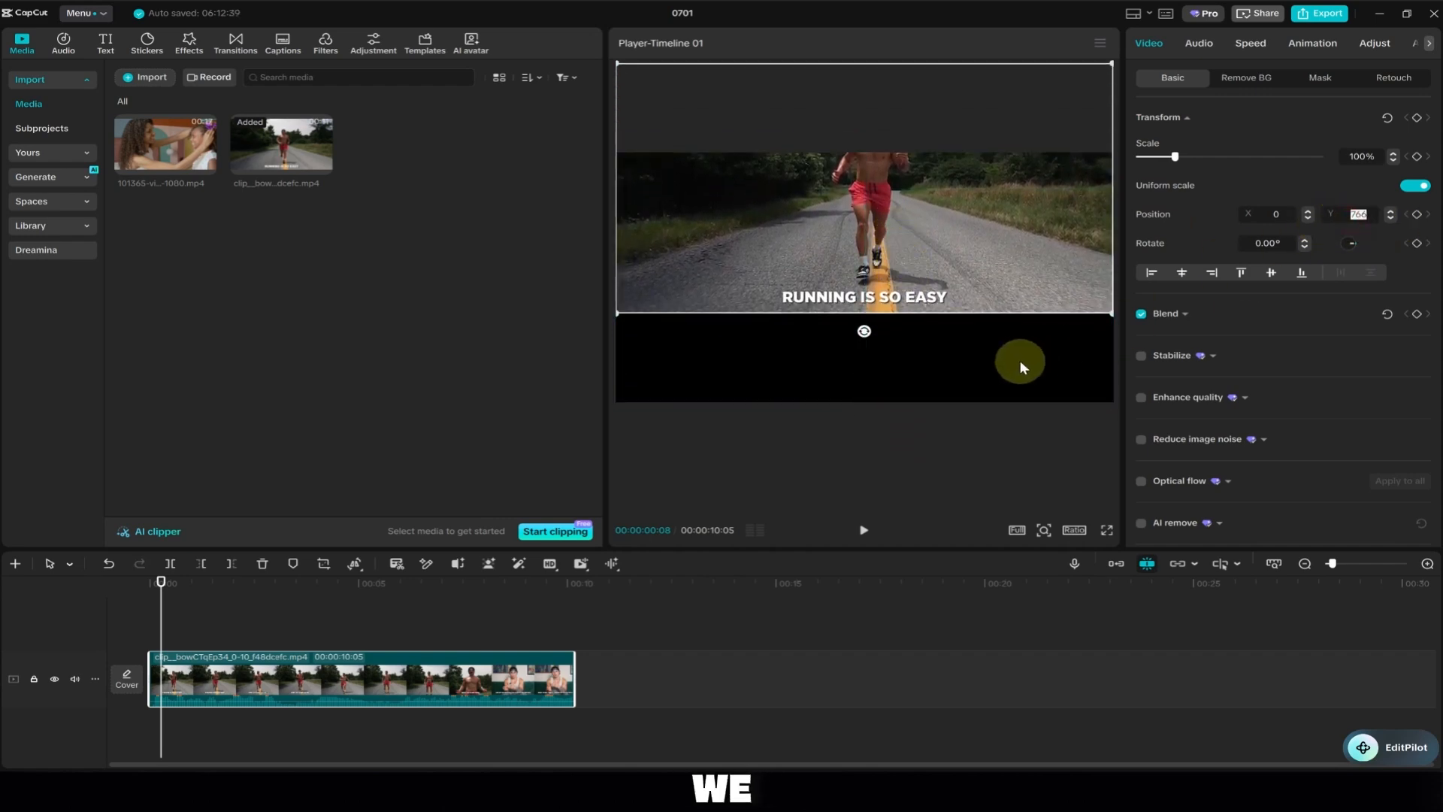
click(936, 379)
click(342, 677)
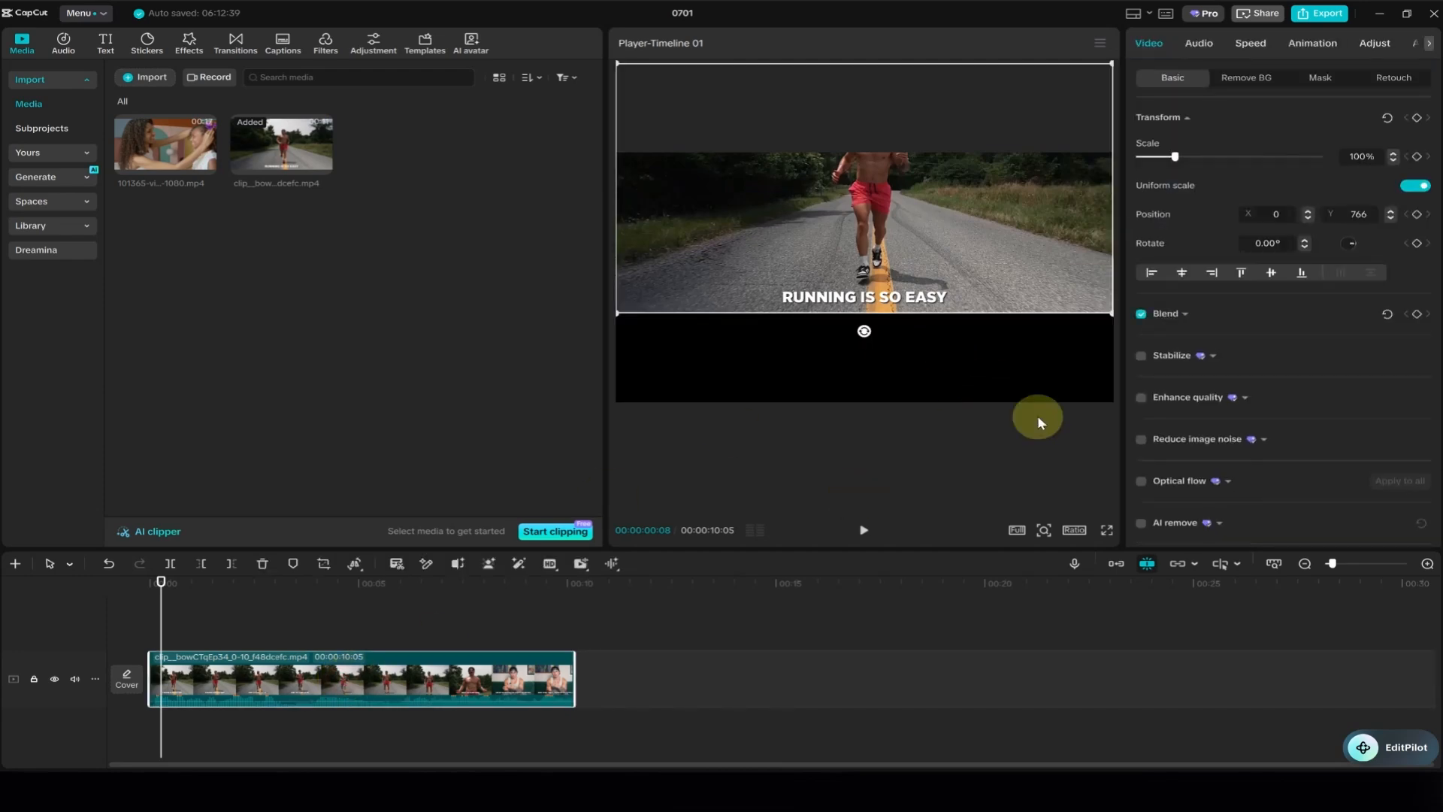
Reset the running clip's Y position to 0
click(1347, 216)
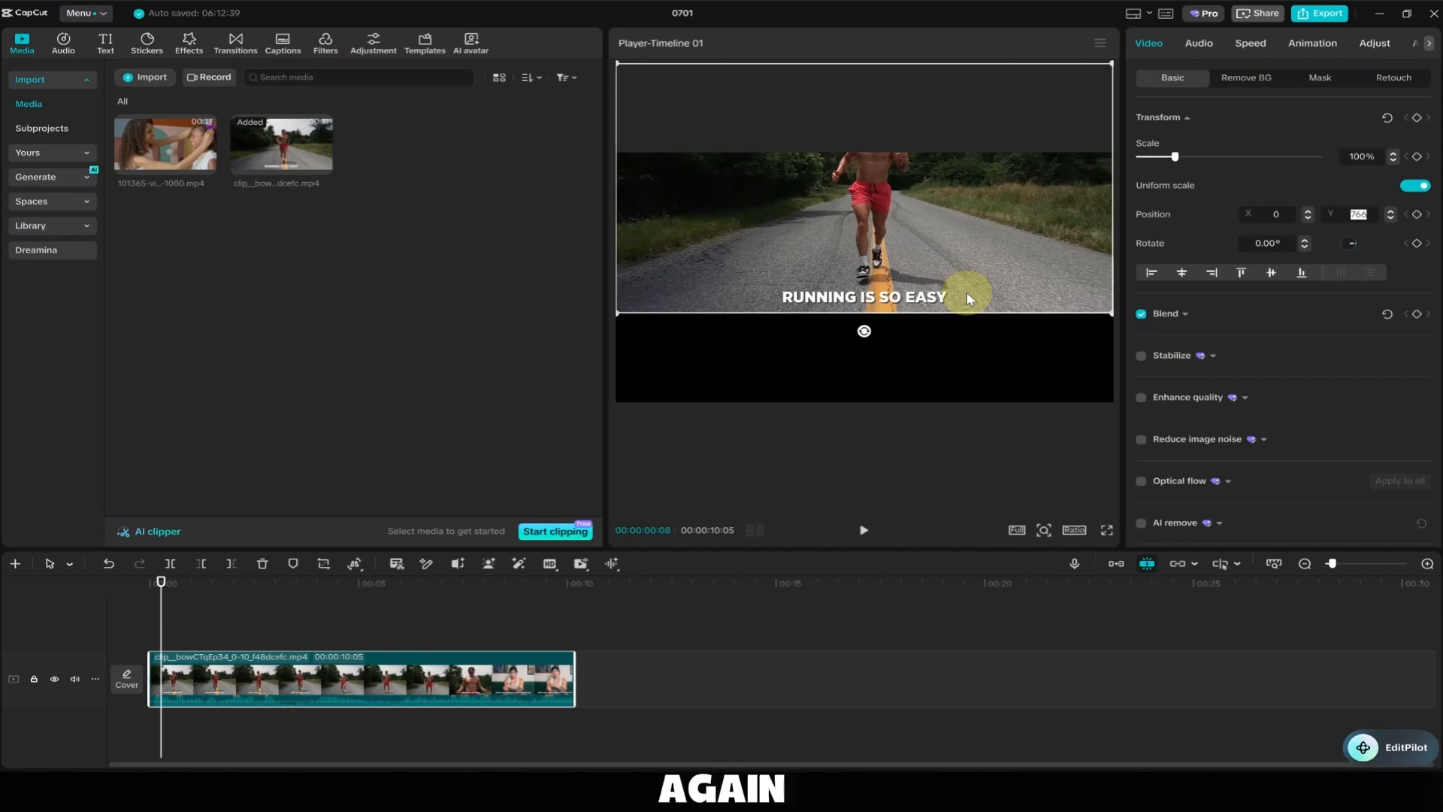
text(0)
key(Return)
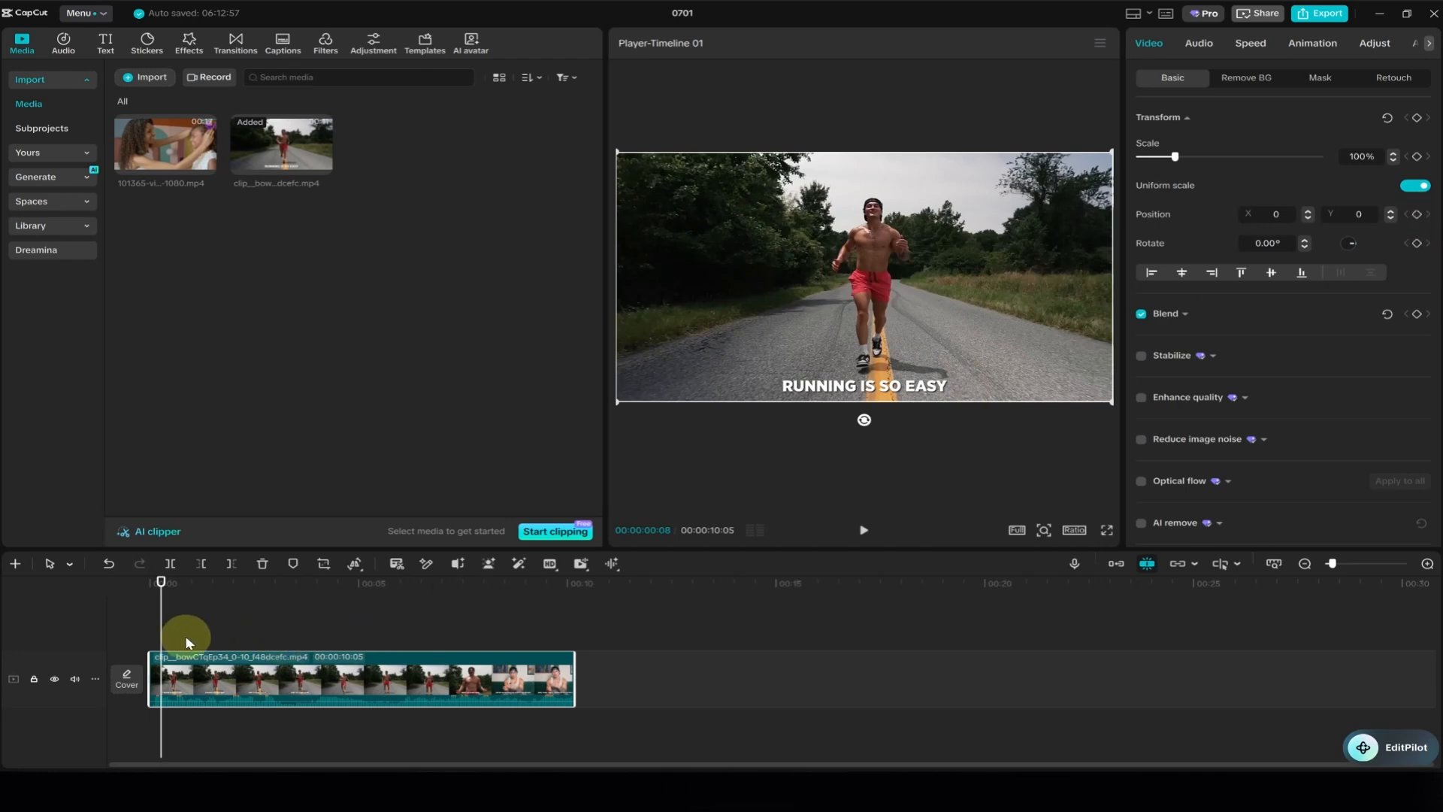
At 00:00:01:20, try rotating the running clip to about 5.50° and bring its rotation back to 0°
drag(162, 626, 219, 625)
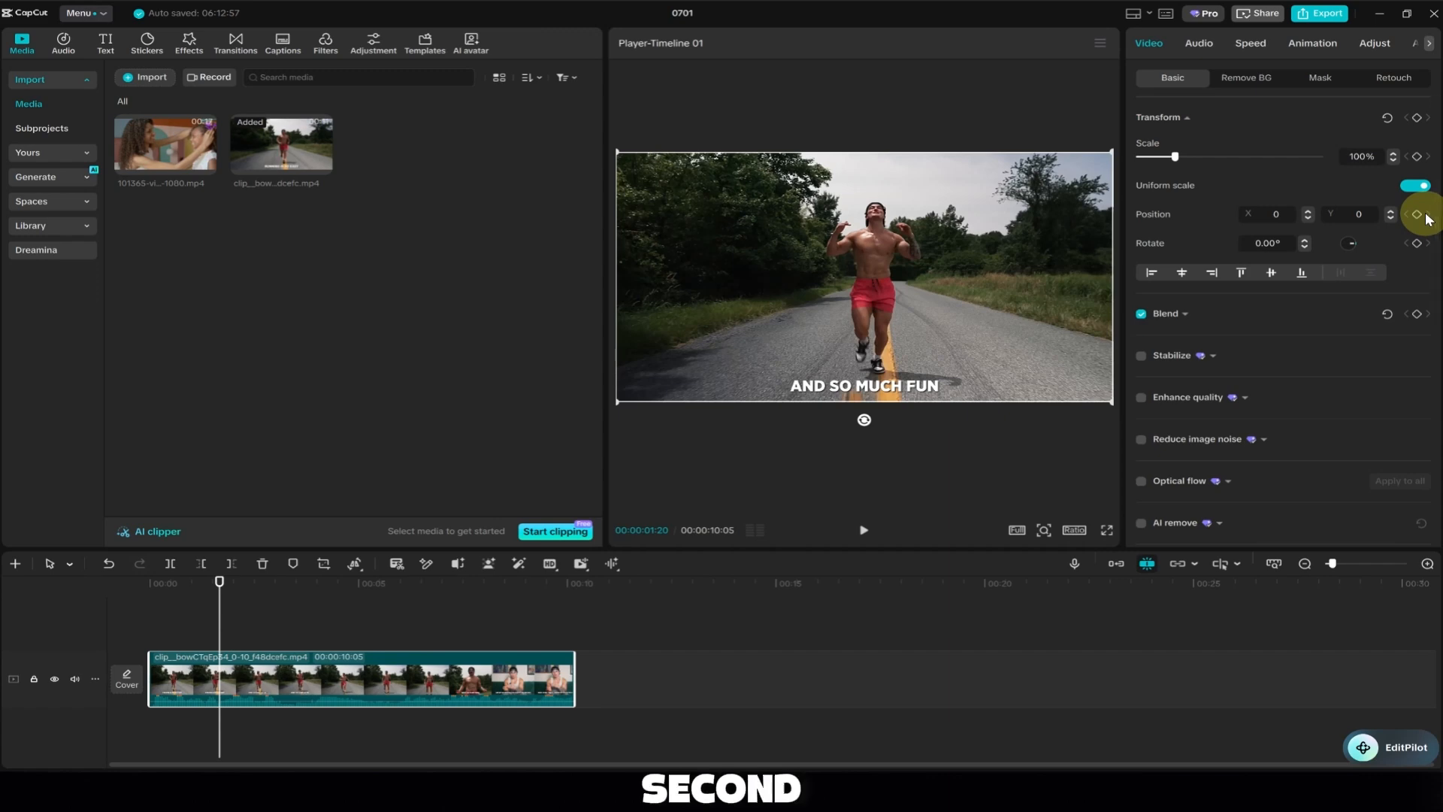
click(311, 663)
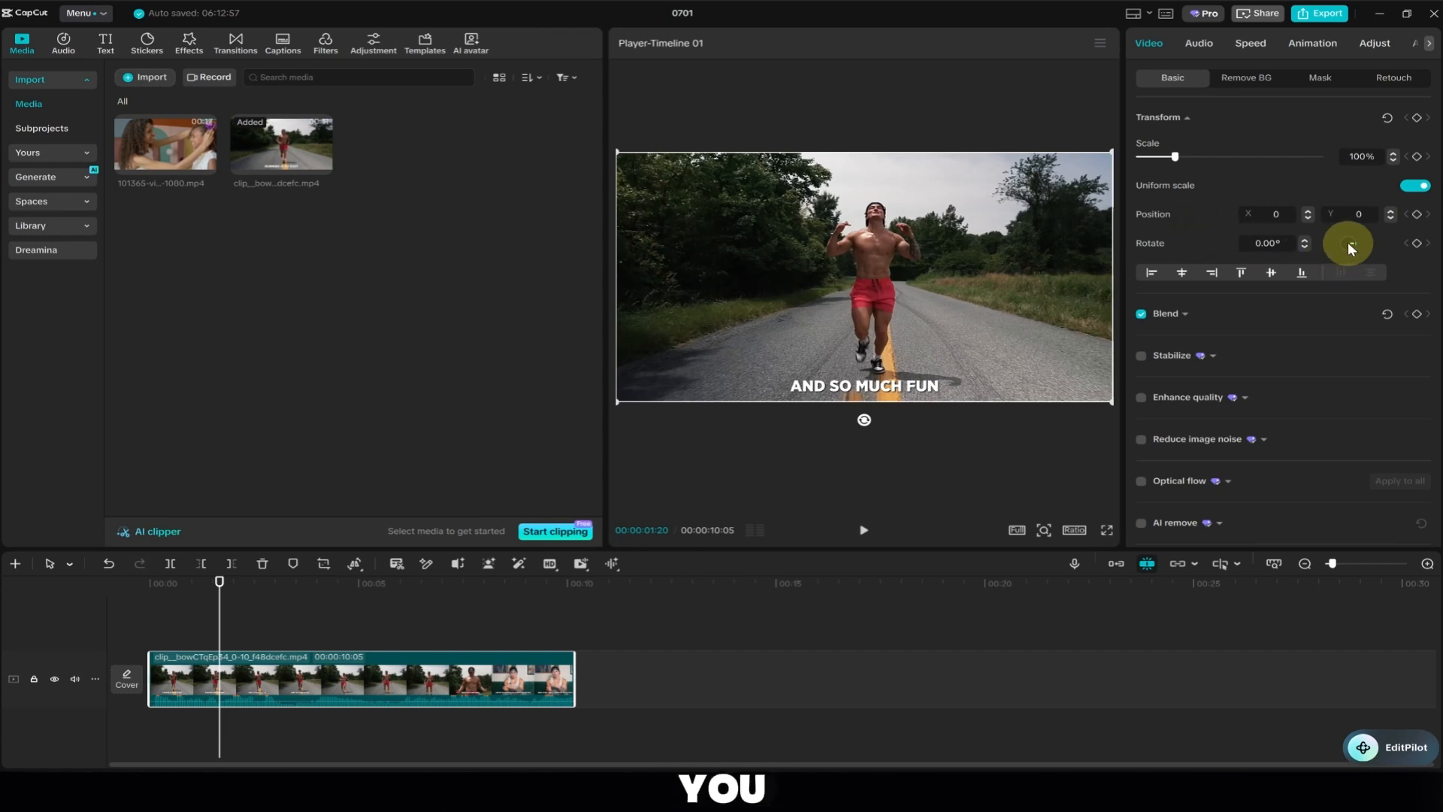
click(1304, 240)
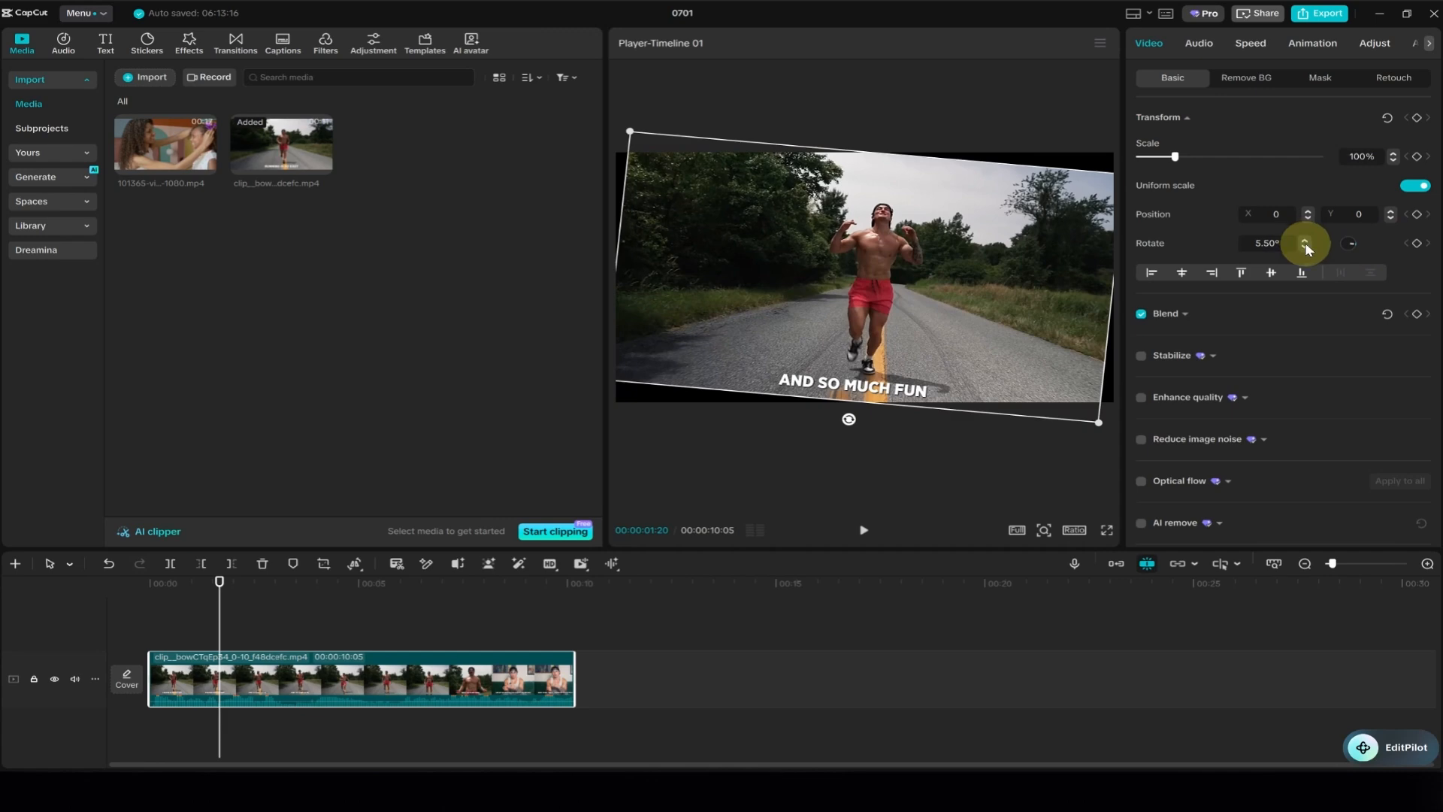
click(1305, 241)
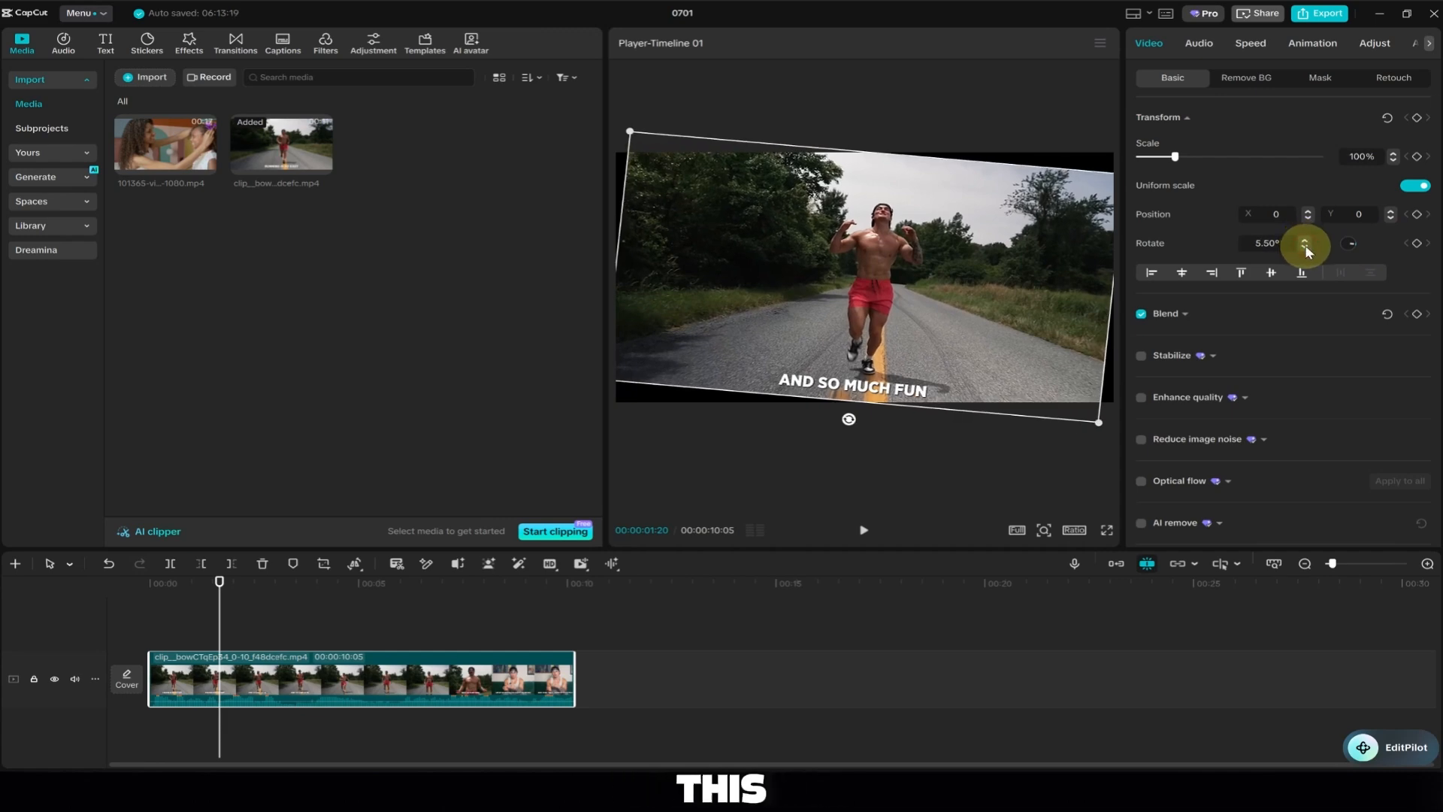
click(1306, 250)
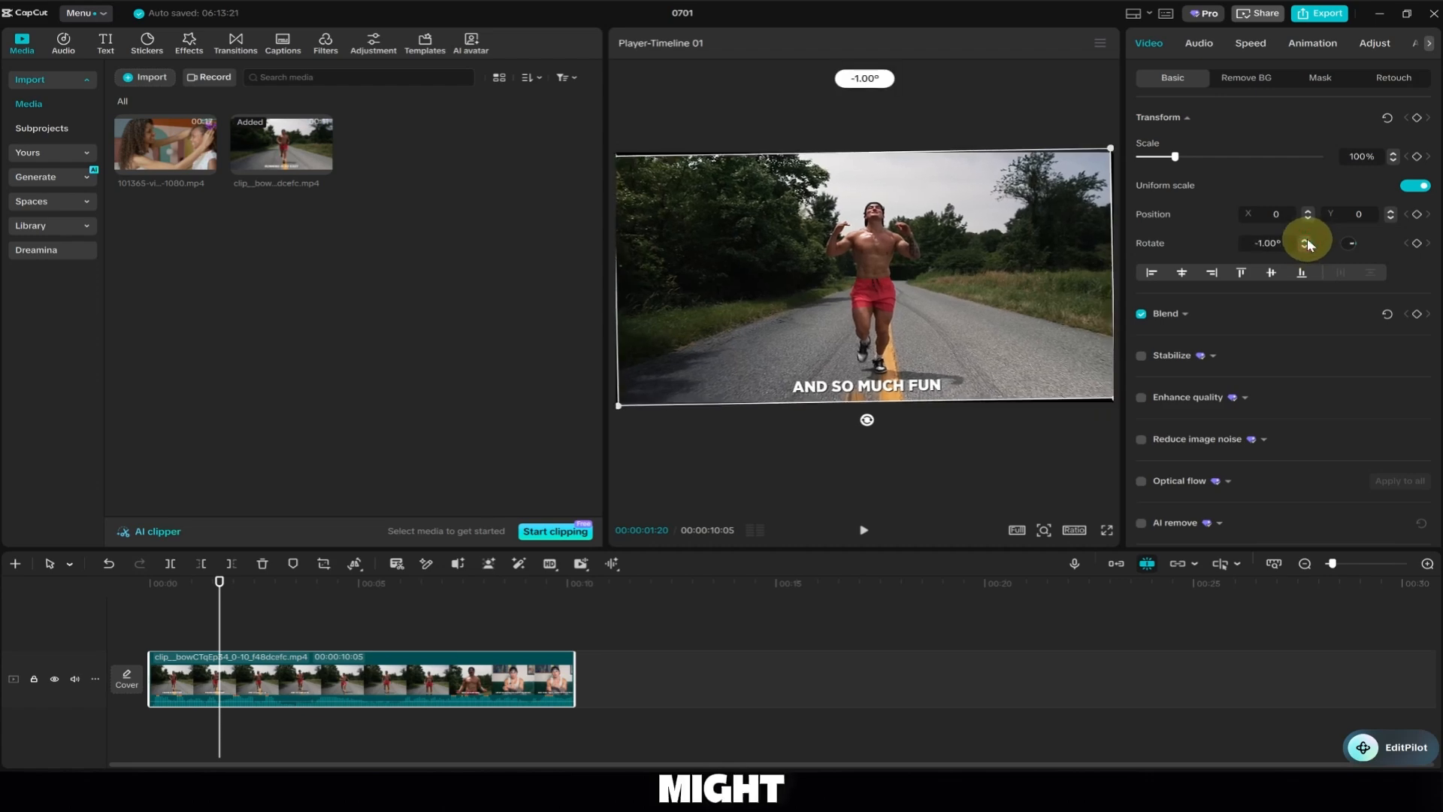
click(1306, 239)
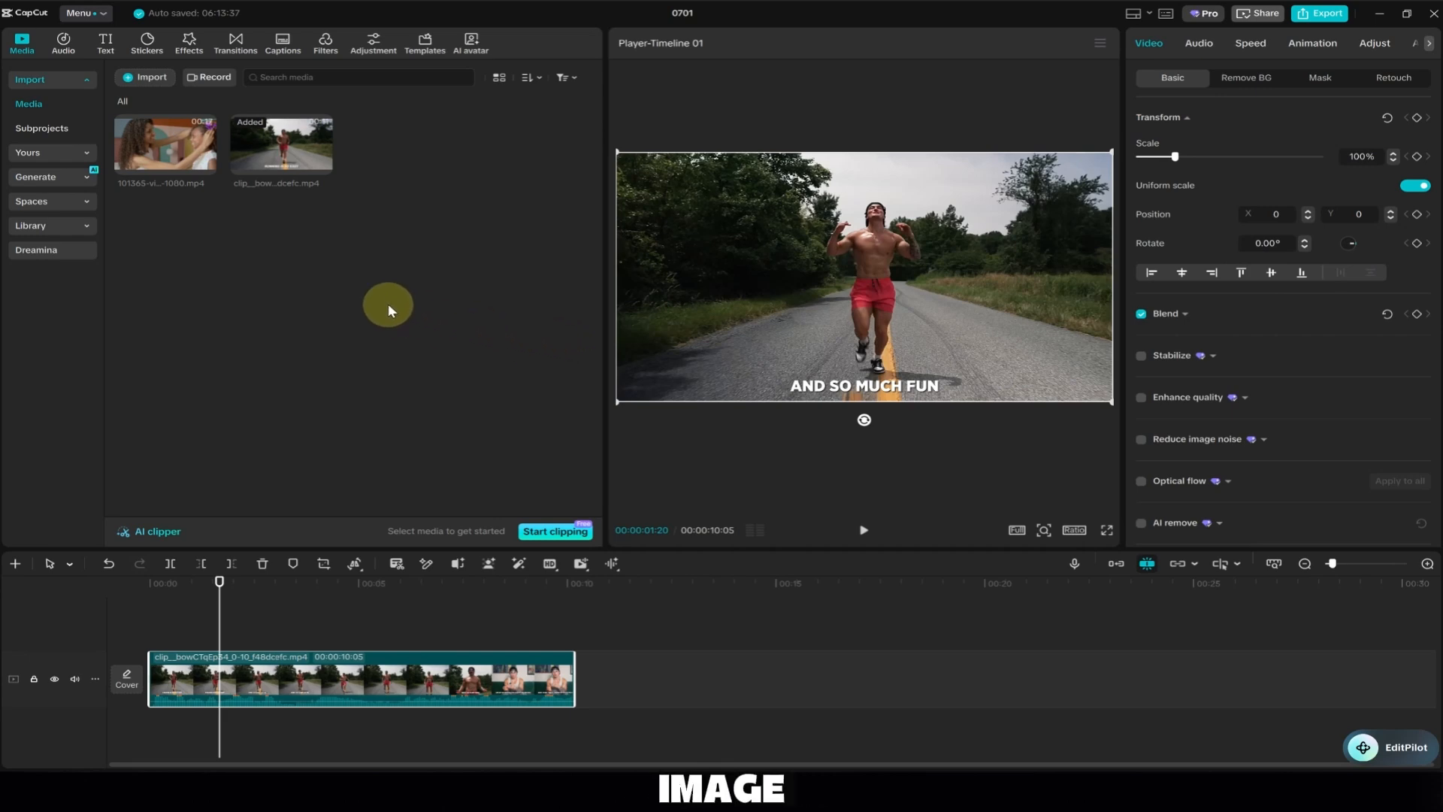
Import the fox image holding paper and place it on a track above the running clip, starting about one second in
click(150, 80)
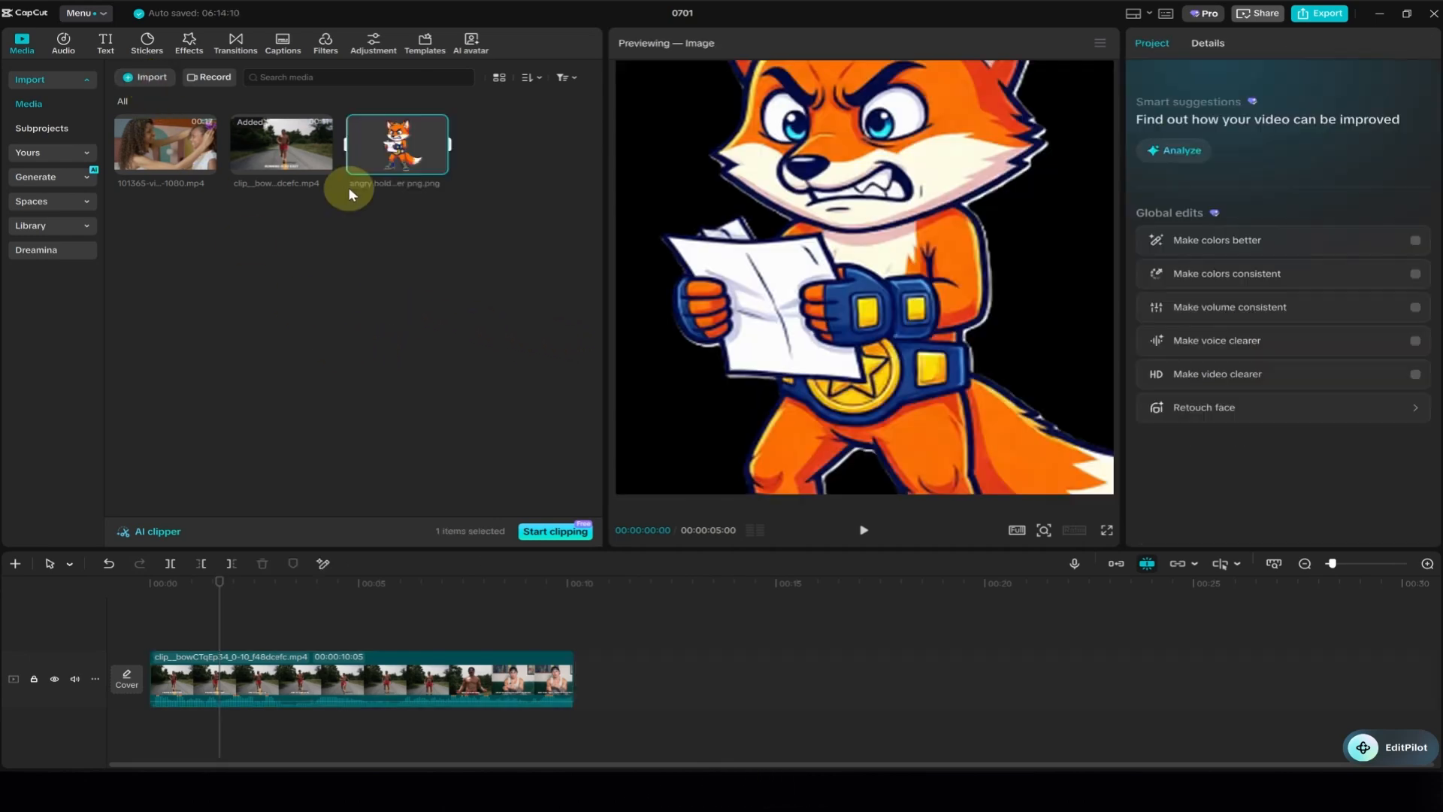
drag(396, 162, 201, 639)
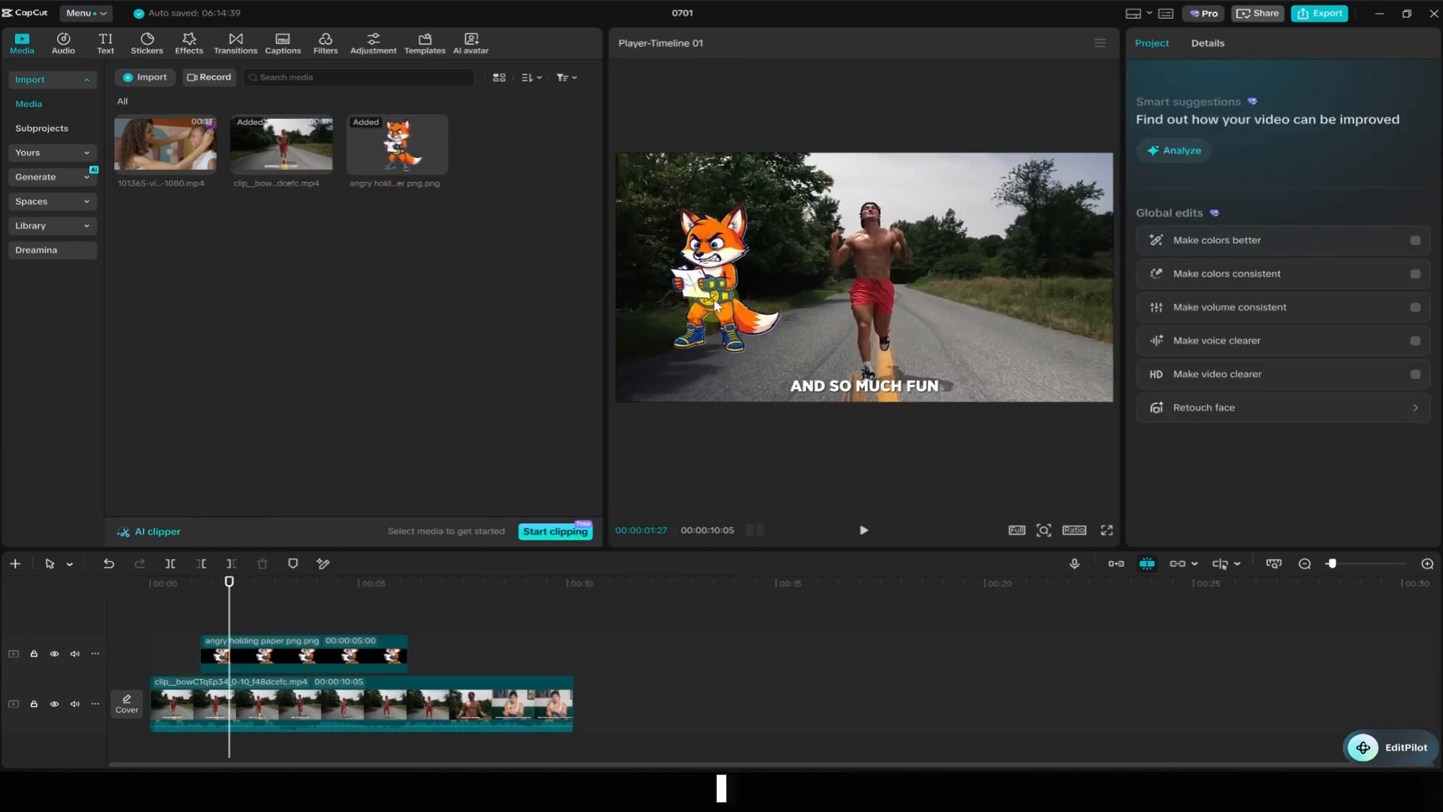
Align the fox image overlay to the bottom edge of the video frame
click(338, 654)
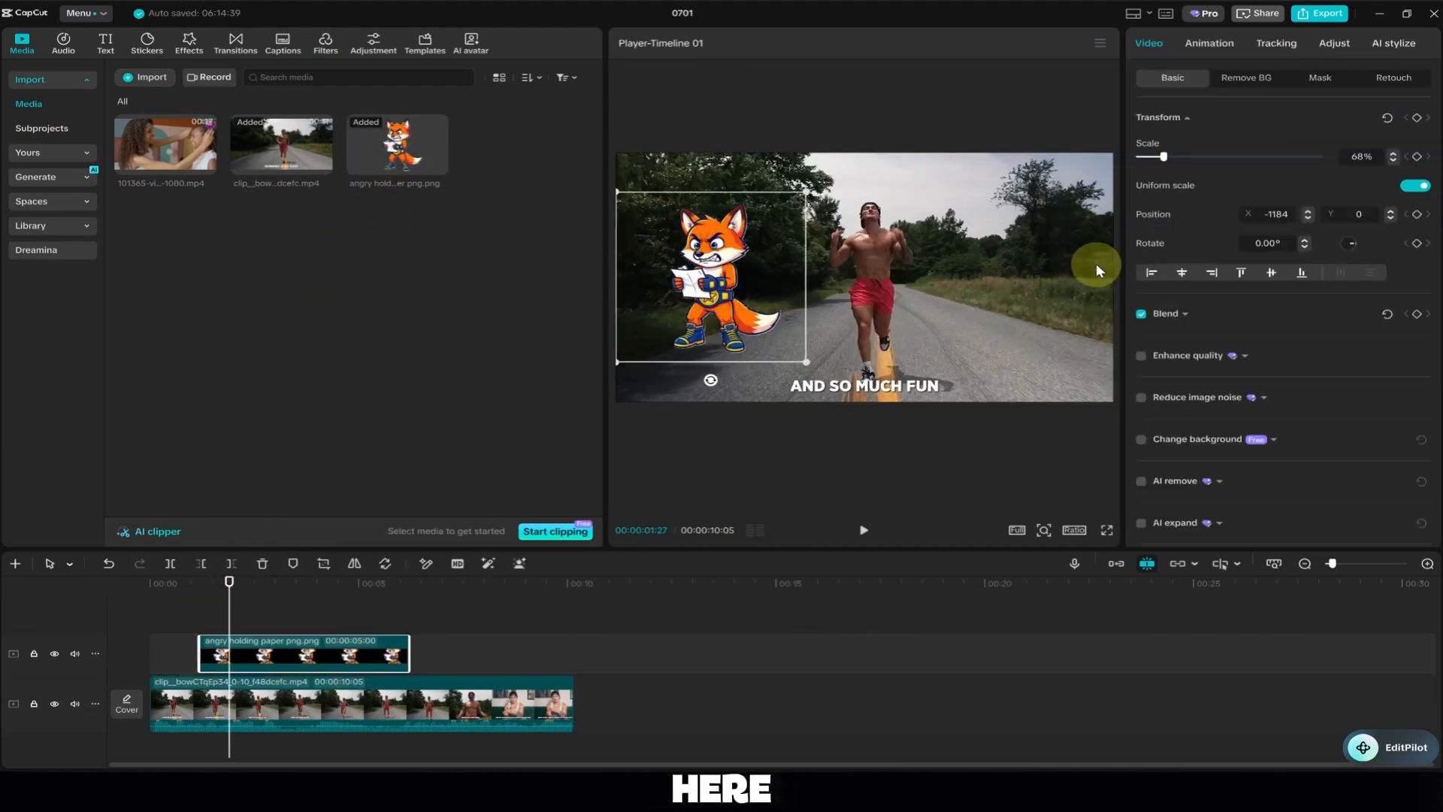
click(1300, 275)
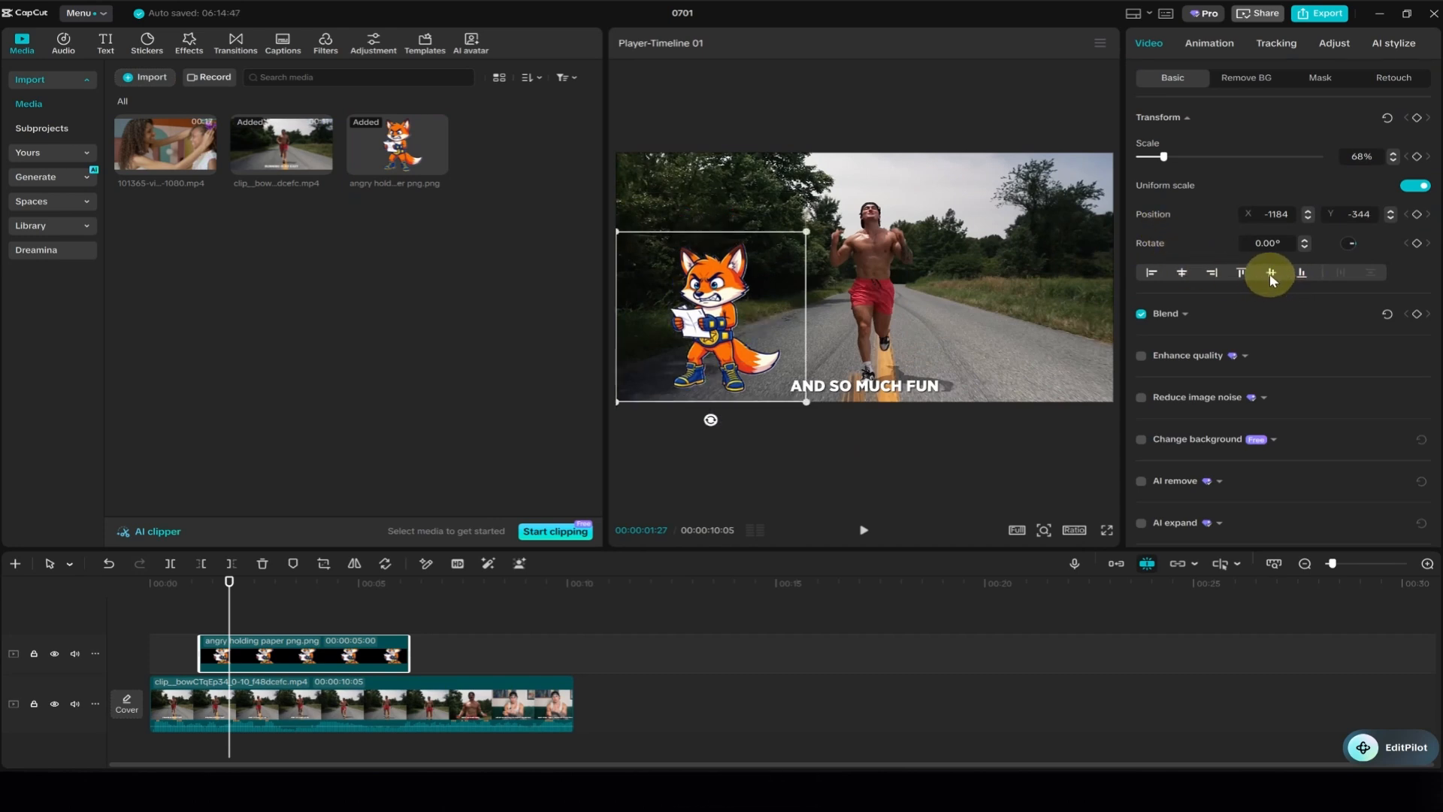
Align the fox overlay in turn to the vertical middle, horizontal center, left edge, right edge and top edge of the frame
click(1270, 274)
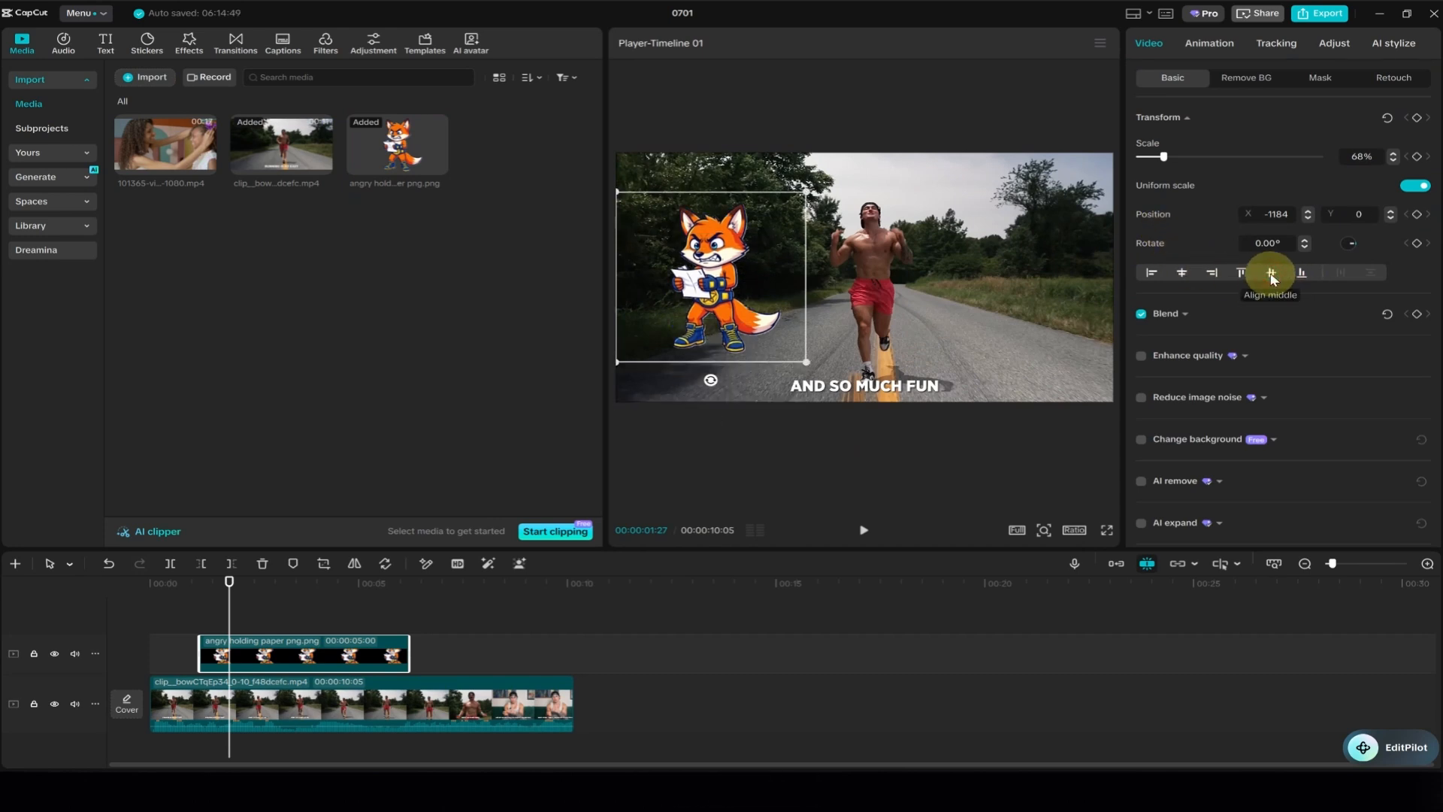
click(1181, 273)
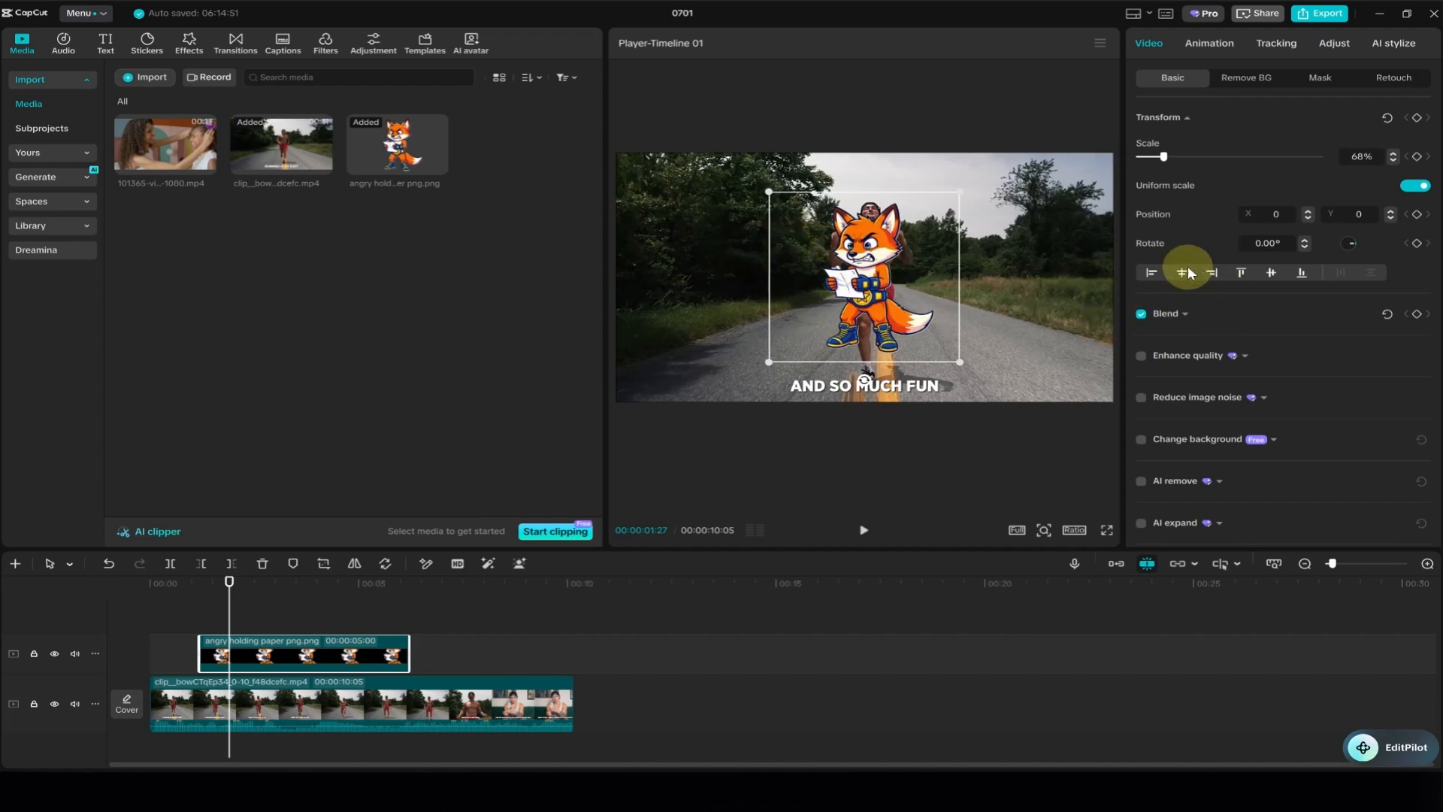
click(1156, 282)
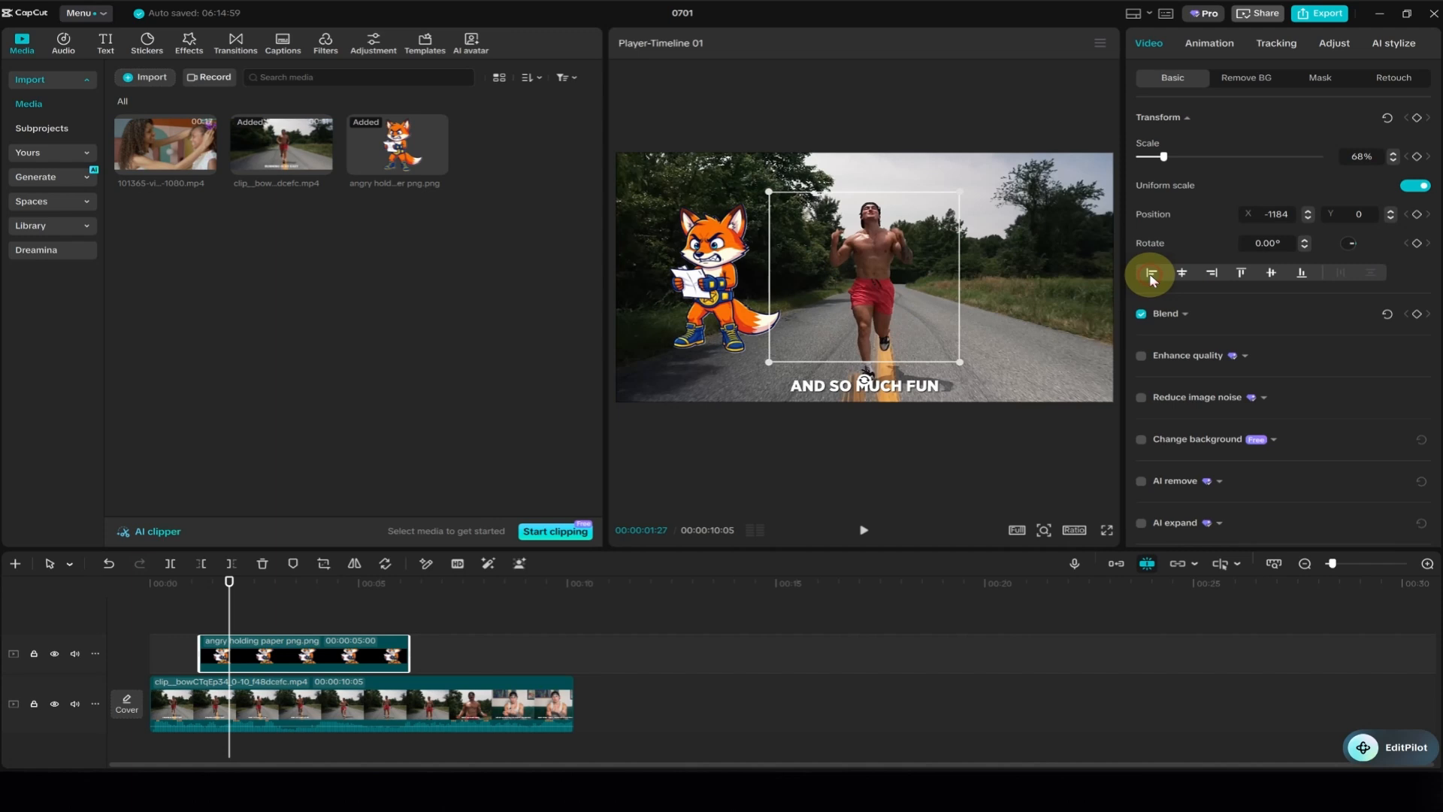
click(1216, 277)
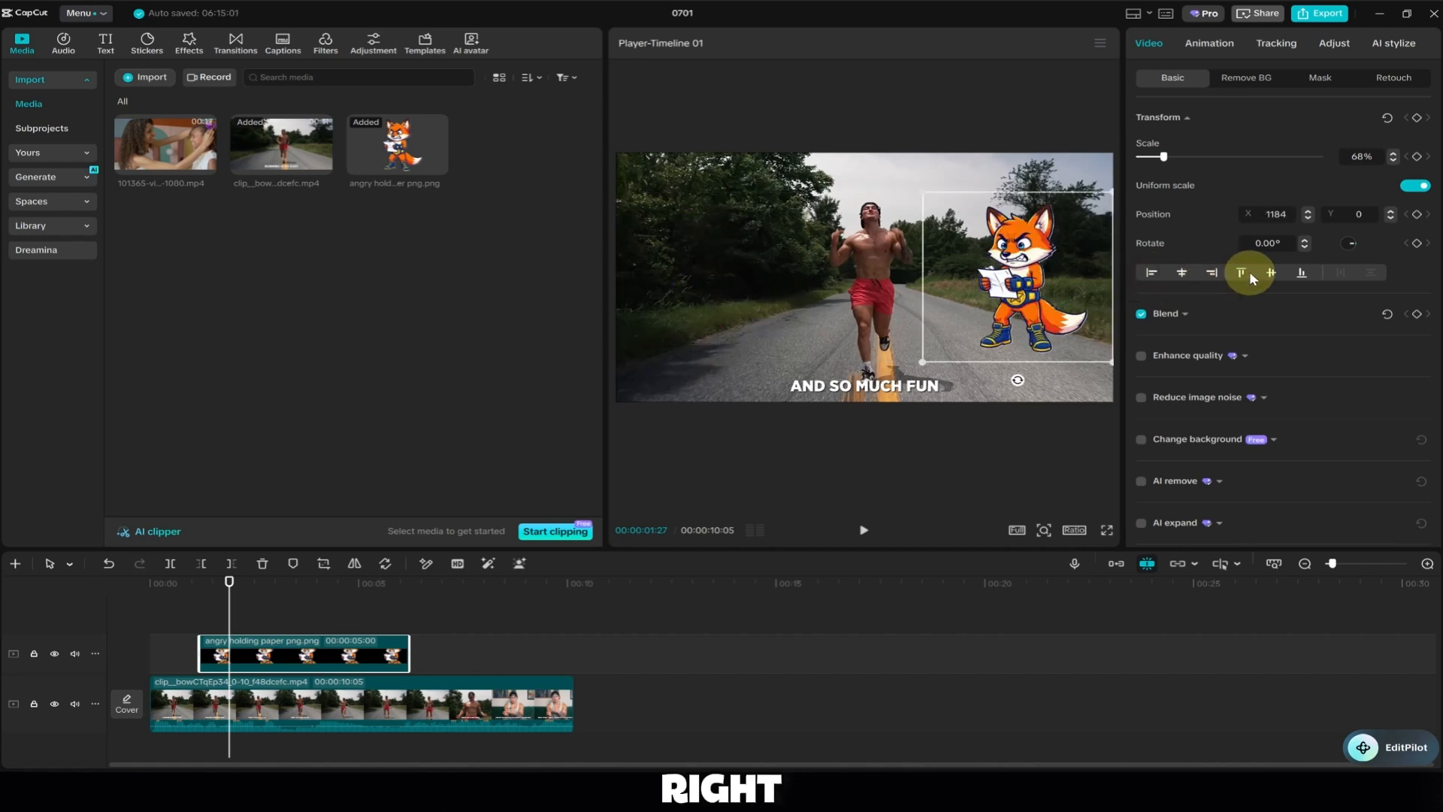
click(1249, 274)
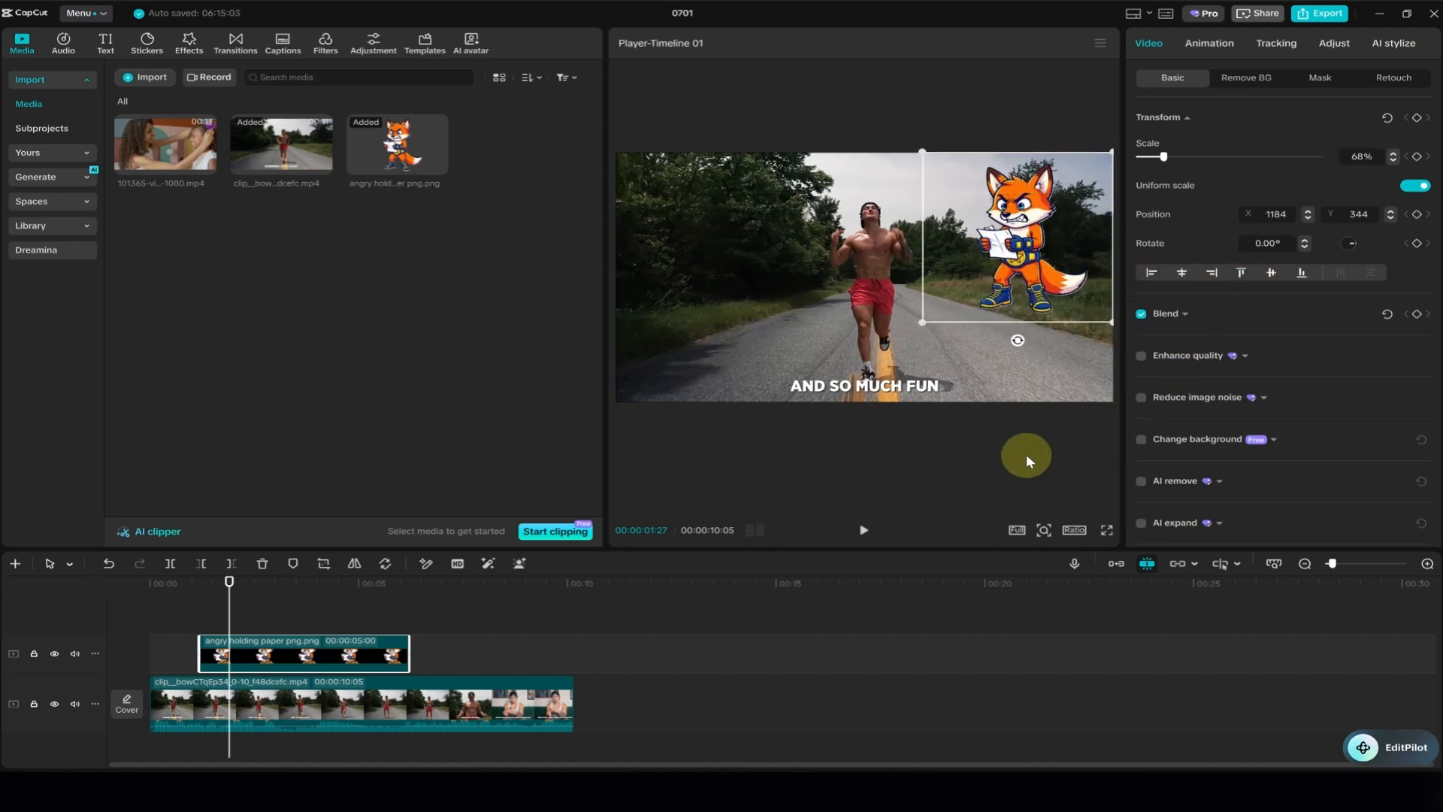
Expand the fox overlay's blend settings and try the Brighten, Screen and Darken modes
click(1193, 314)
scroll(1210, 327, down, 2)
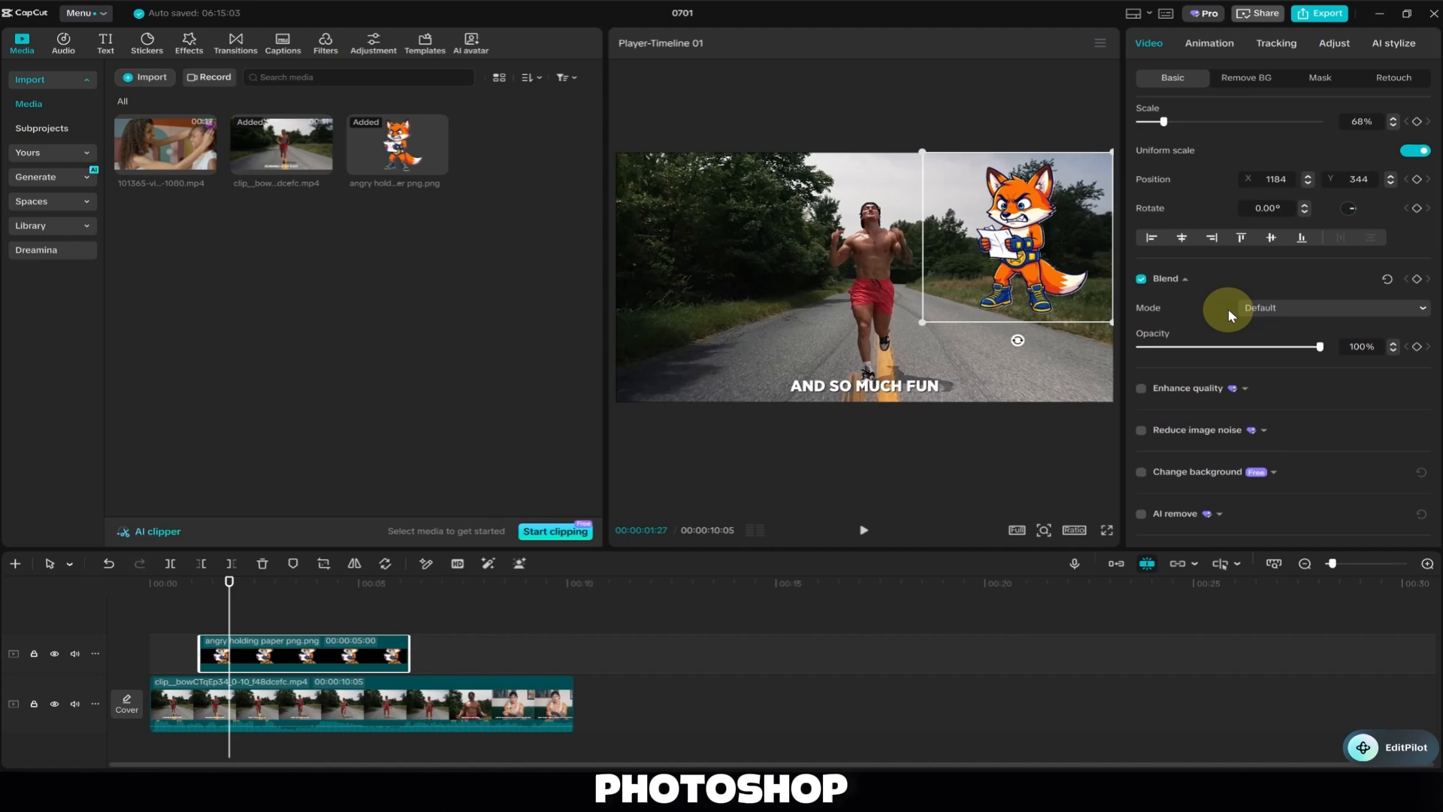
click(1289, 308)
click(1287, 351)
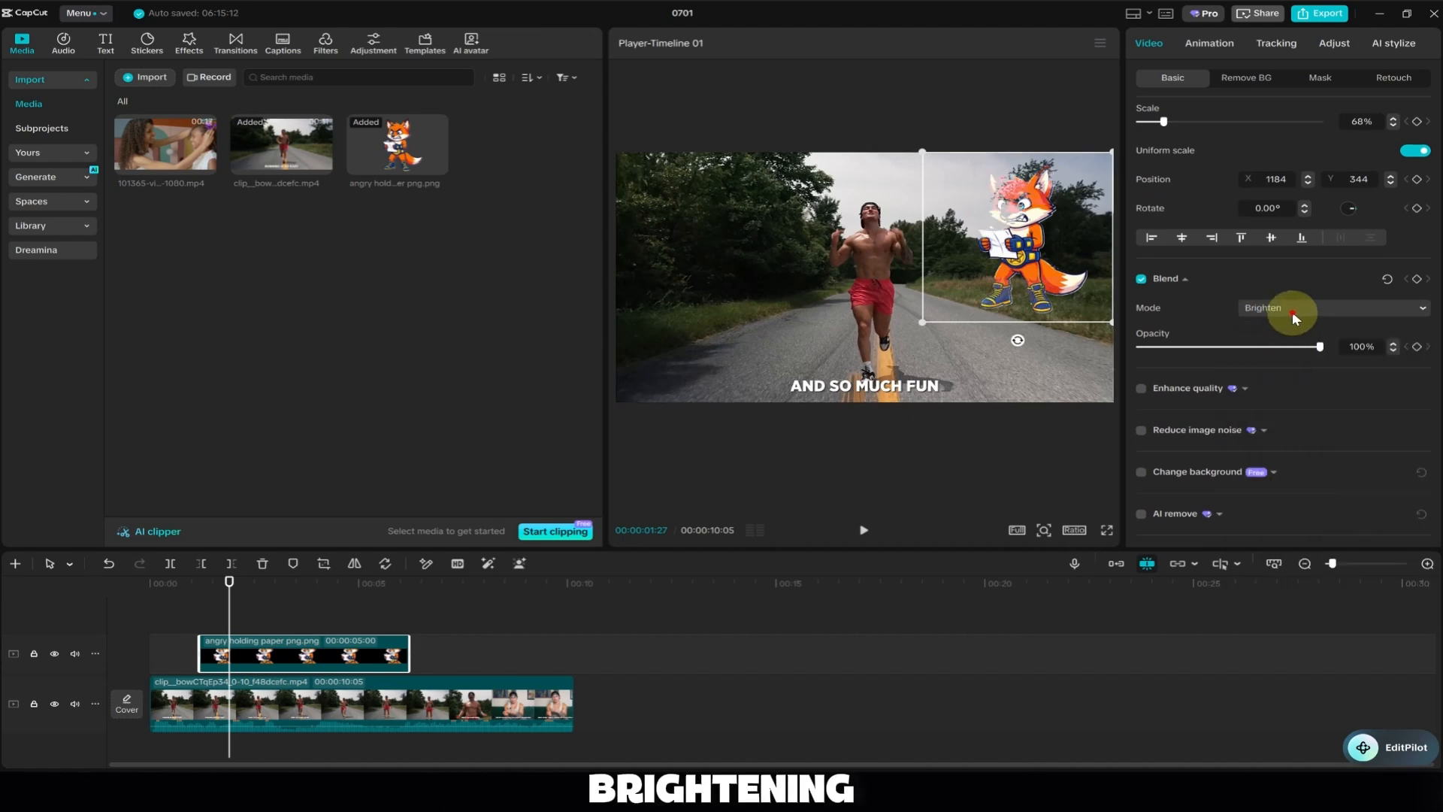
click(1288, 310)
click(1280, 379)
click(1288, 309)
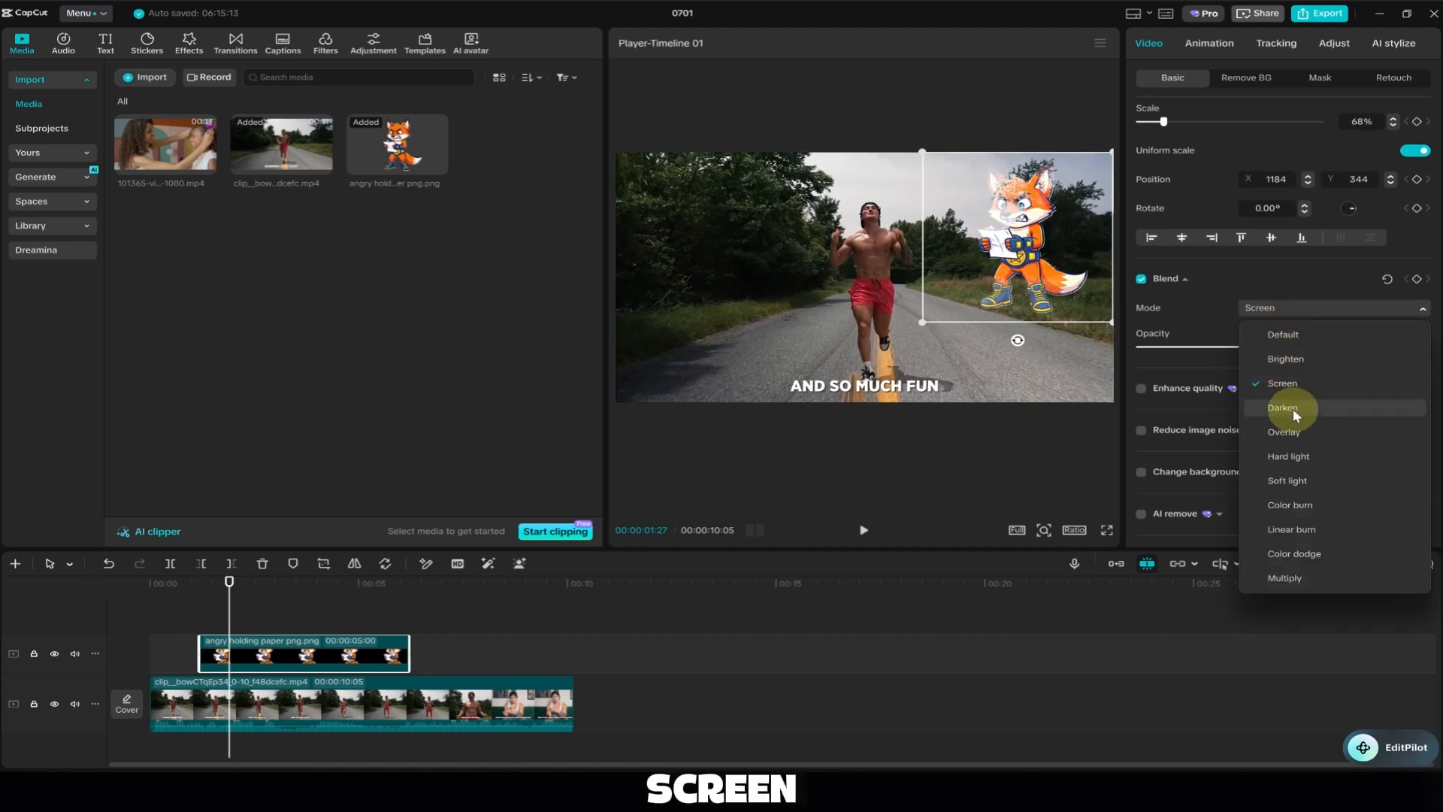
click(1293, 408)
Compare the Overlay and Hard light blend modes on the fox overlay, ending on Overlay
click(1294, 308)
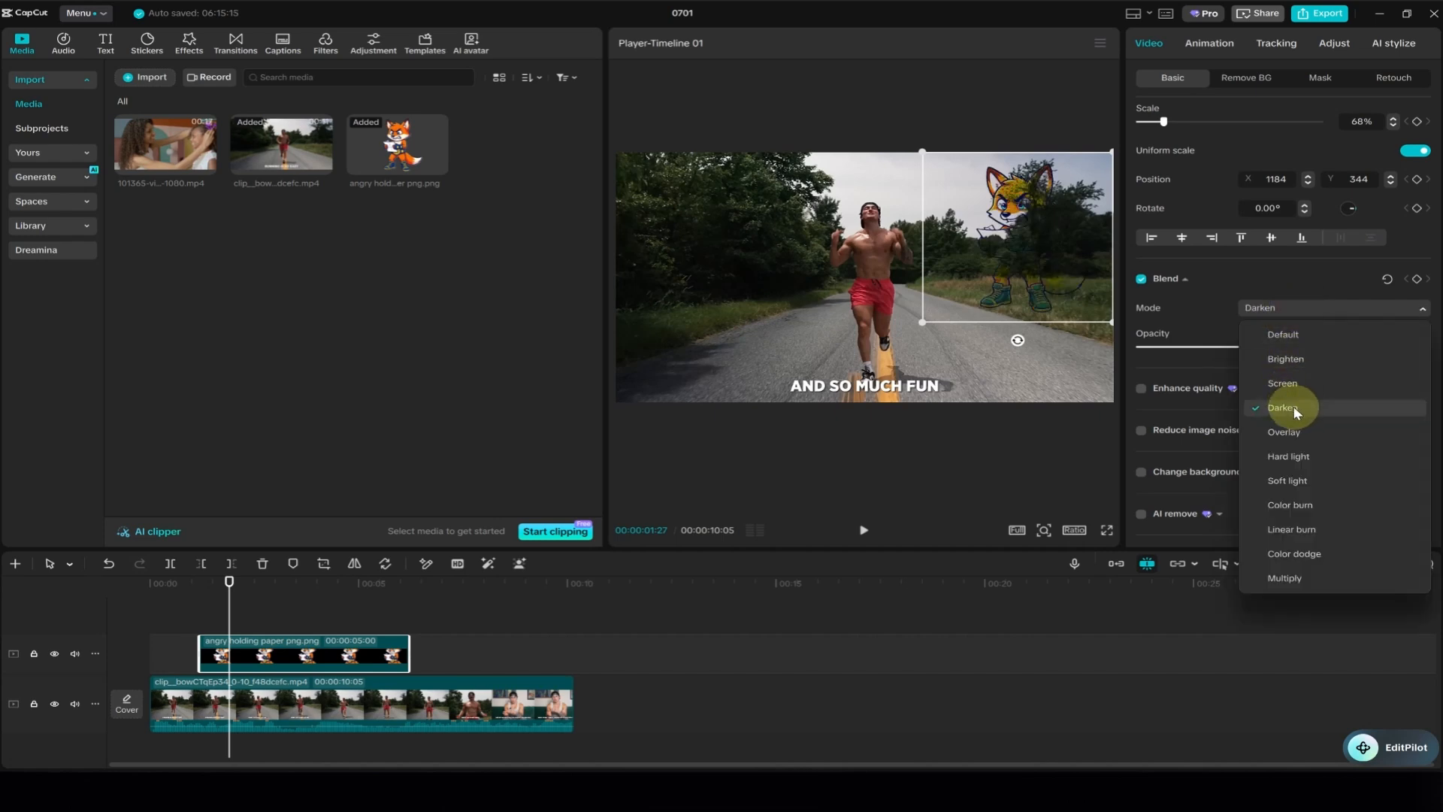
click(1283, 431)
click(1291, 308)
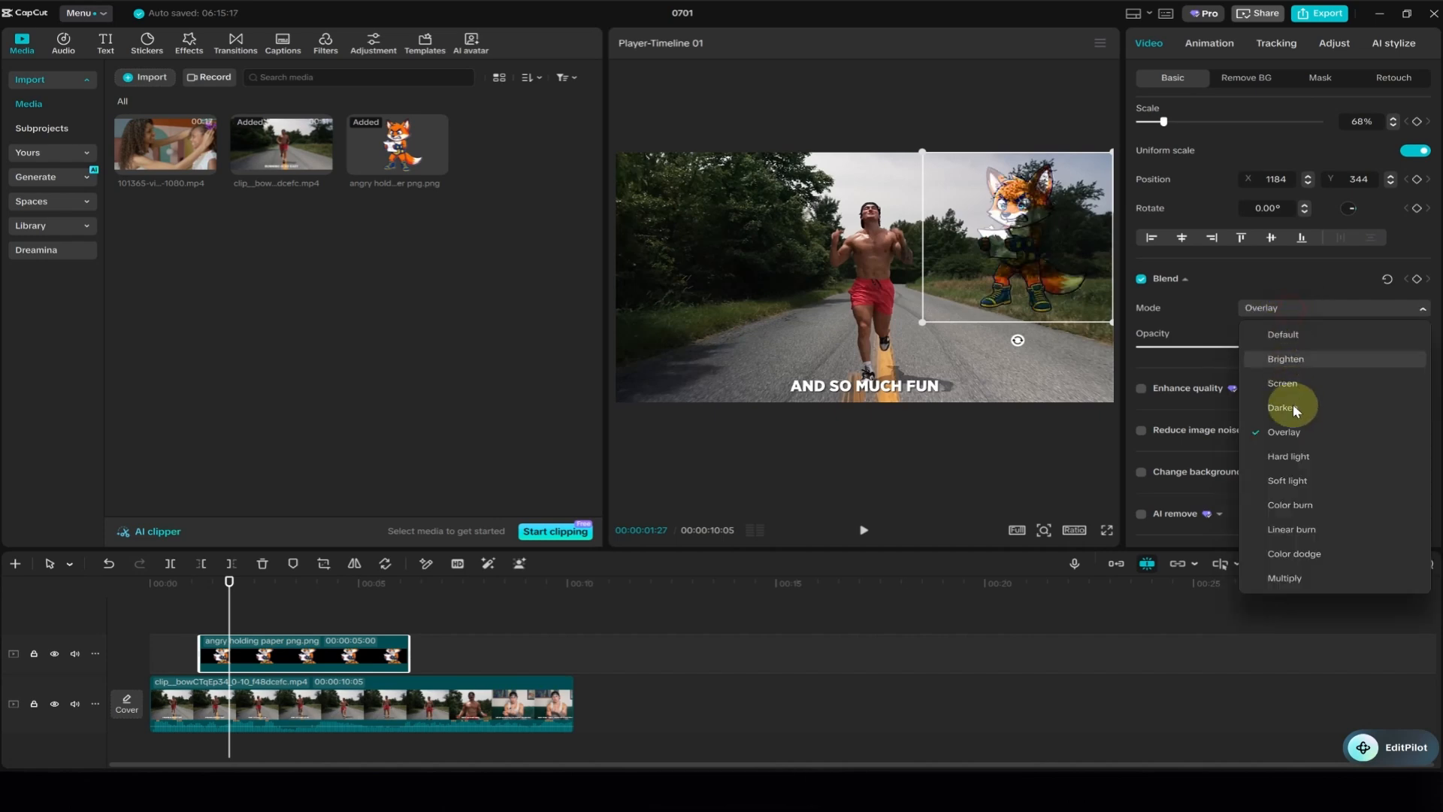
click(1302, 462)
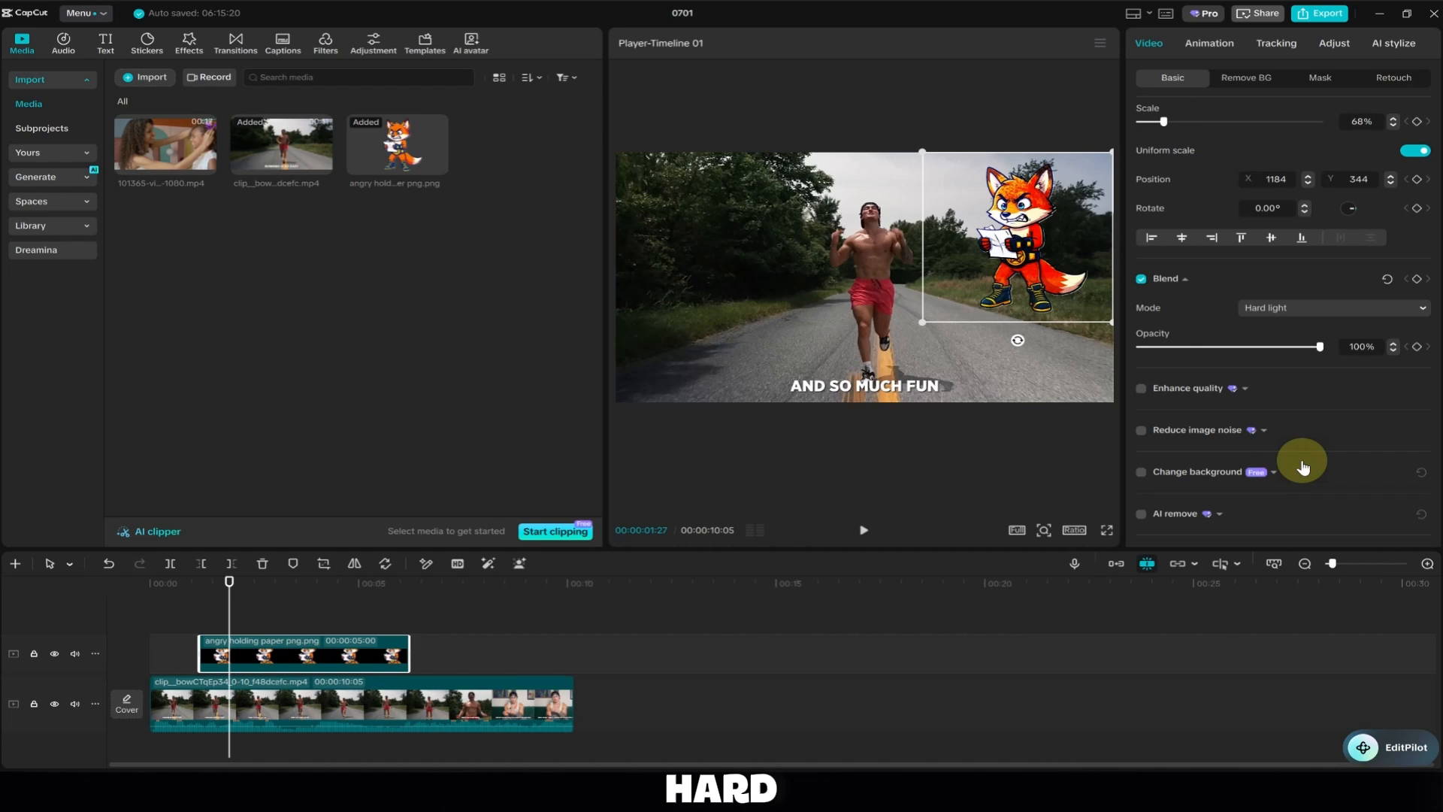
click(1300, 306)
click(1297, 430)
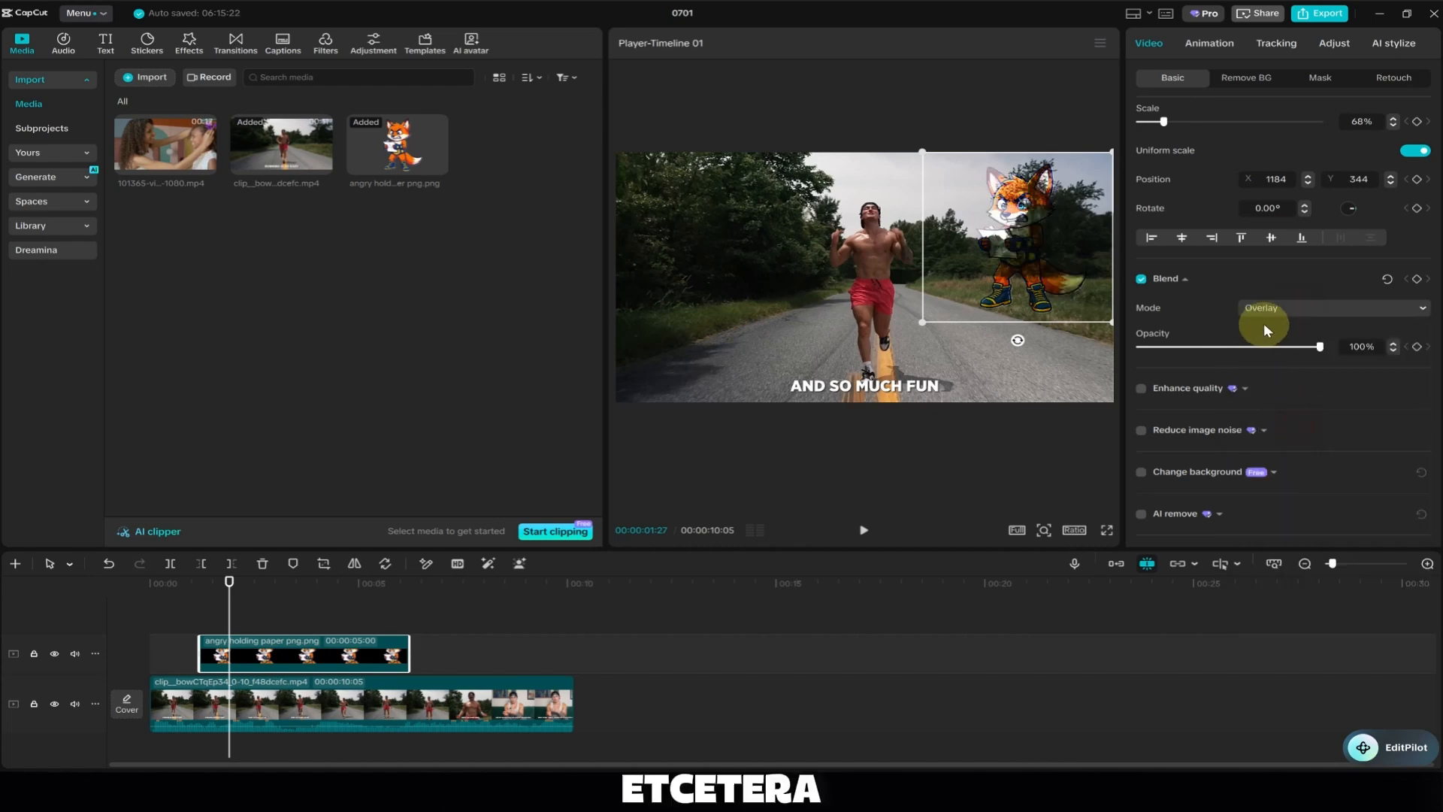
Shrink the fox overlay to about 38% and place it near X 1032, Y -590, keeping its opacity at 100%
drag(1103, 242, 1021, 320)
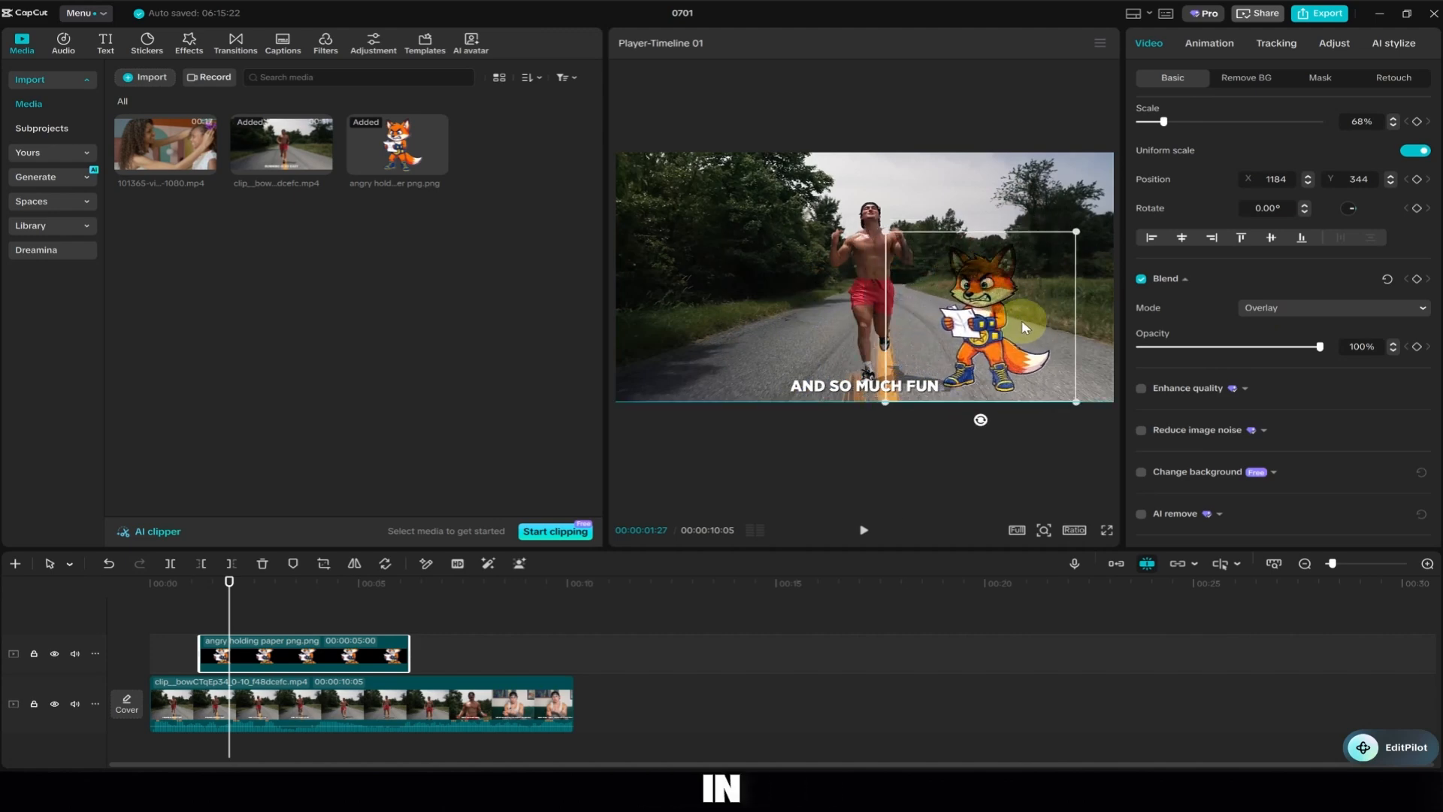
drag(1080, 233, 1025, 347)
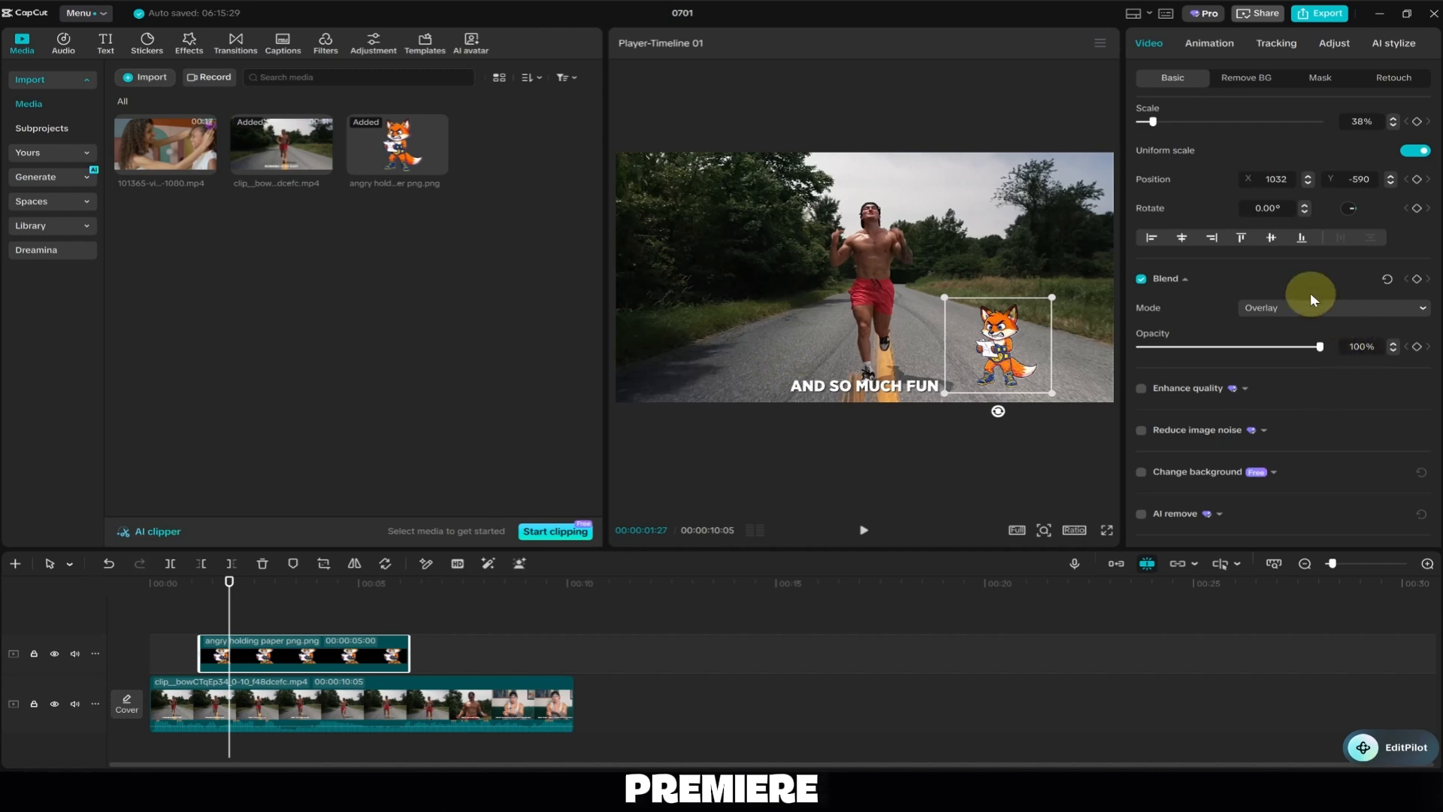
mouse_move(1314, 347)
mouse_down()
mouse_move(1166, 345)
mouse_move(1322, 344)
mouse_up()
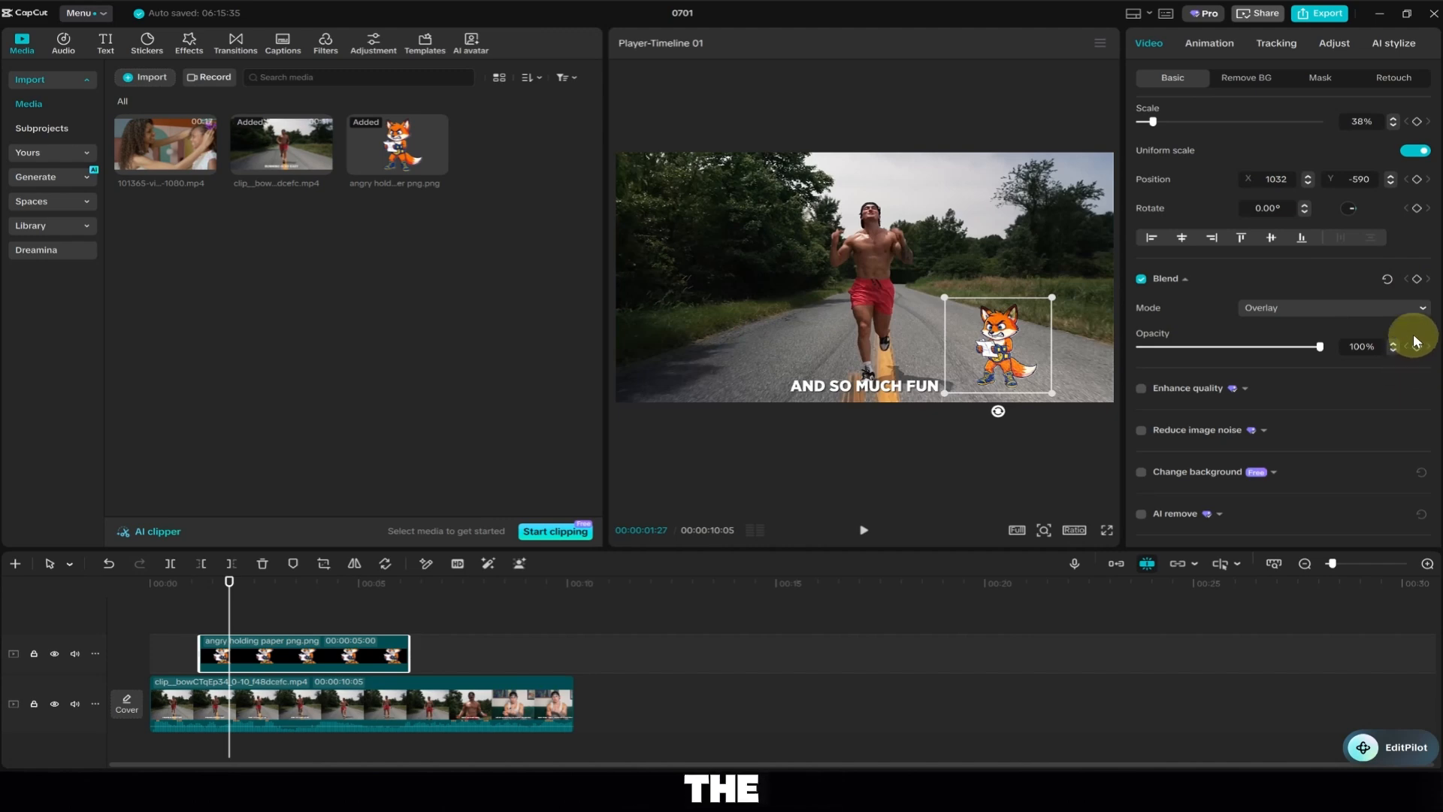
Try Enhance quality at the UHD level on the fox overlay and turn the enhancement back off
click(1245, 390)
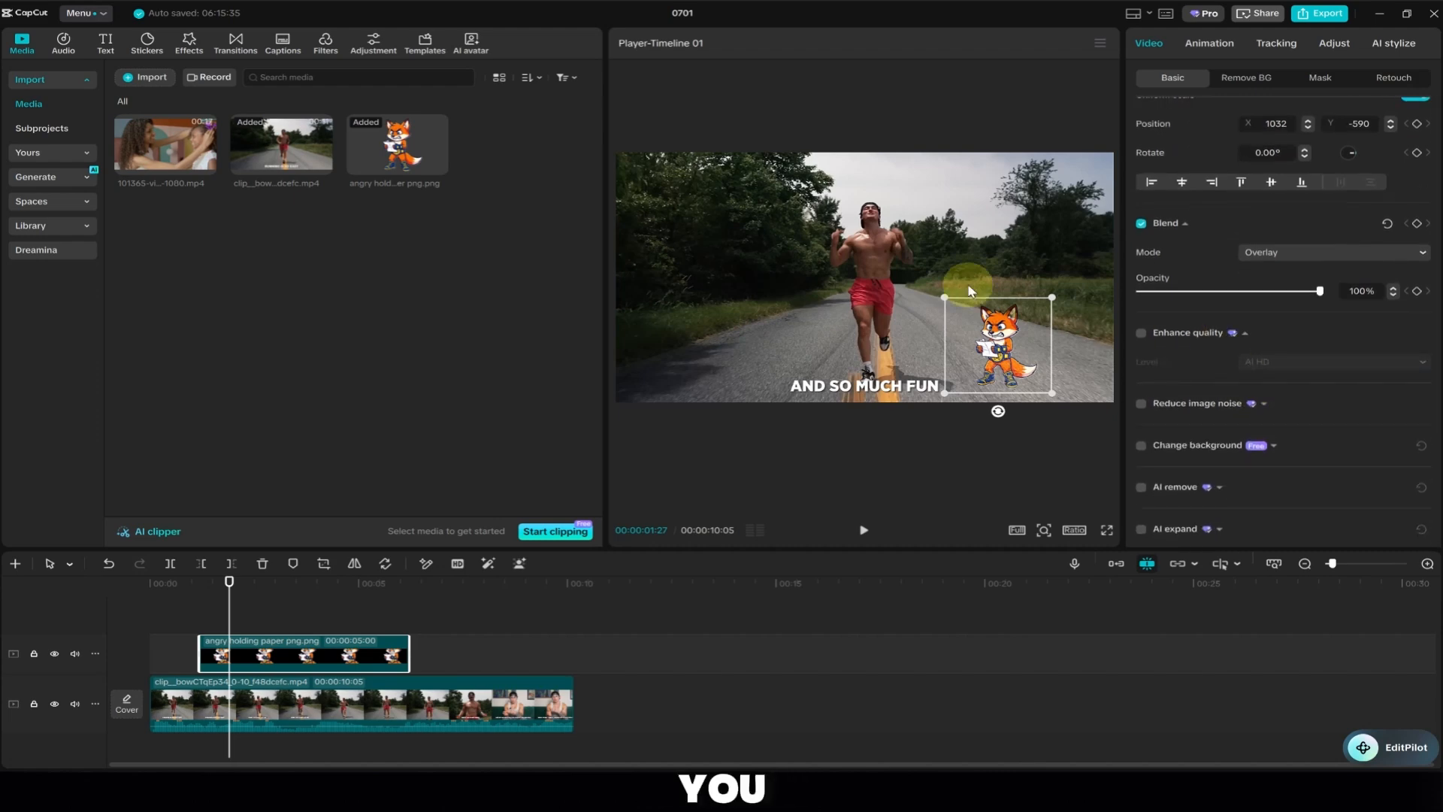
click(1142, 332)
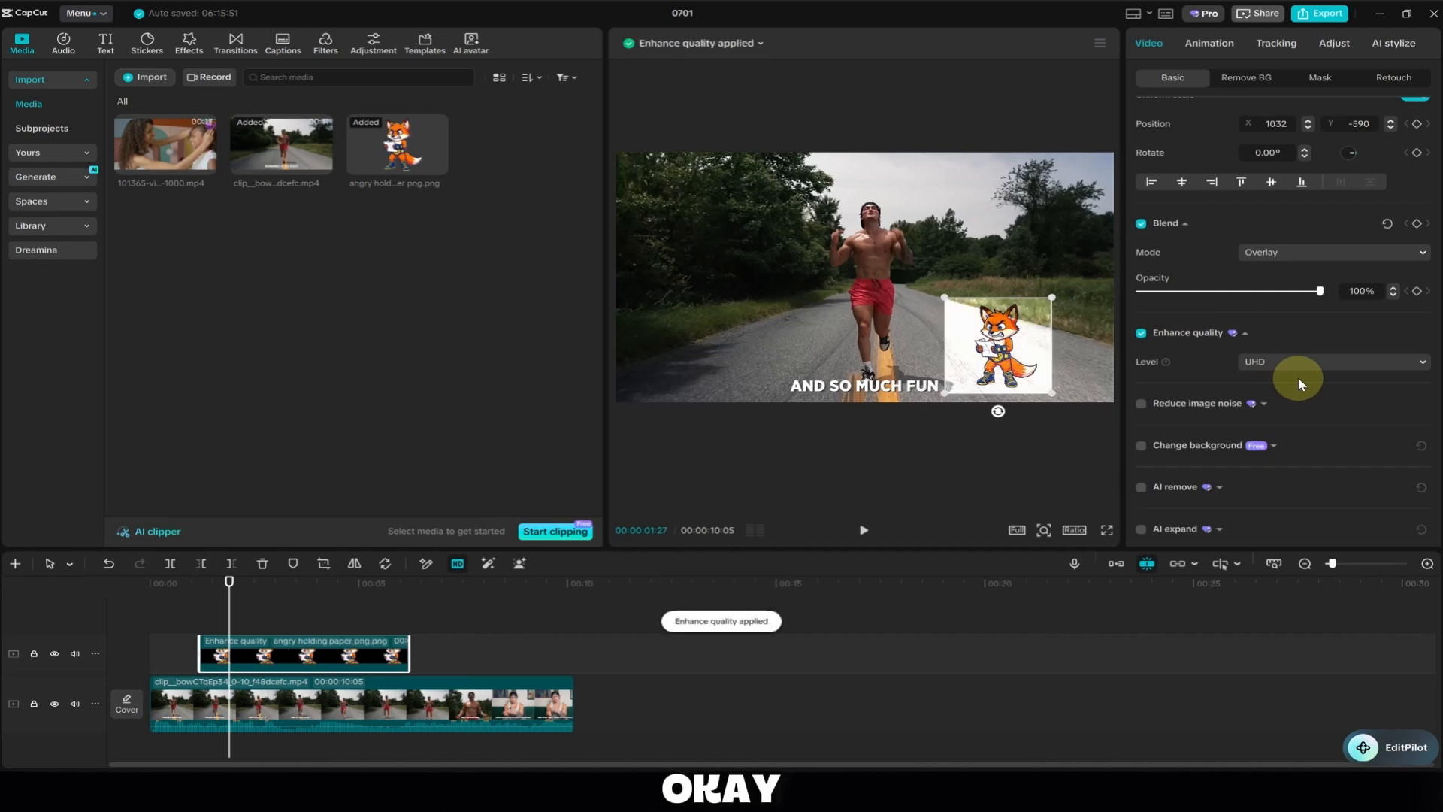
click(910, 355)
click(1018, 345)
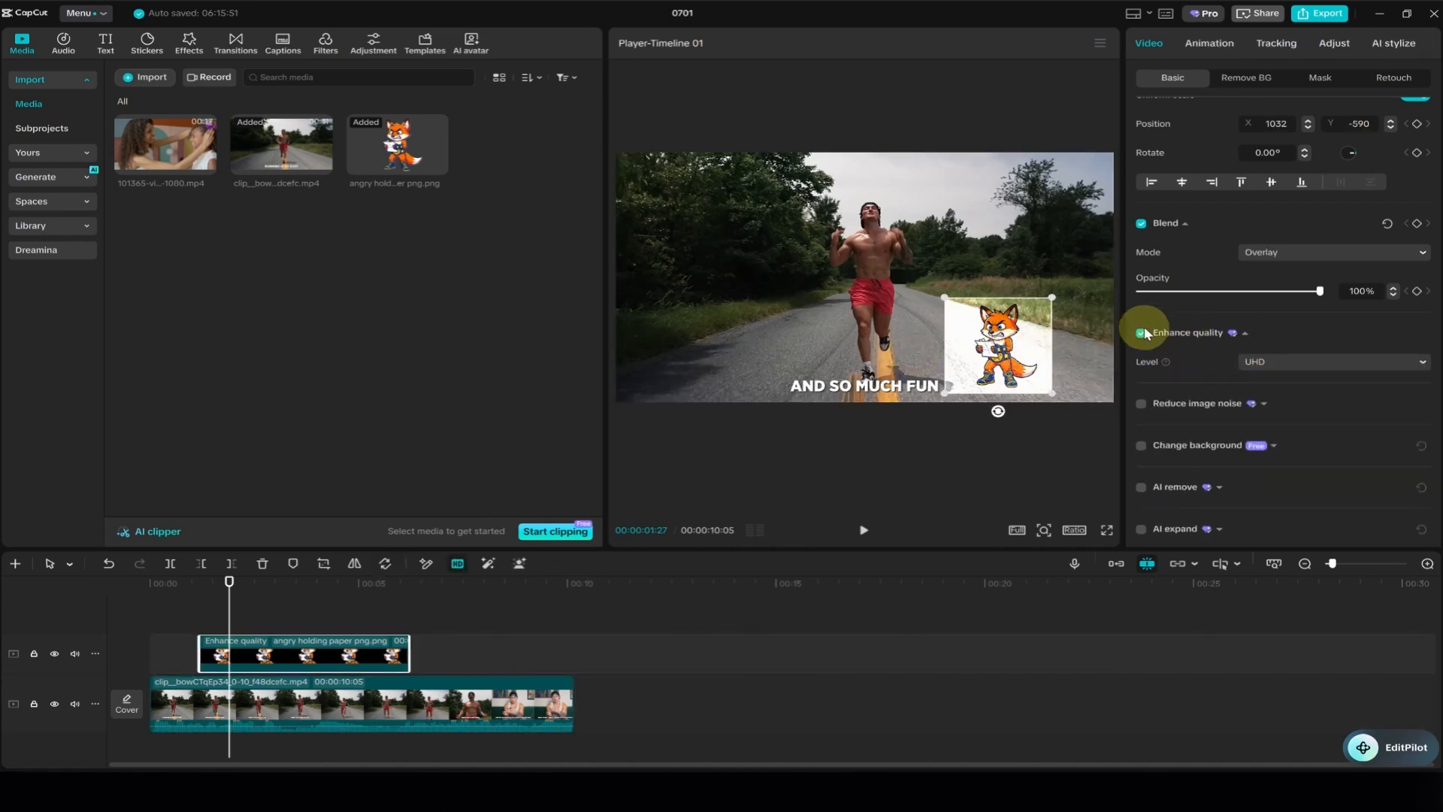
click(1199, 336)
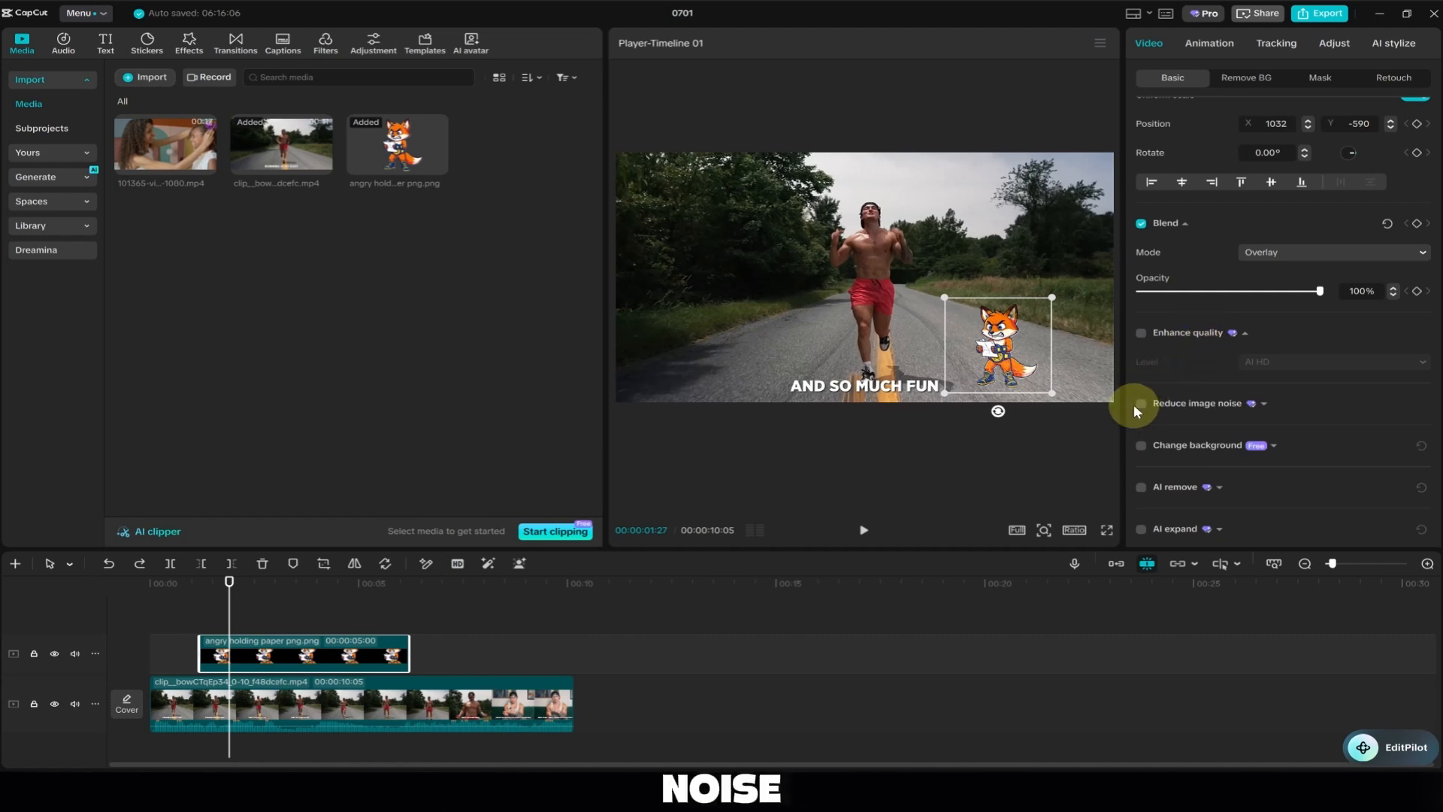
Enlarge the fox overlay around X 894, Y -143 and set its blend mode to Default
drag(1052, 297, 1031, 245)
click(1338, 257)
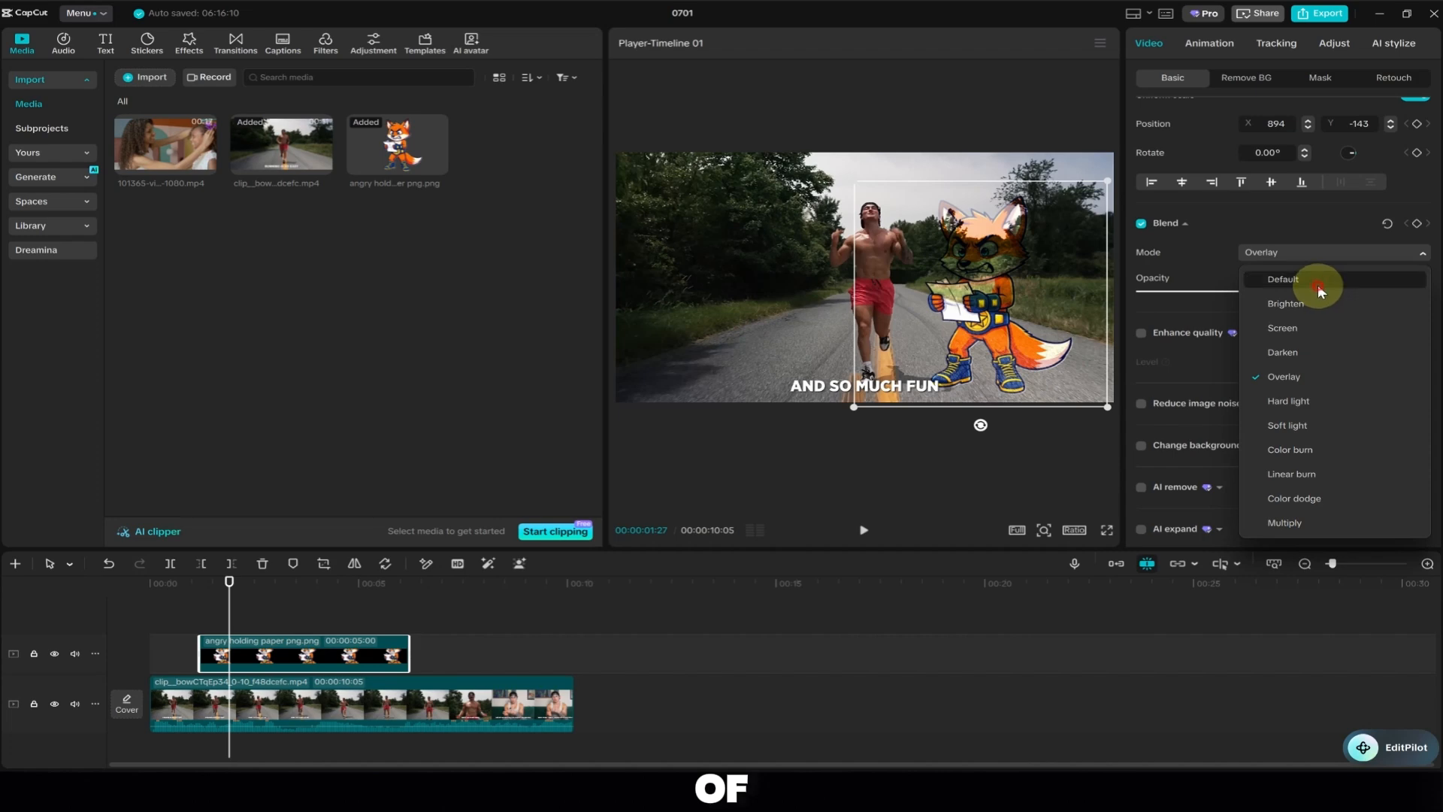
click(1319, 281)
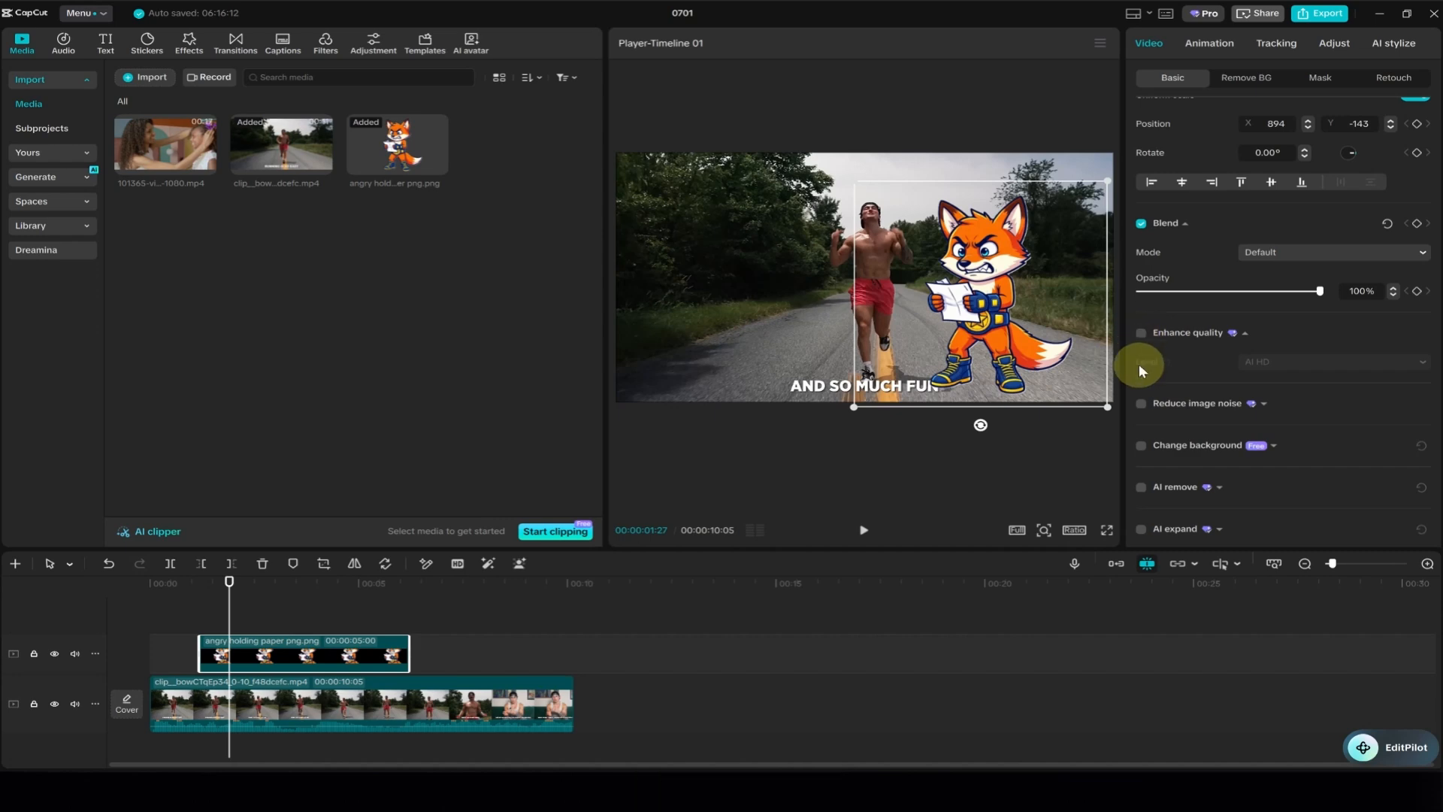
Enable Reduce image noise on the fox overlay, try the Strong level and set it back to Weak
click(1141, 406)
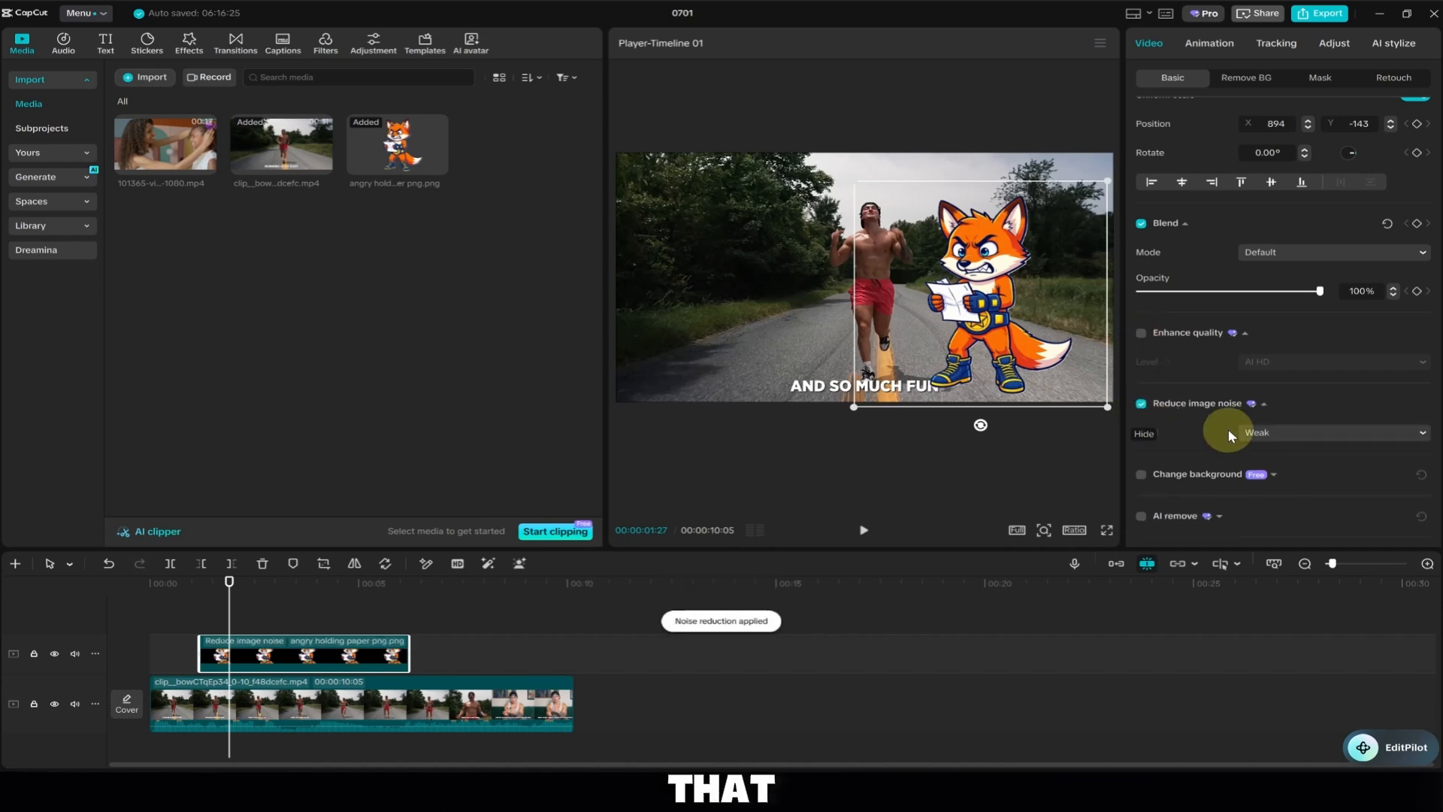
click(1262, 433)
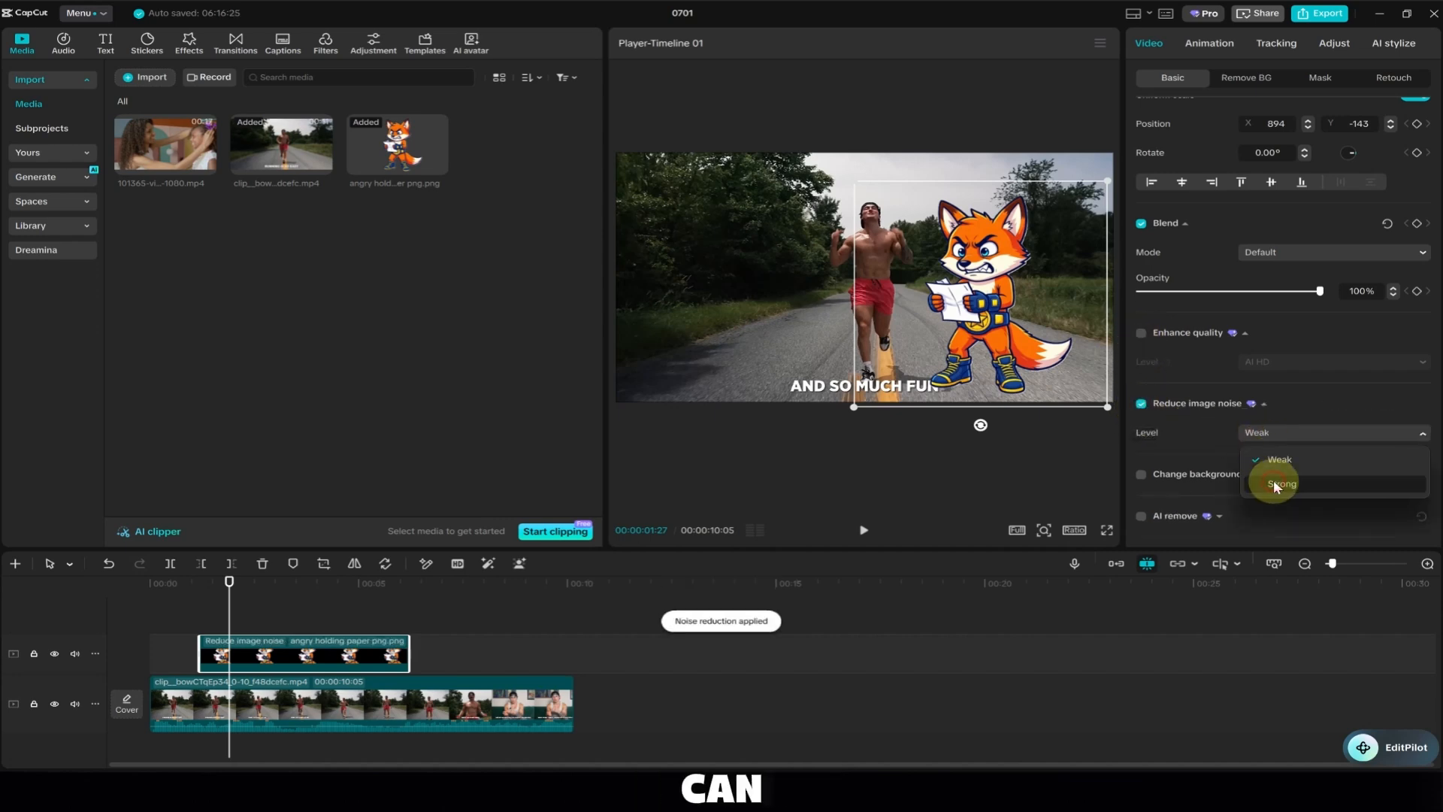
click(1273, 482)
click(1265, 432)
click(1266, 459)
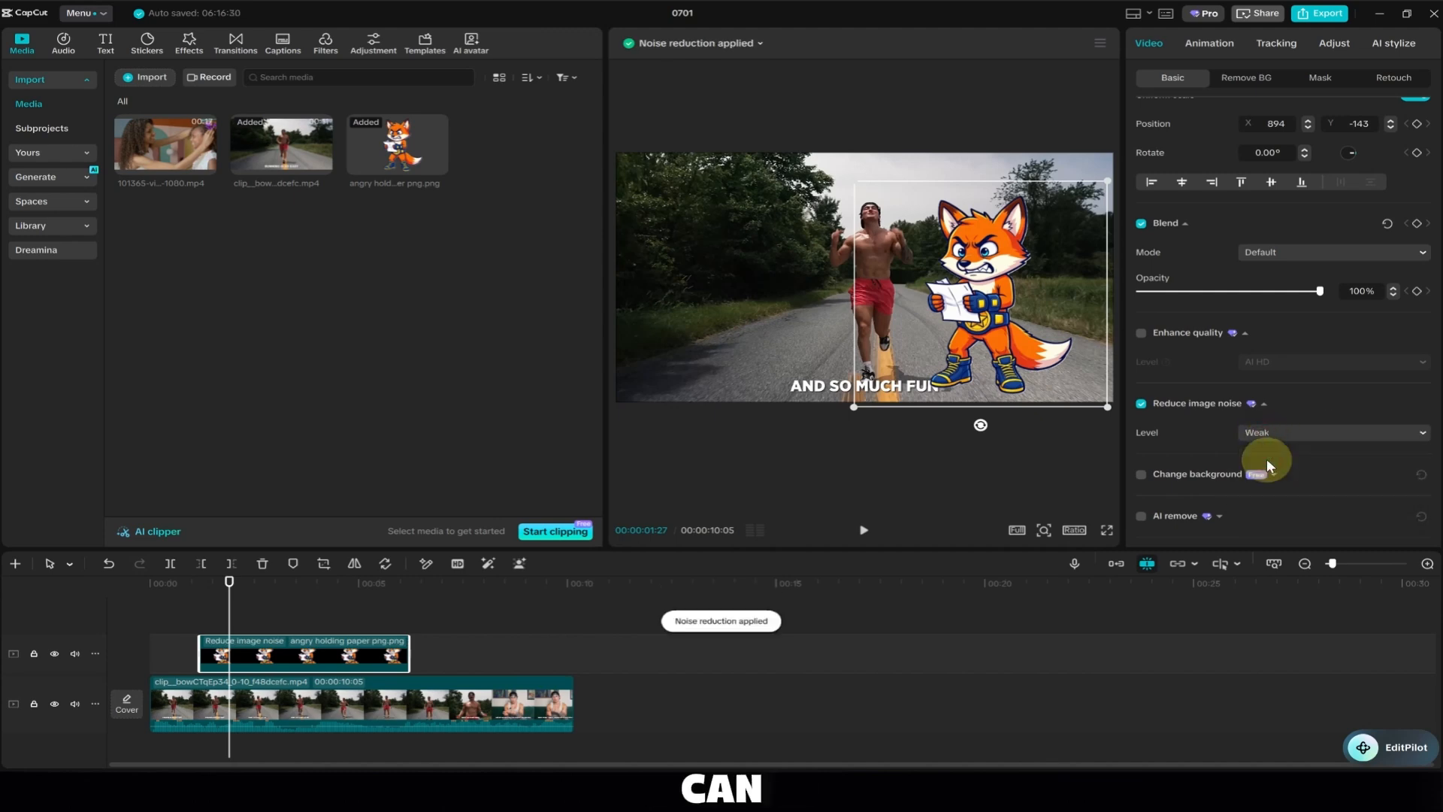
Enable Change background for the fox overlay and allow photo uploads for generating AI backgrounds
scroll(1179, 439, down, 3)
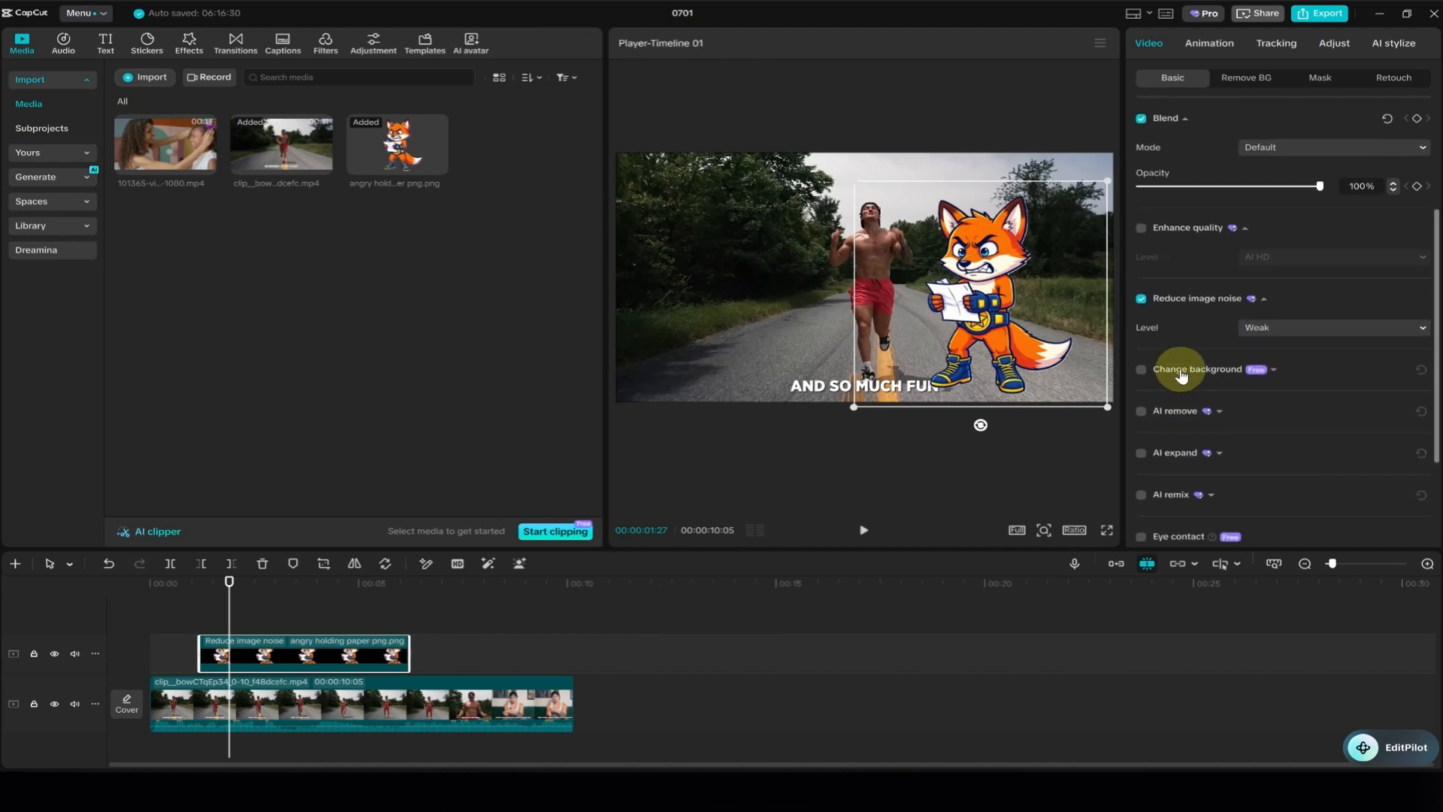
click(1273, 372)
click(1155, 370)
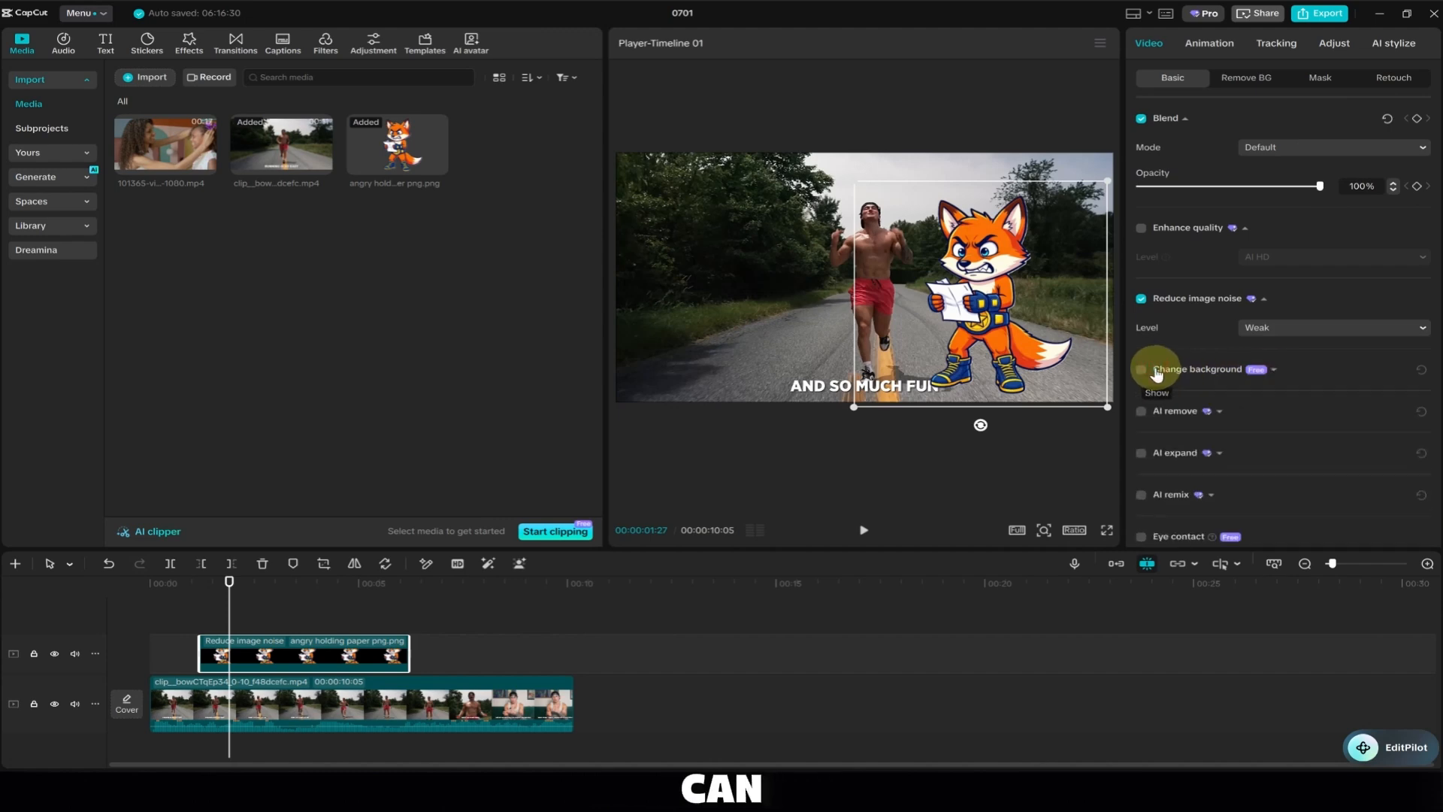
click(1147, 378)
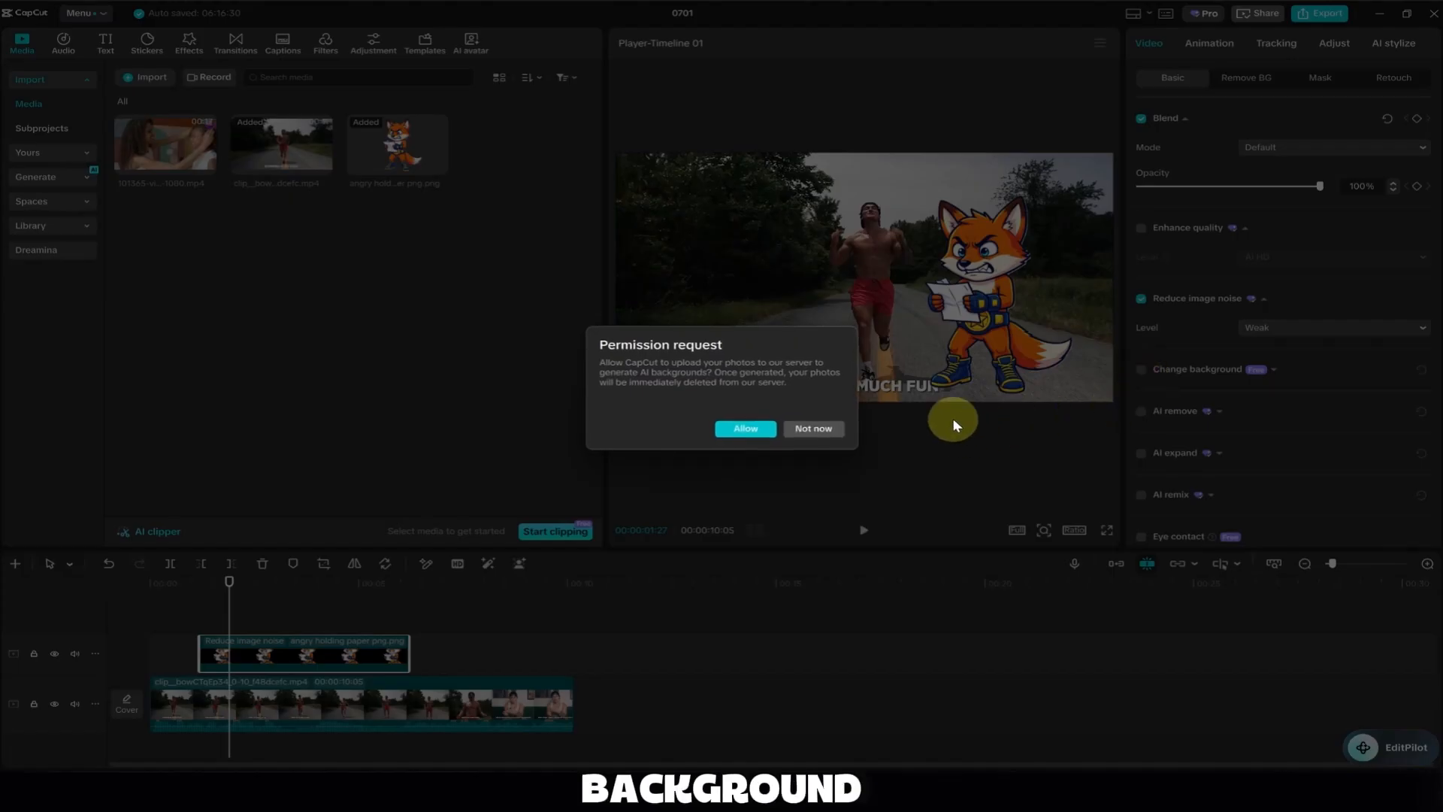
click(758, 428)
Generate a new fox image background from the prompt "A library full of books and a wooden floor."
scroll(1356, 433, down, 3)
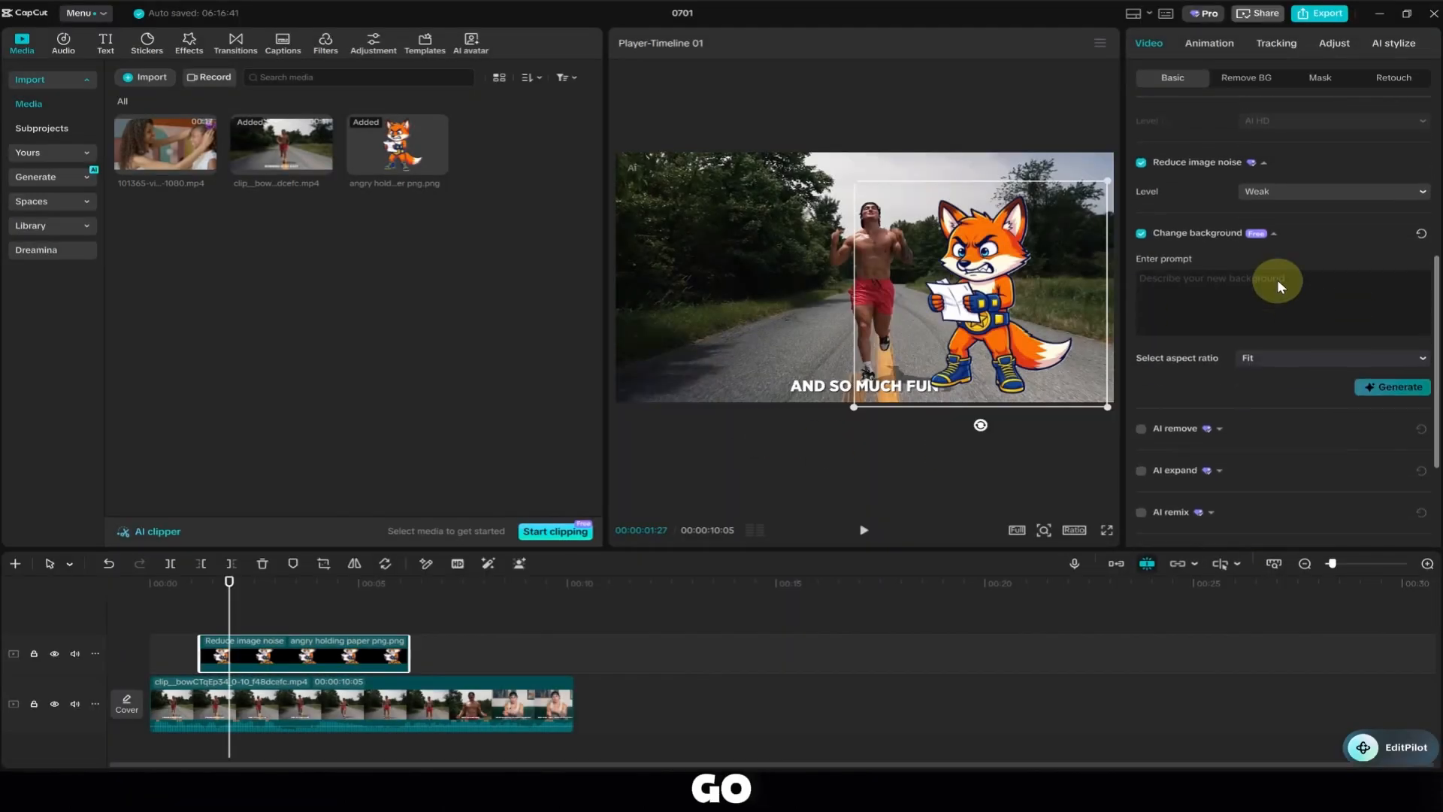
click(1205, 283)
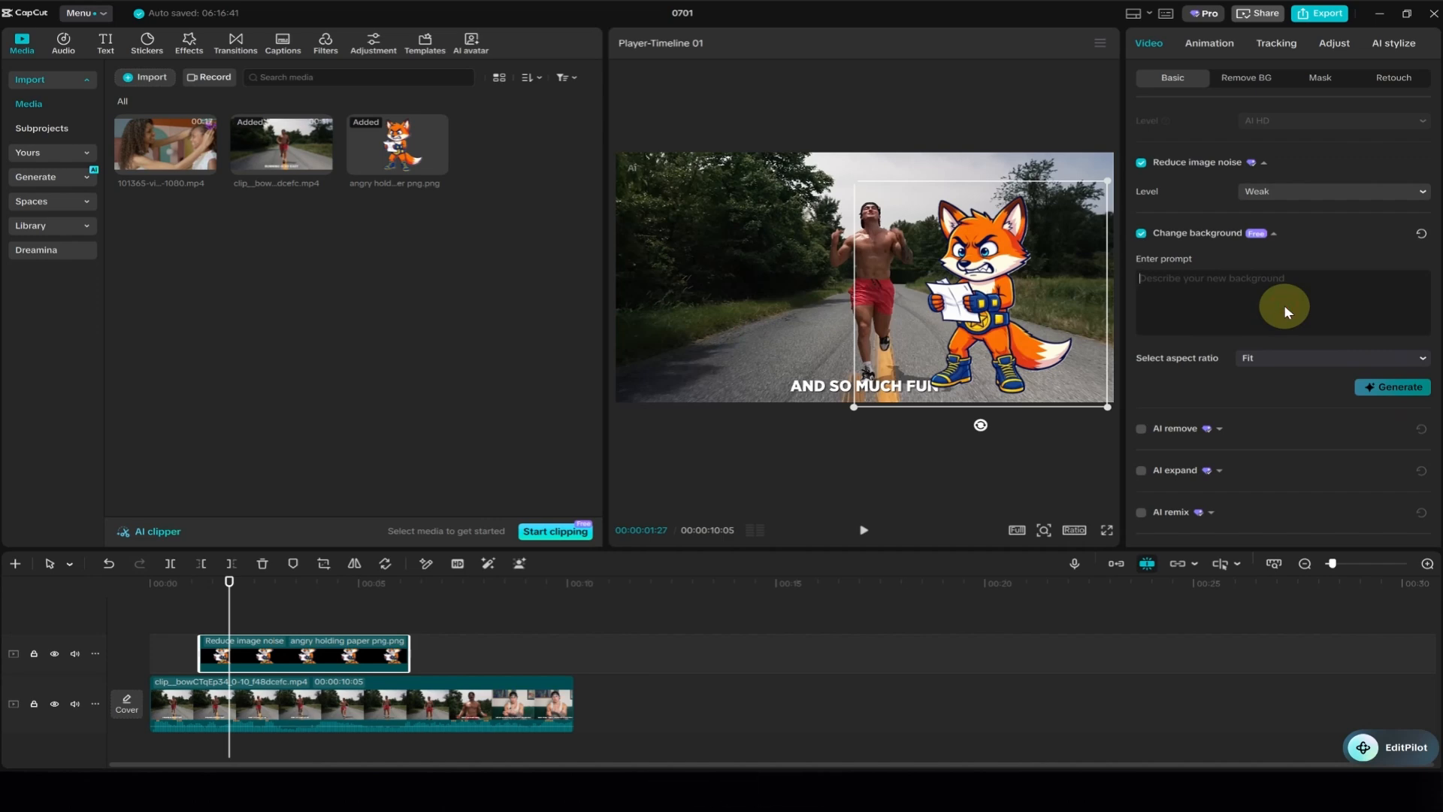
text(A library full of books and a wooden floor.)
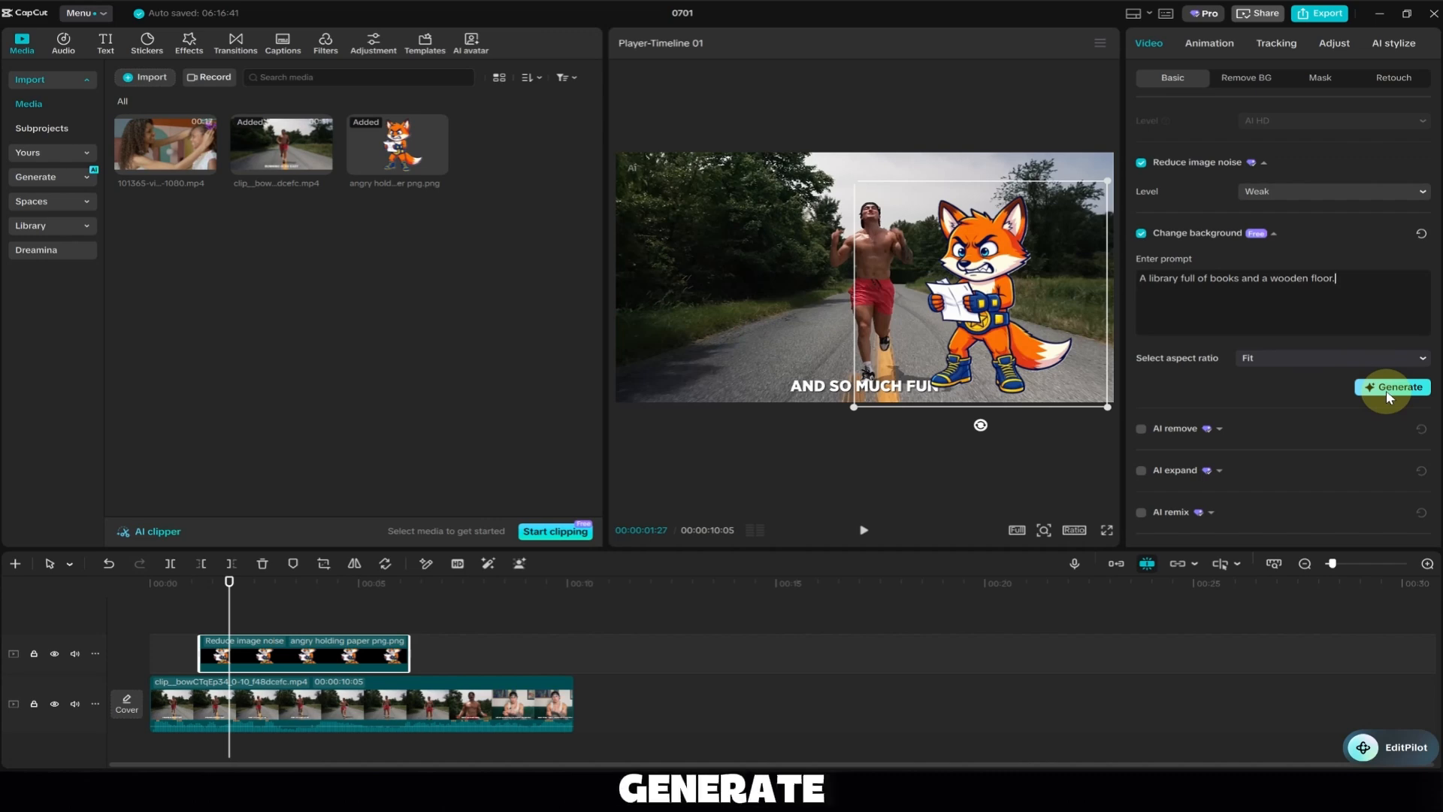
click(1386, 390)
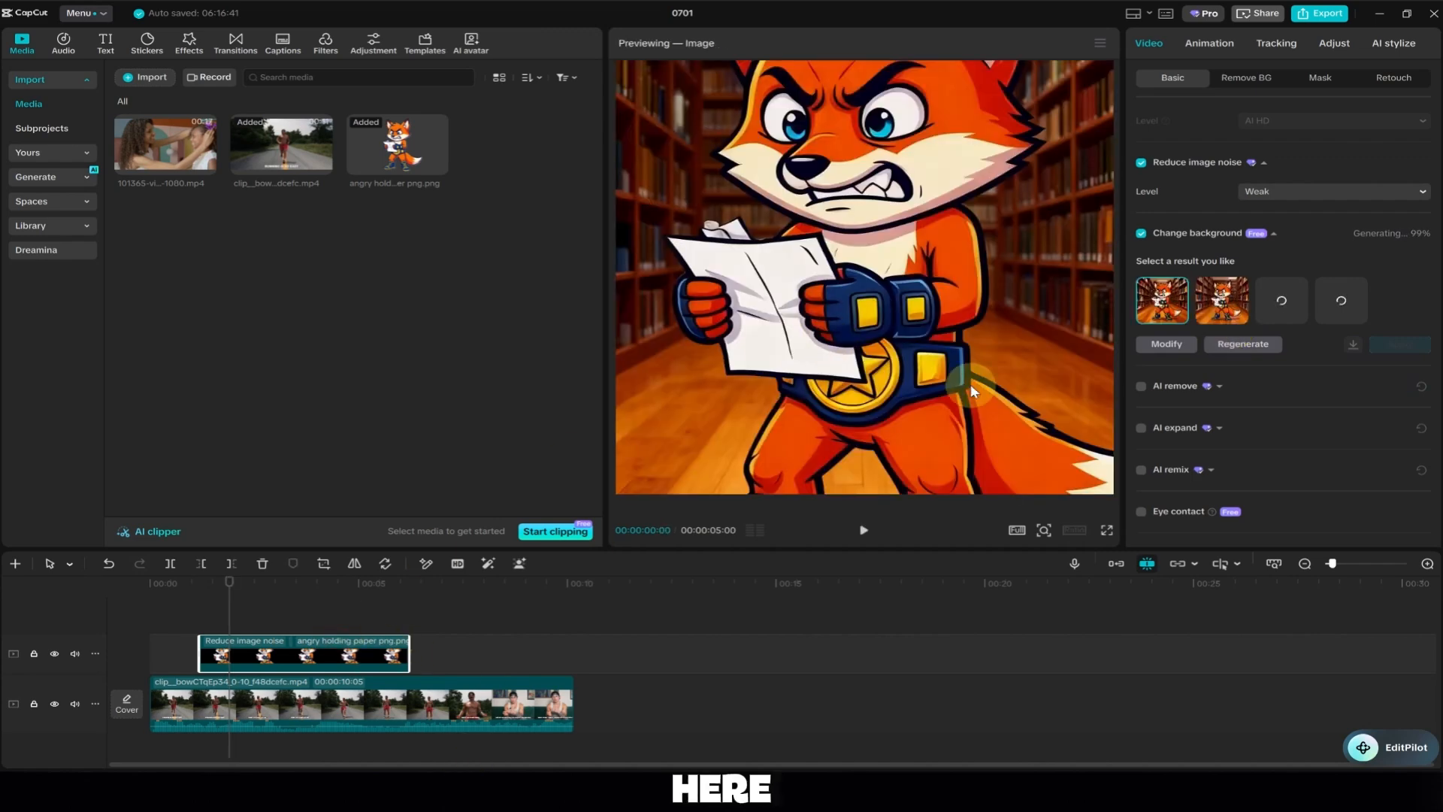
Compare the generated library backgrounds in the preview and apply the fourth result to the fox image
click(1041, 530)
drag(1013, 562, 1007, 564)
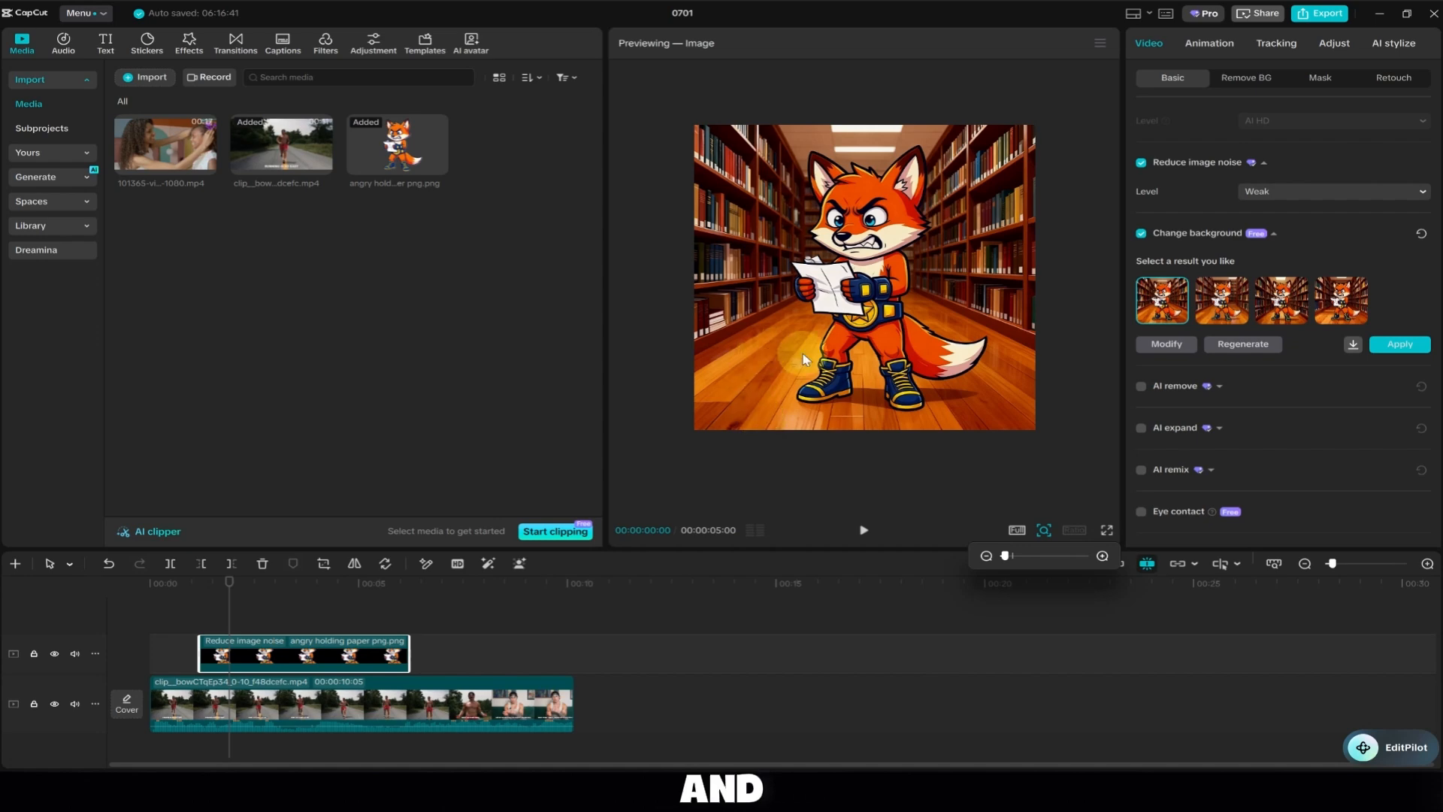
click(1217, 299)
click(1276, 301)
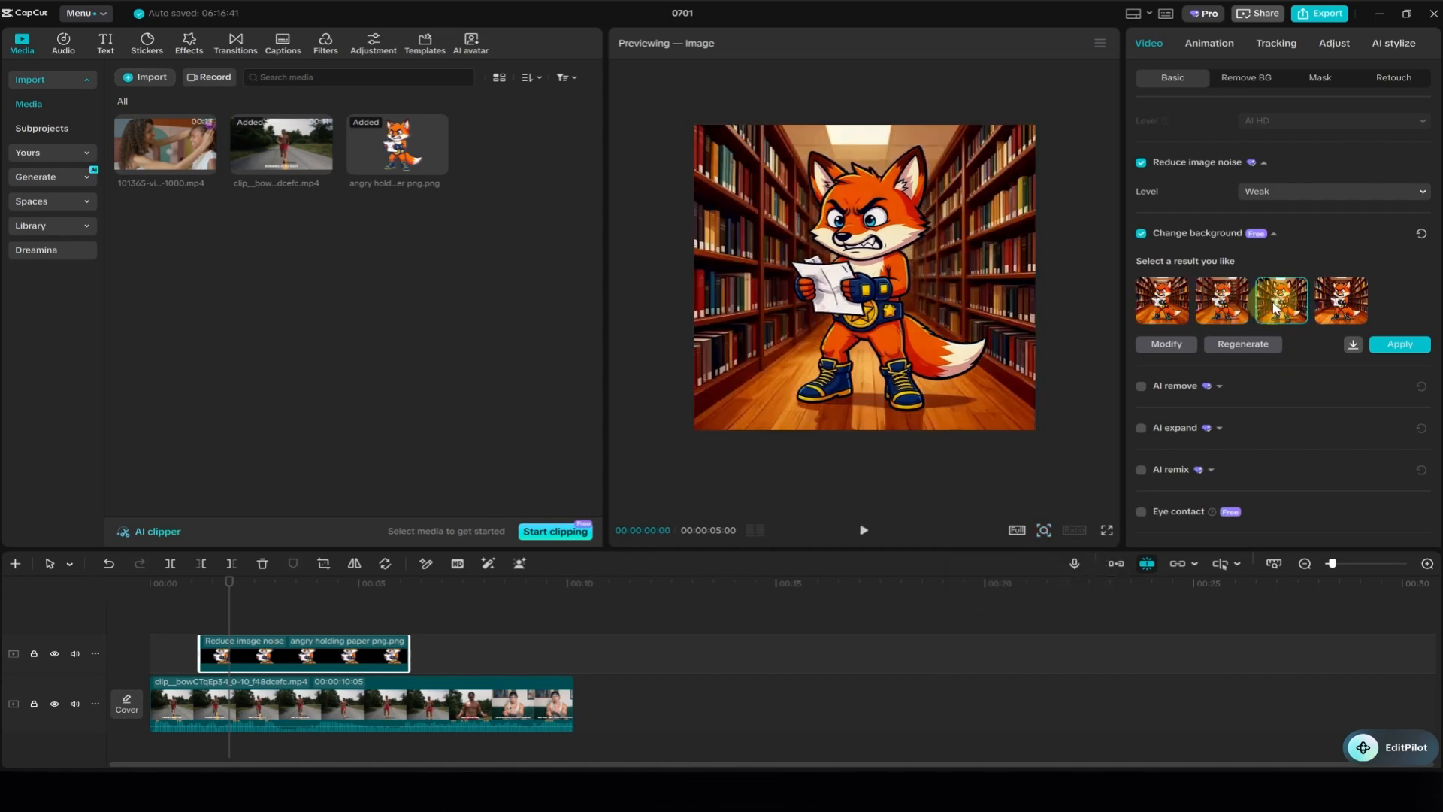
click(1343, 308)
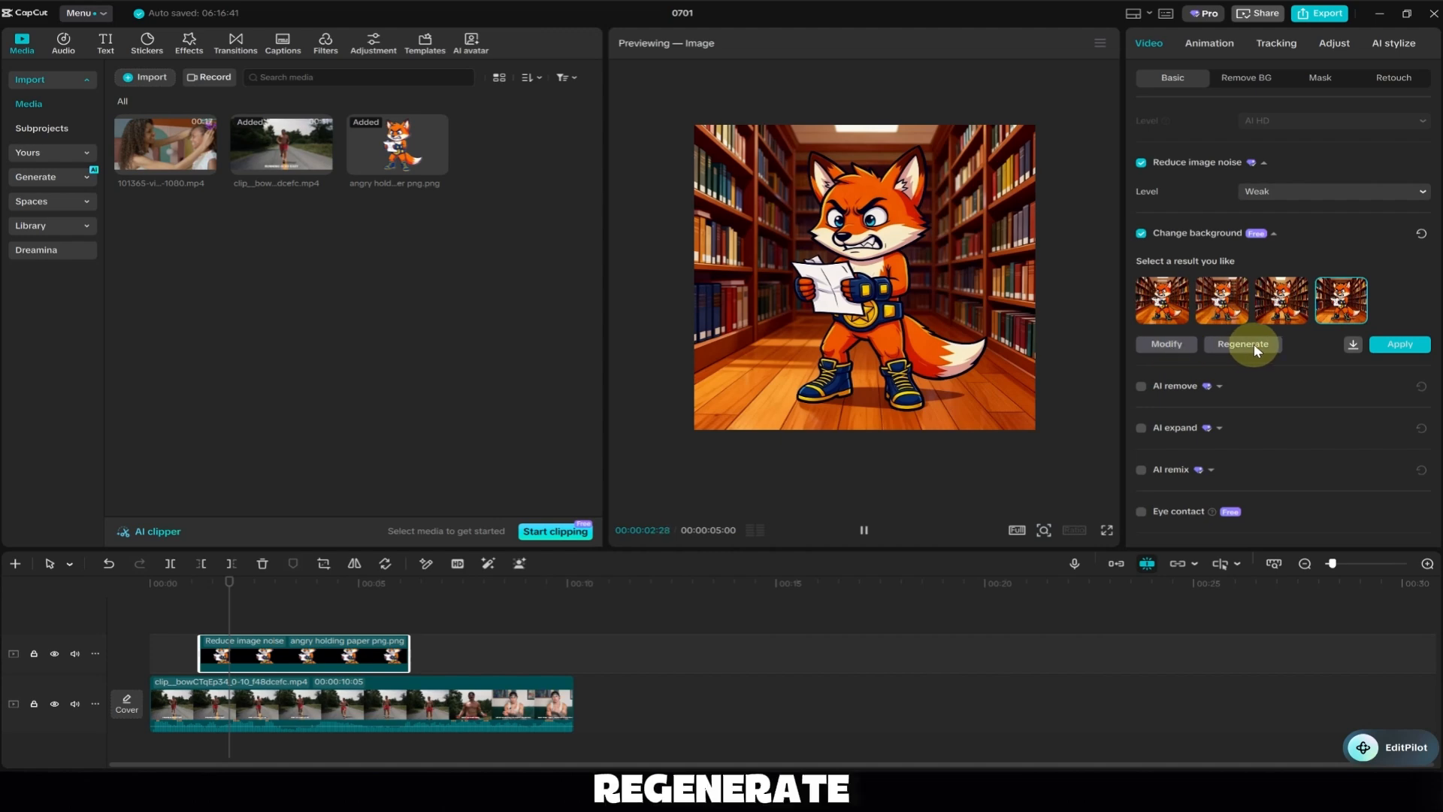
click(1399, 343)
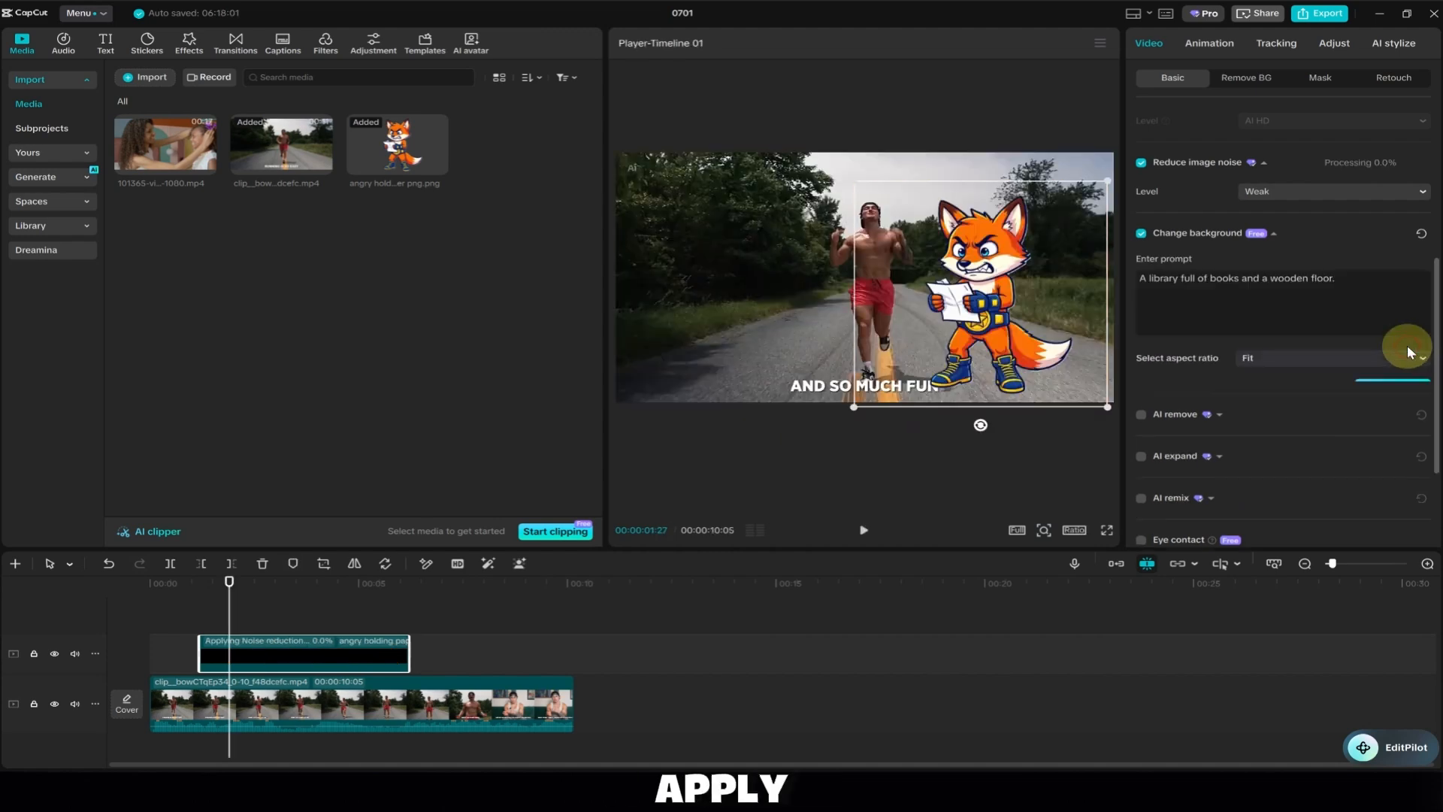
Reposition the library-backed fox overlay on the clip, enable AI remove for it and allow media uploads for processing
drag(1026, 353, 1010, 312)
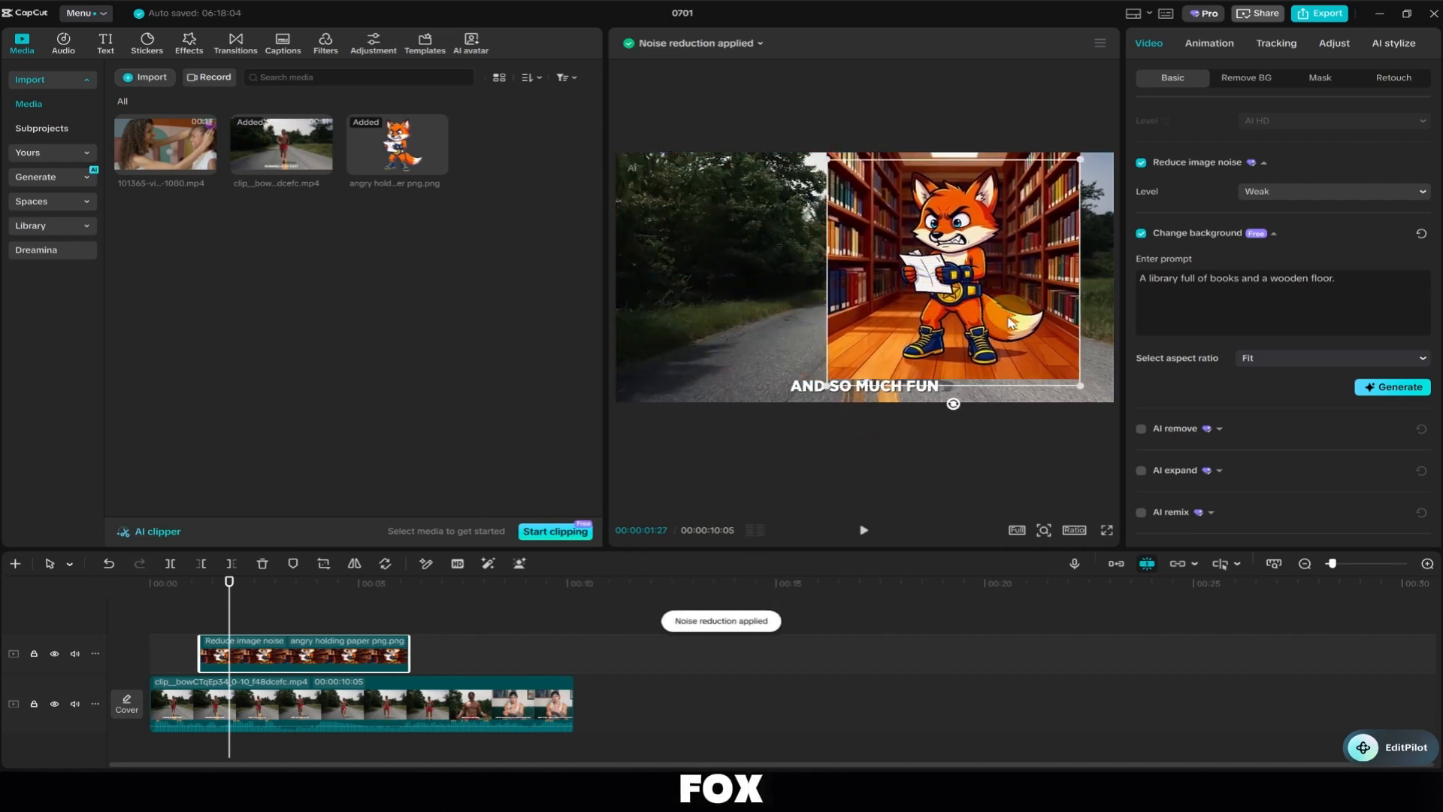
scroll(1228, 389, down, 3)
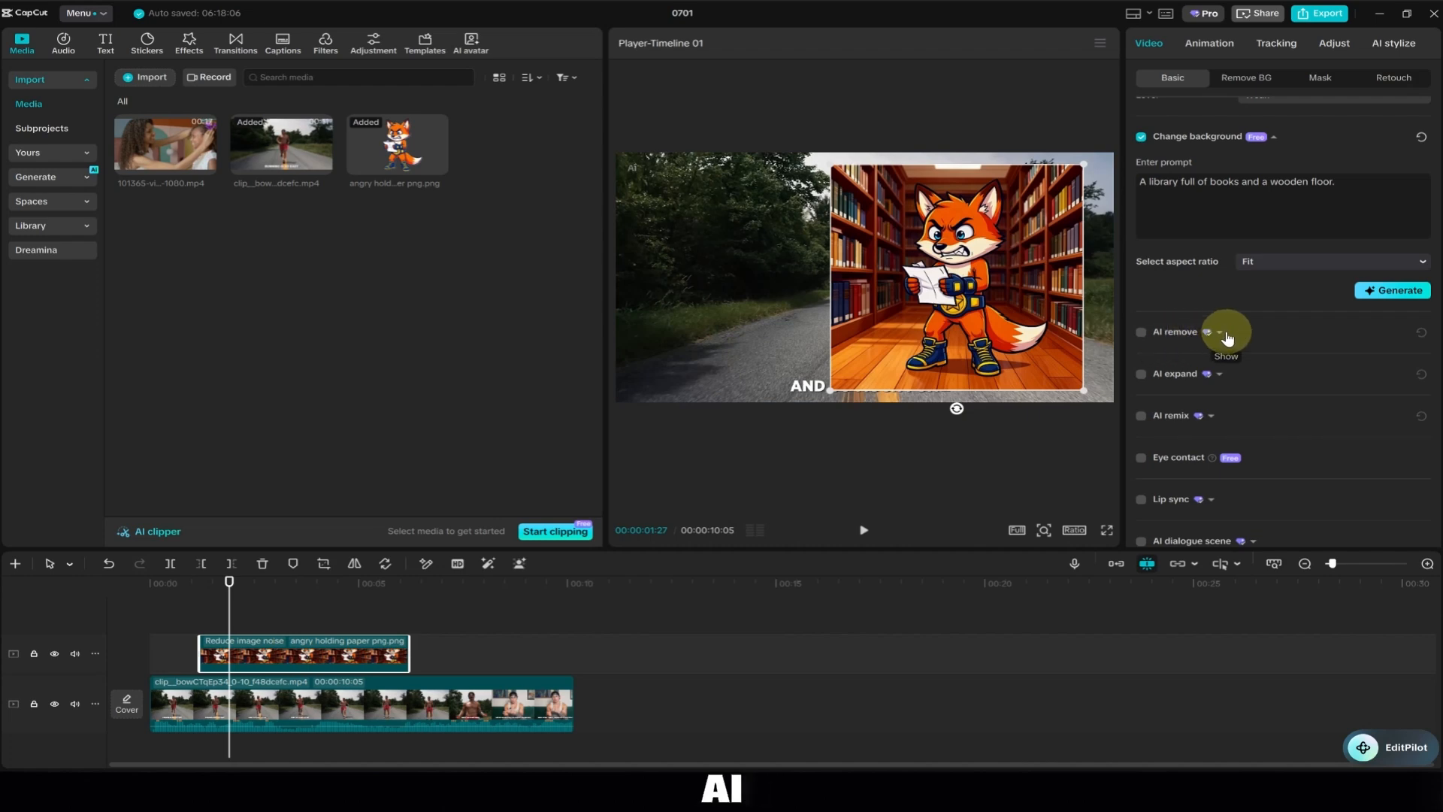
click(1218, 333)
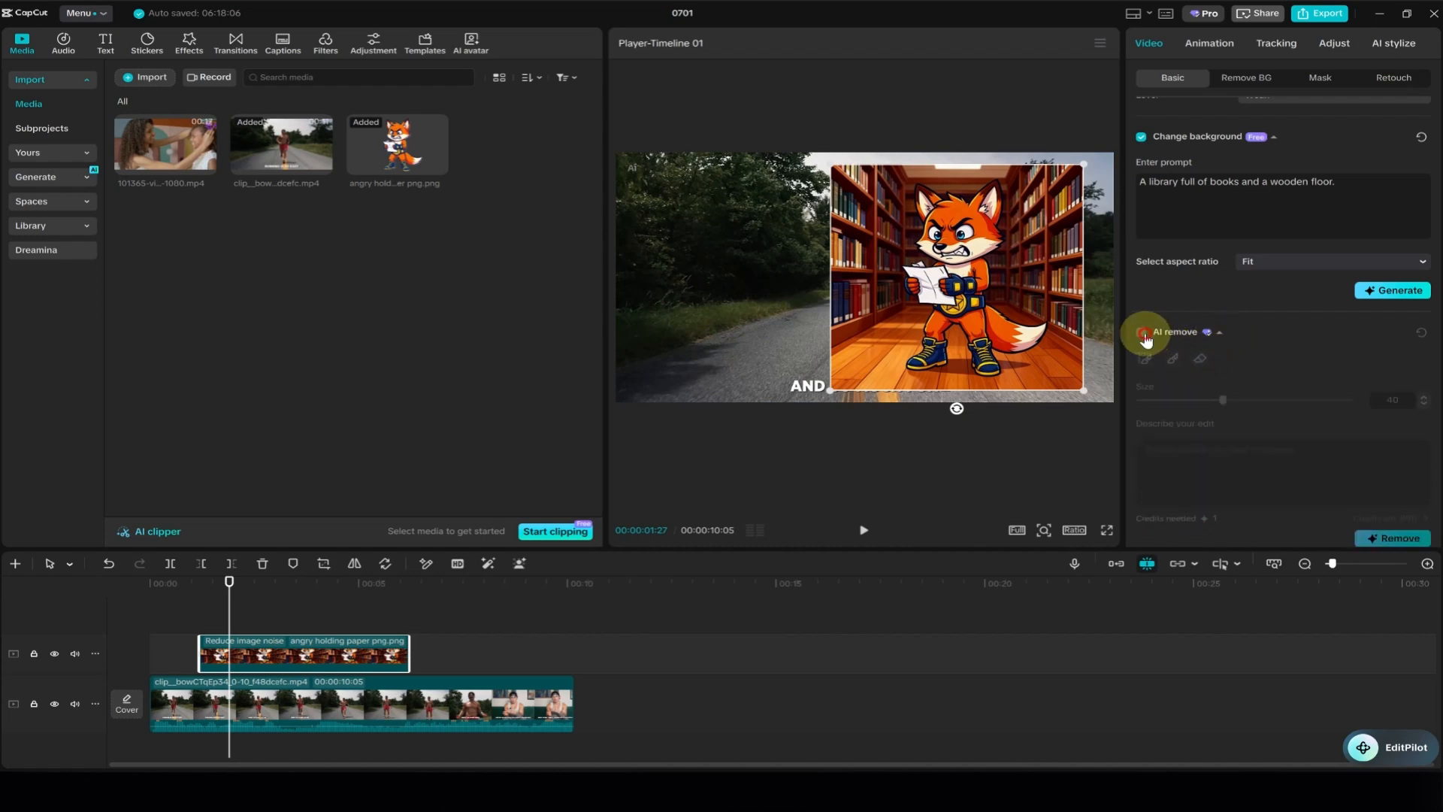
click(1142, 333)
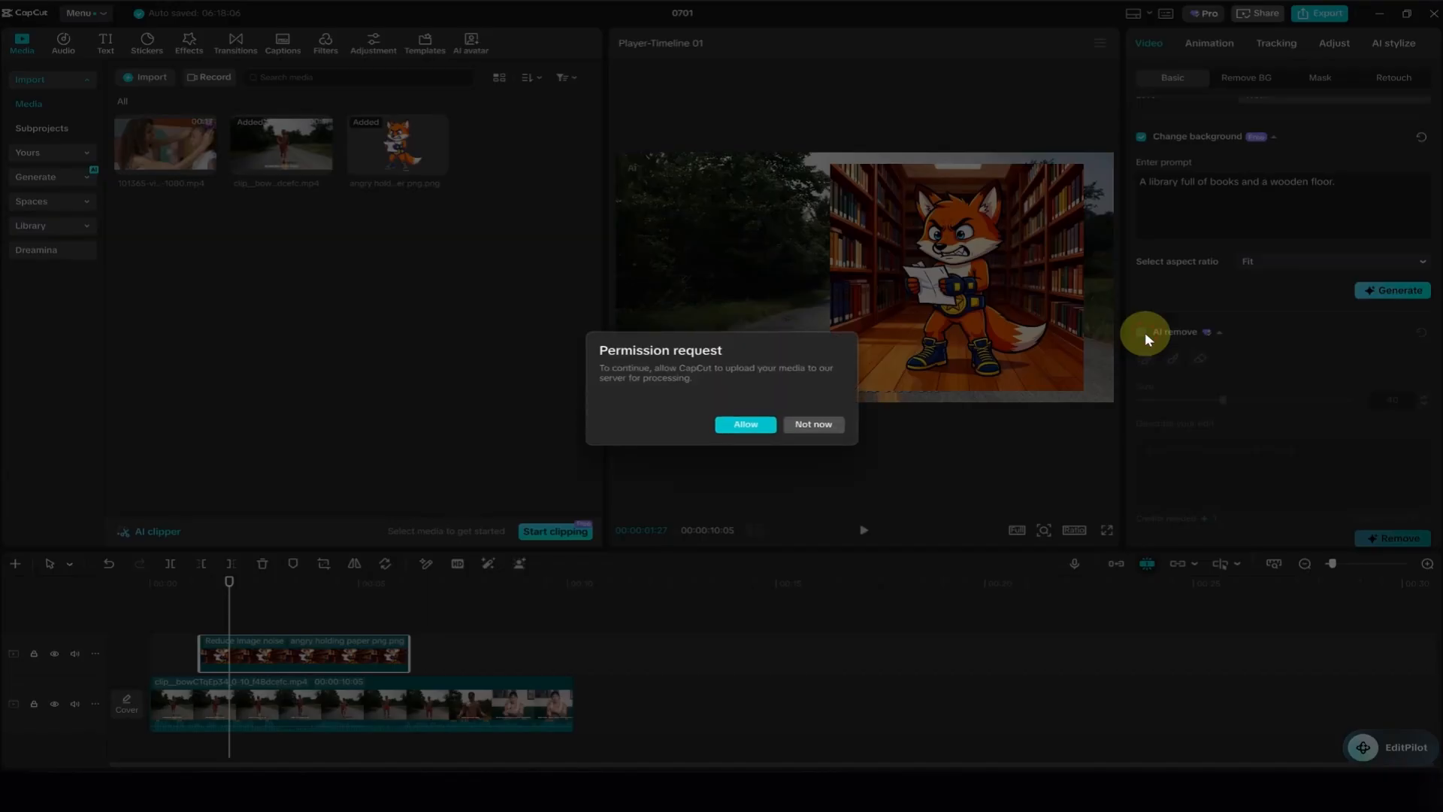
click(746, 425)
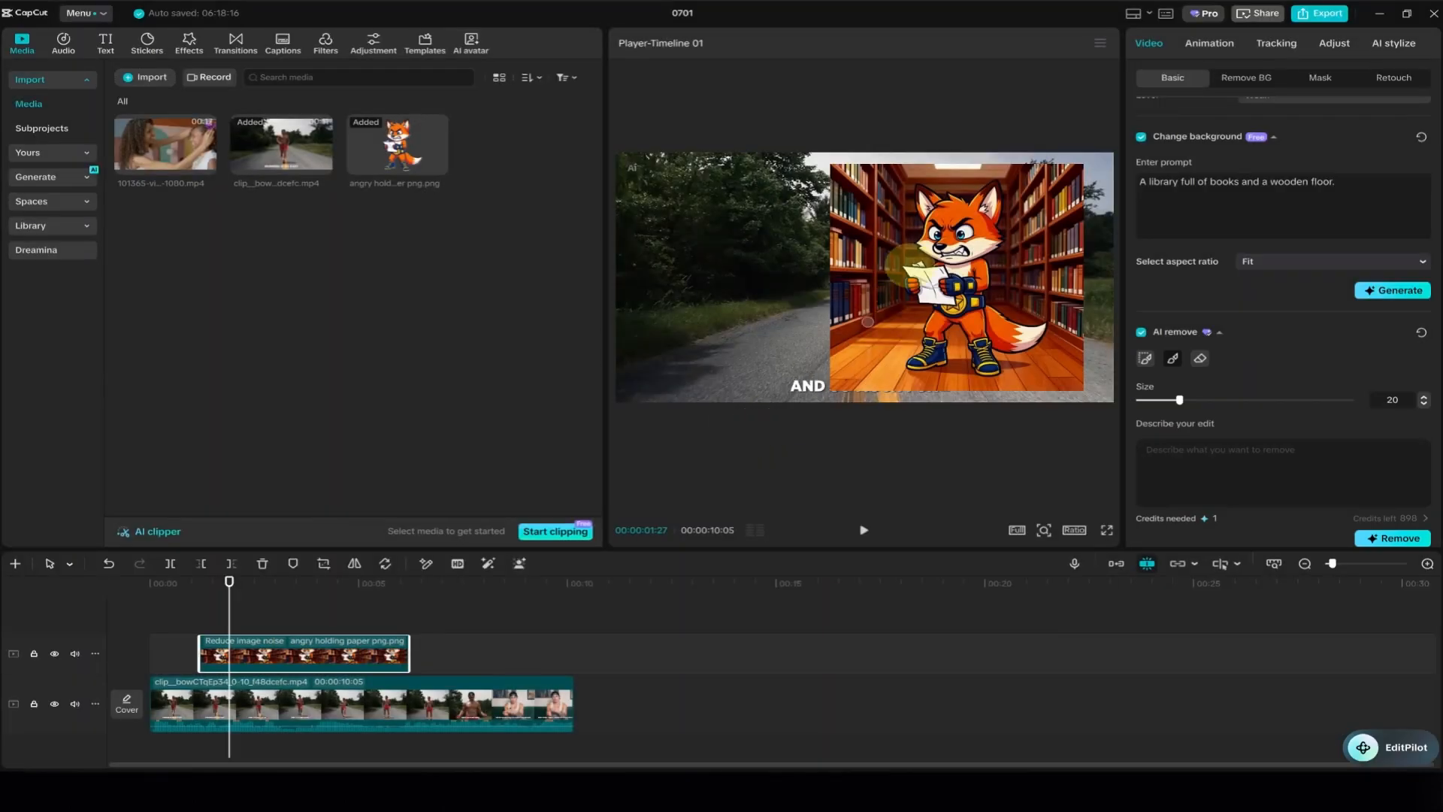
Brush over the paper in the fox's hands and erase it with AI remove, accepting the one-credit charge
drag(912, 295, 939, 281)
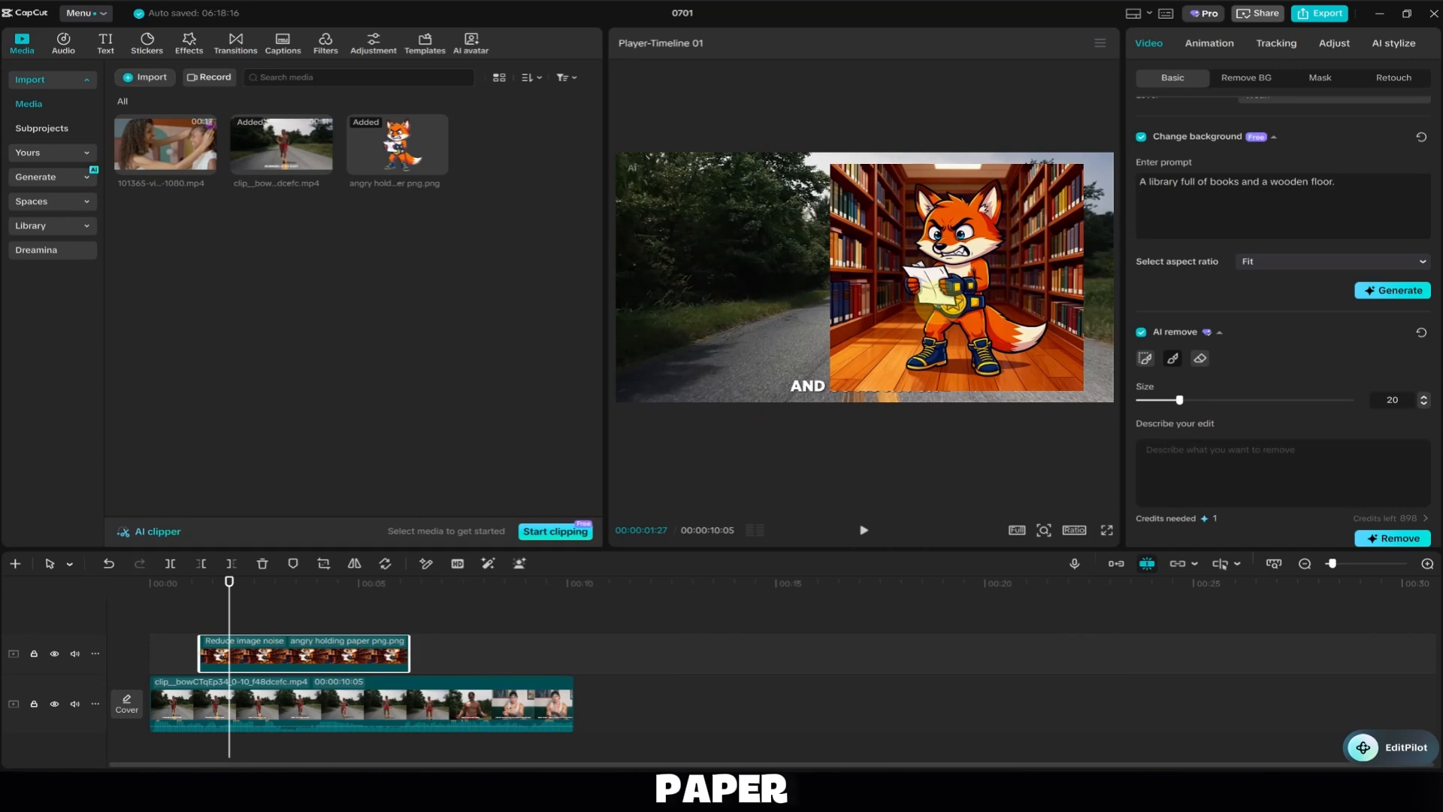
click(1166, 359)
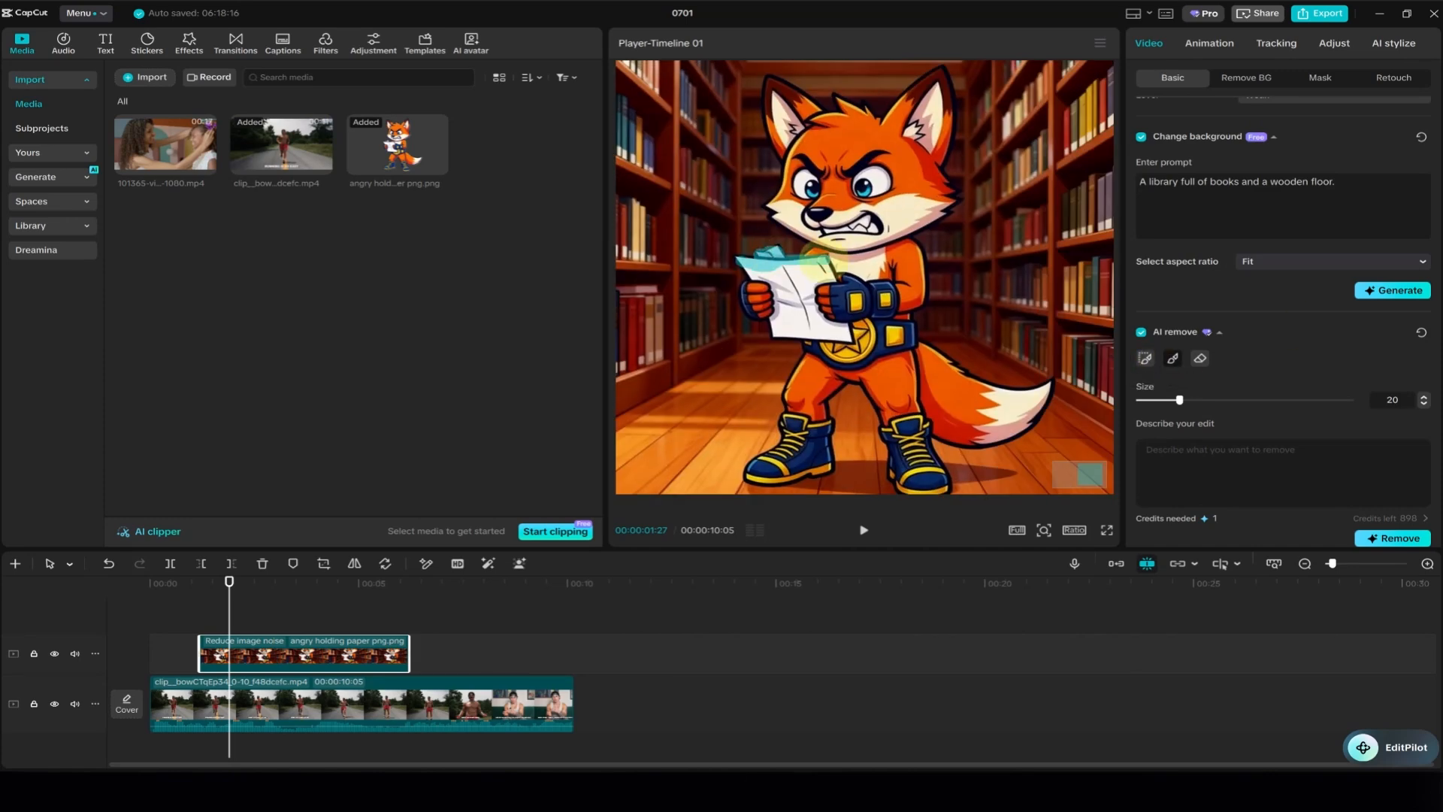
drag(801, 280, 820, 277)
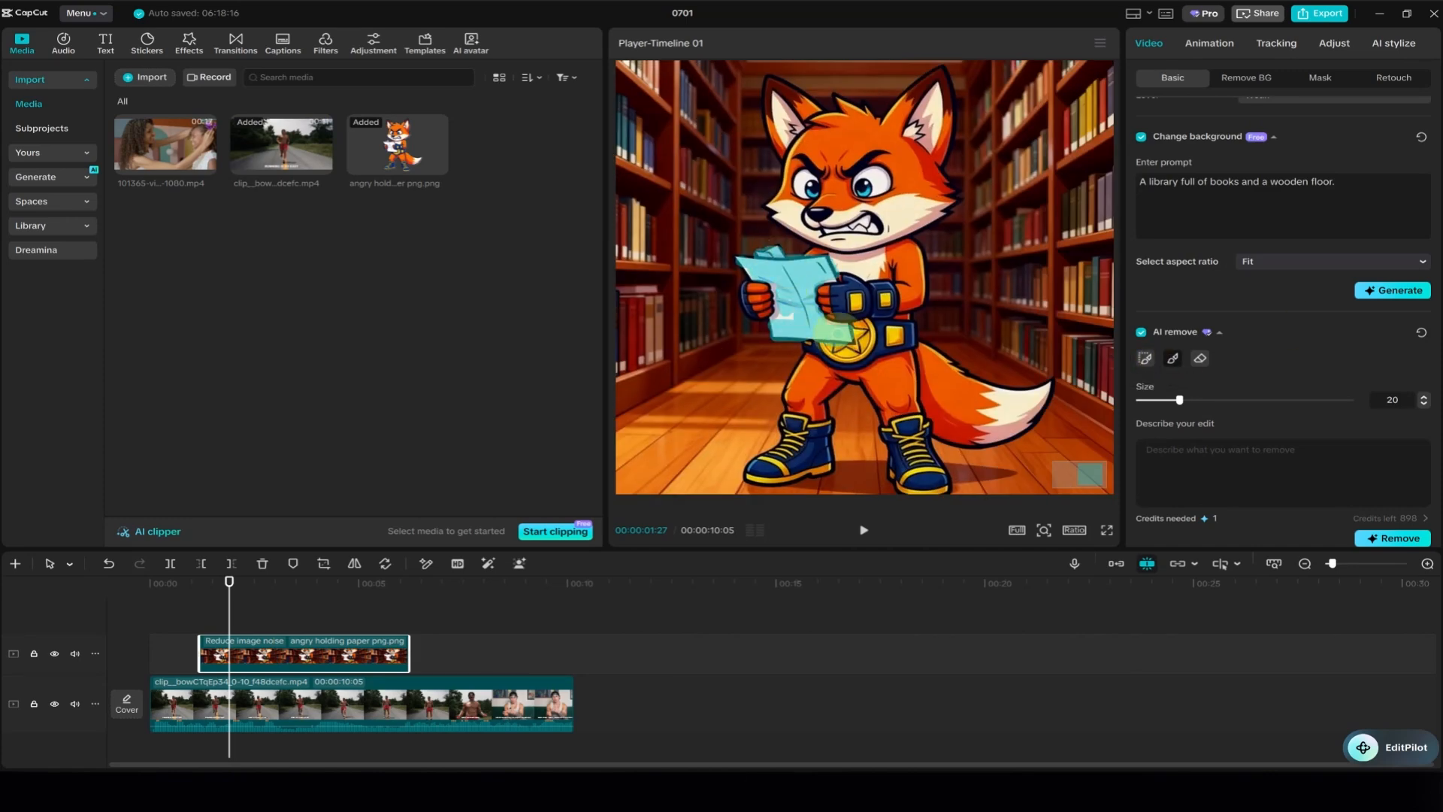
scroll(1314, 434, down, 2)
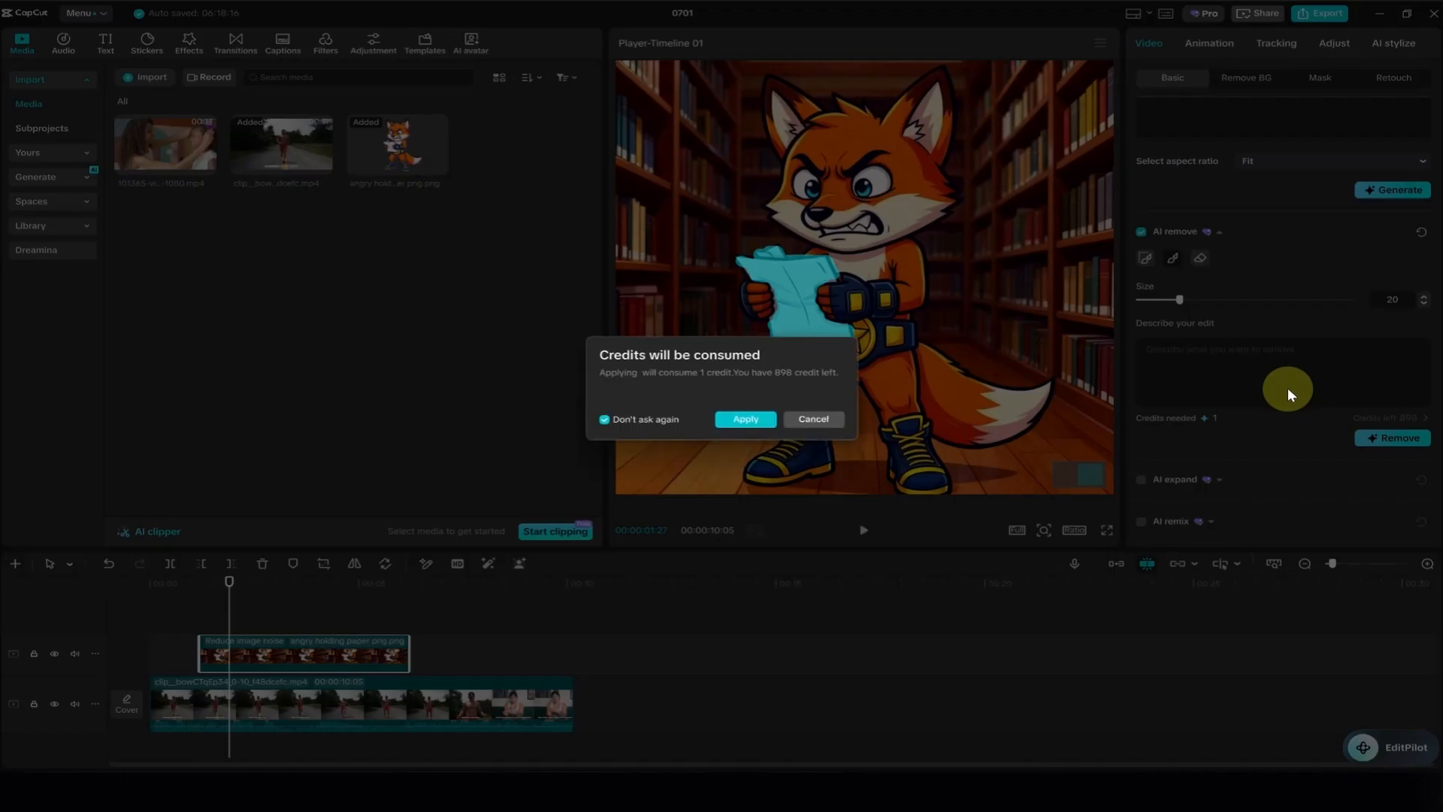
click(745, 418)
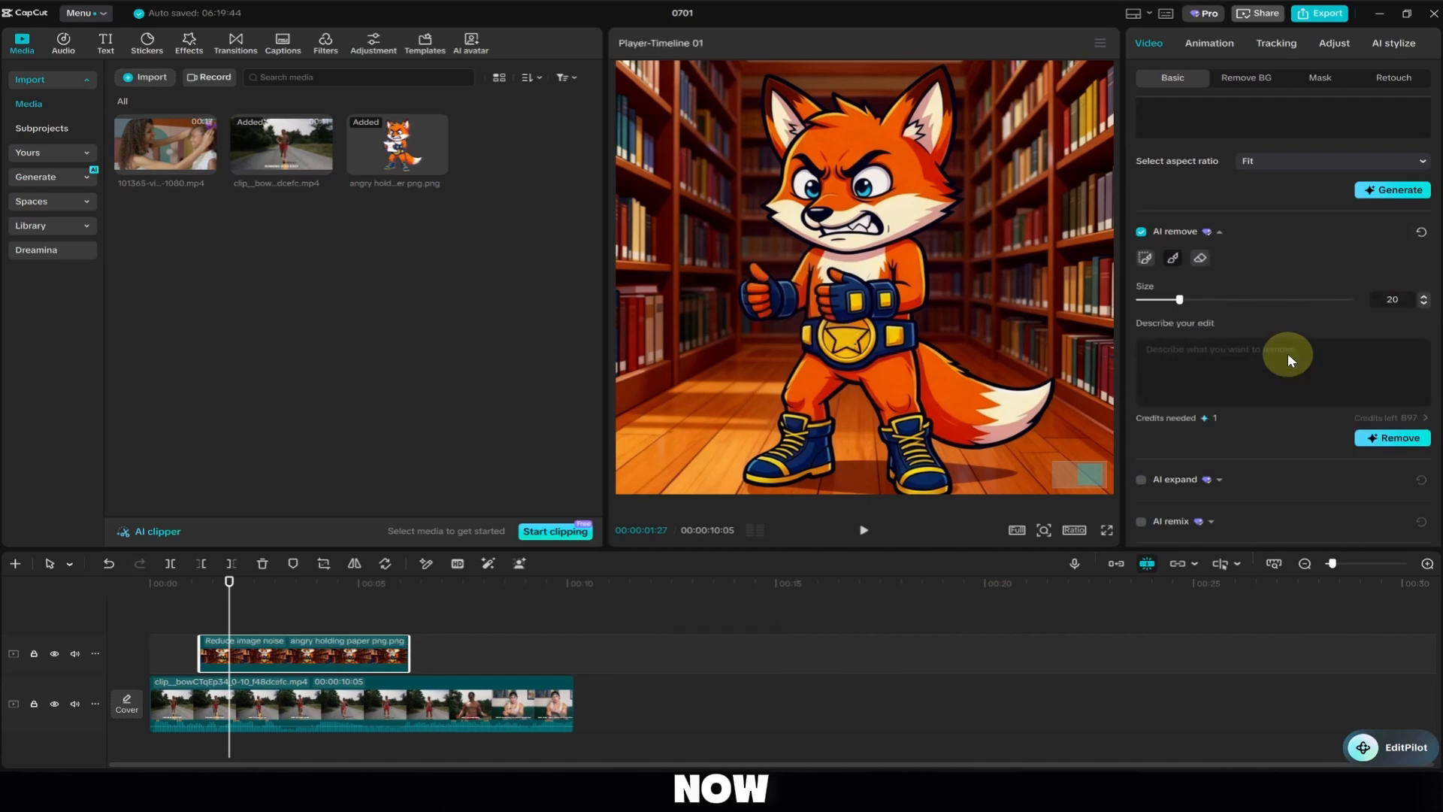
drag(833, 325, 795, 322)
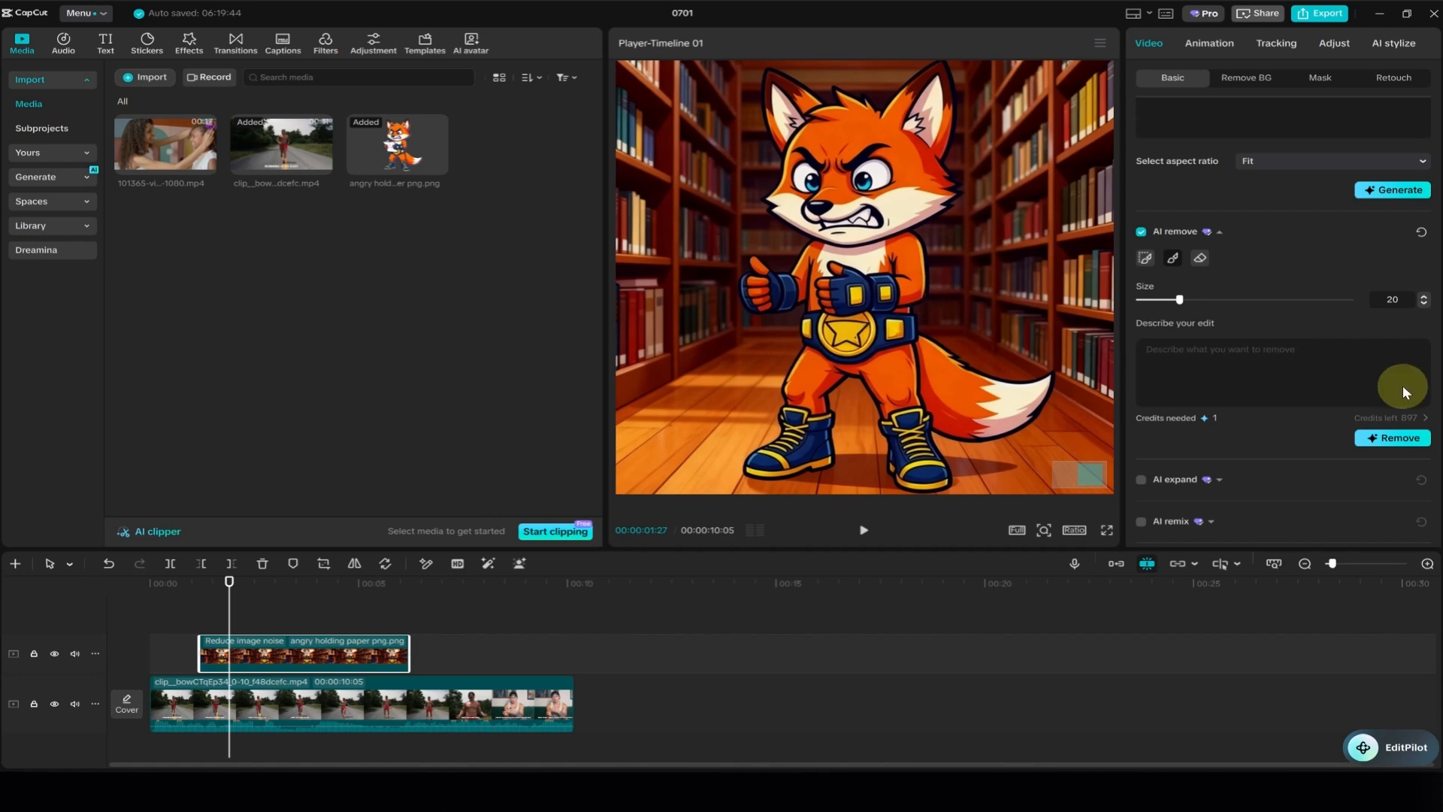
click(1298, 359)
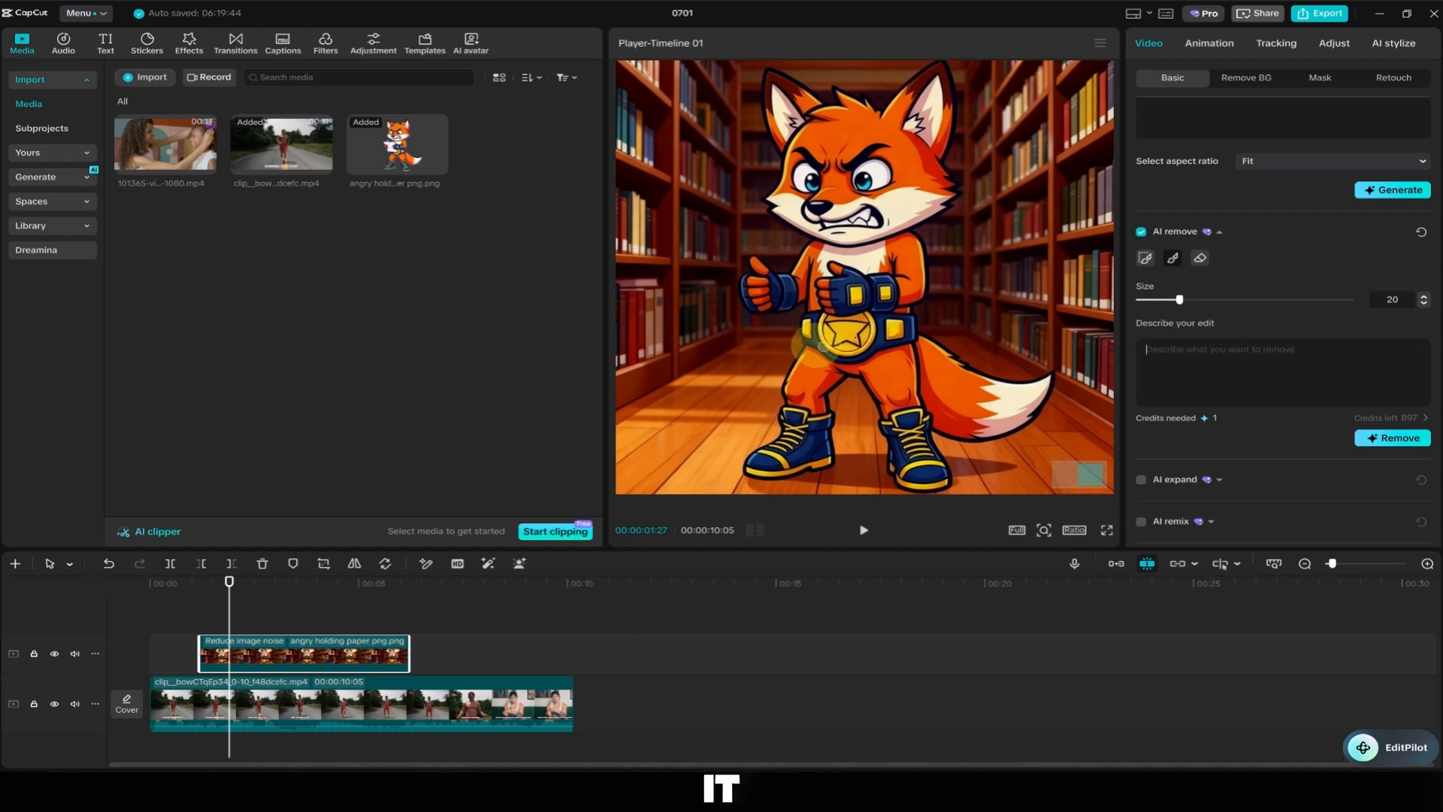
Enable AI expand for the fox image and set its aspect ratio to 16:9
scroll(1303, 396, down, 2)
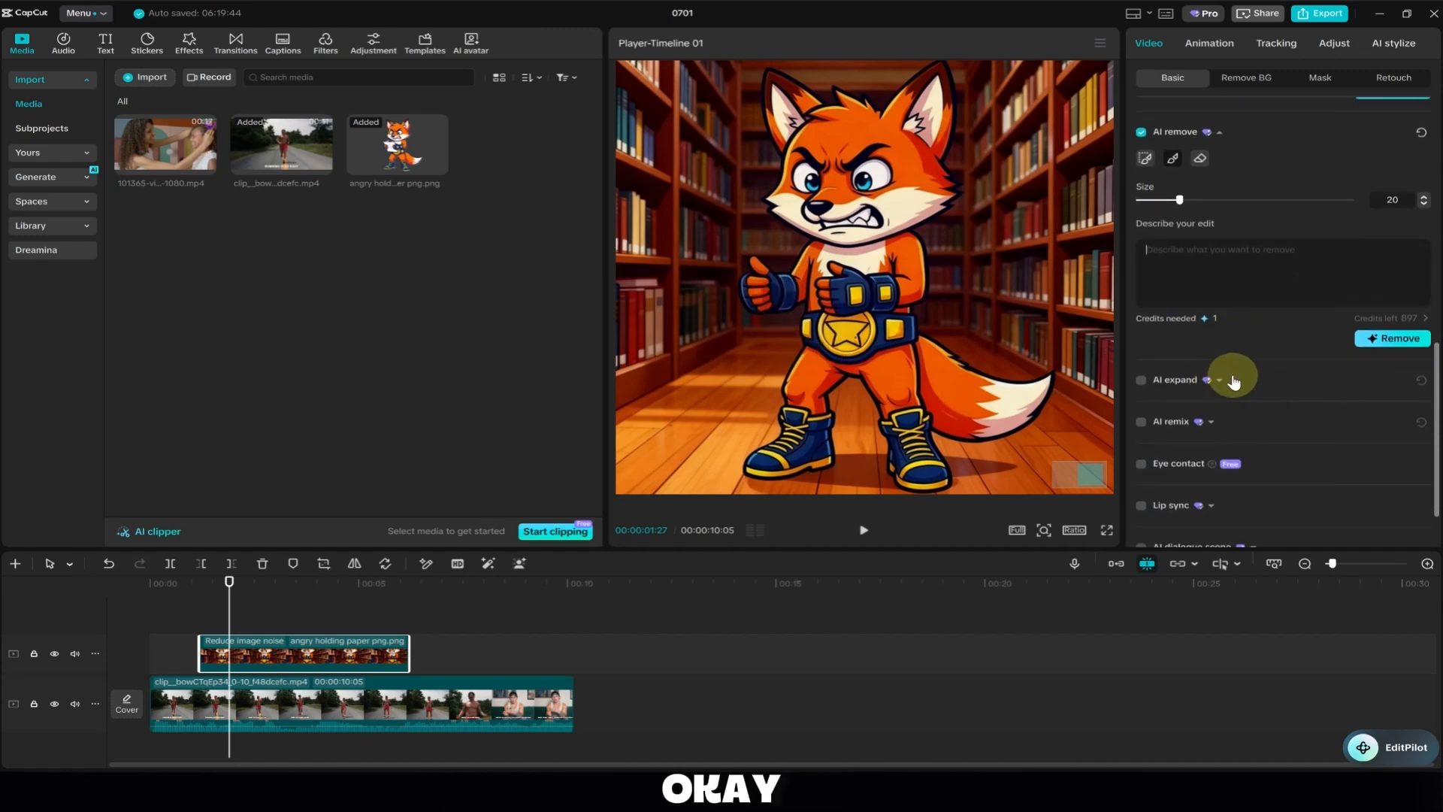
scroll(1233, 381, down, 1)
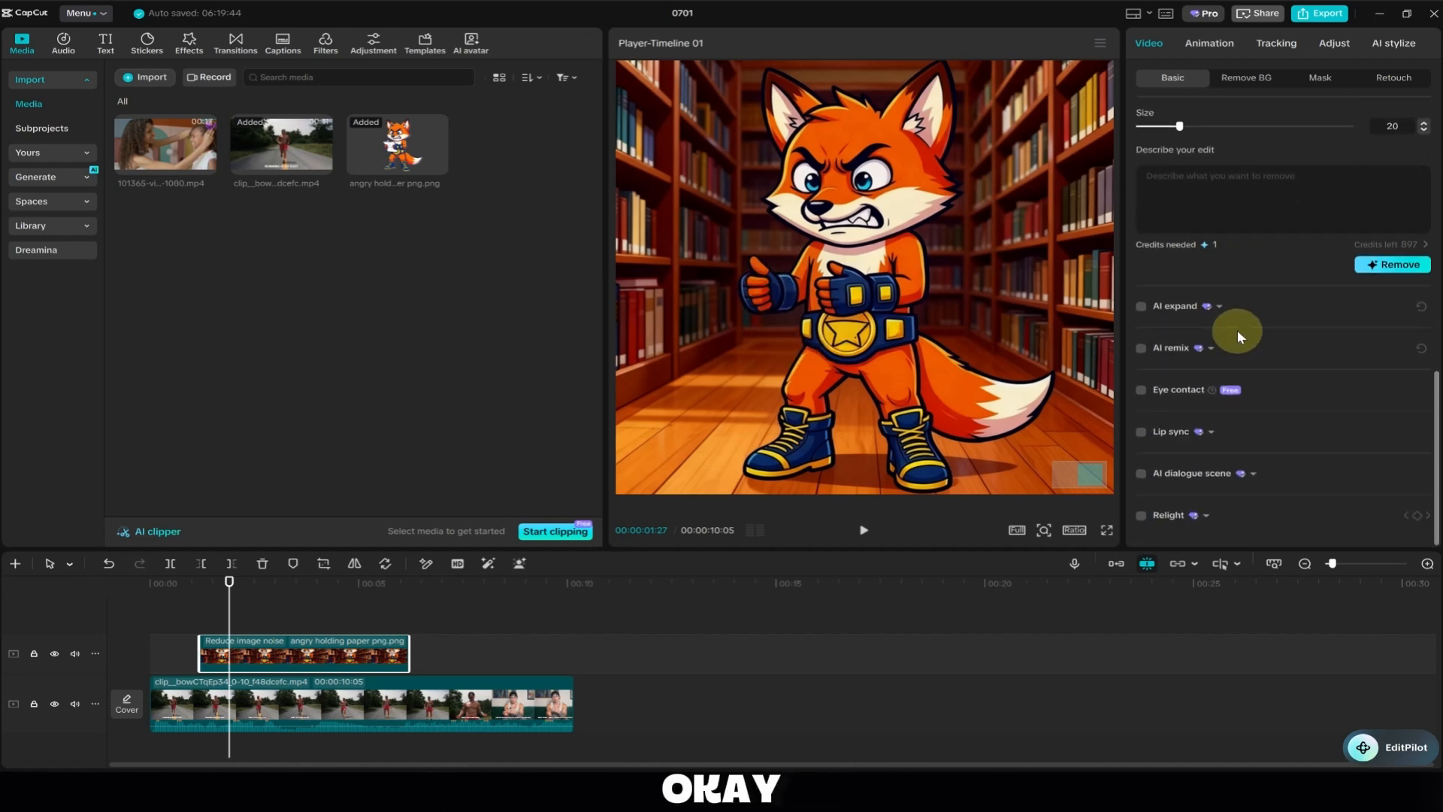
click(1142, 308)
click(746, 423)
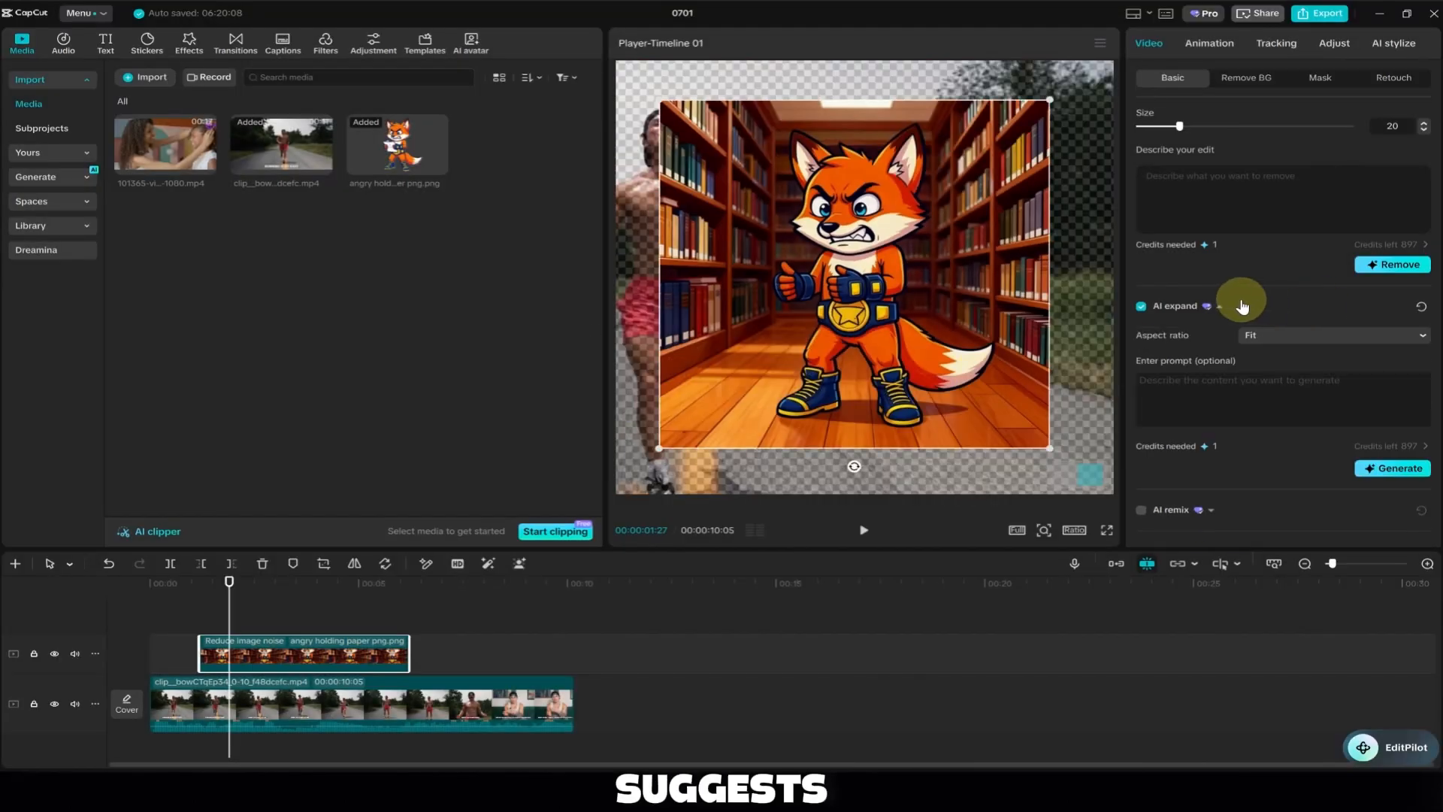
click(1267, 336)
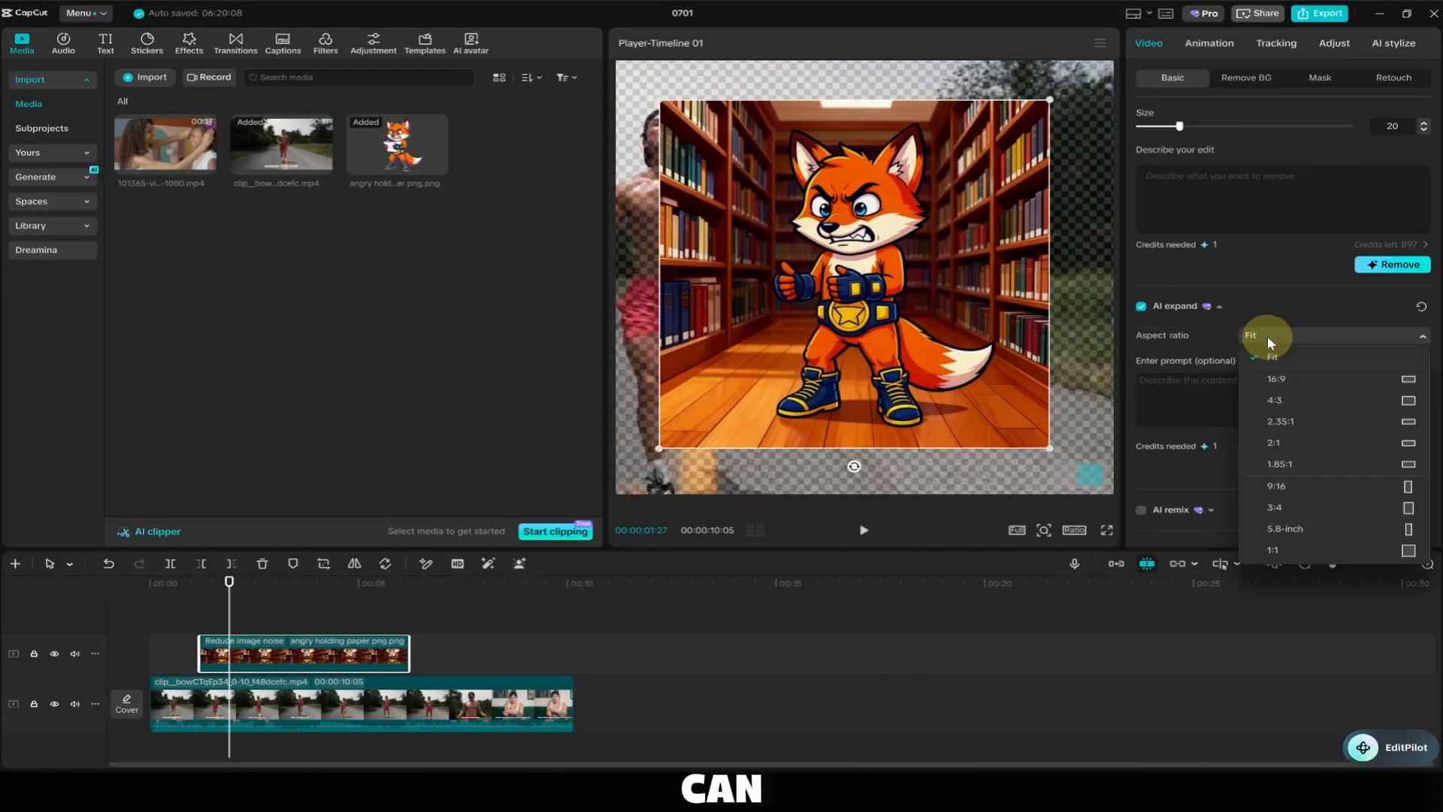
click(1291, 381)
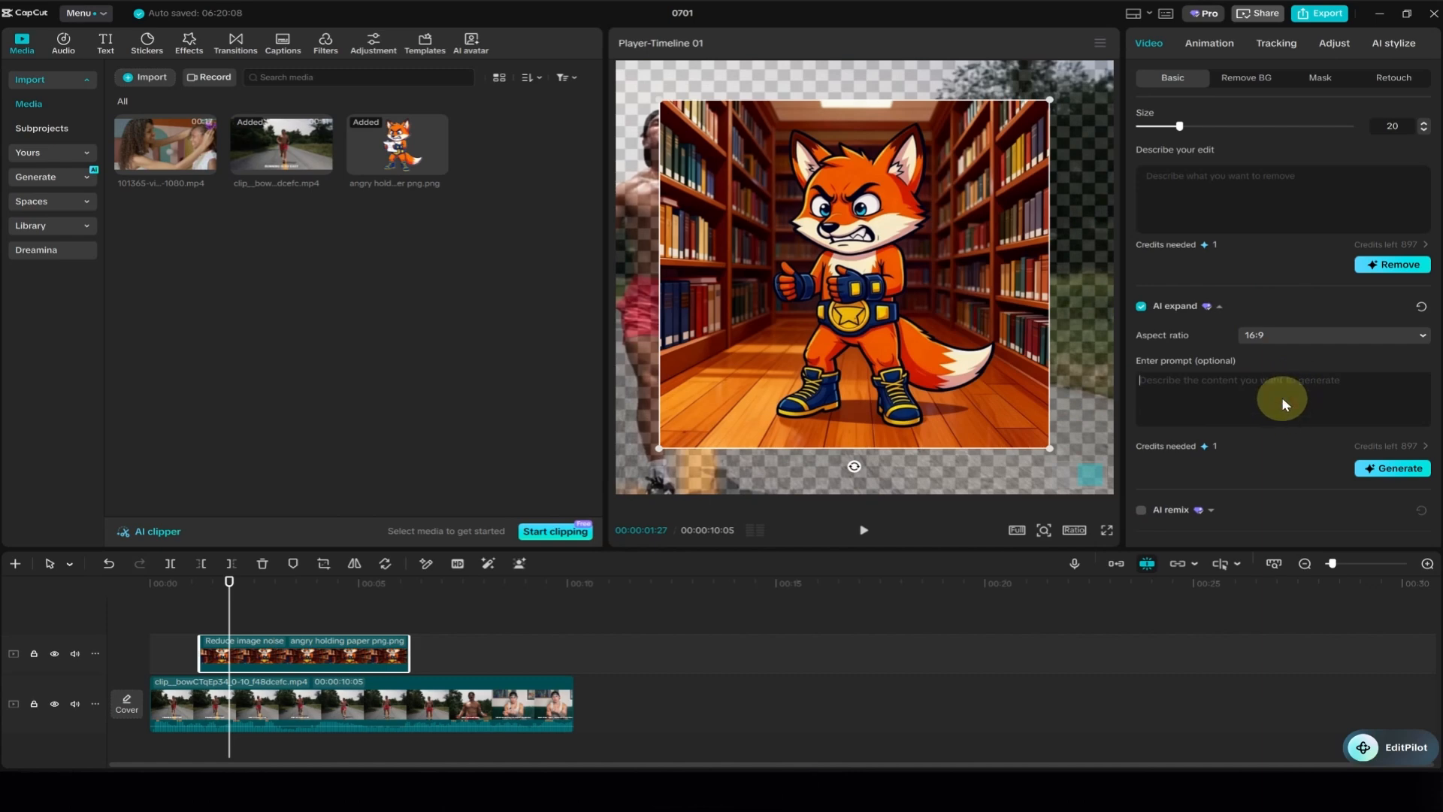
Generate an AI expansion from the prompt "Expand this image to get better view on the Fox and put celing lights & spots"
text(Expand this image)
text(get better view on the Fox and put celing lights )
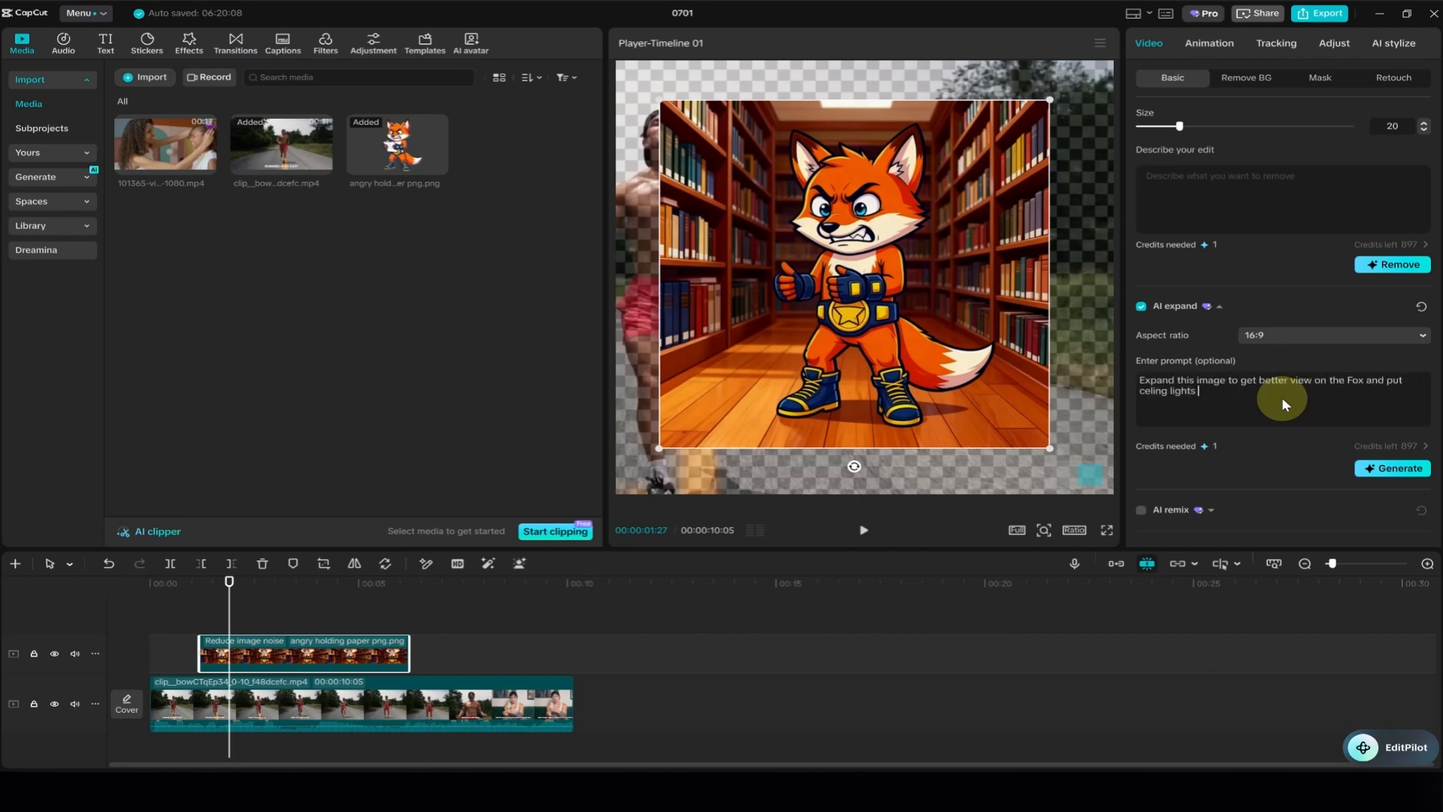
text(& spots)
scroll(1282, 397, down, 1)
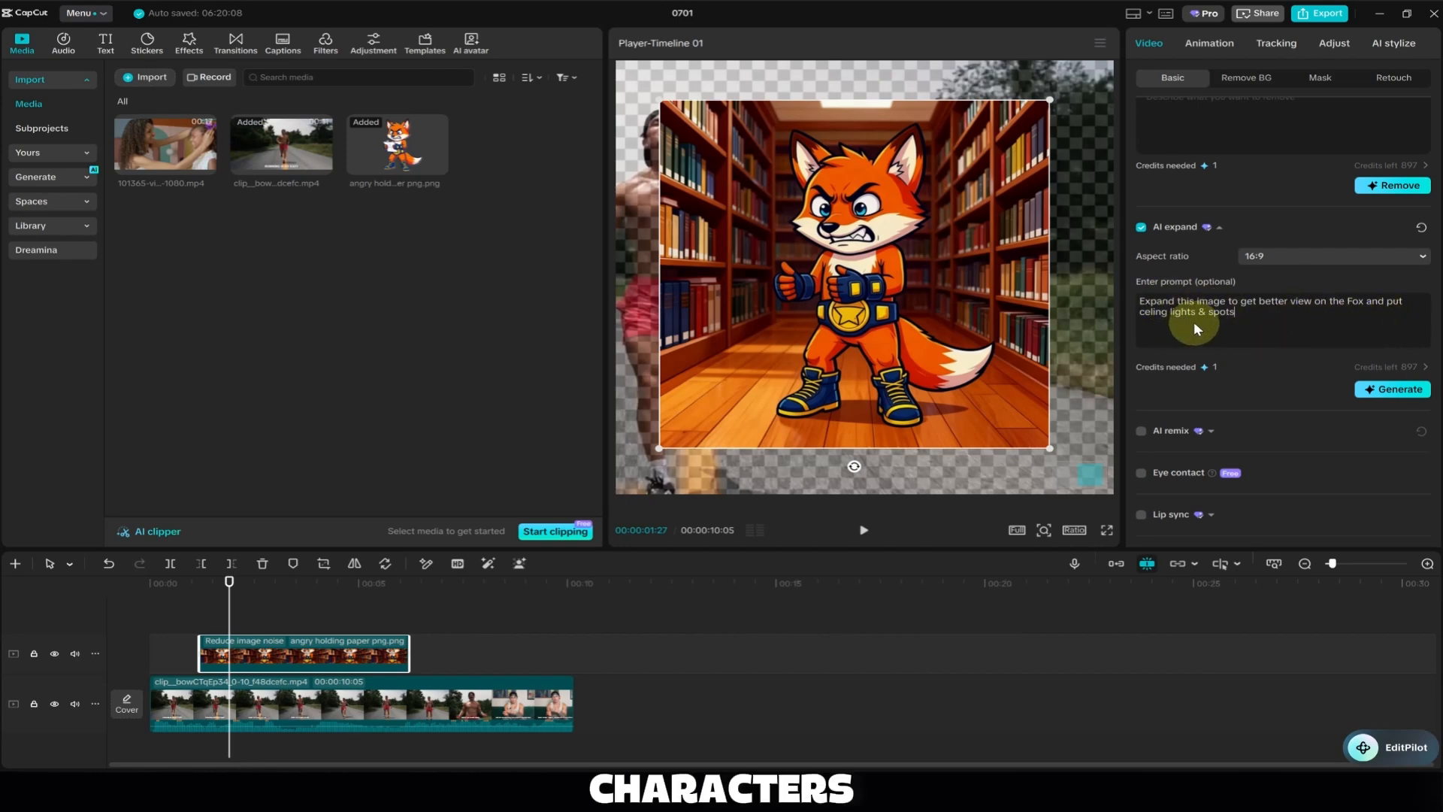
click(1398, 390)
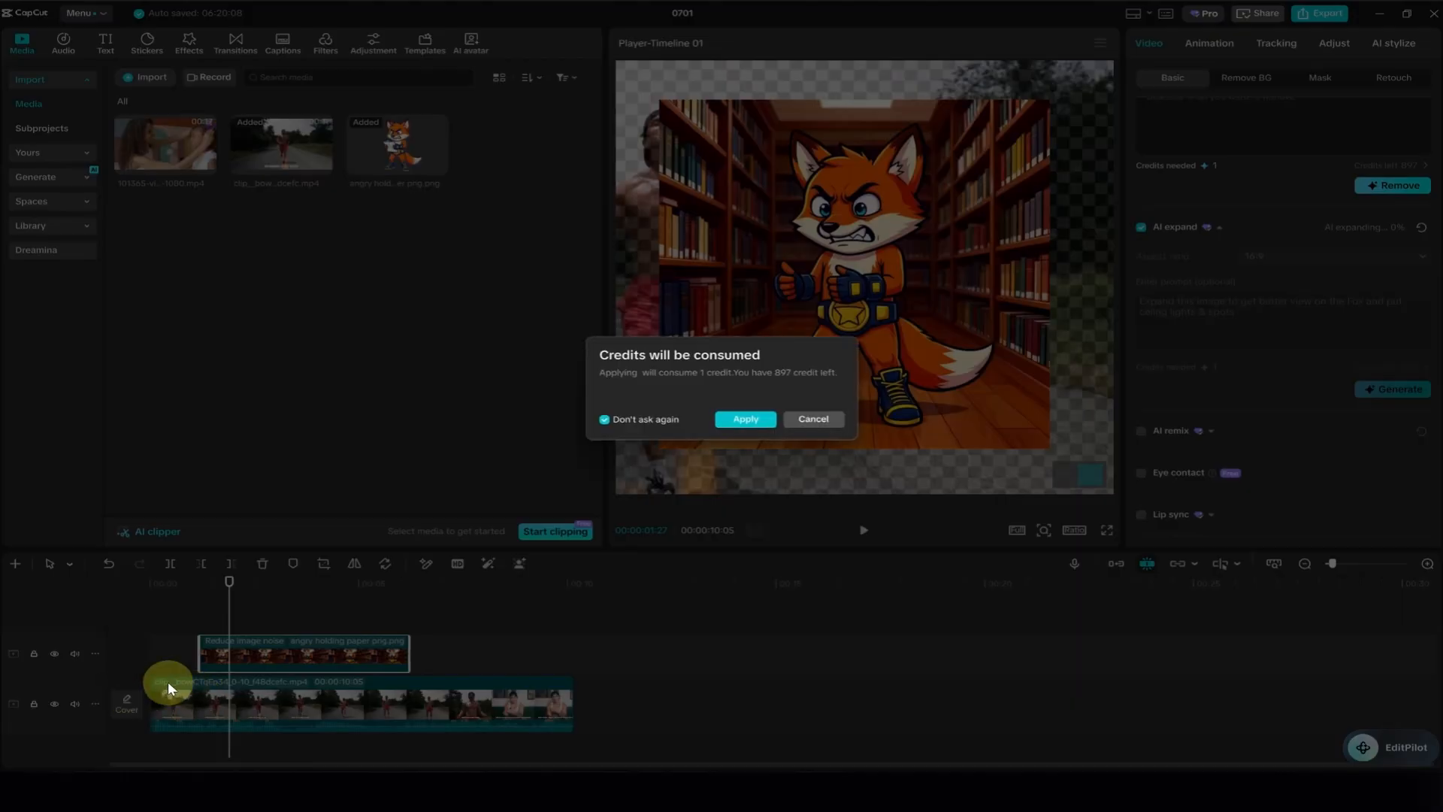
click(754, 427)
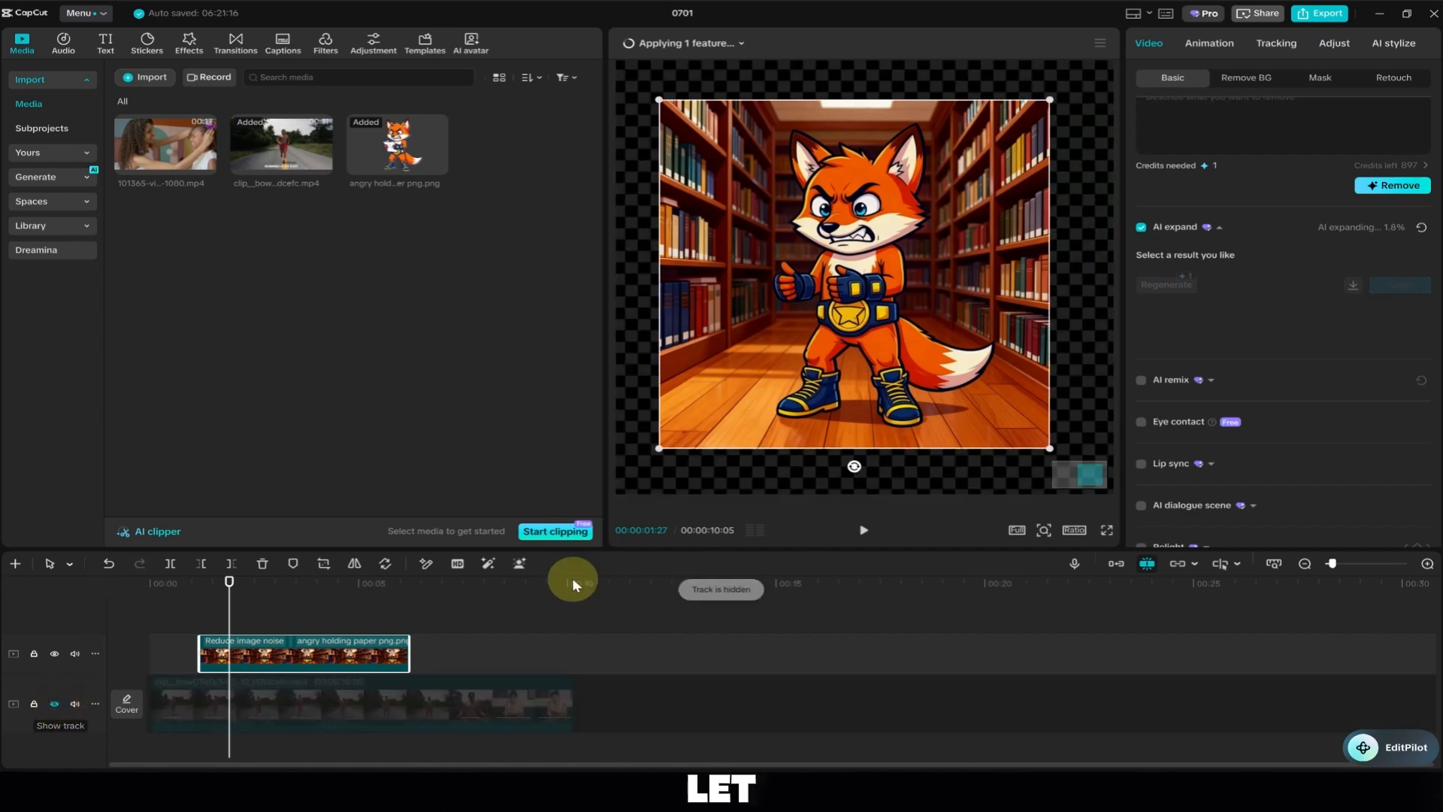
Hide the runner clip's track and compare the expanded library images in an enlarged preview, choosing the second result
click(55, 703)
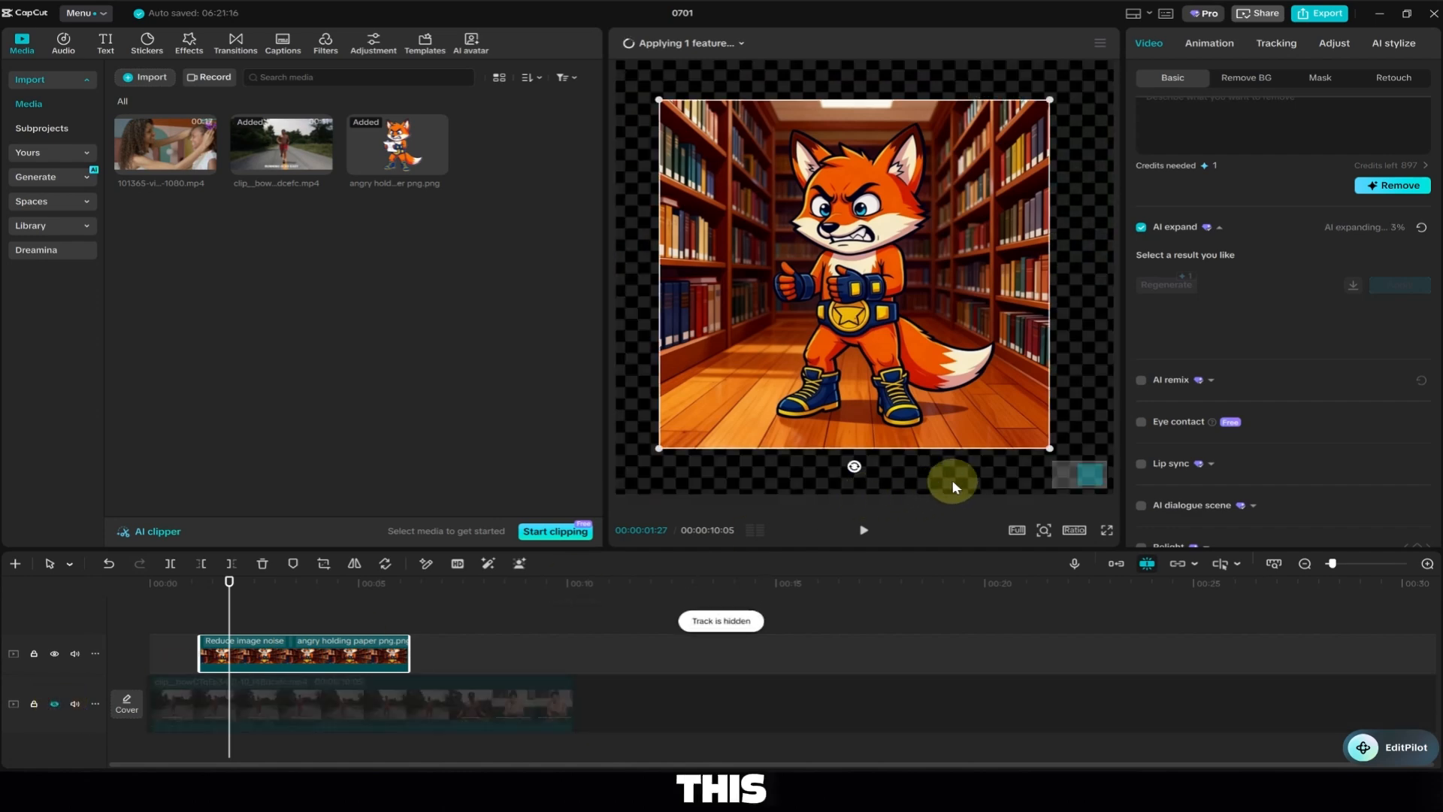
click(1044, 530)
click(1013, 556)
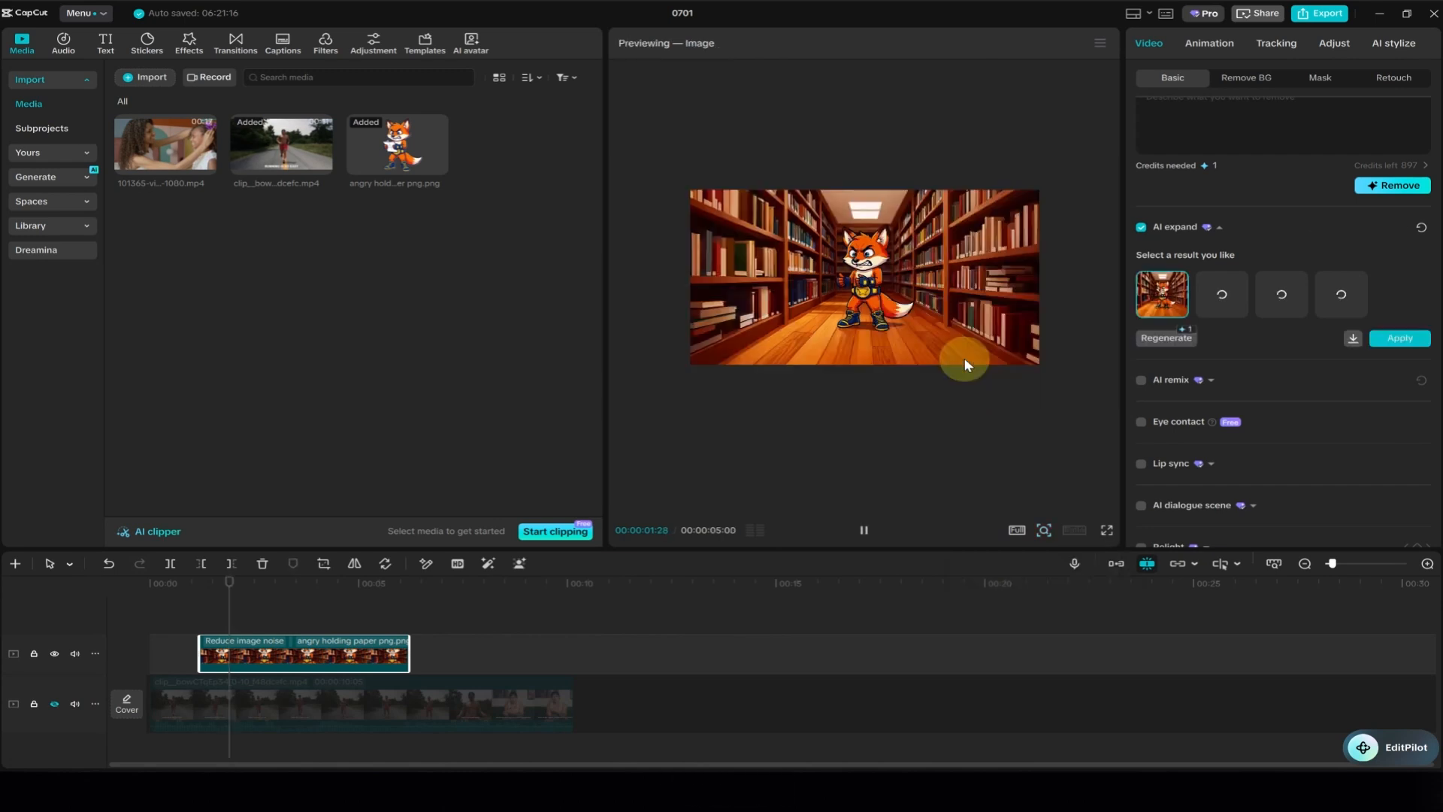
click(1048, 531)
drag(1012, 561, 1010, 556)
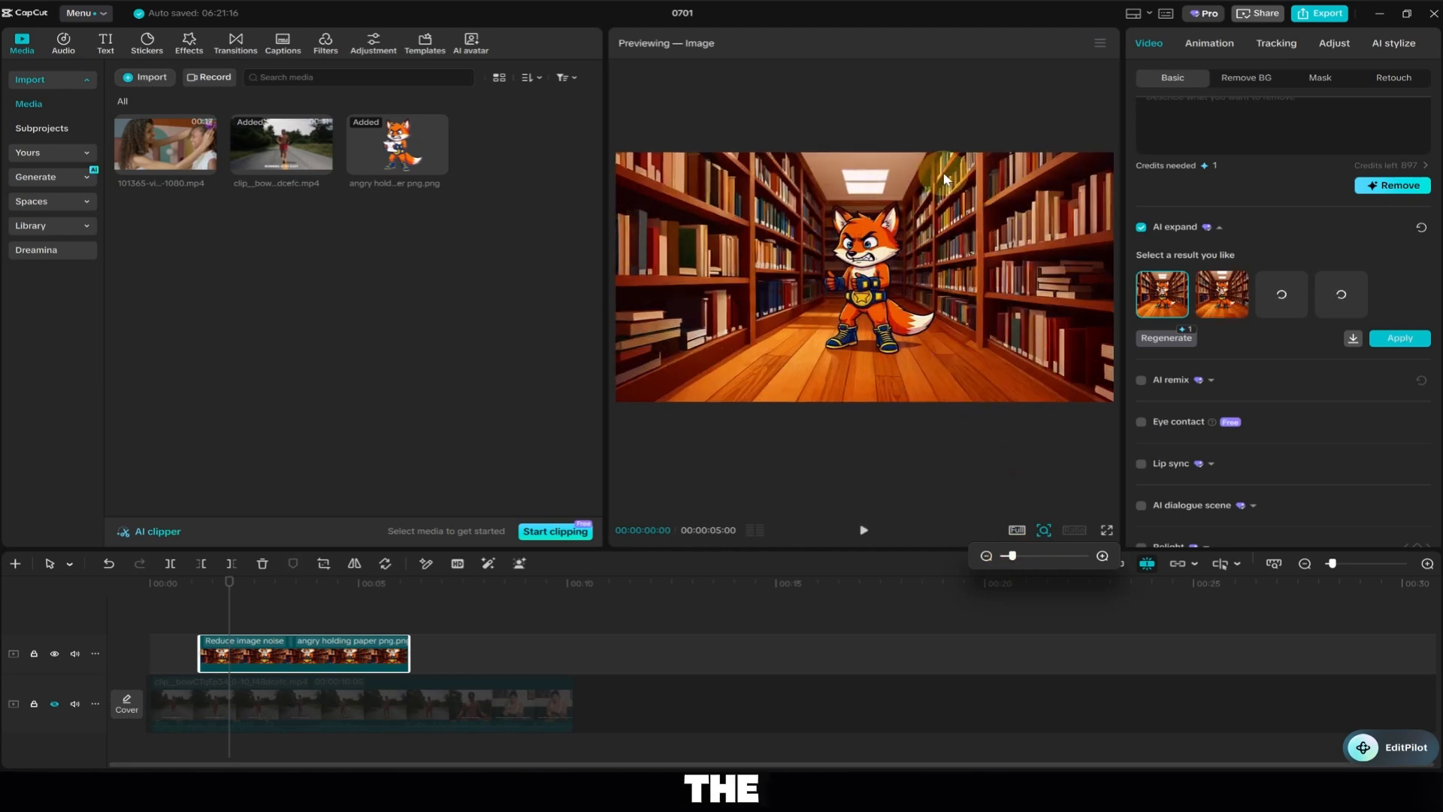
click(1222, 293)
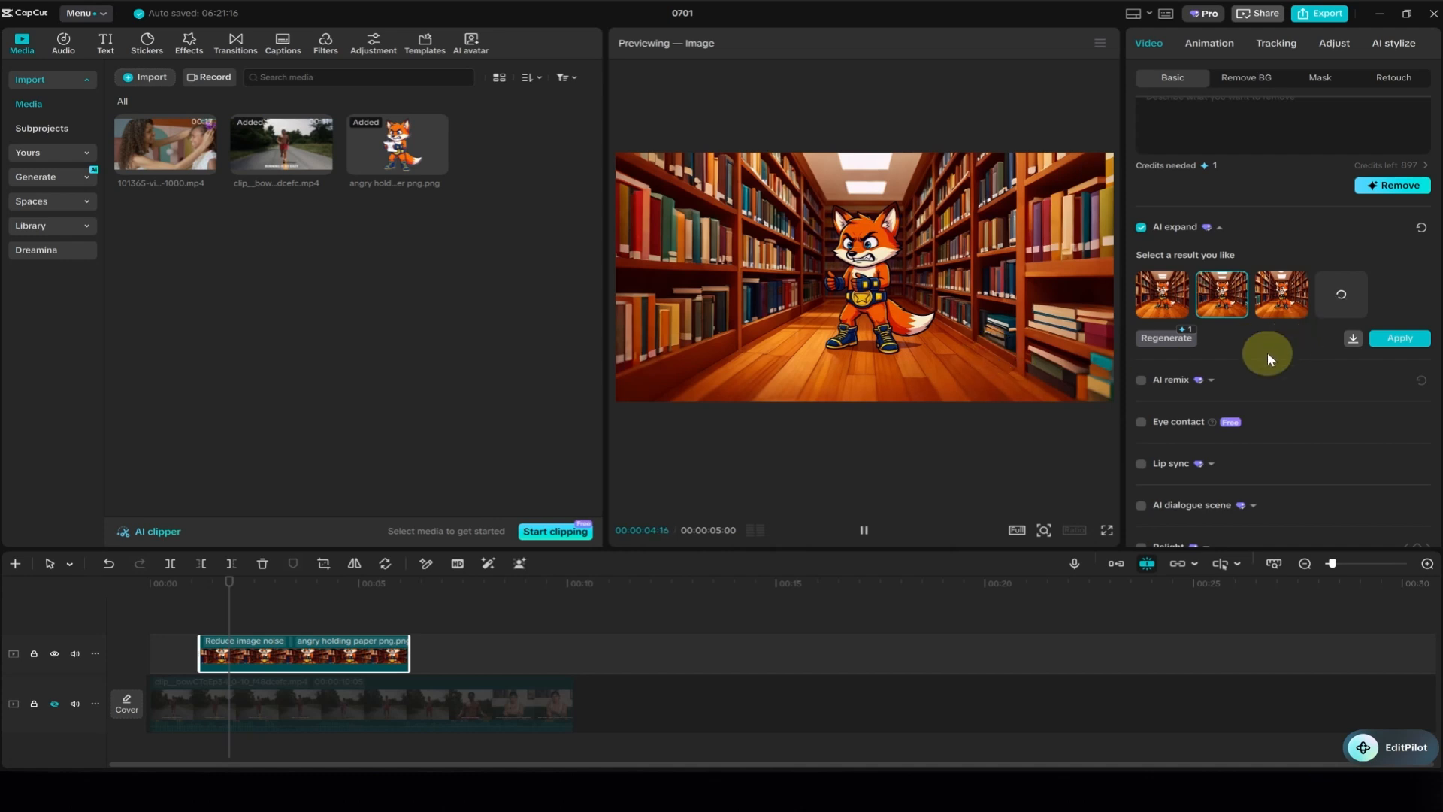
Show the AI remix settings and enable AI remix for the fox image
click(1212, 380)
scroll(1239, 353, down, 3)
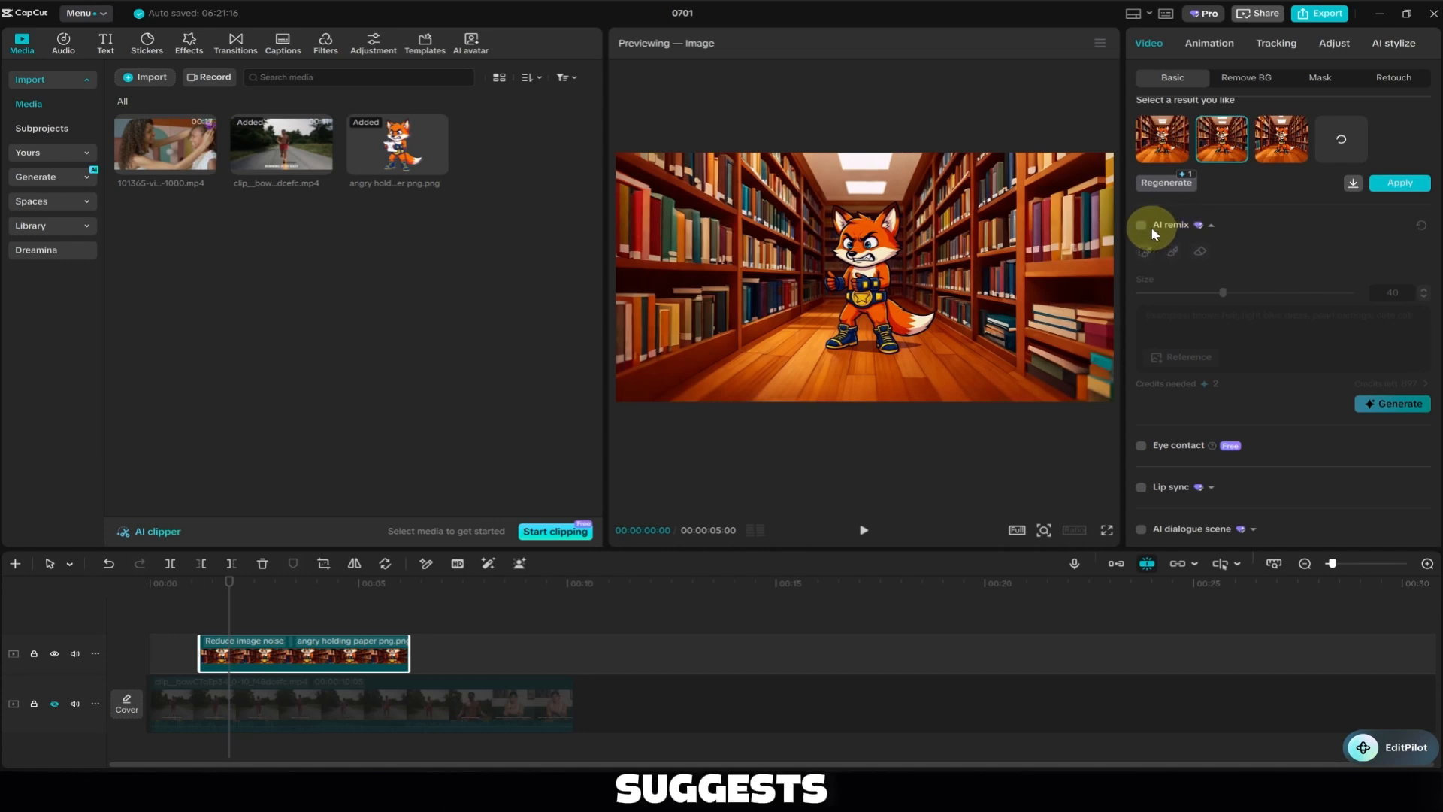
click(1140, 225)
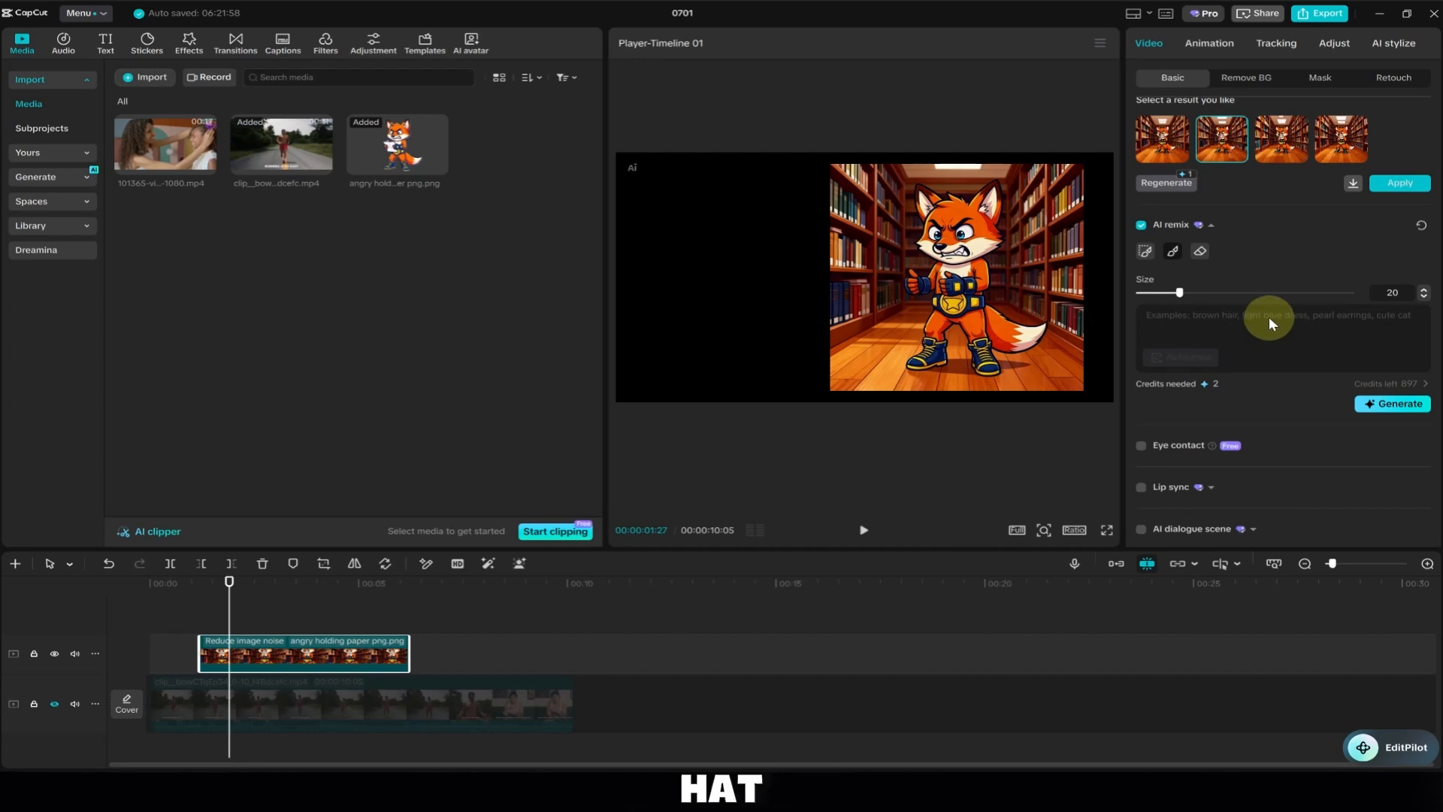
Generate an AI remix from "I want you to put hat on his head and sunglasses on eyes and finally tab on his hands"
text(I w)
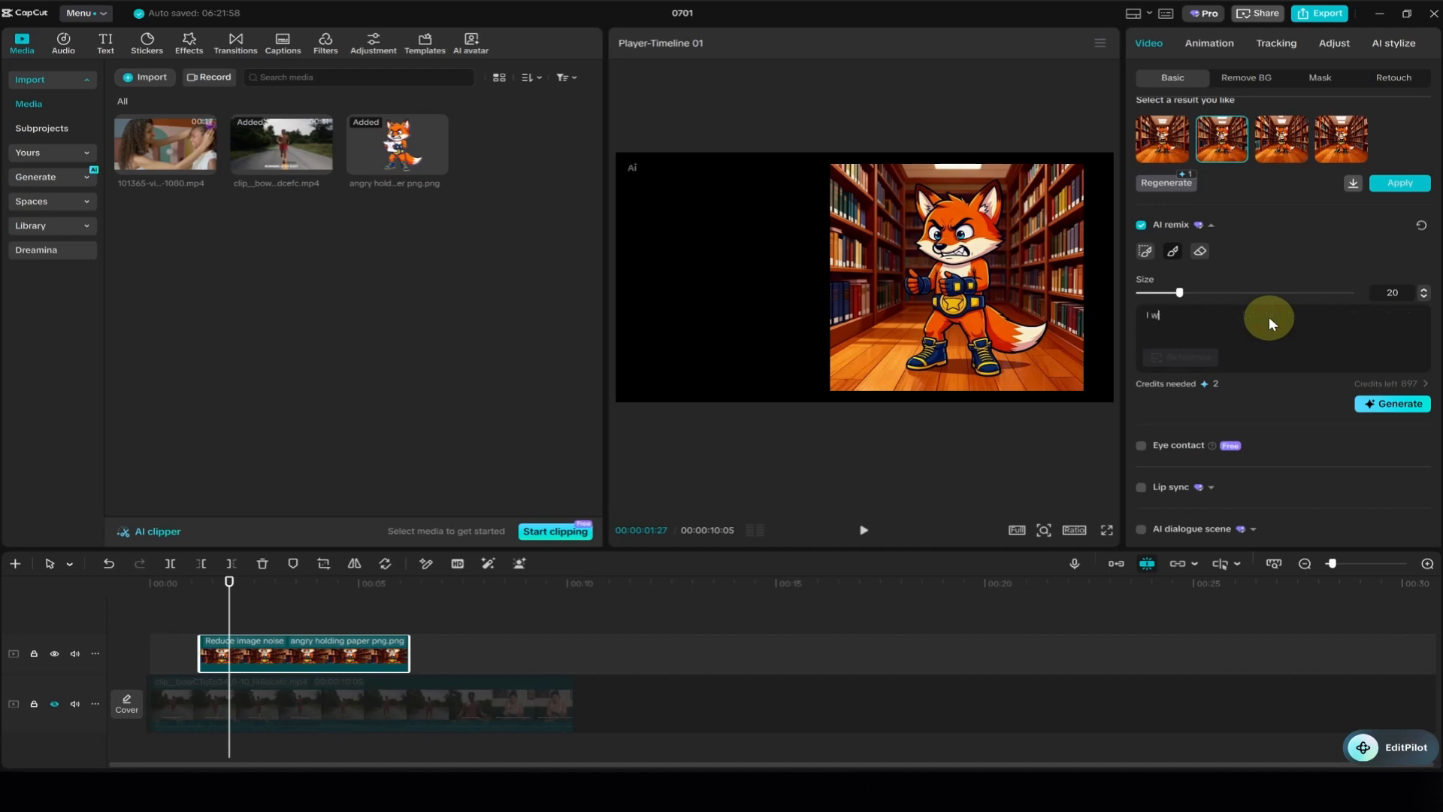
text(ant you to put hat on his head and sunglasses on eyes and finall)
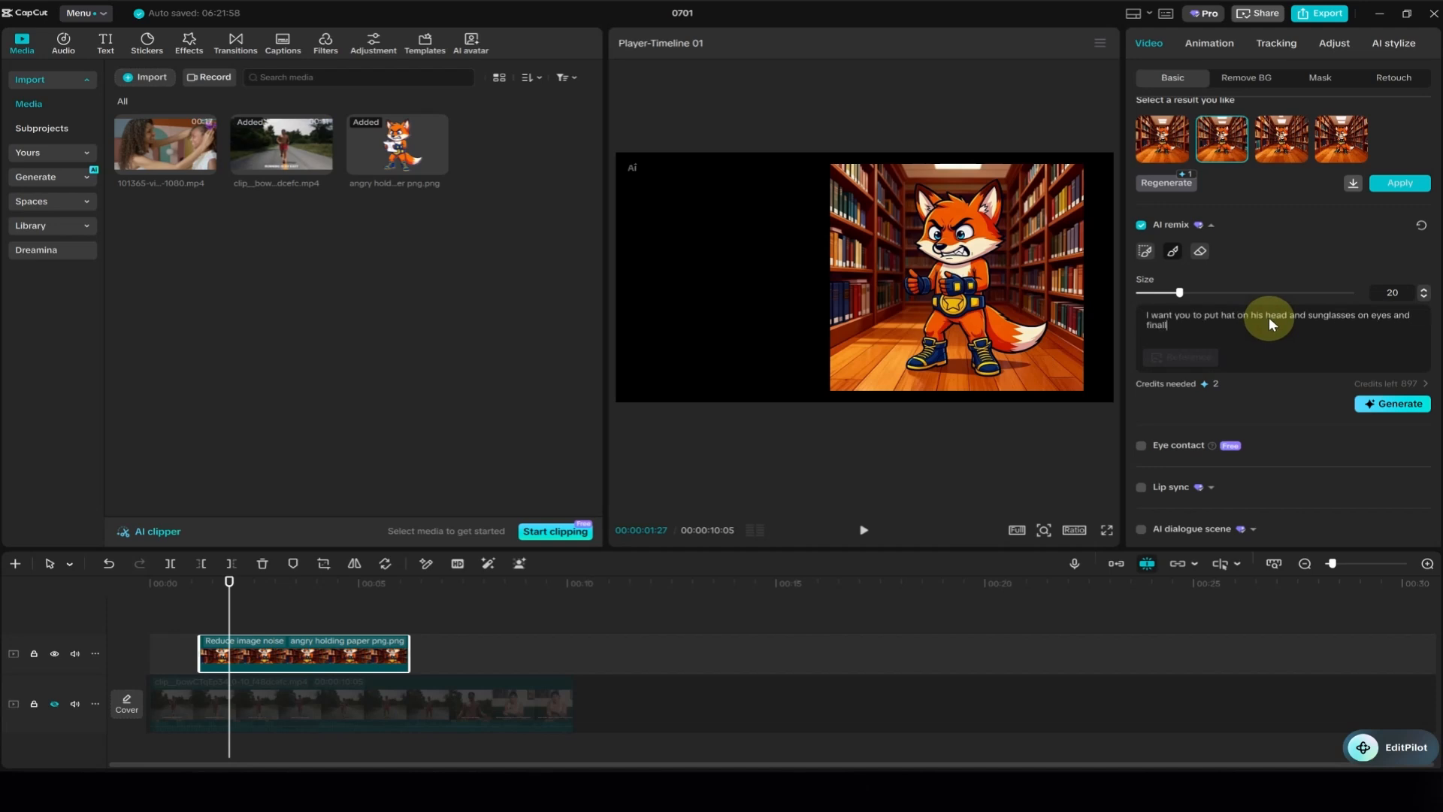
text(y tab on his hands)
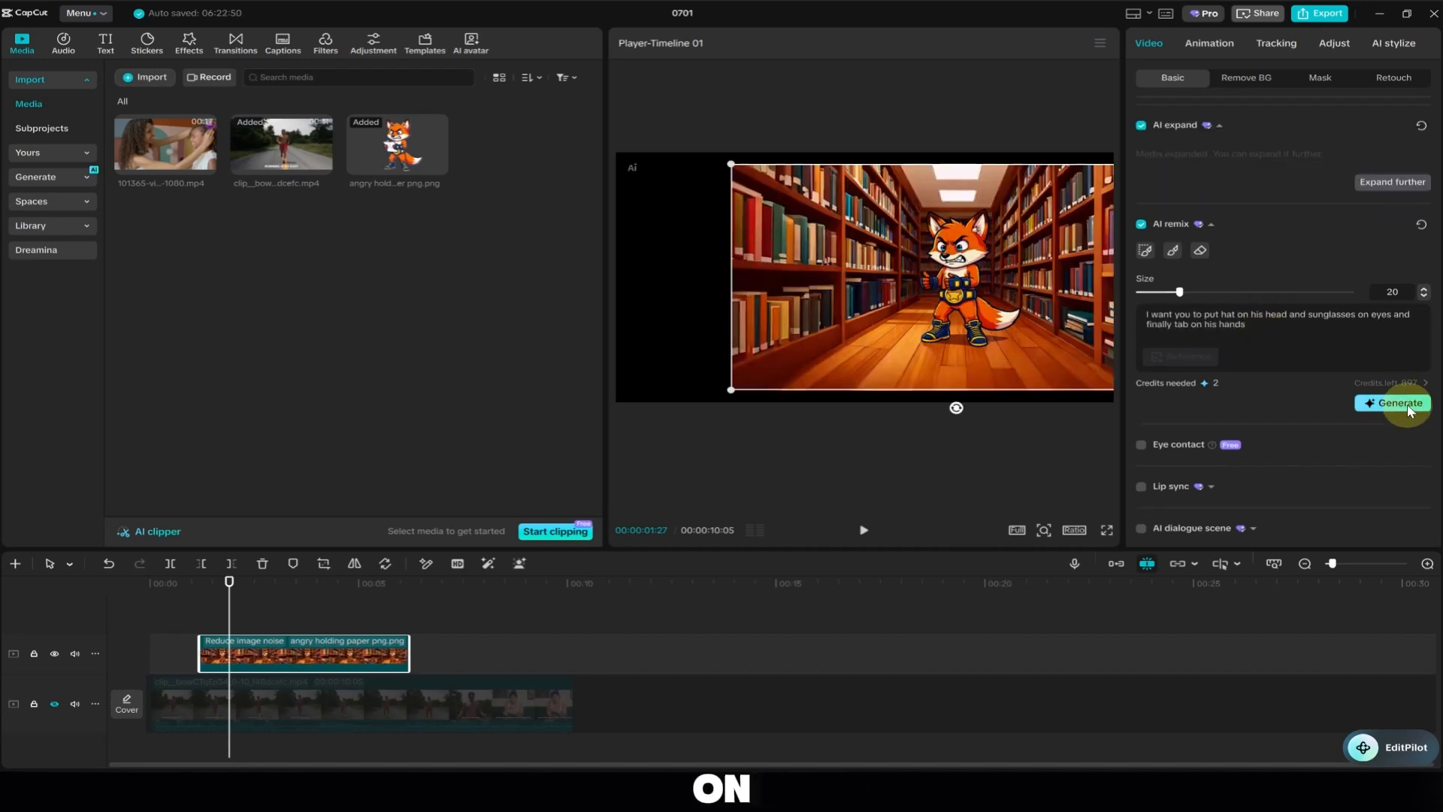
click(1397, 404)
click(723, 417)
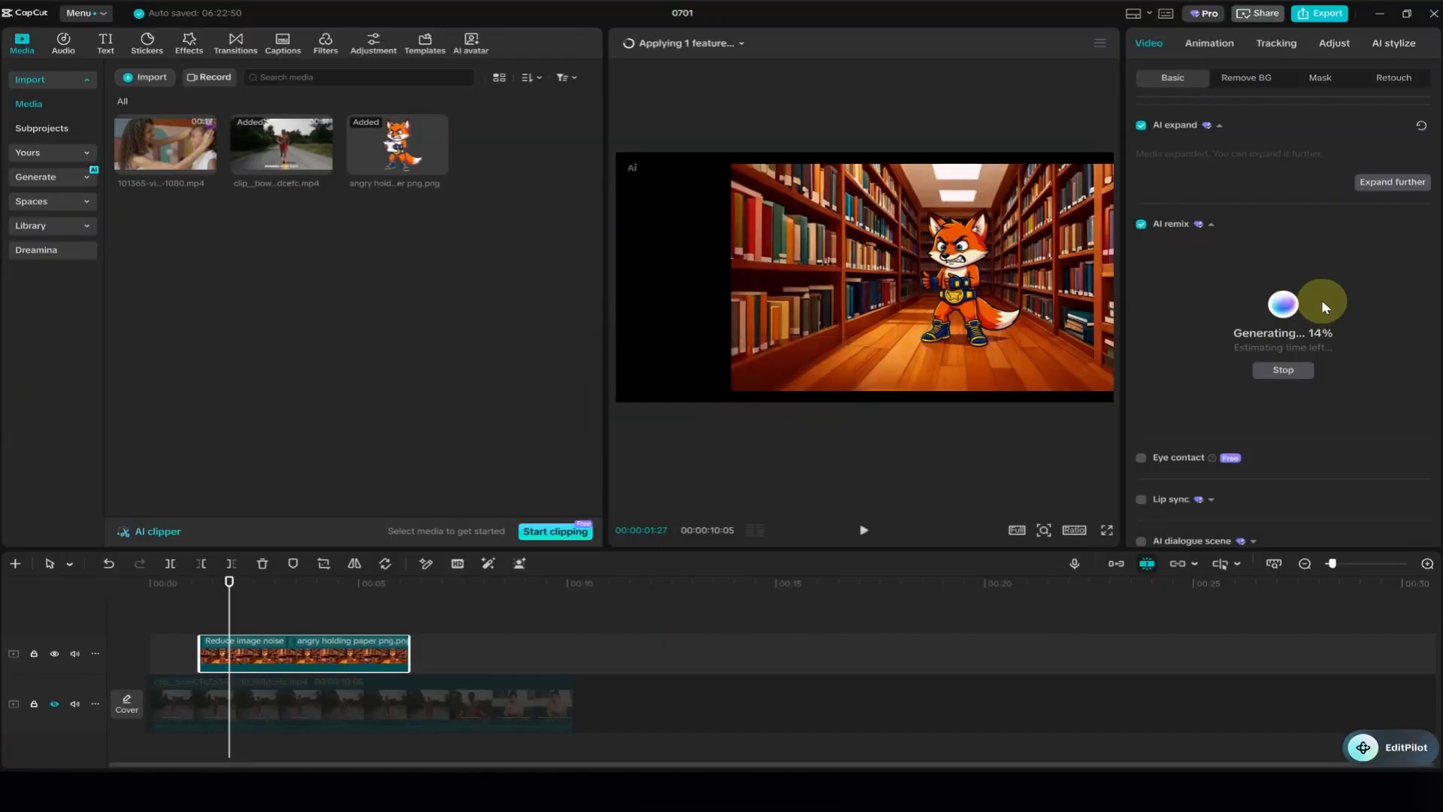
Compare the generated AI remix results in the preview and apply the first one to the fox image
scroll(1345, 307, down, 1)
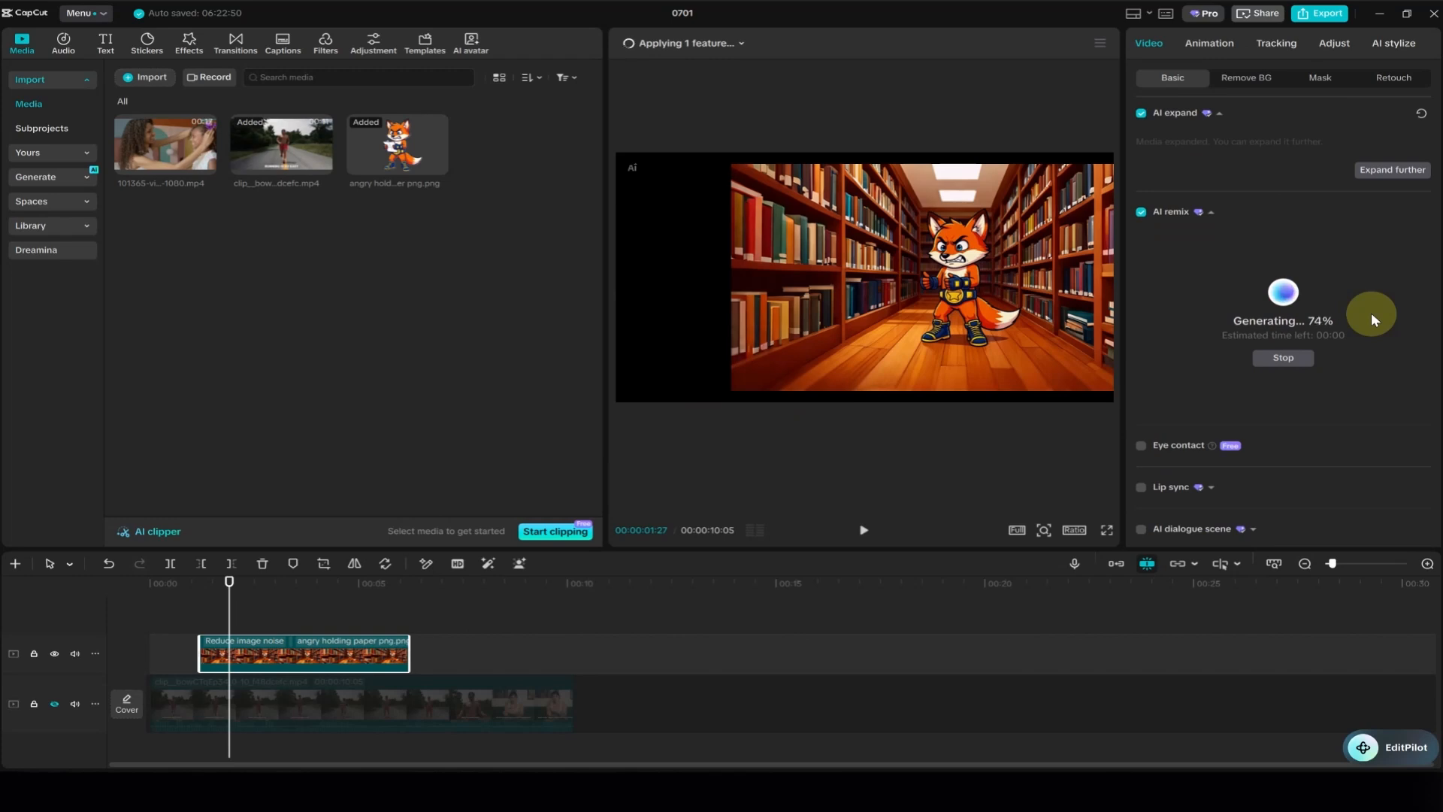
click(1237, 293)
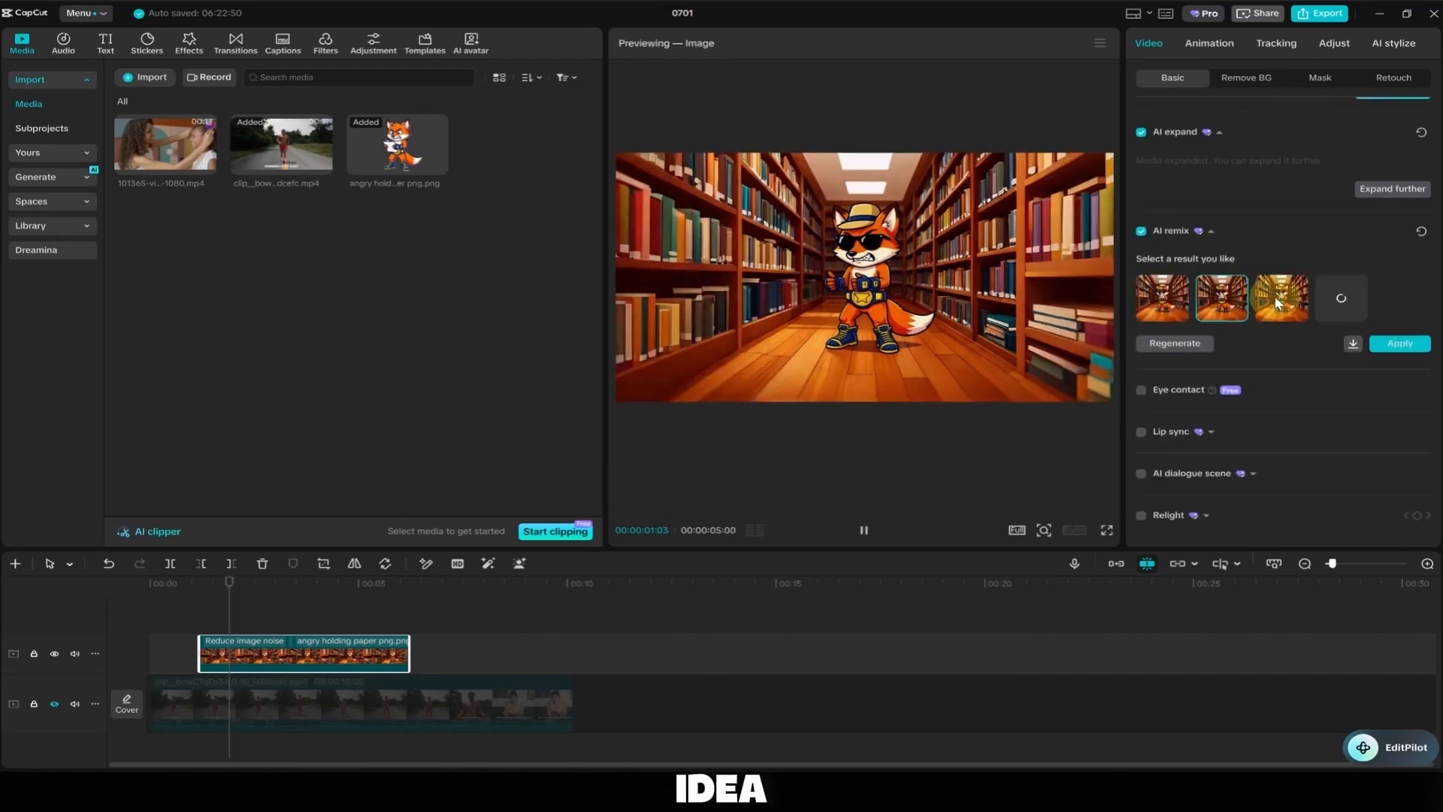
click(1152, 298)
click(1366, 348)
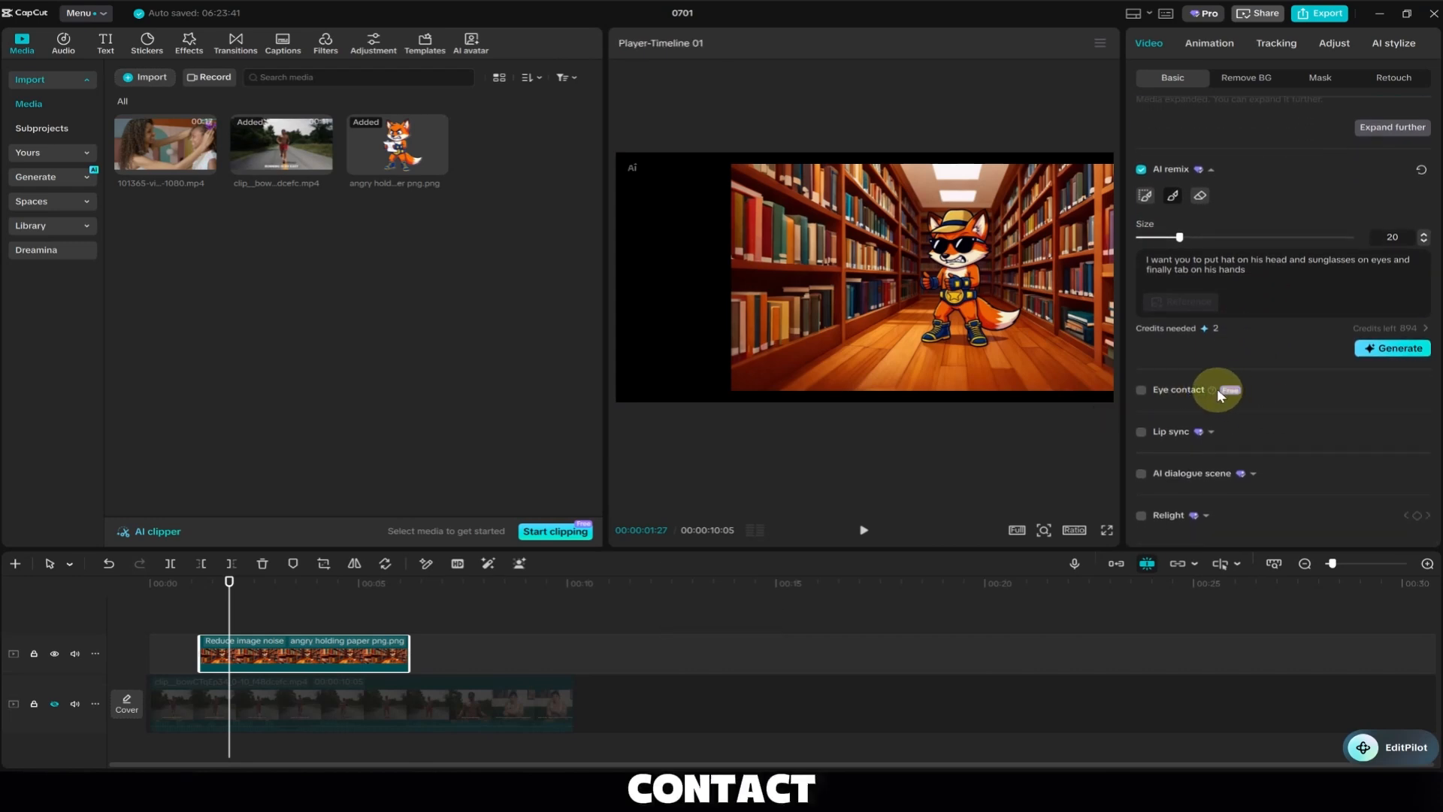
mouse_move(1214, 390)
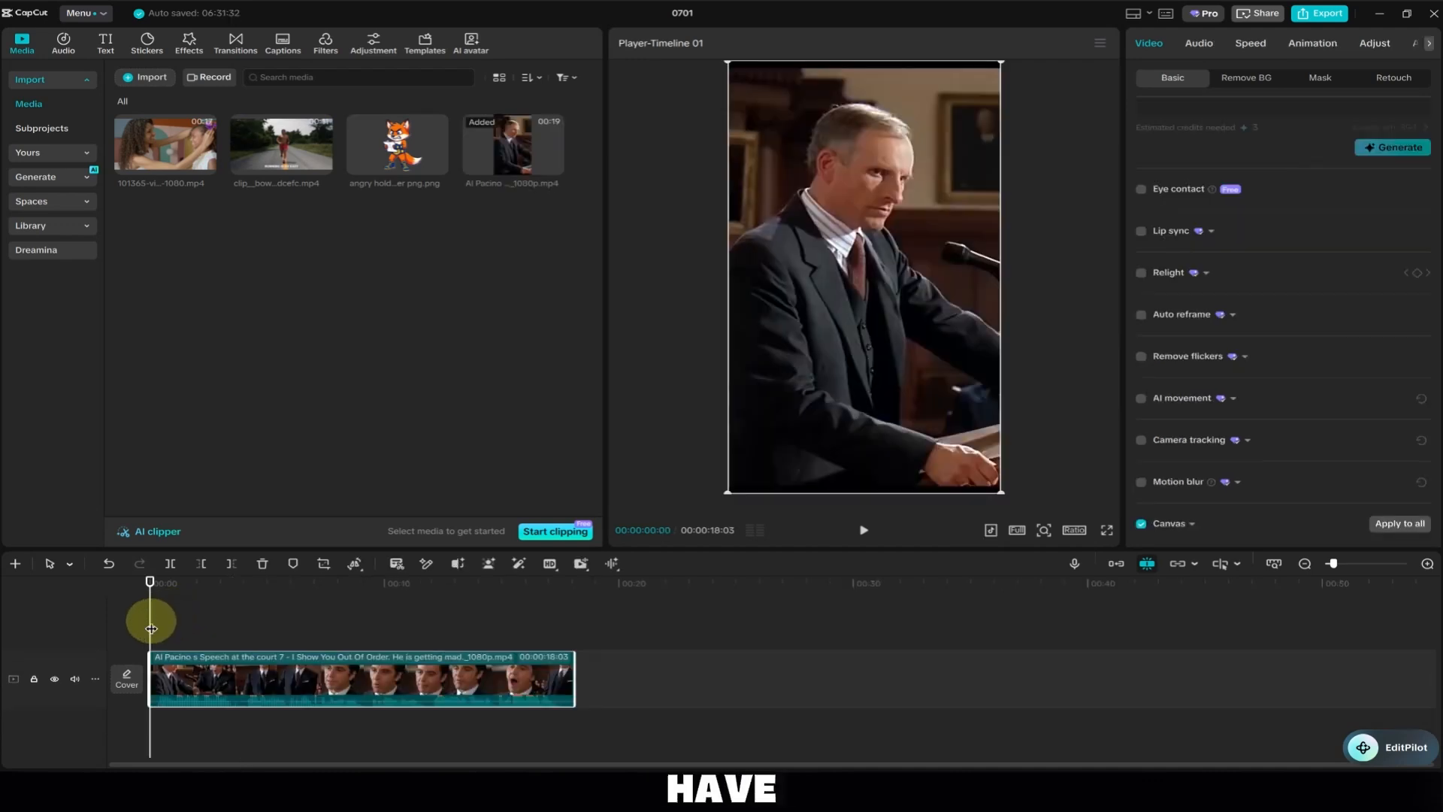
Split the courtroom speech clip at 00:00:05:09 and delete the part before the split
drag(152, 628, 274, 641)
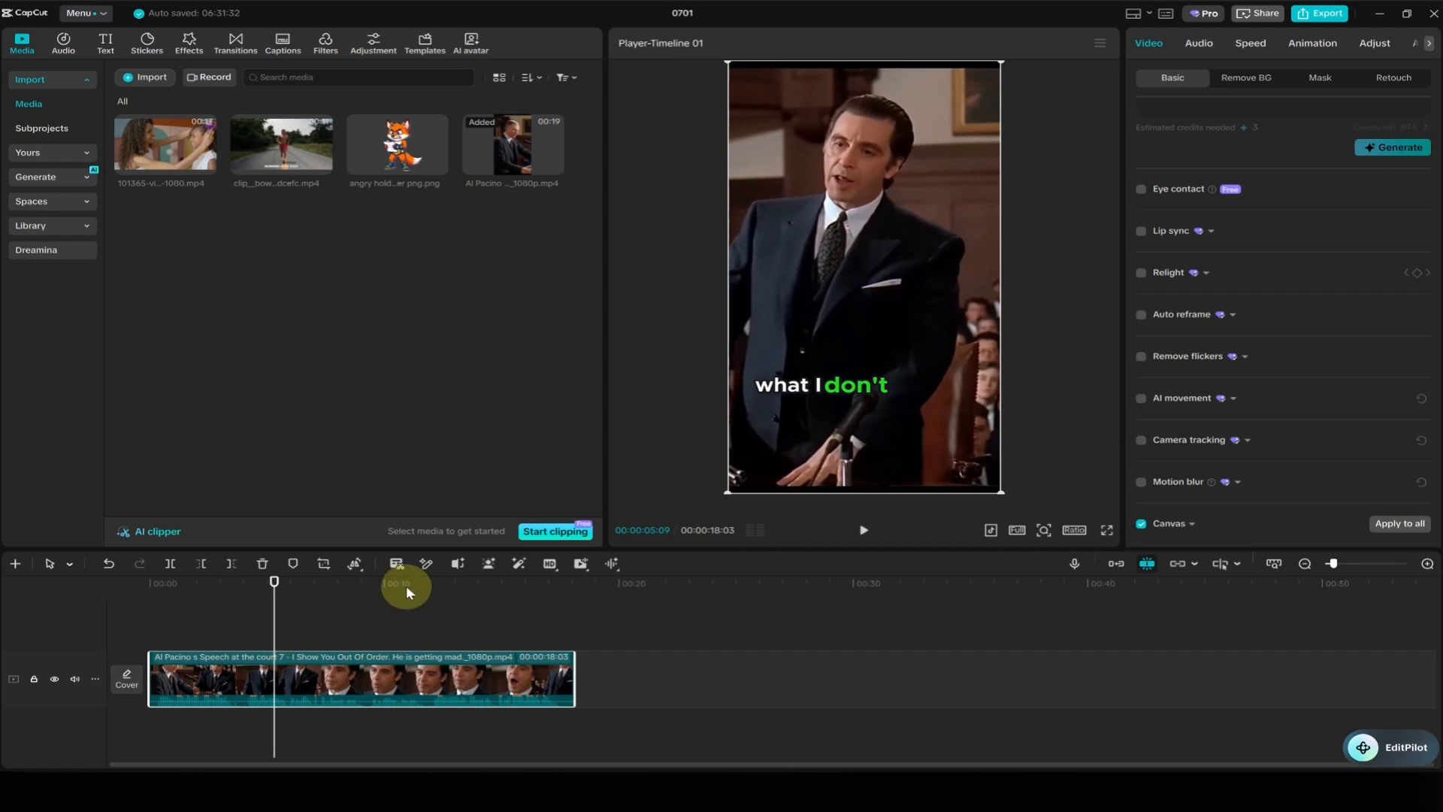
click(349, 674)
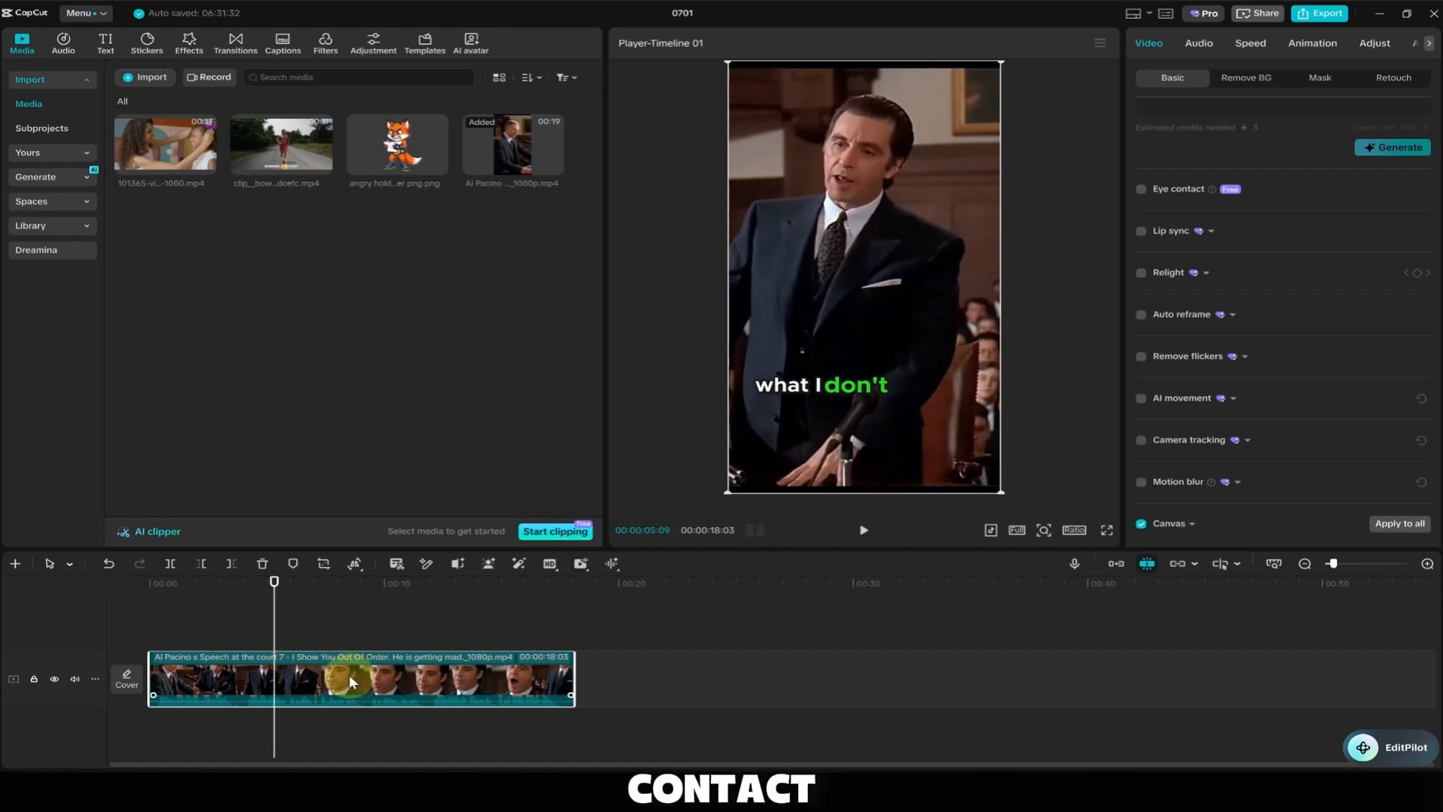
key(b)
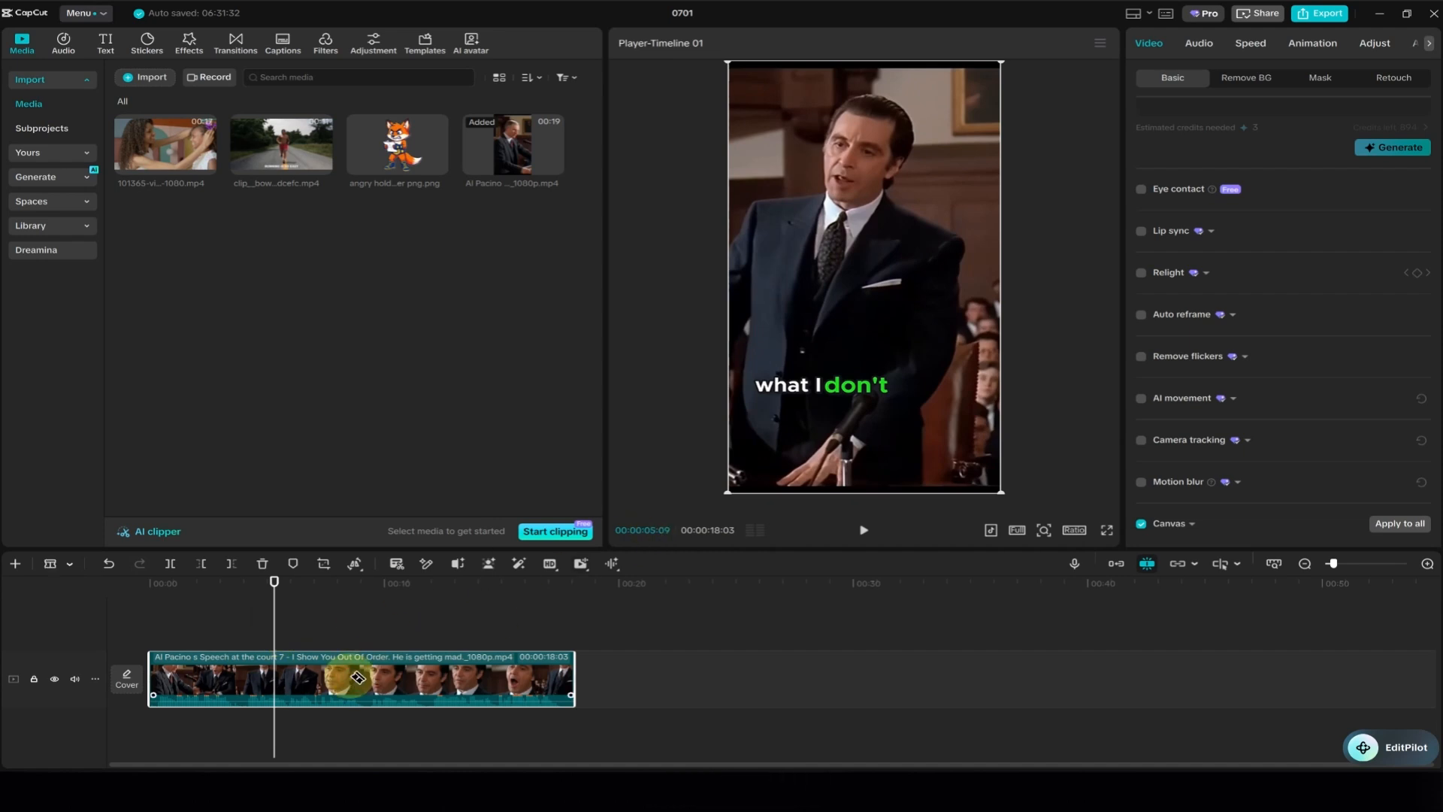
click(277, 681)
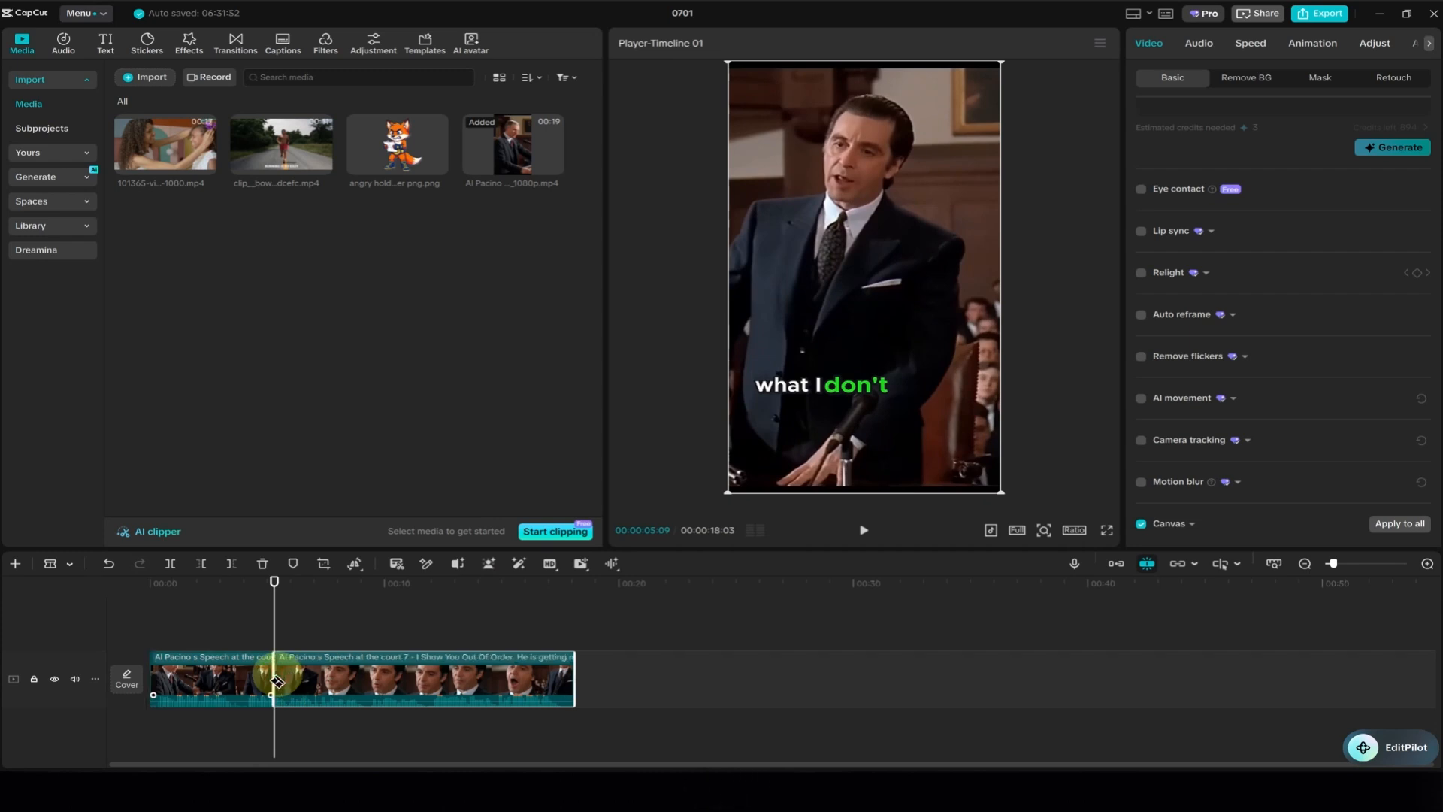
click(239, 666)
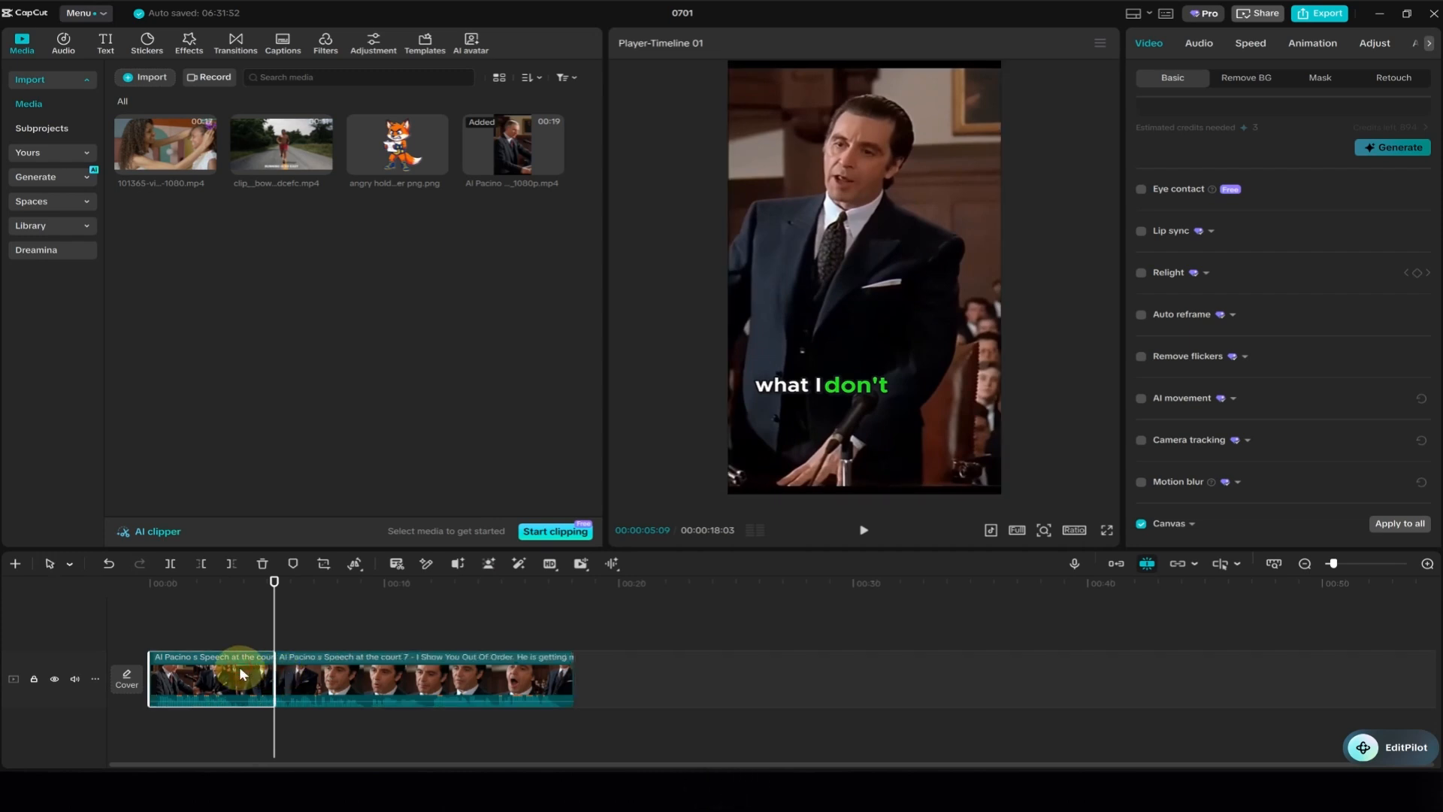
key(Delete)
drag(299, 676, 189, 651)
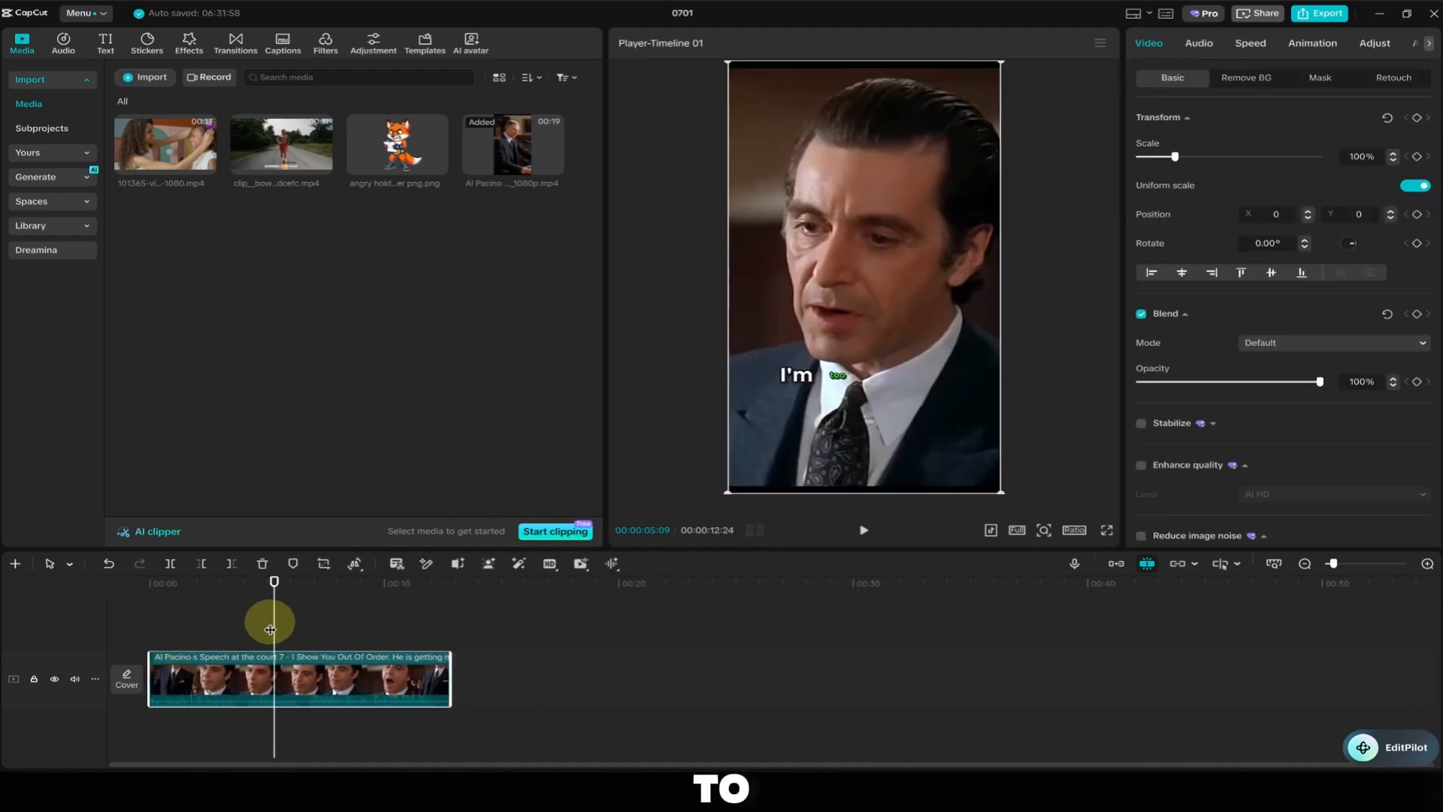
Enable Eye contact for the trimmed courtroom speech clip and play it back from the start
drag(270, 618, 133, 612)
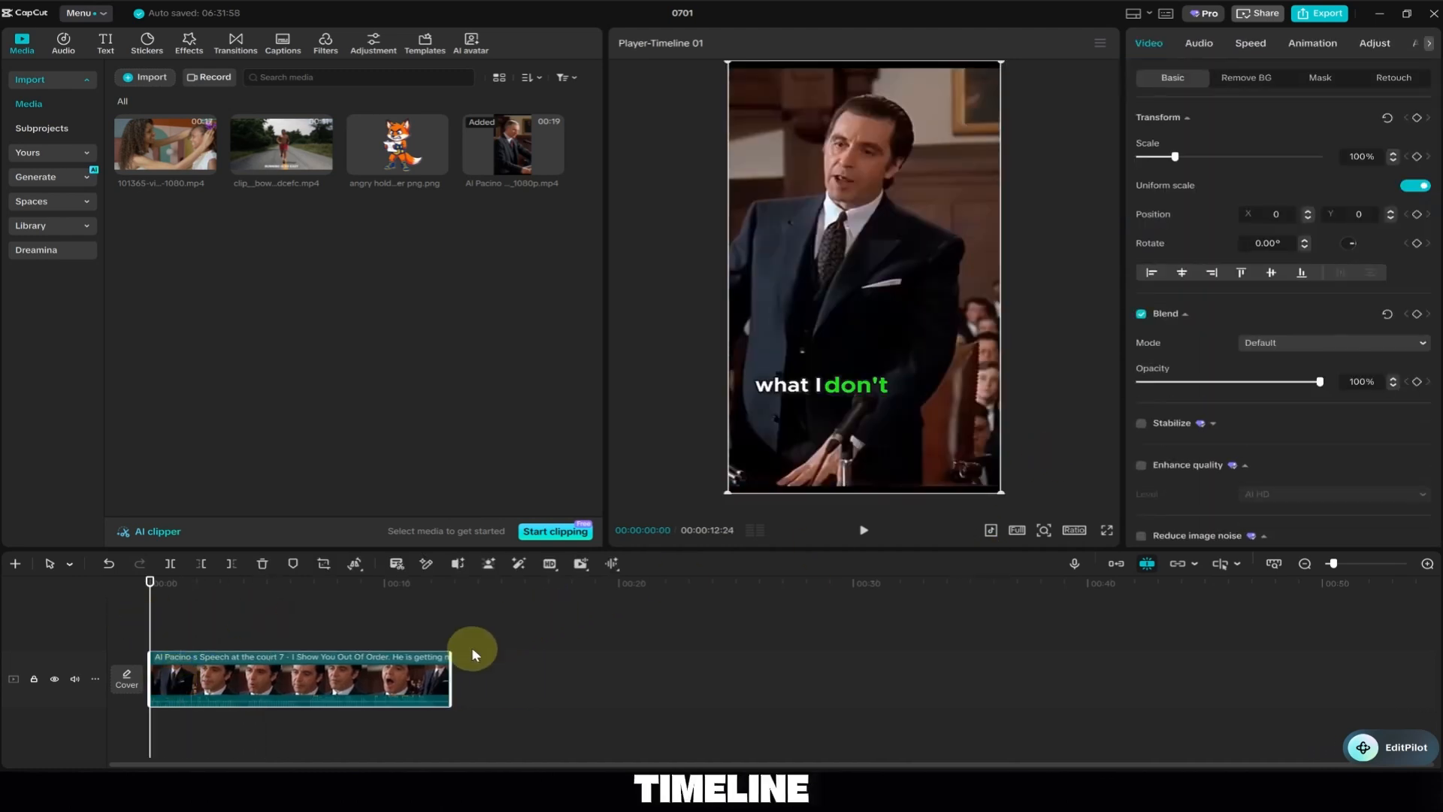
scroll(1170, 381, down, 3)
scroll(1171, 380, up, 3)
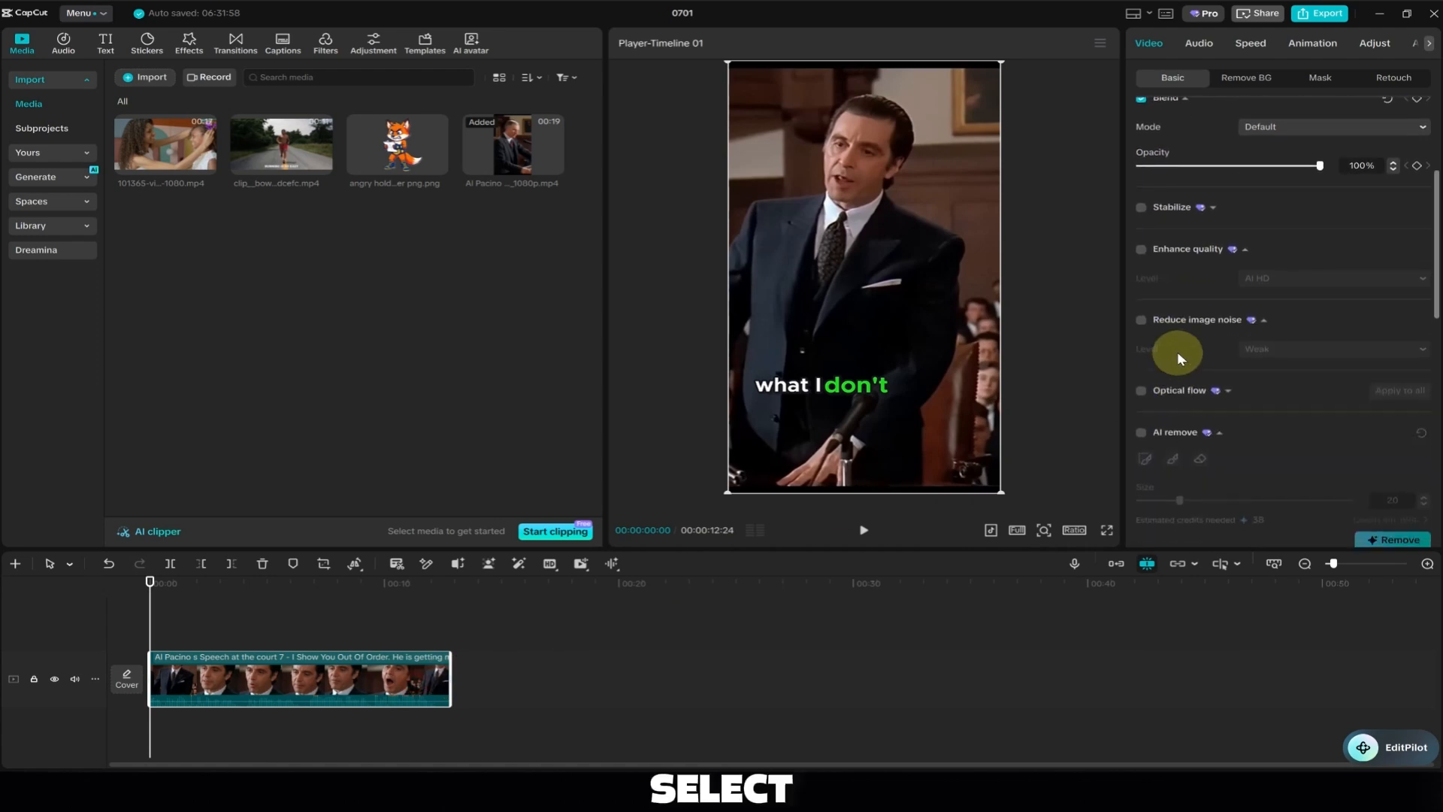
scroll(1178, 358, down, 5)
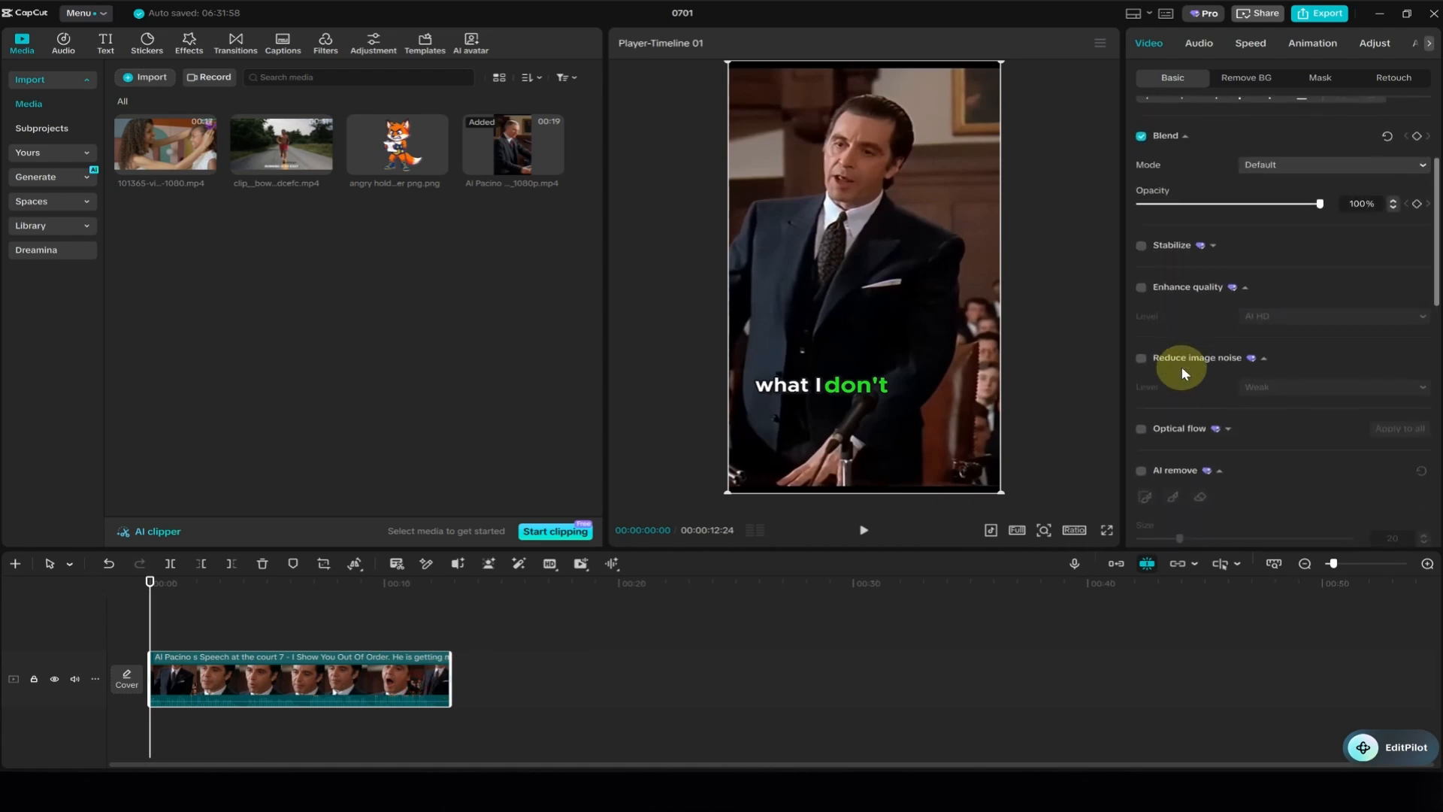
scroll(1181, 374, down, 5)
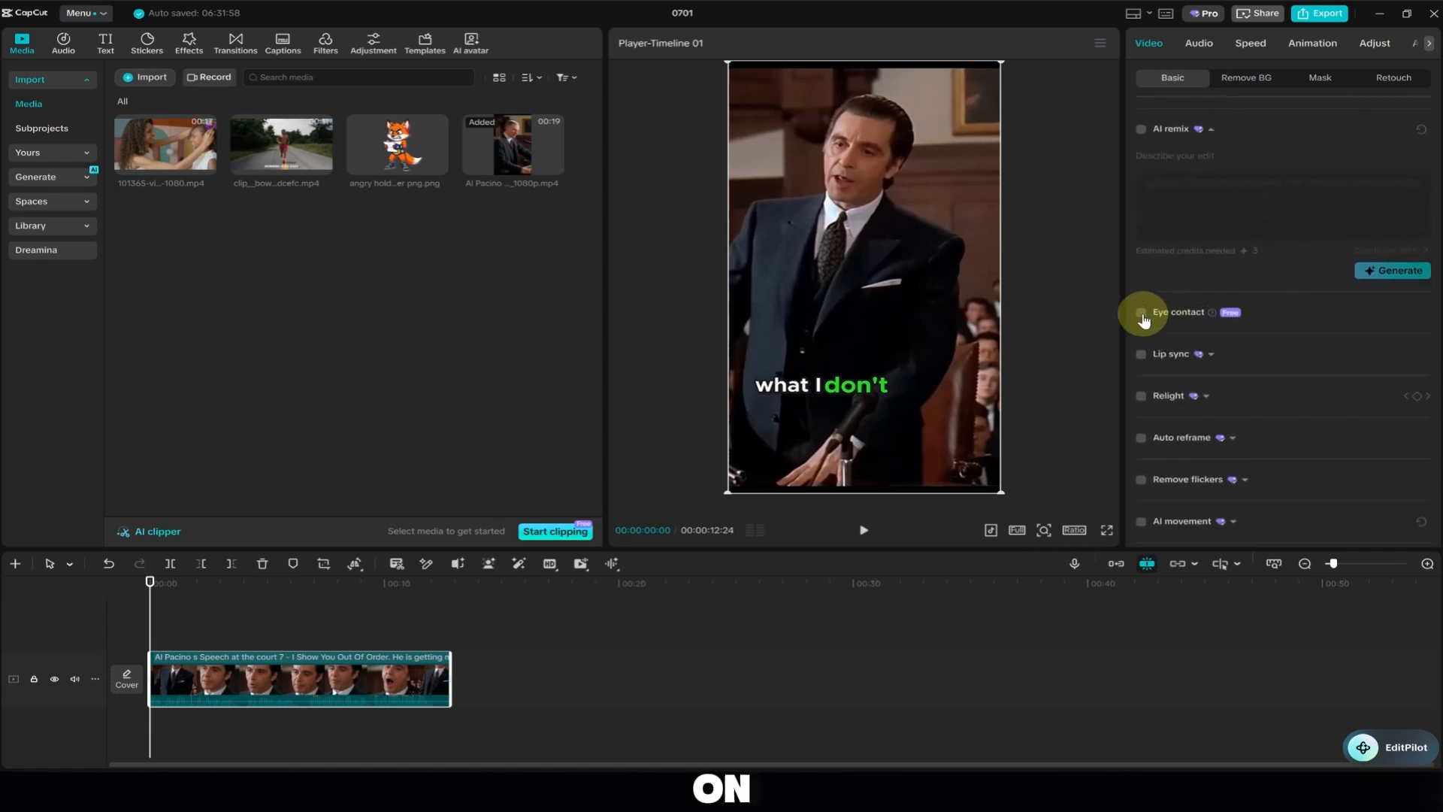
click(1141, 314)
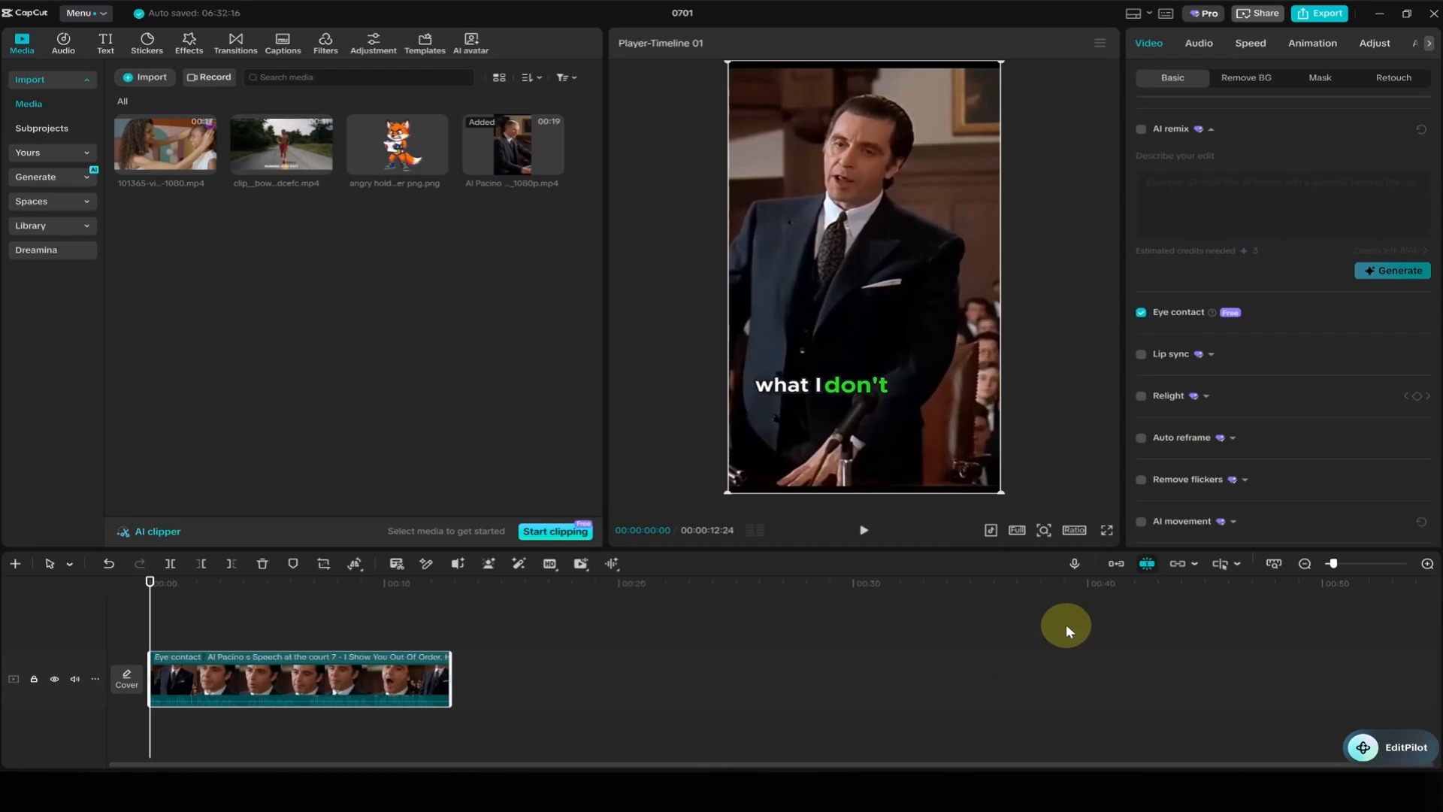
click(864, 530)
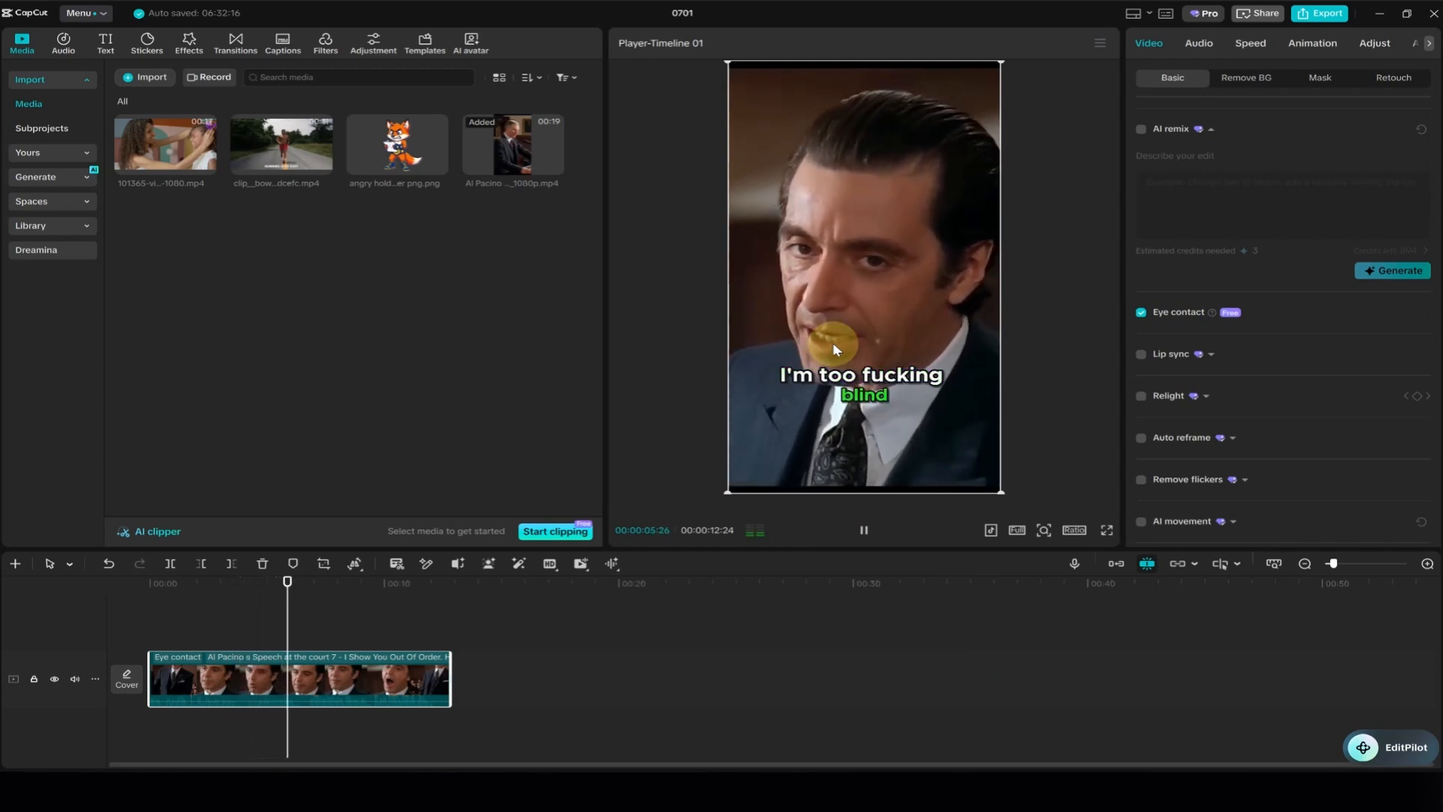
click(867, 535)
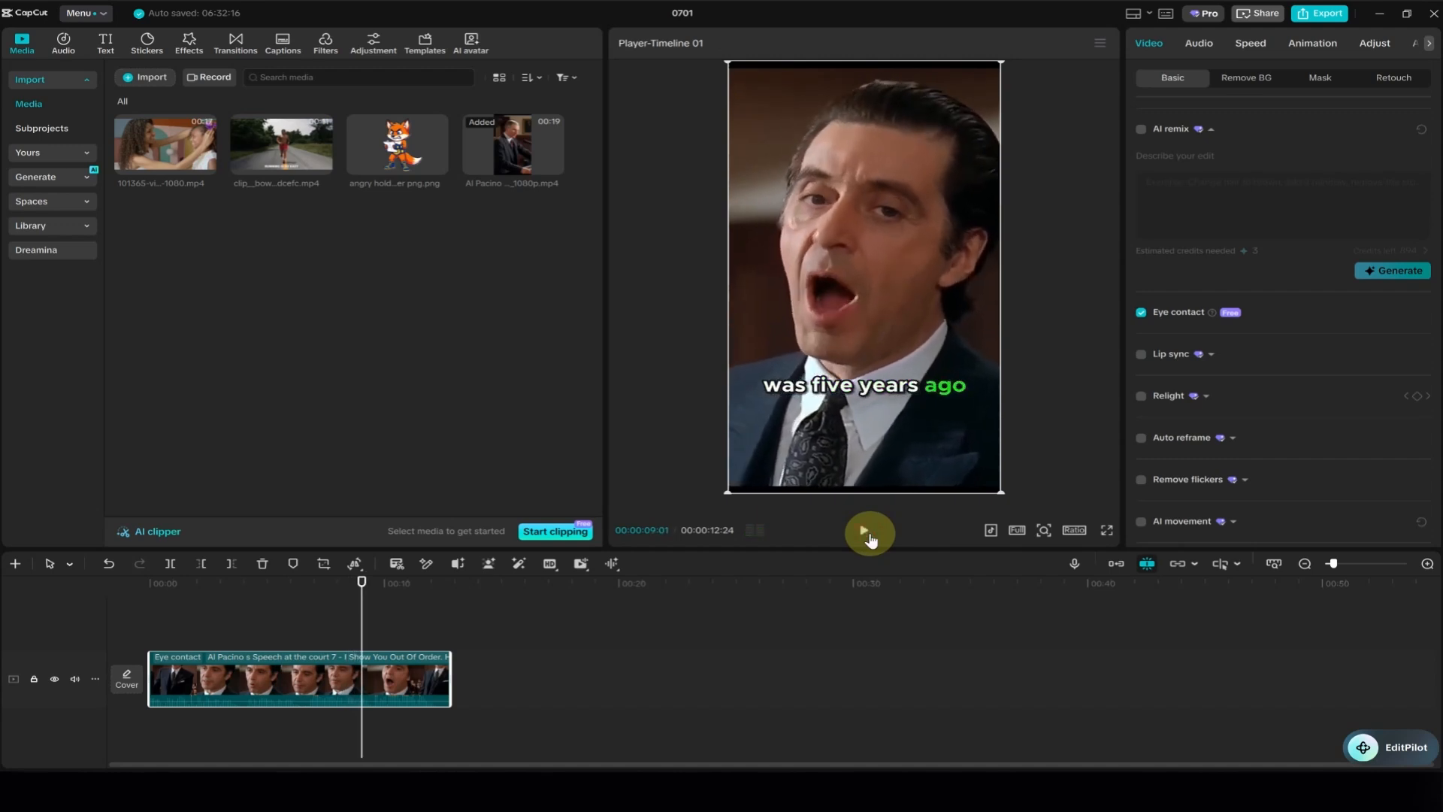
Add the original courtroom speech clip on a track above, split it roughly midway and delete its first part
mouse_move(543, 138)
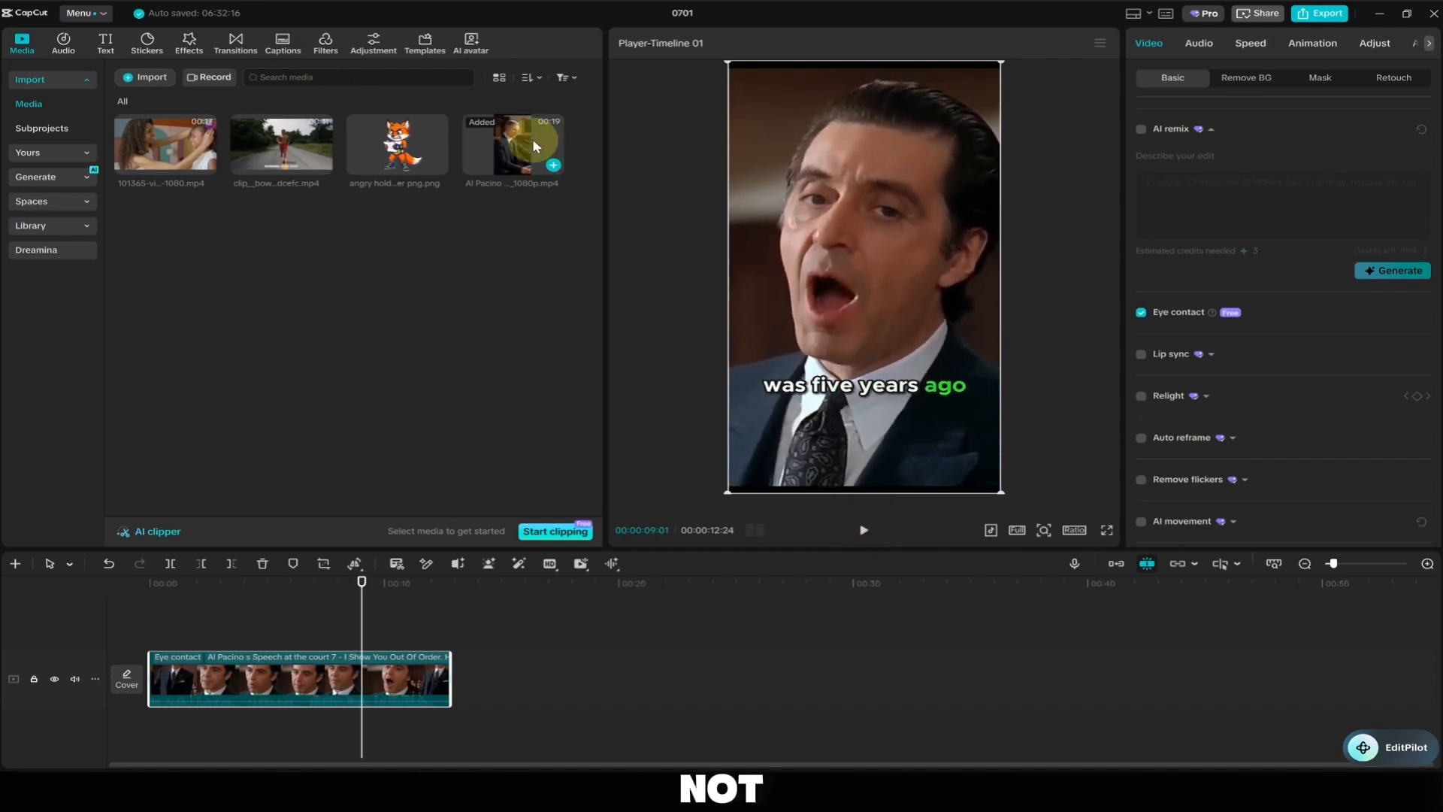
drag(532, 138, 225, 628)
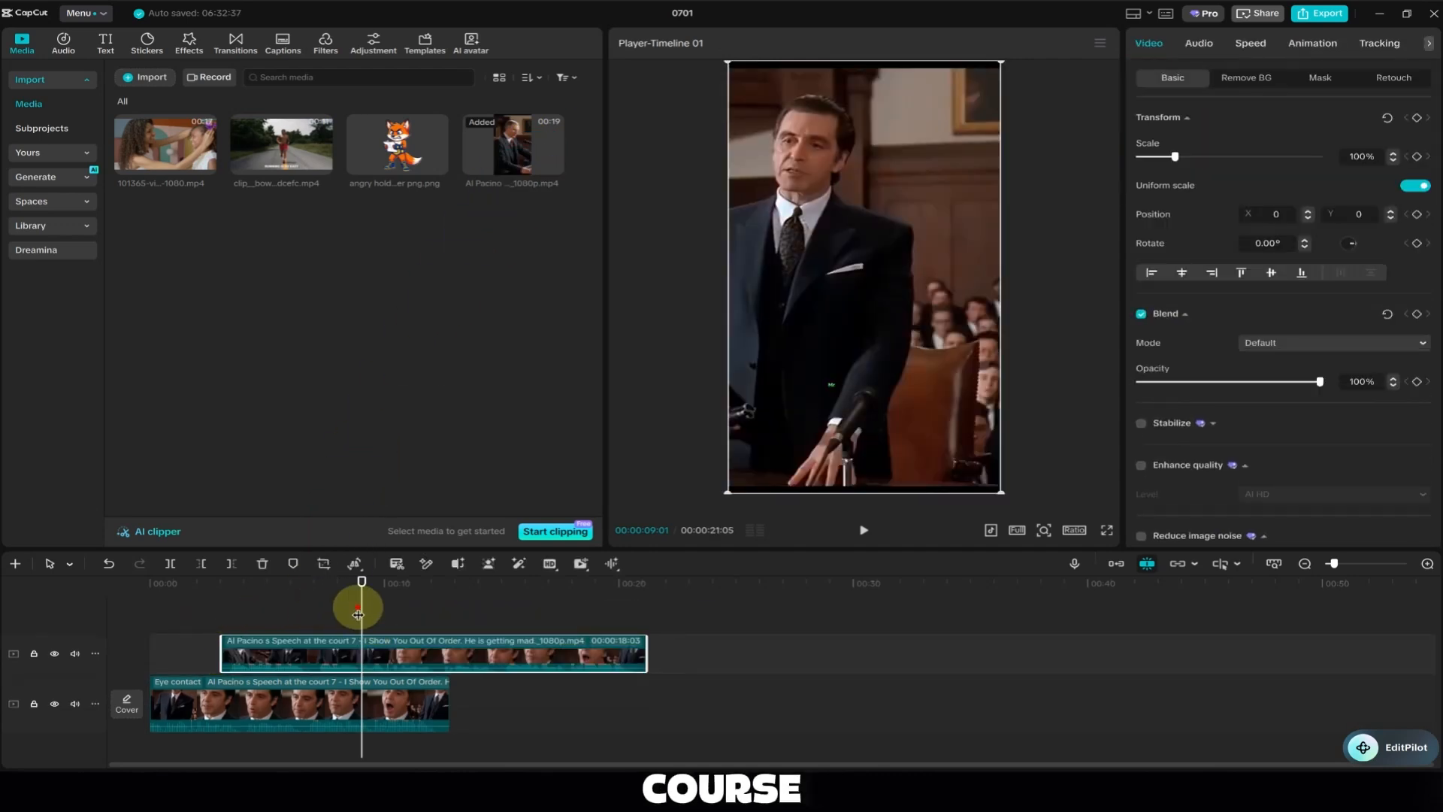
drag(357, 615, 549, 610)
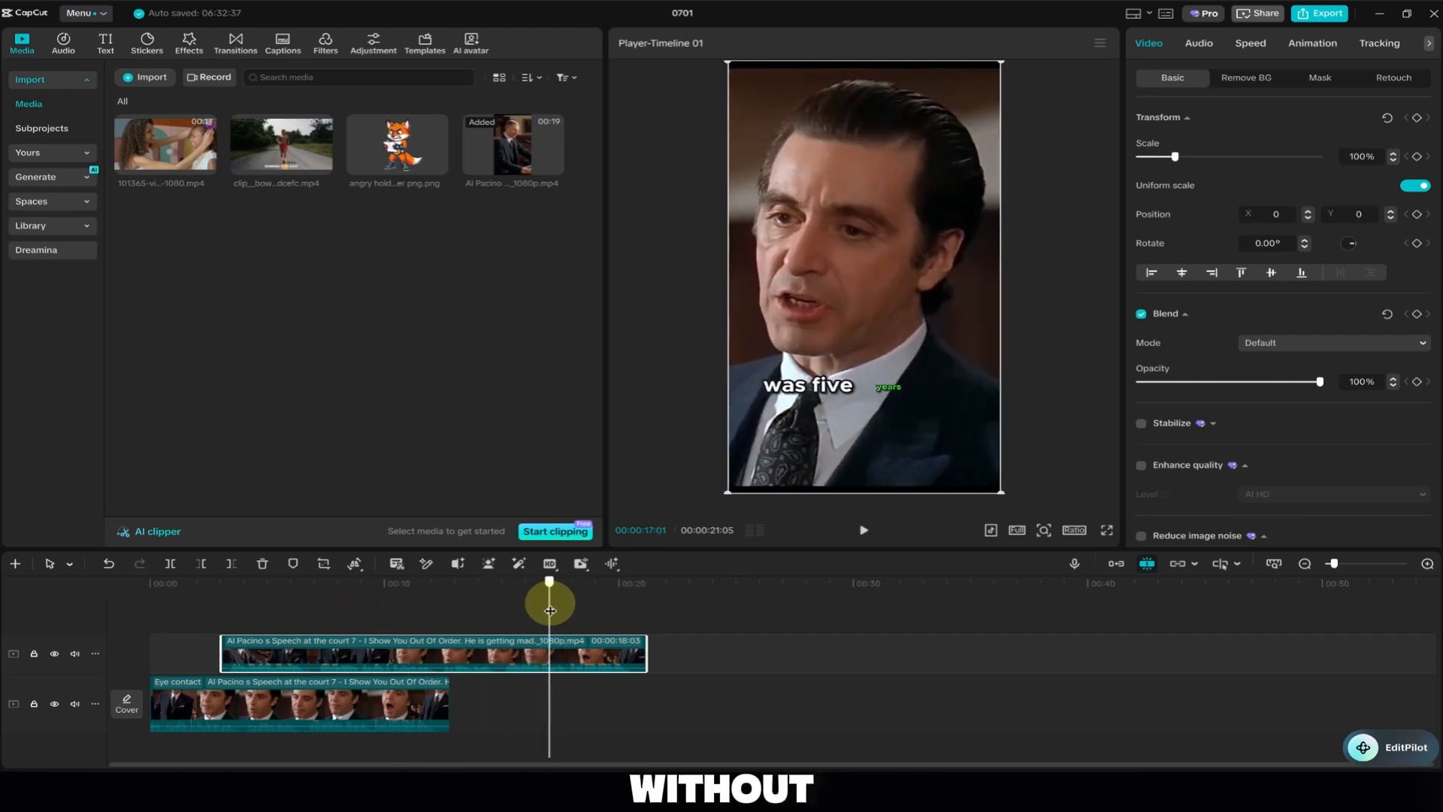
key(b)
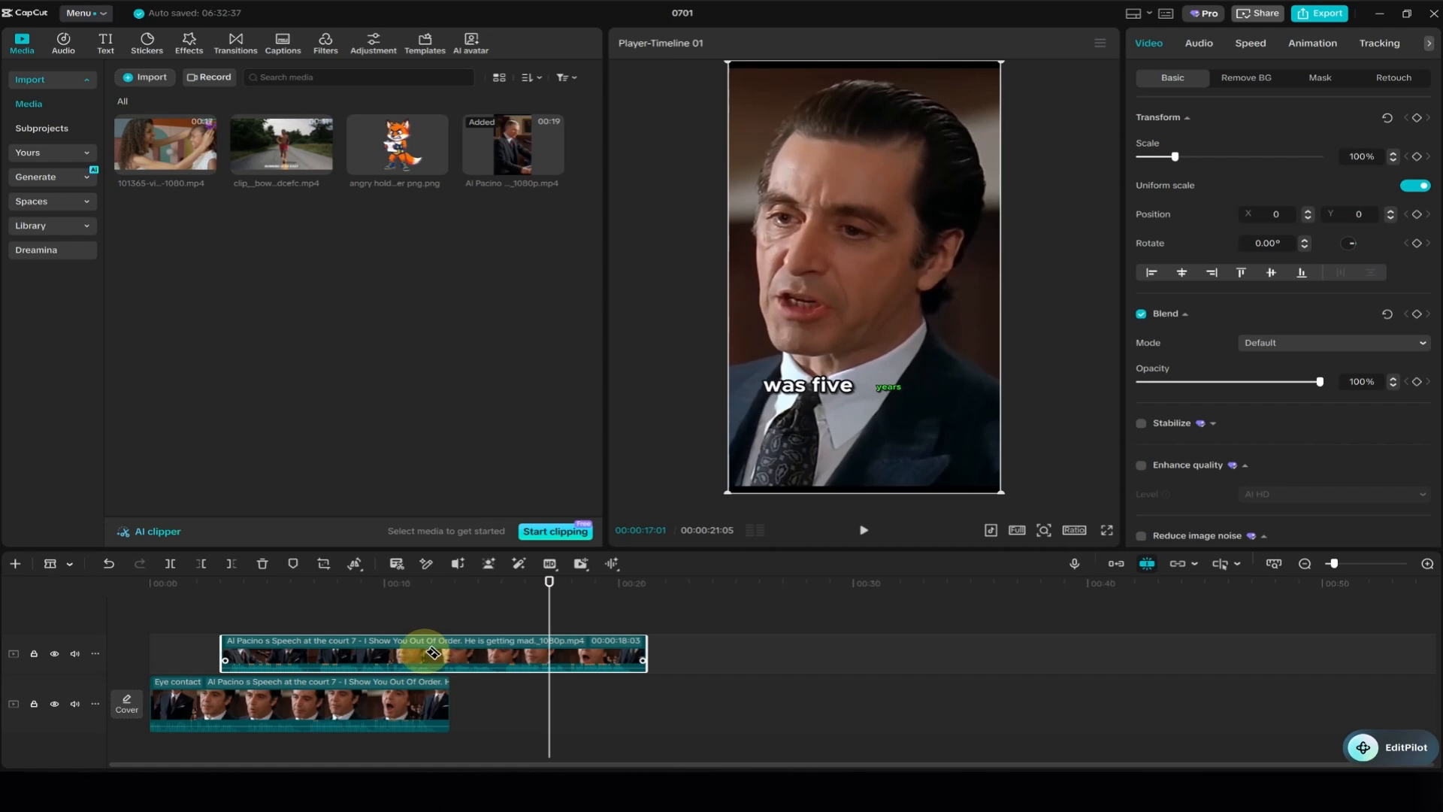
click(424, 654)
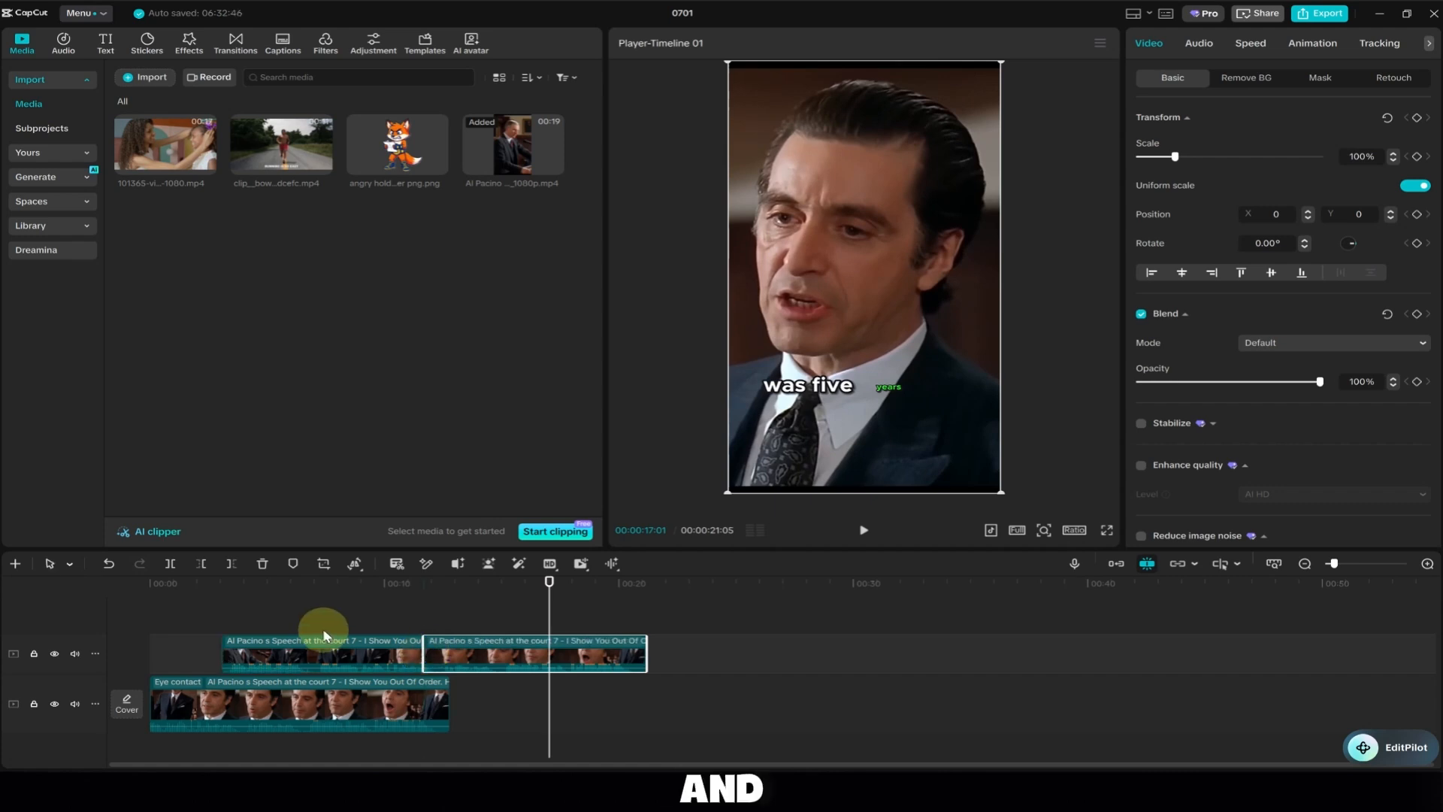
click(336, 648)
key(Delete)
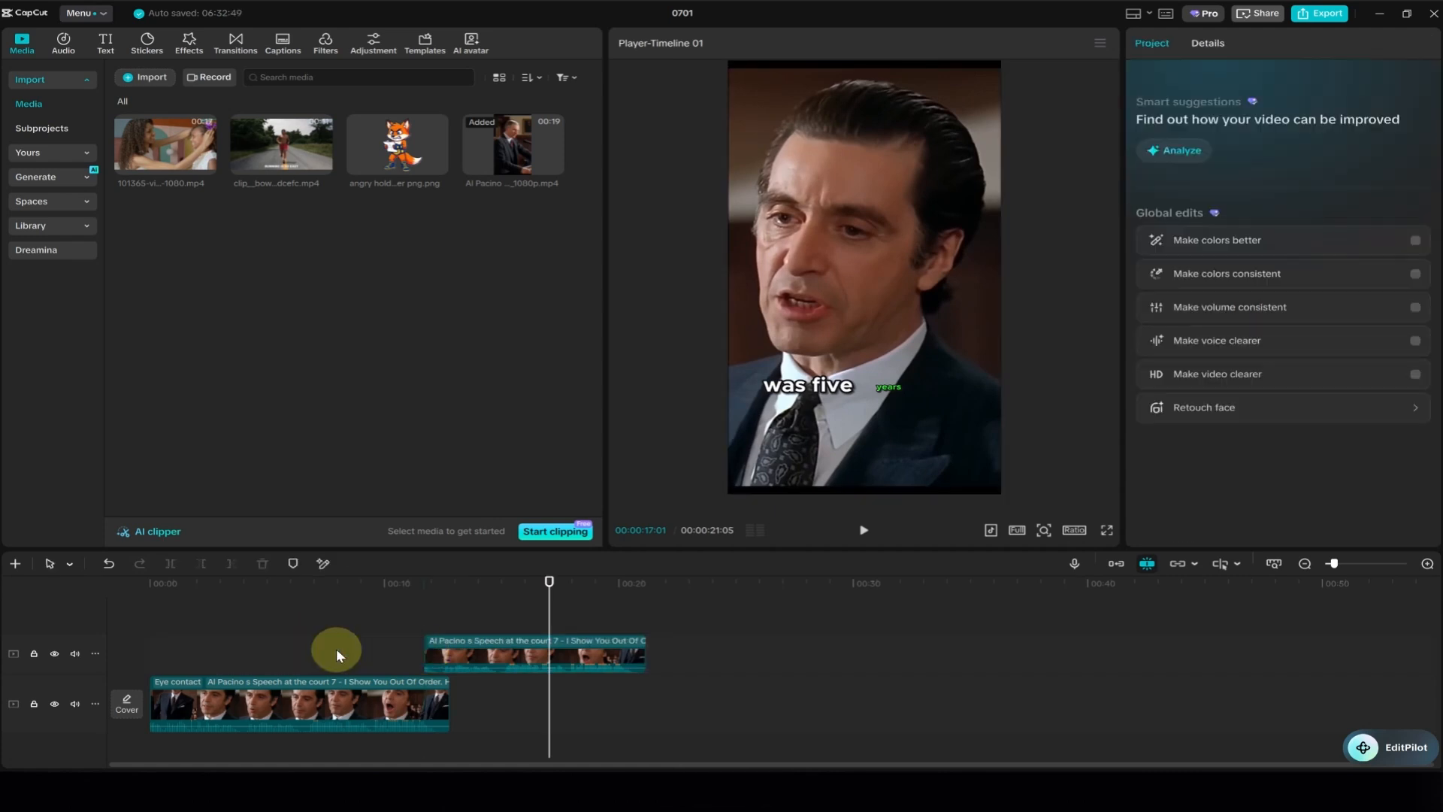
Check frames of the Eye contact clip against the original and delete the original from the upper track
click(364, 622)
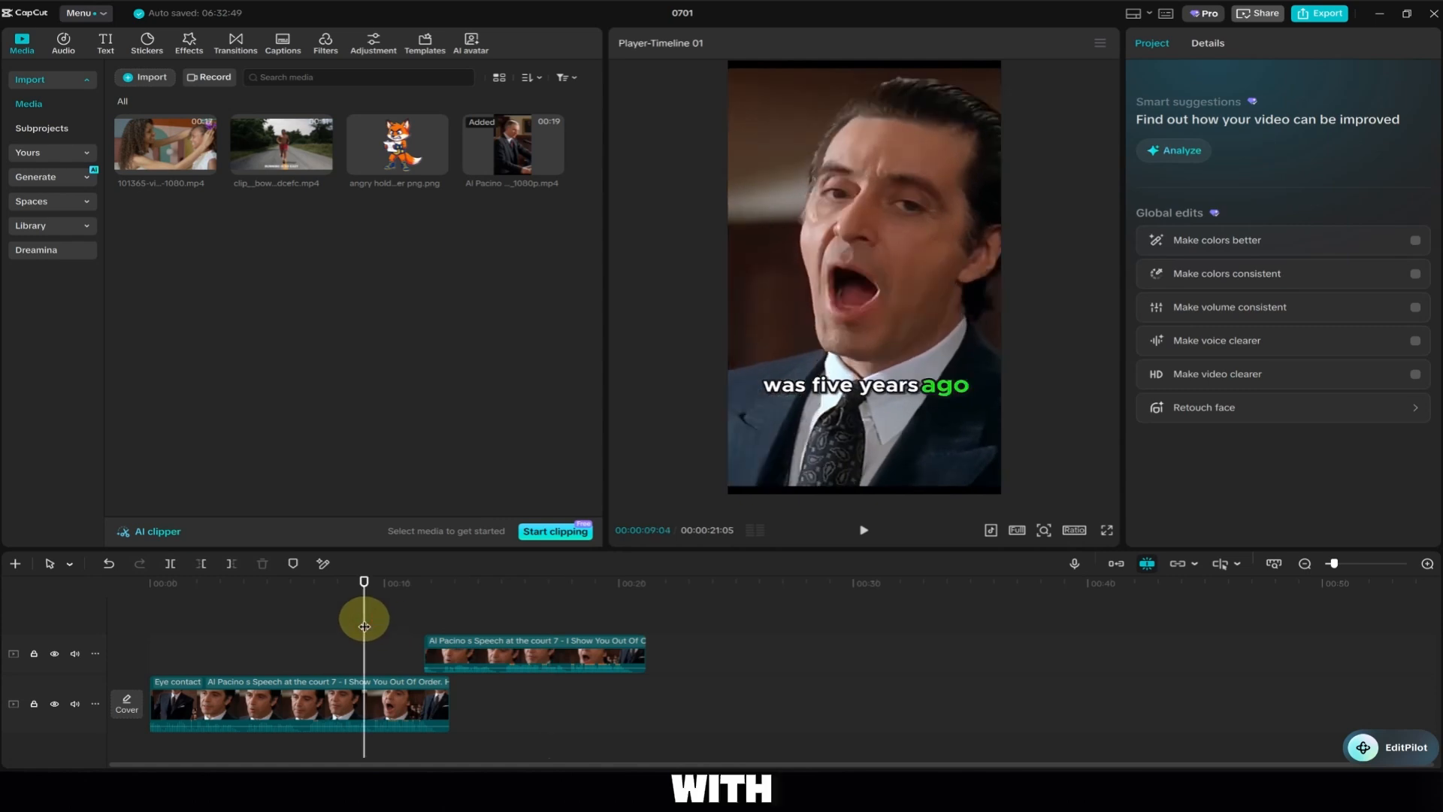
click(336, 629)
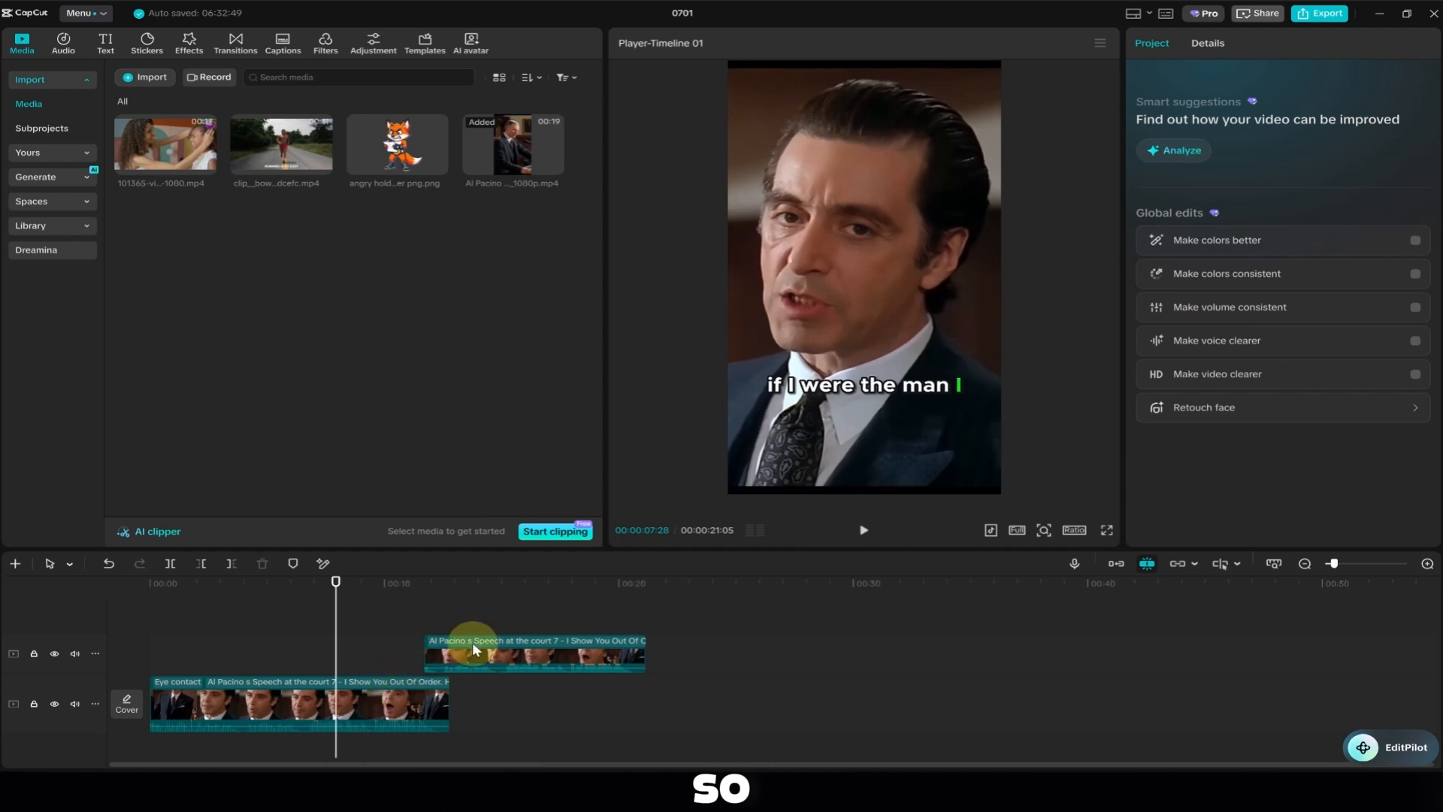
click(507, 647)
key(Delete)
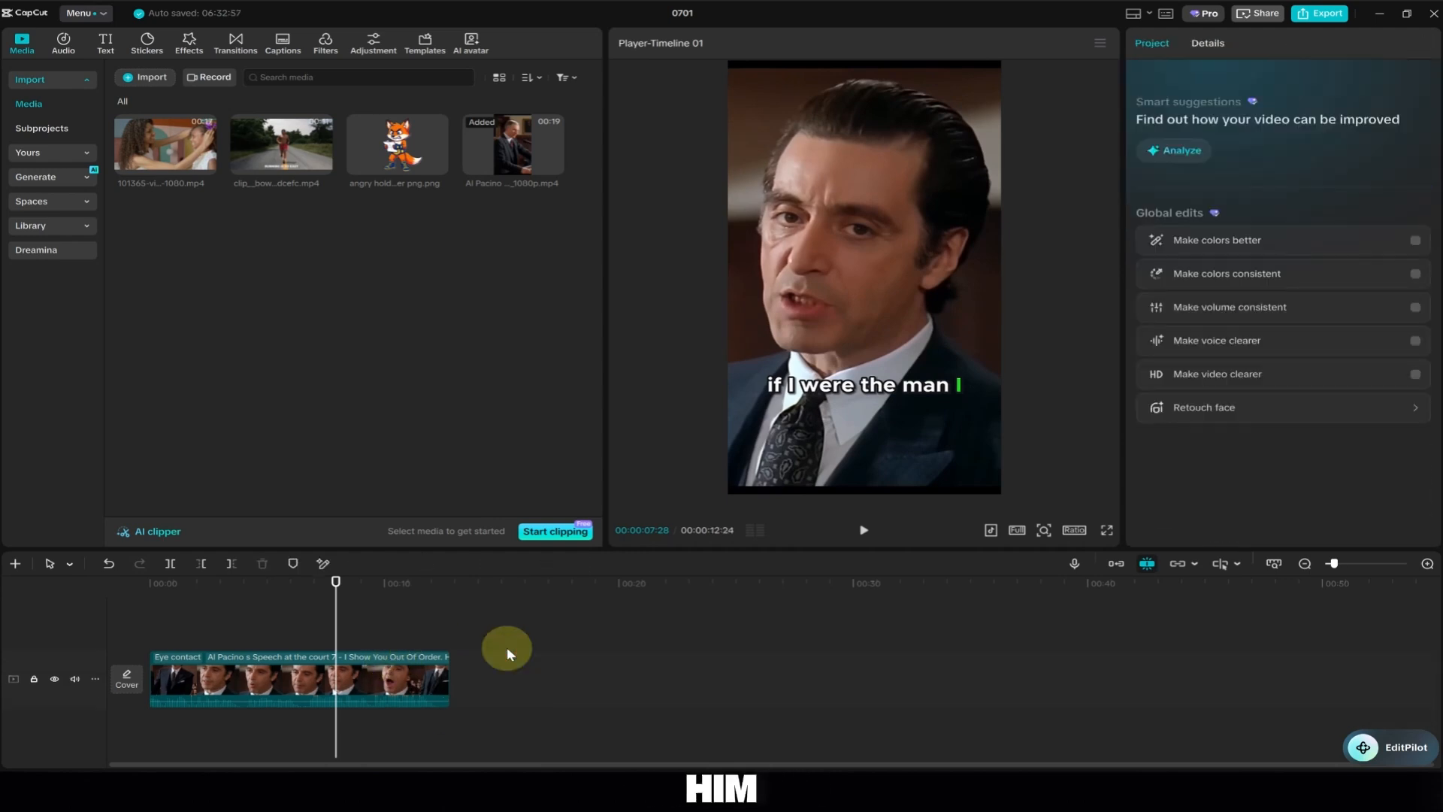
Enable Stabilize for the runner clip and play back the stabilized footage
click(405, 668)
scroll(1217, 331, down, 5)
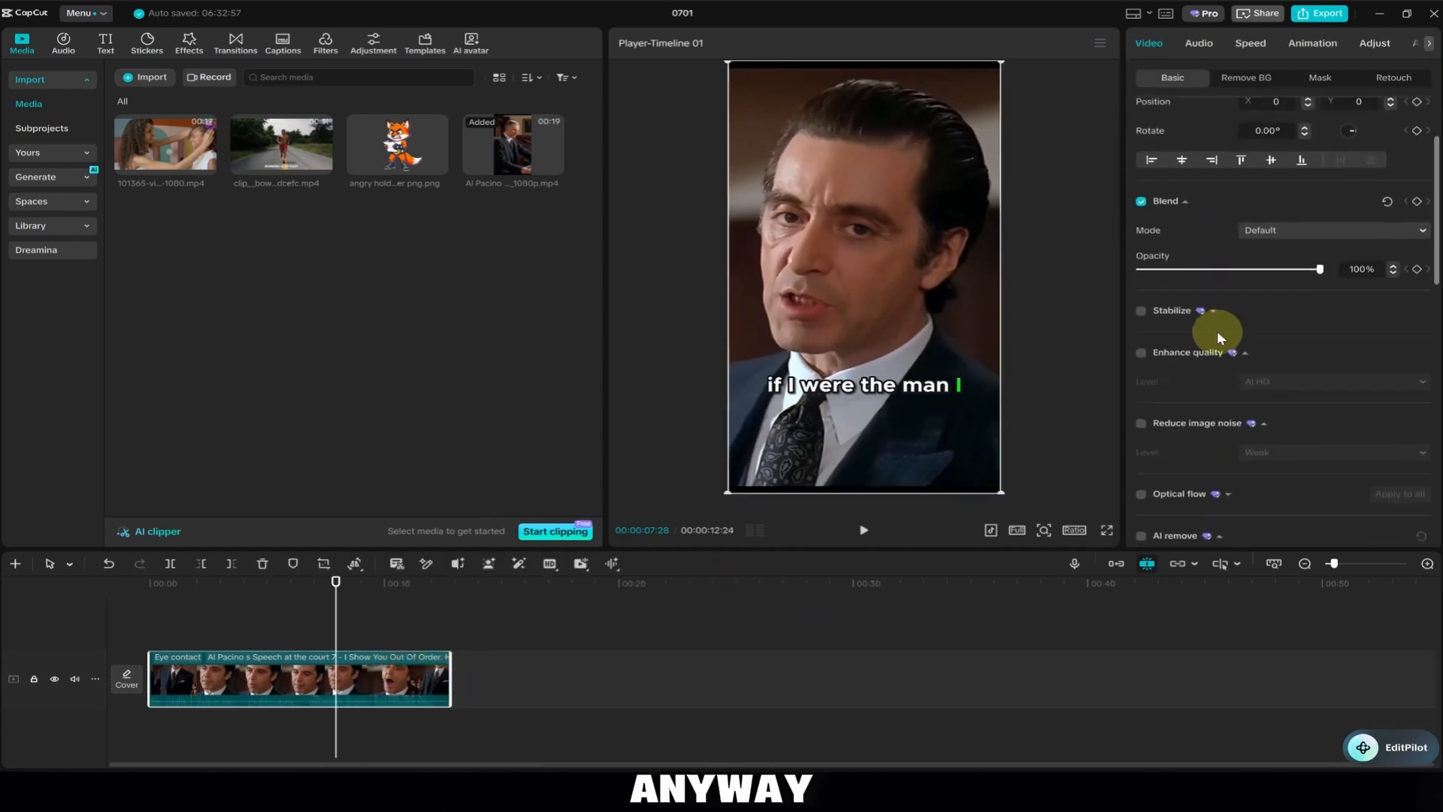
scroll(1194, 255, down, 1)
scroll(1193, 255, up, 2)
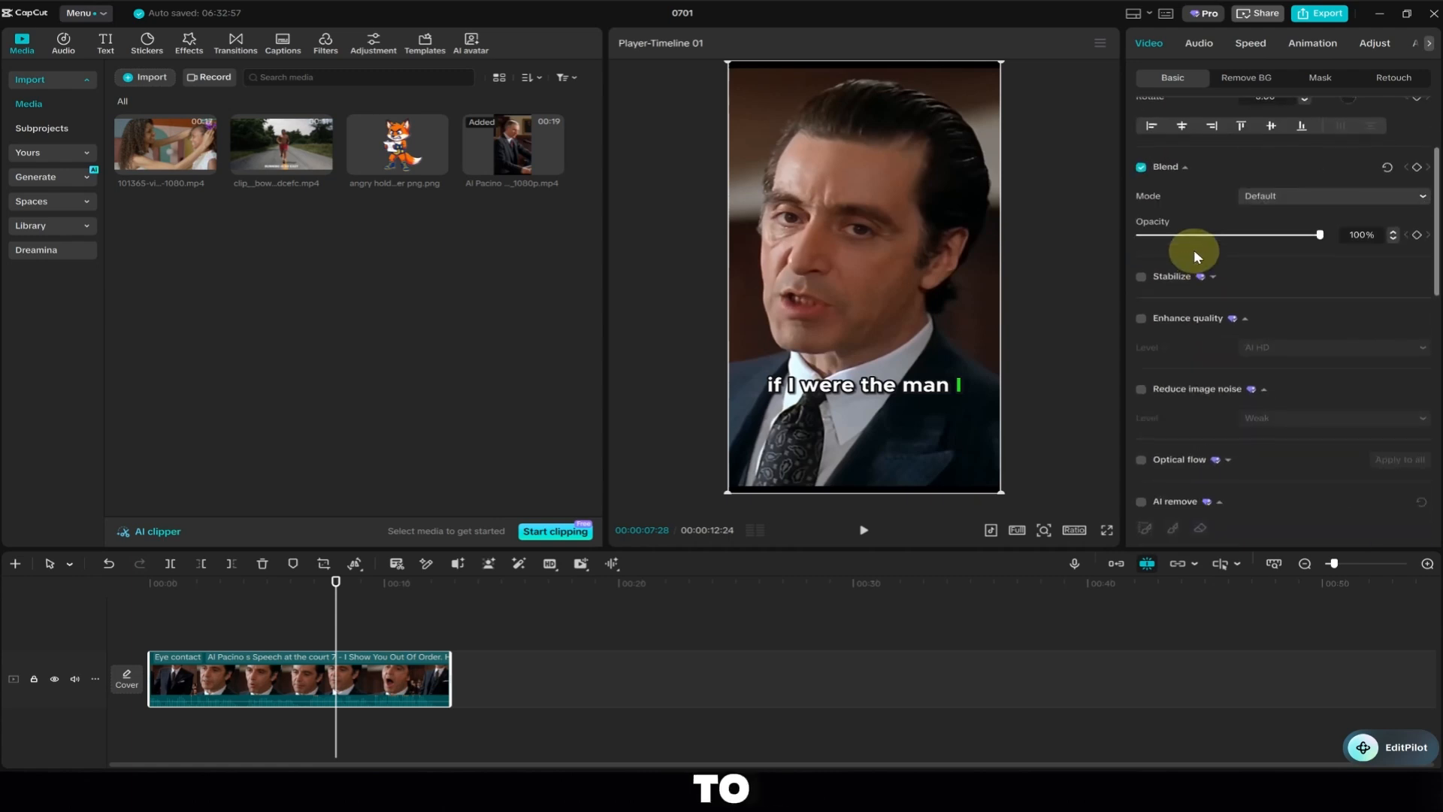
scroll(1209, 284, down, 3)
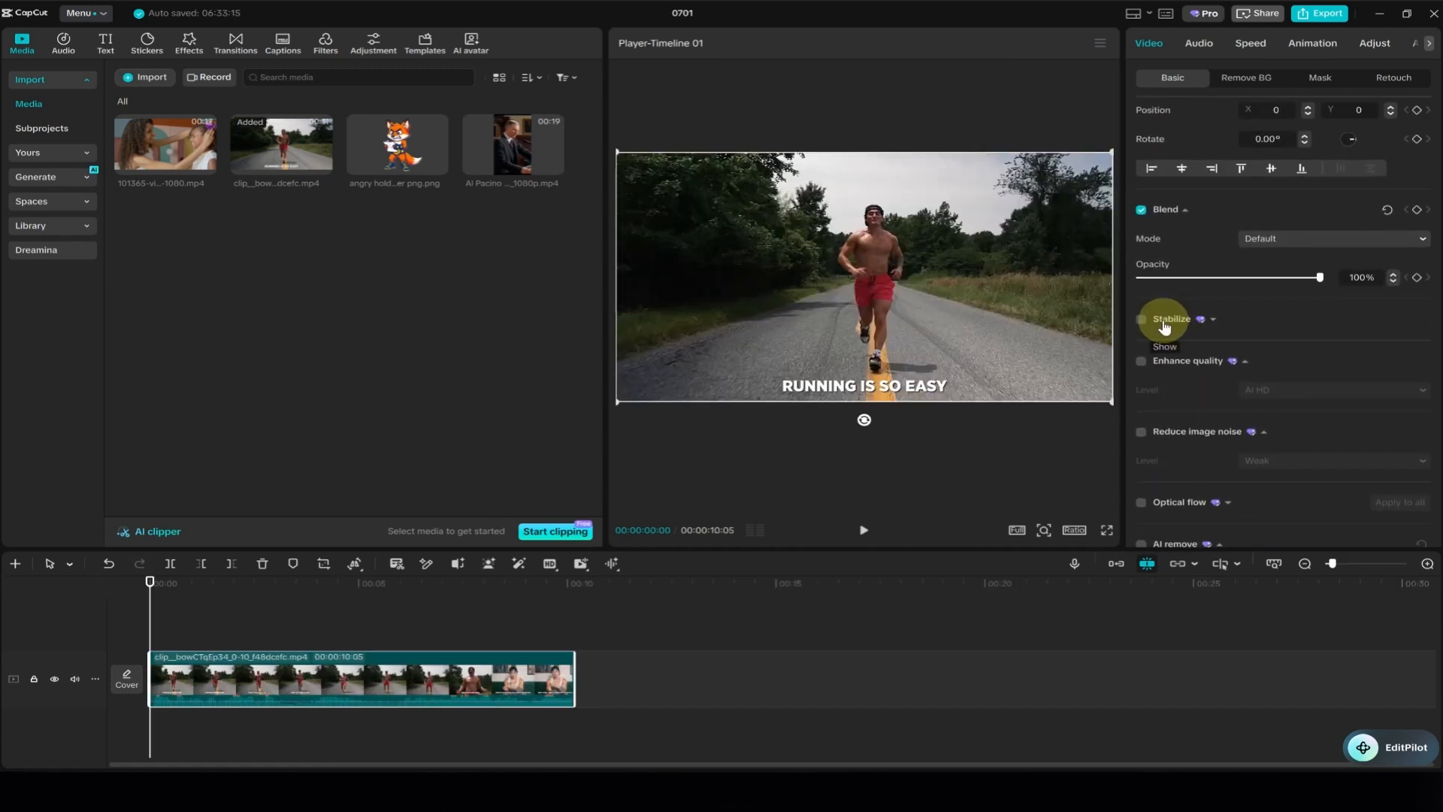
click(1141, 320)
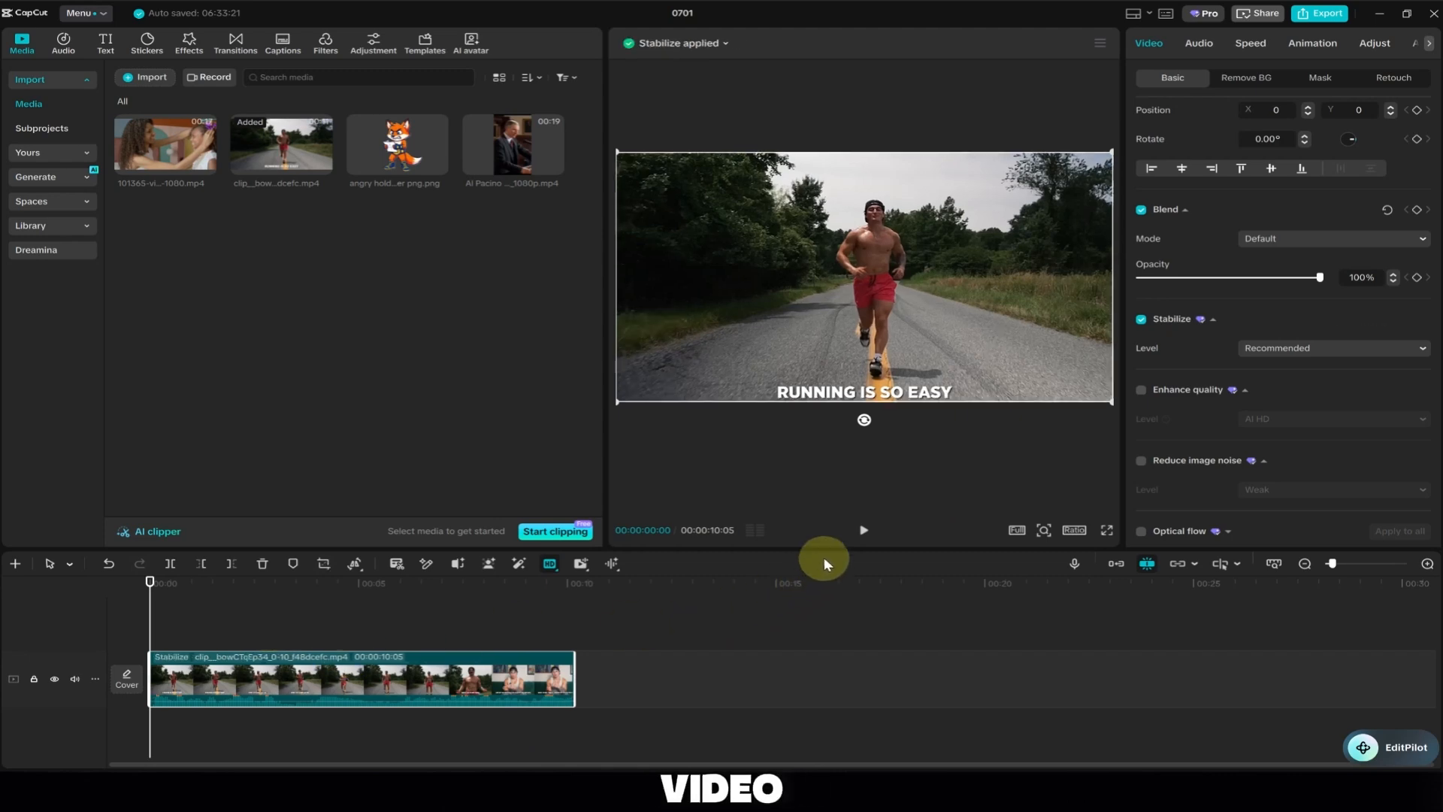
click(863, 530)
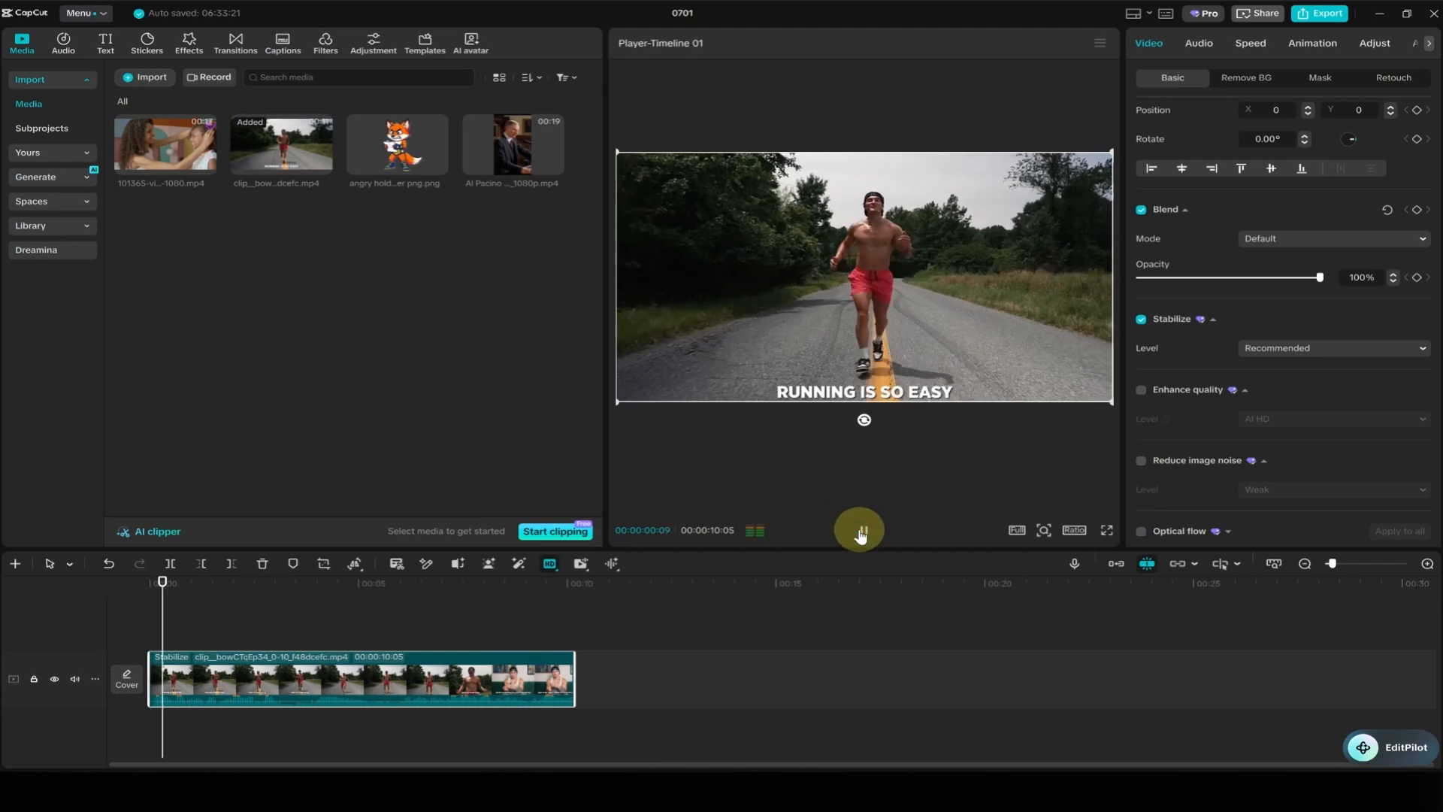
click(862, 530)
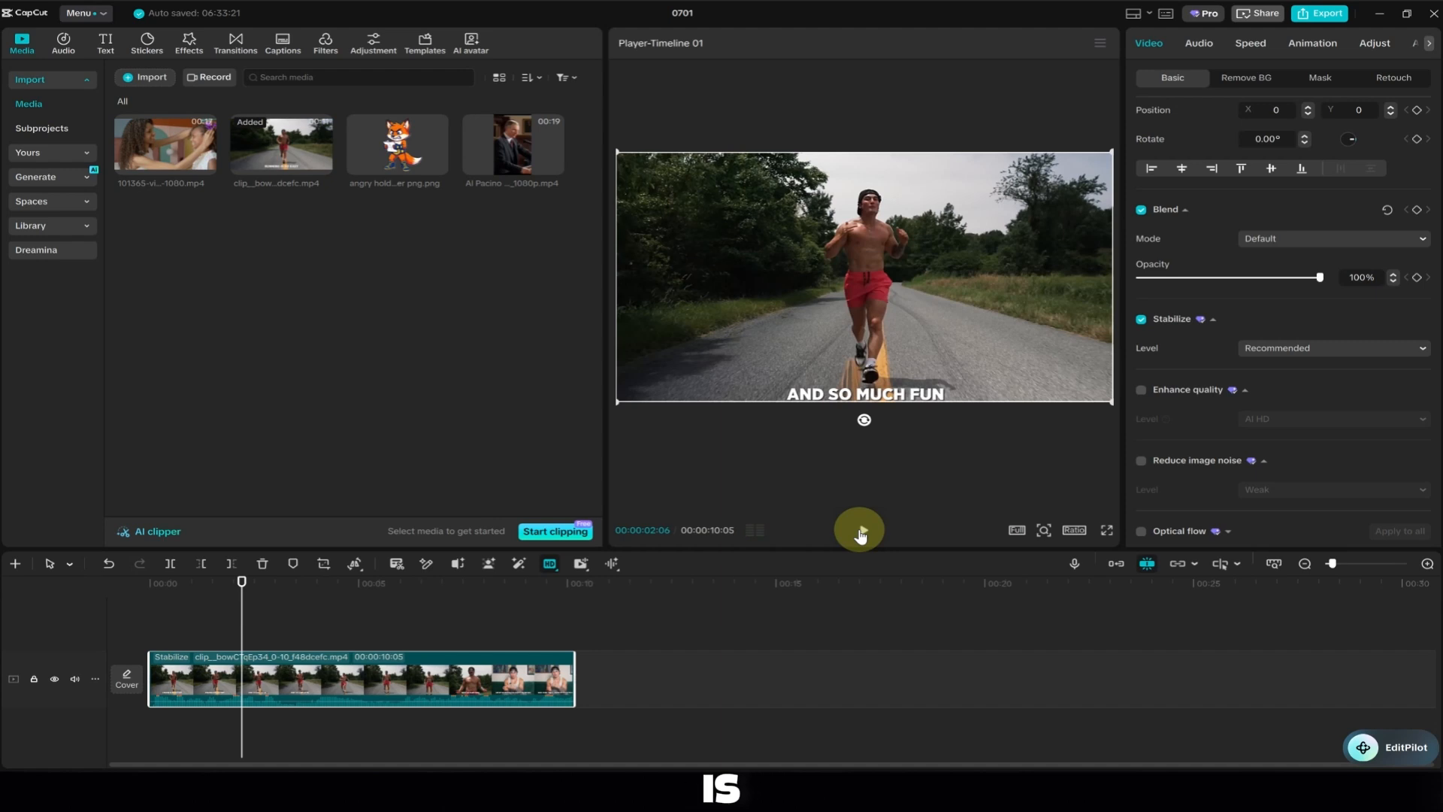
Undo and reapply Stabilize on the runner clip, playing both versions to compare the camera motion
key(ctrl+z)
click(862, 535)
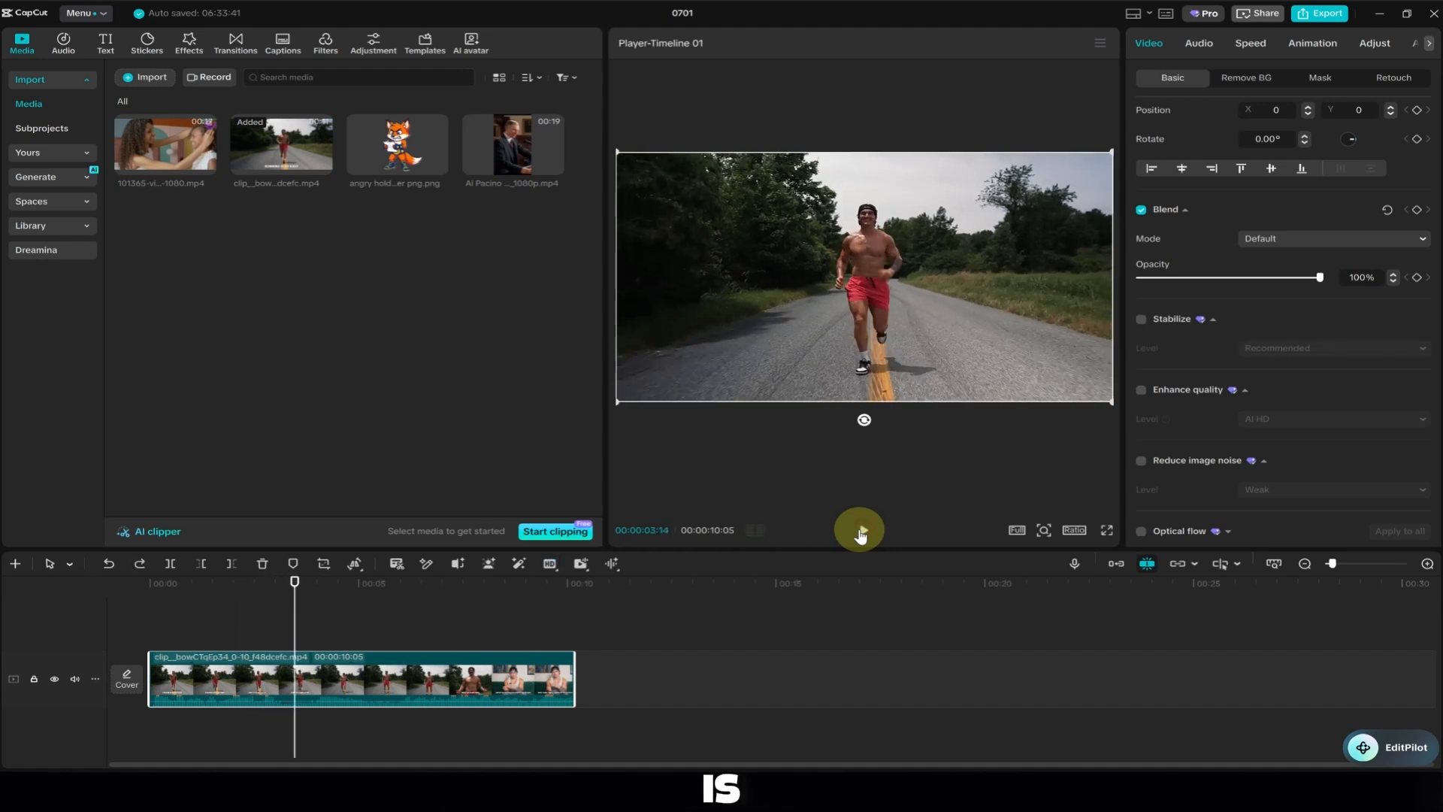
key(ctrl+shift+z)
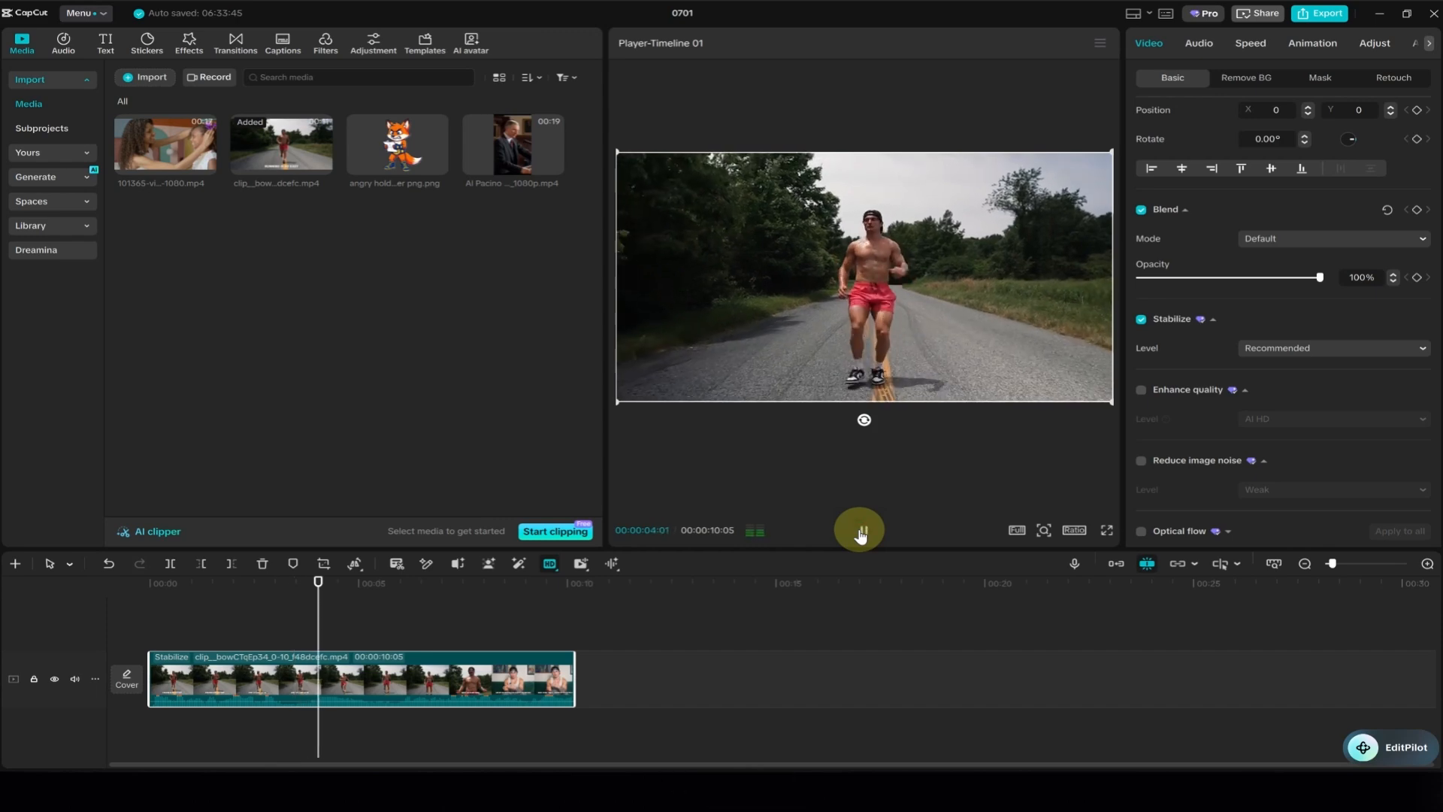
click(258, 612)
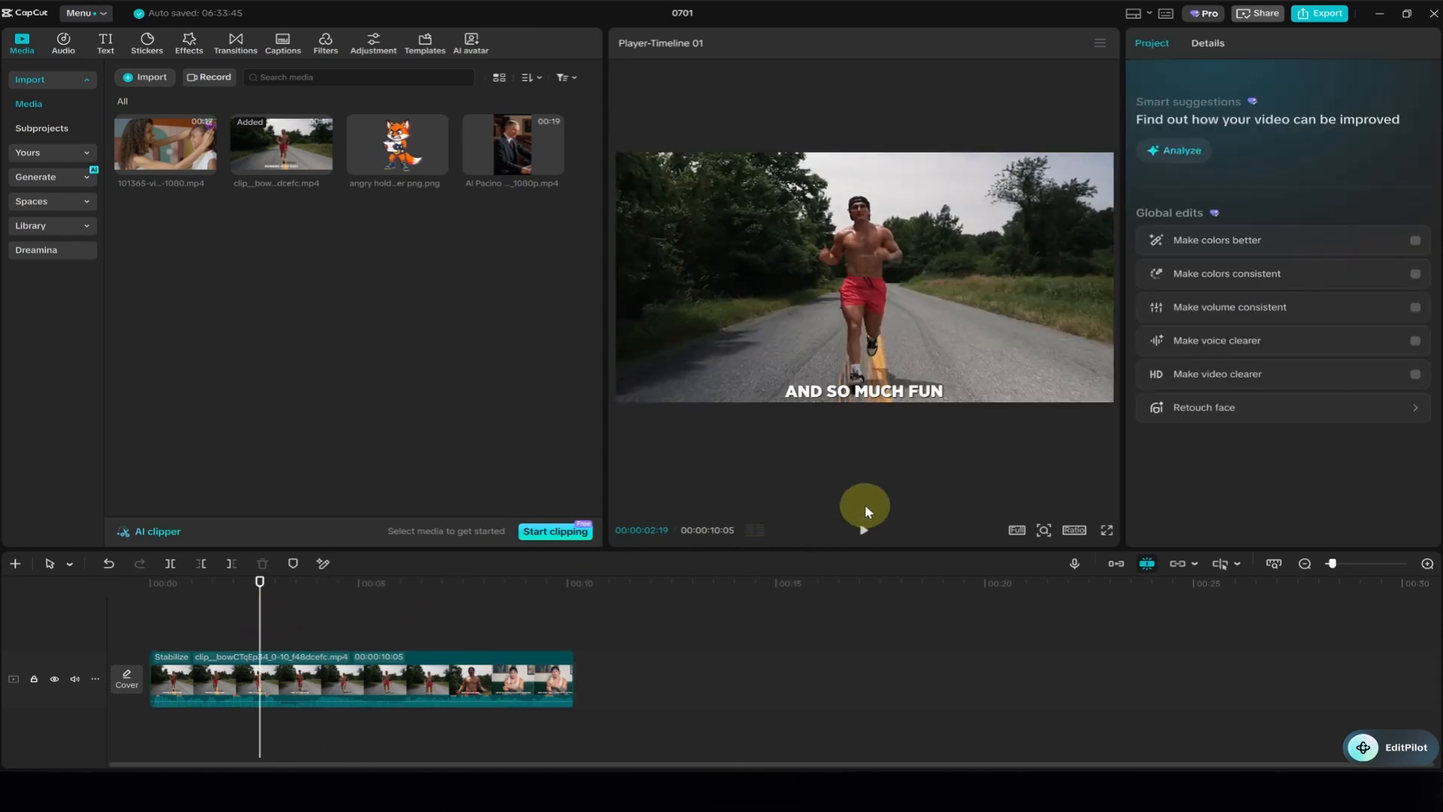
click(864, 530)
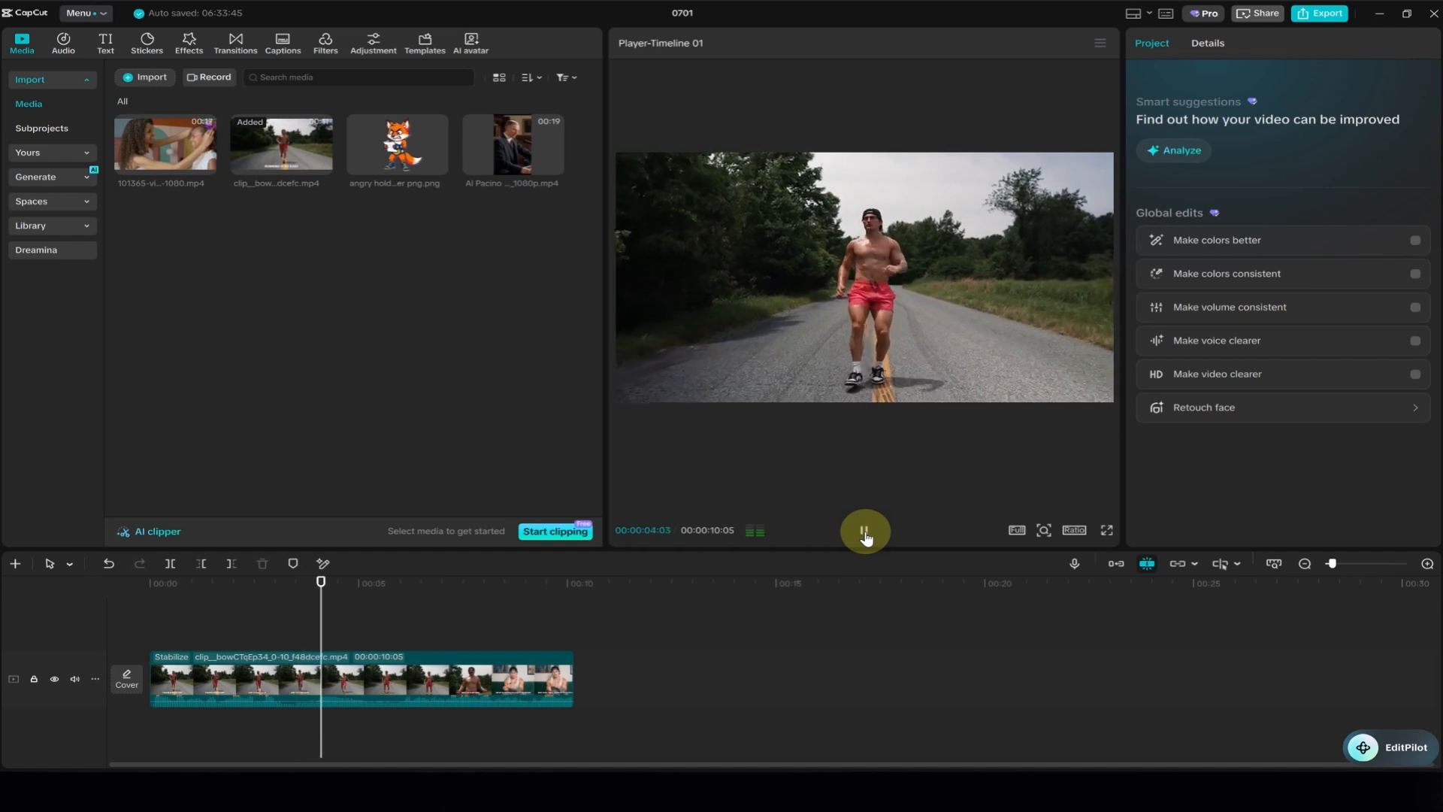
Place the high speed moving car clip at the start of the empty main track
click(483, 679)
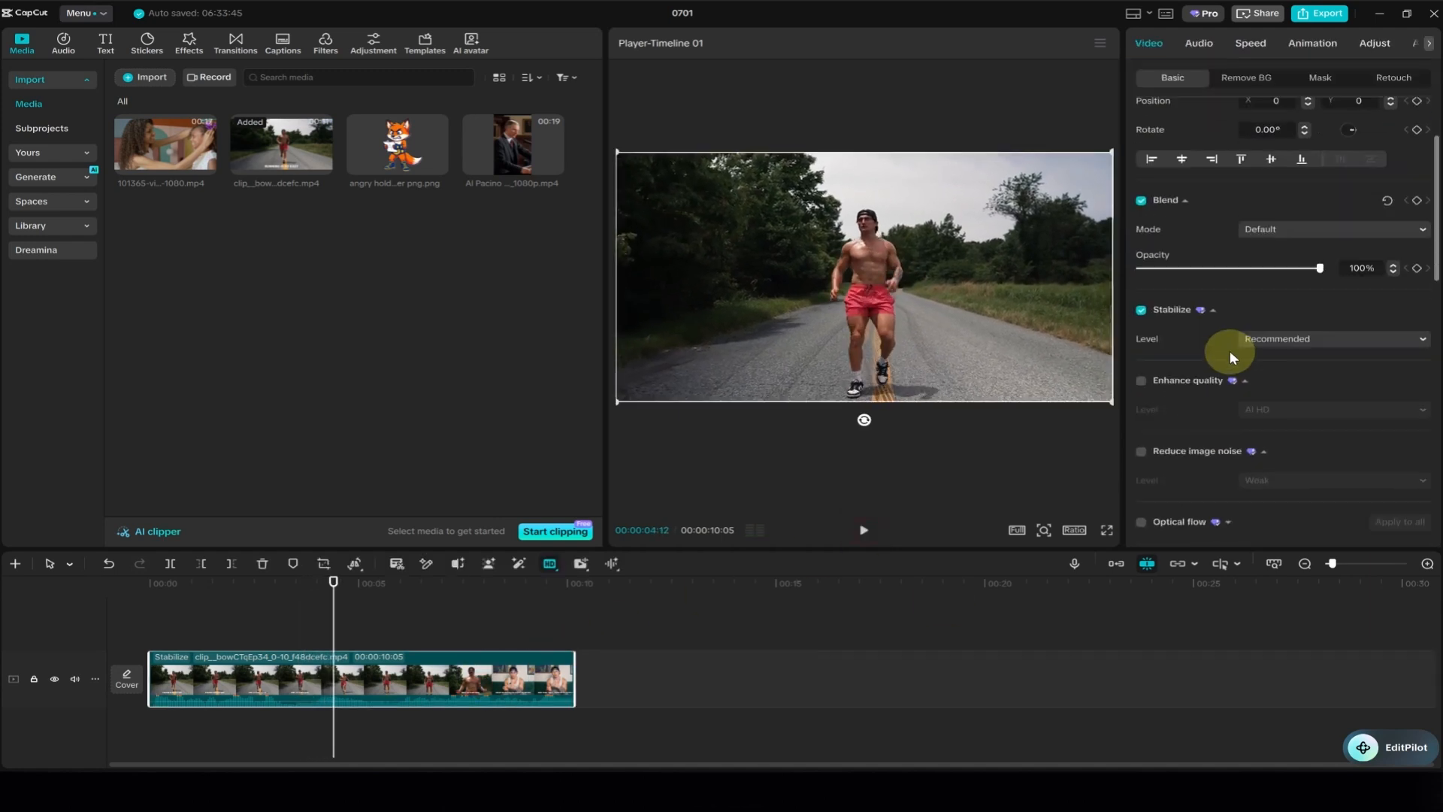
scroll(1229, 350, down, 5)
click(1179, 226)
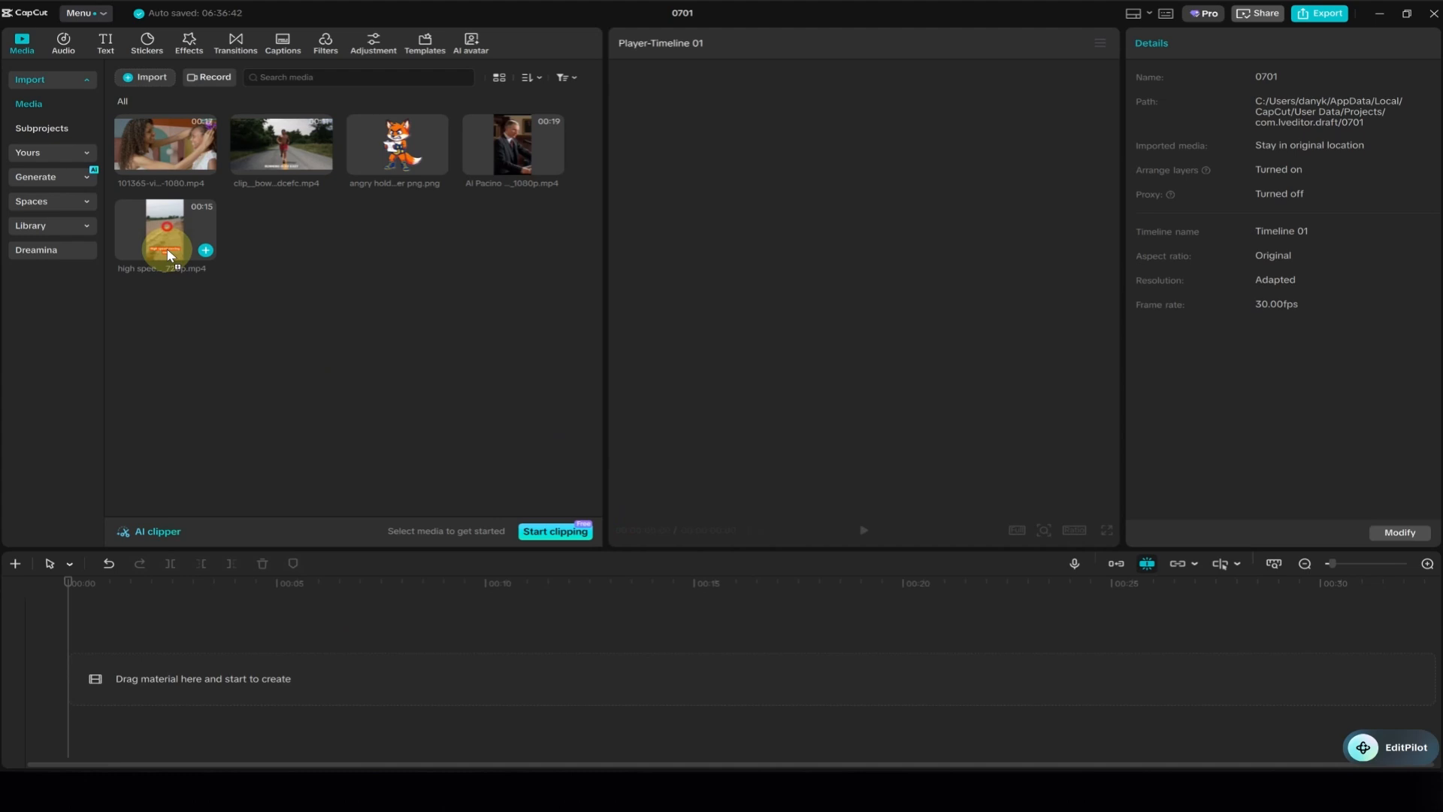
drag(169, 256, 143, 665)
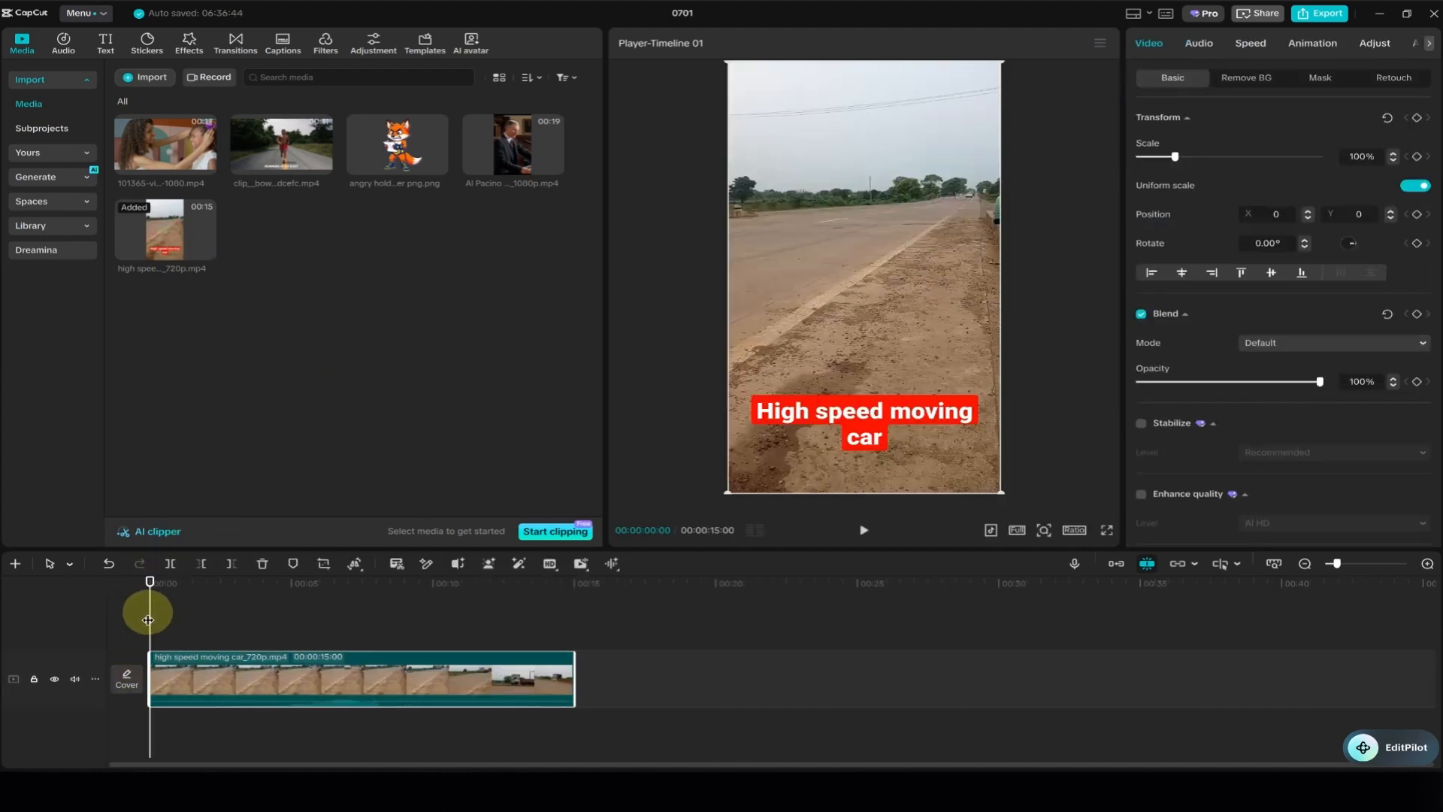
Enable Stabilize for the high speed moving car clip and play the stabilized footage
scroll(1239, 297, down, 4)
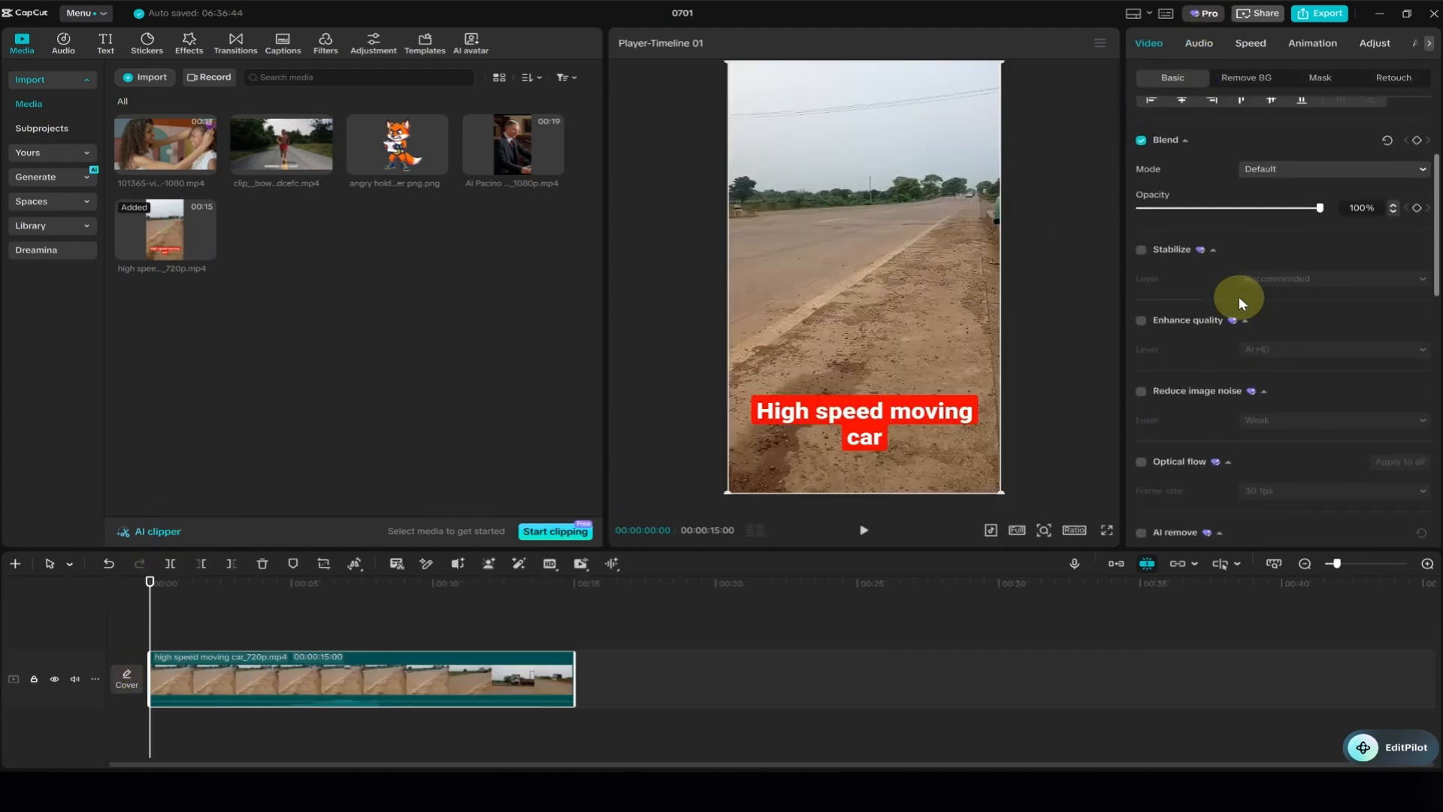
click(1142, 256)
scroll(1222, 308, down, 3)
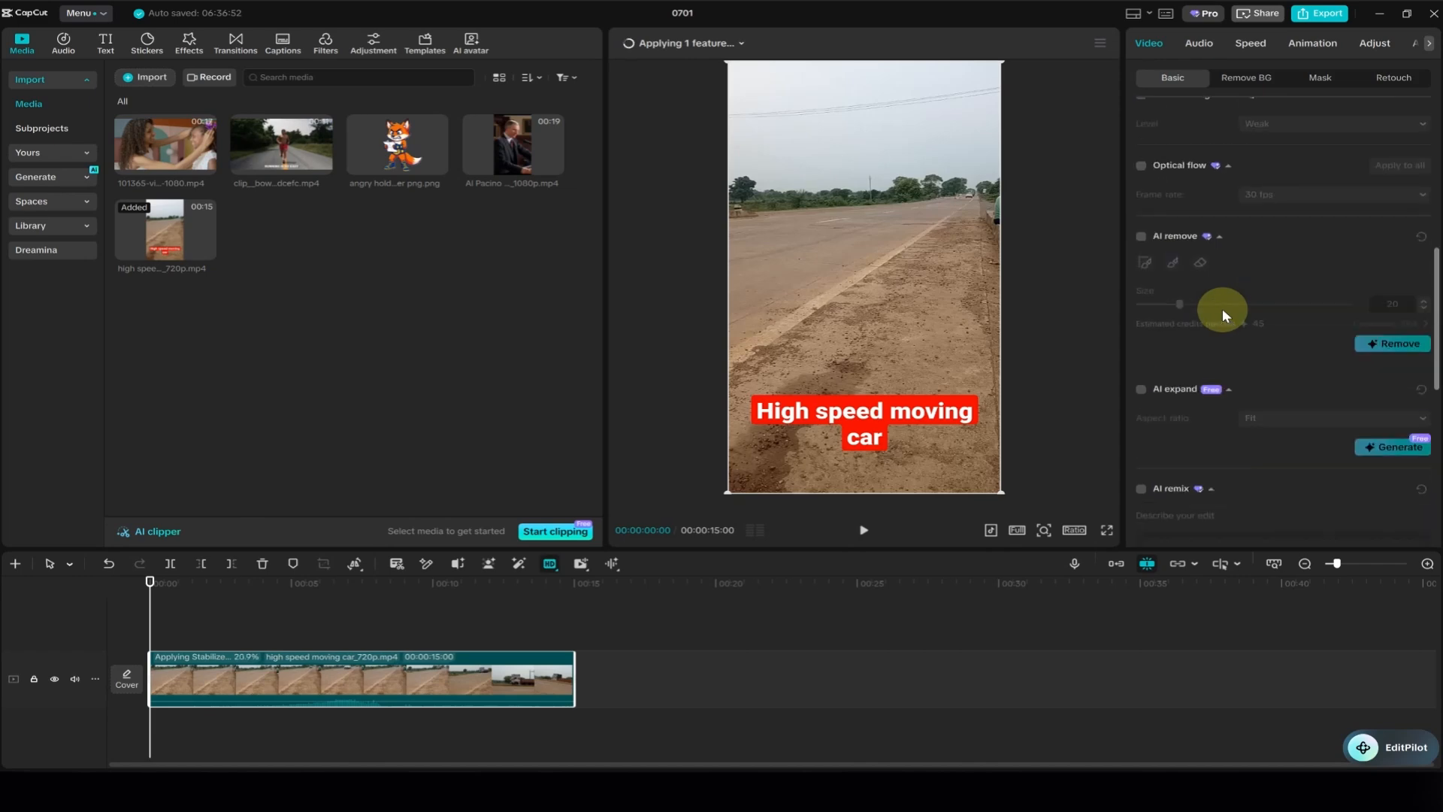
click(859, 534)
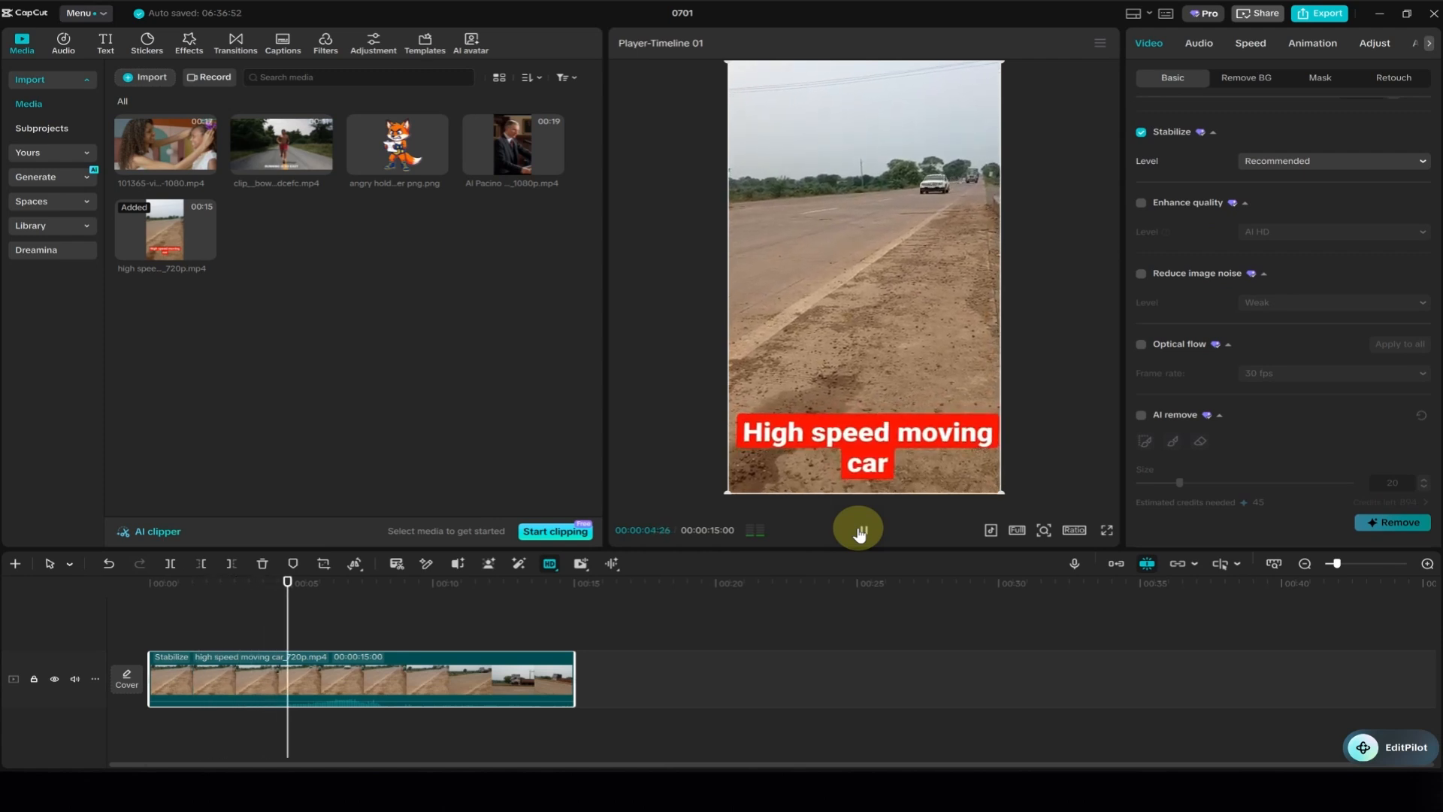
click(858, 533)
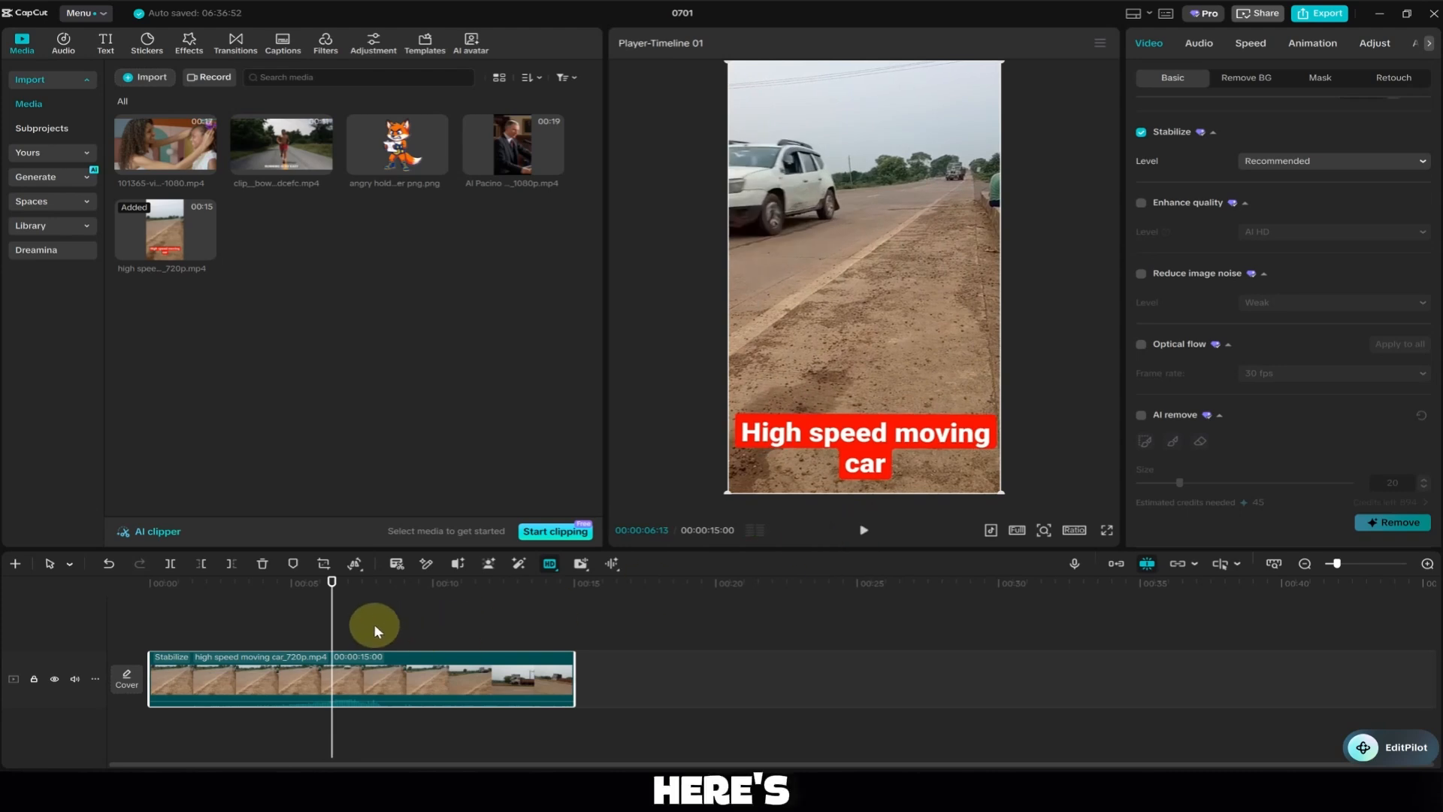
Undo and reapply Stabilize on the car clip, playing it from the start to compare both versions
key(ctrl+z)
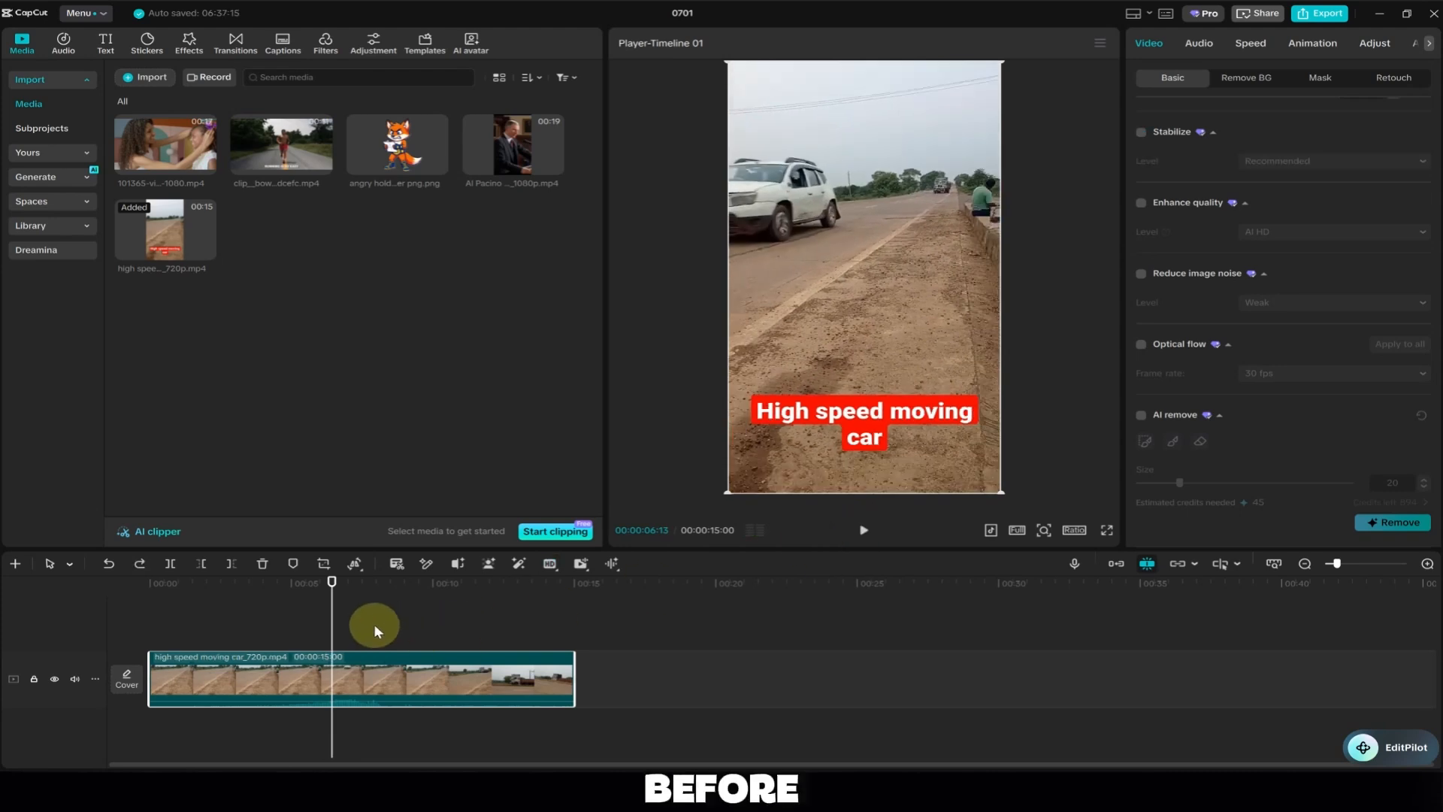
click(151, 606)
click(870, 539)
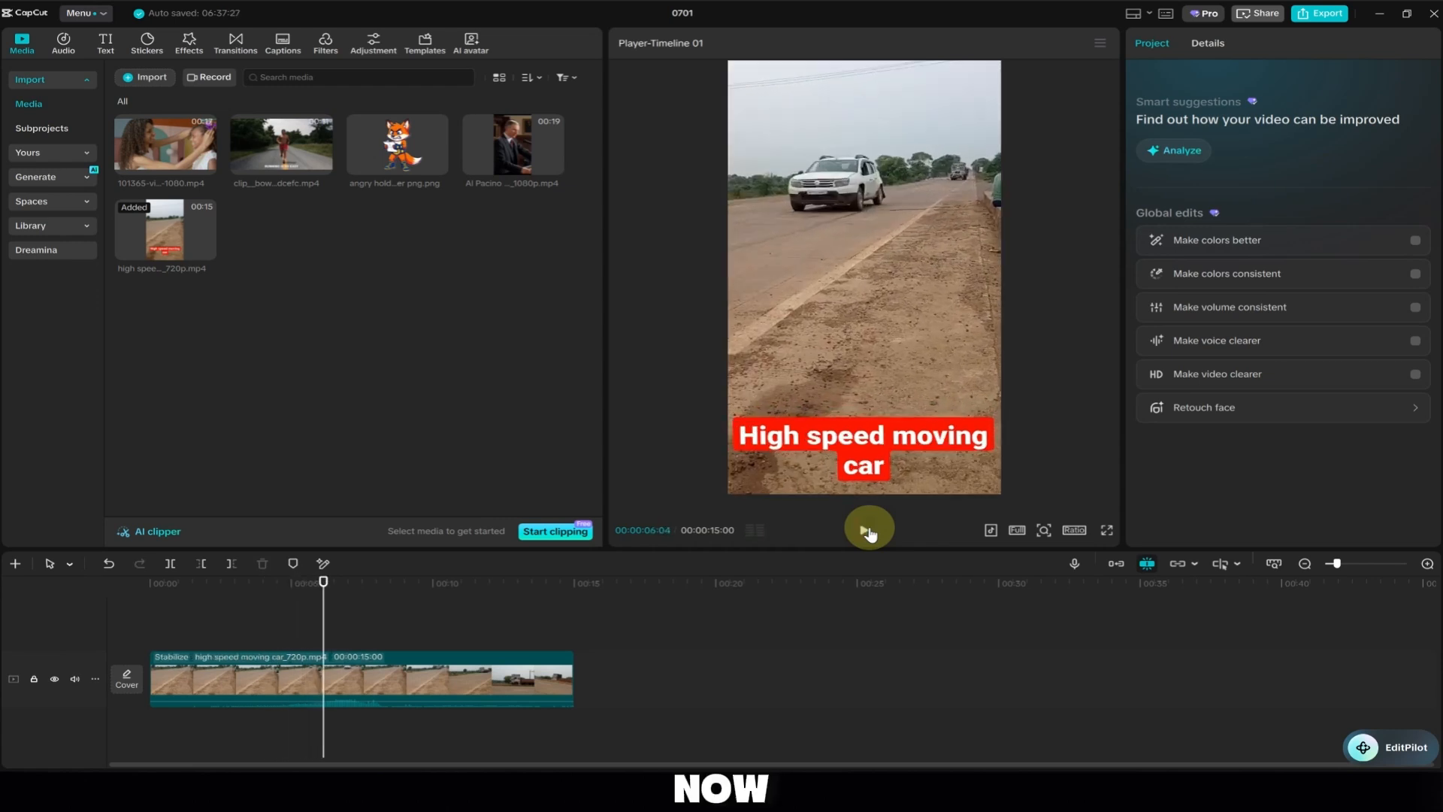
Enable Optical flow for the car clip and play it back from near the start
click(429, 676)
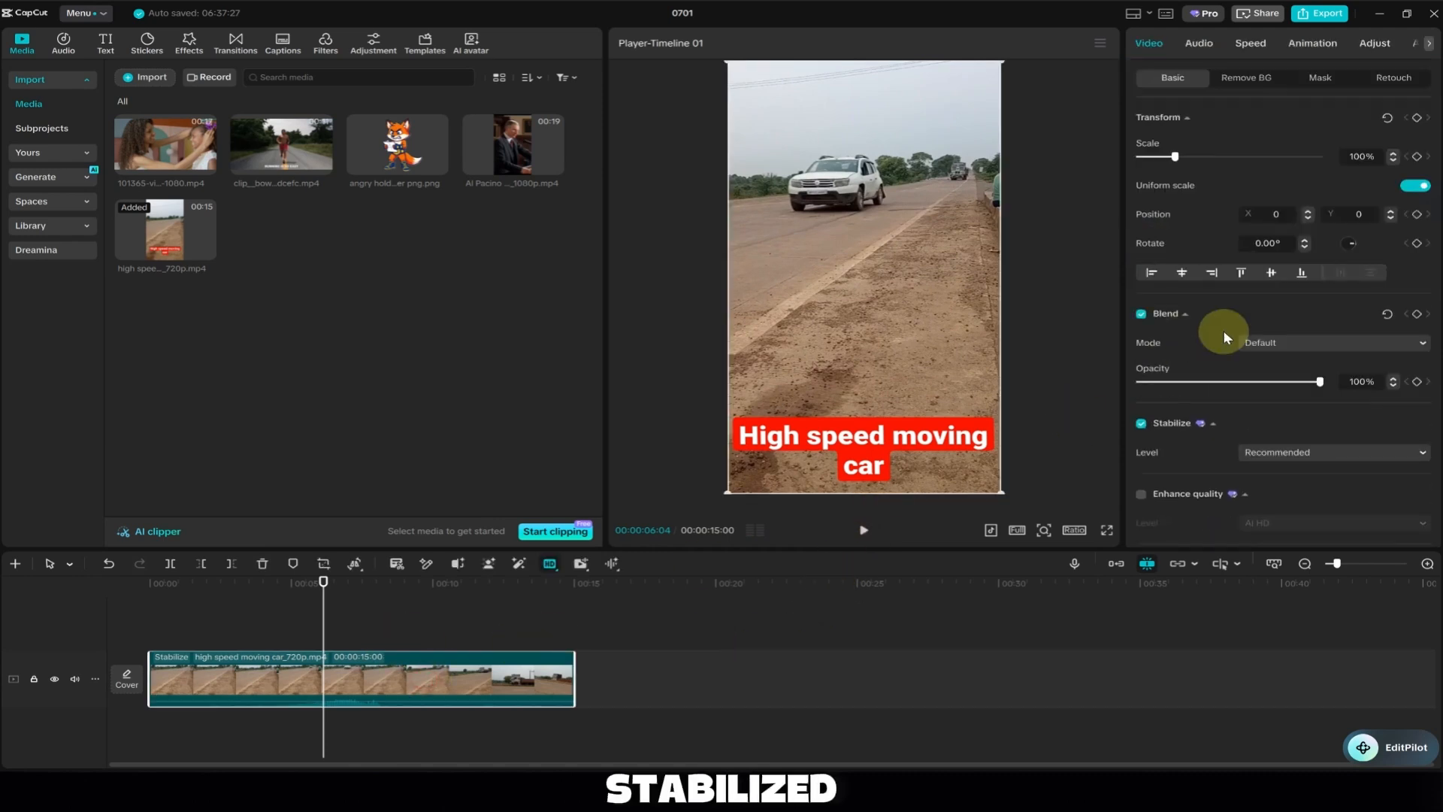
scroll(1229, 311, down, 1)
scroll(1230, 311, down, 2)
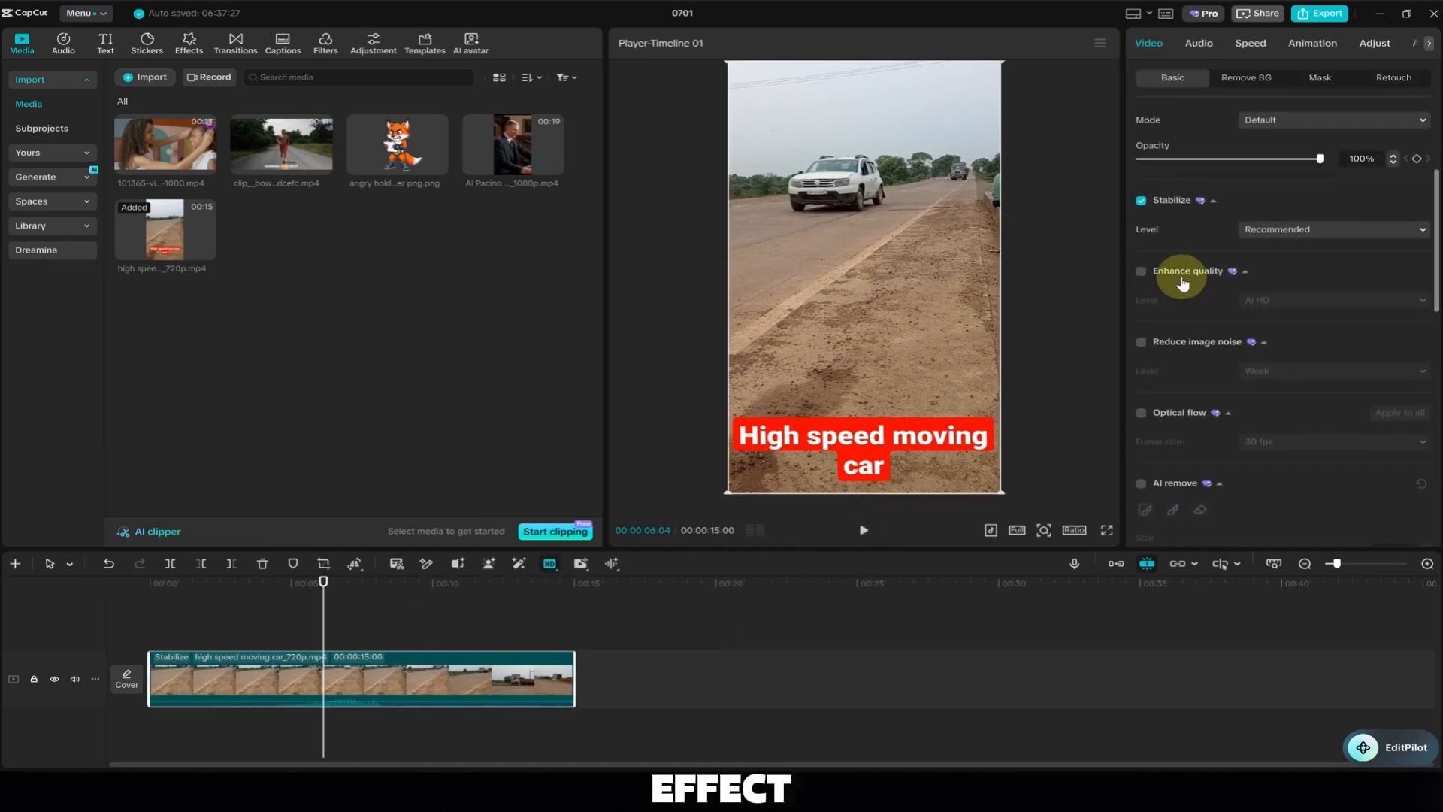
scroll(1163, 345, down, 1)
click(1141, 316)
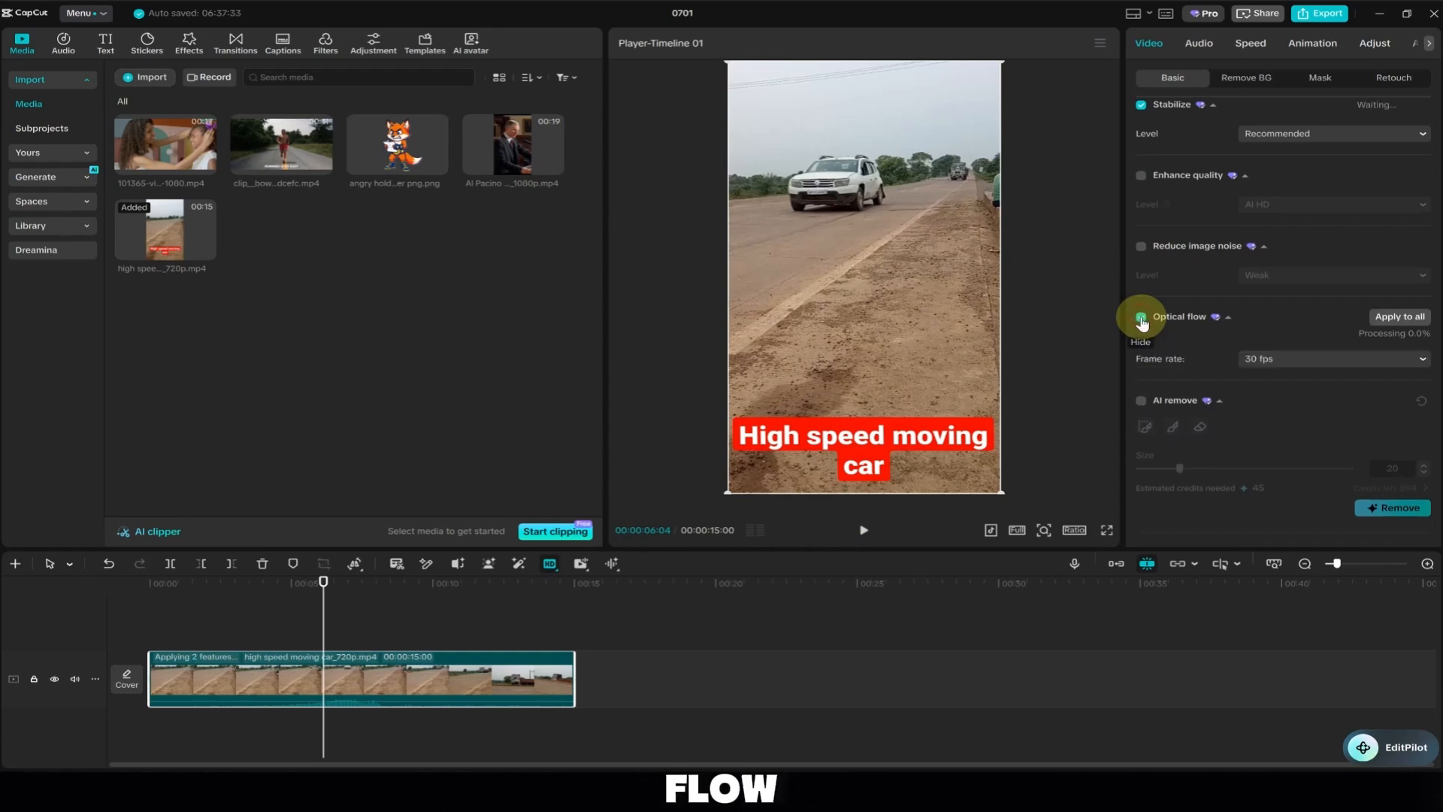
click(167, 624)
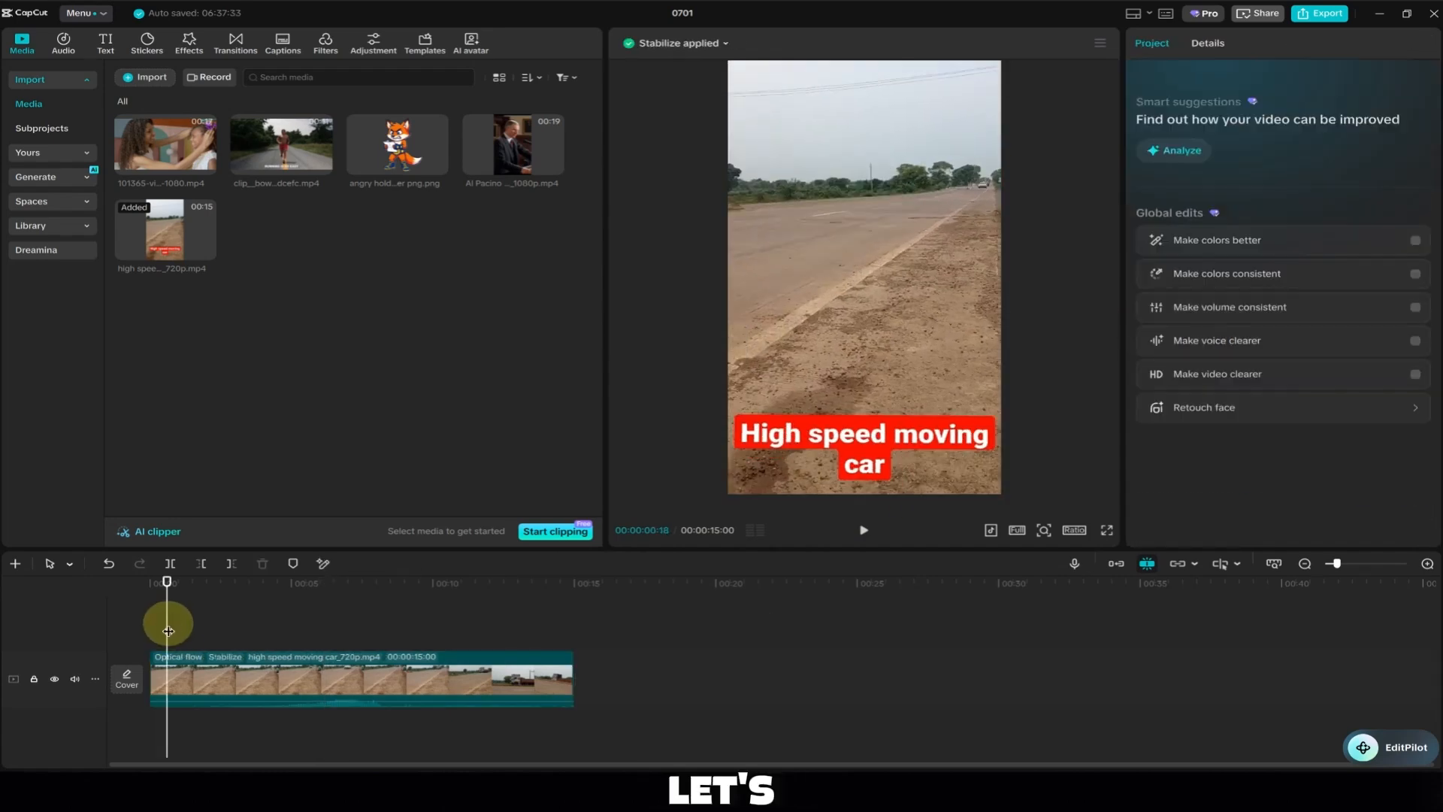
click(864, 532)
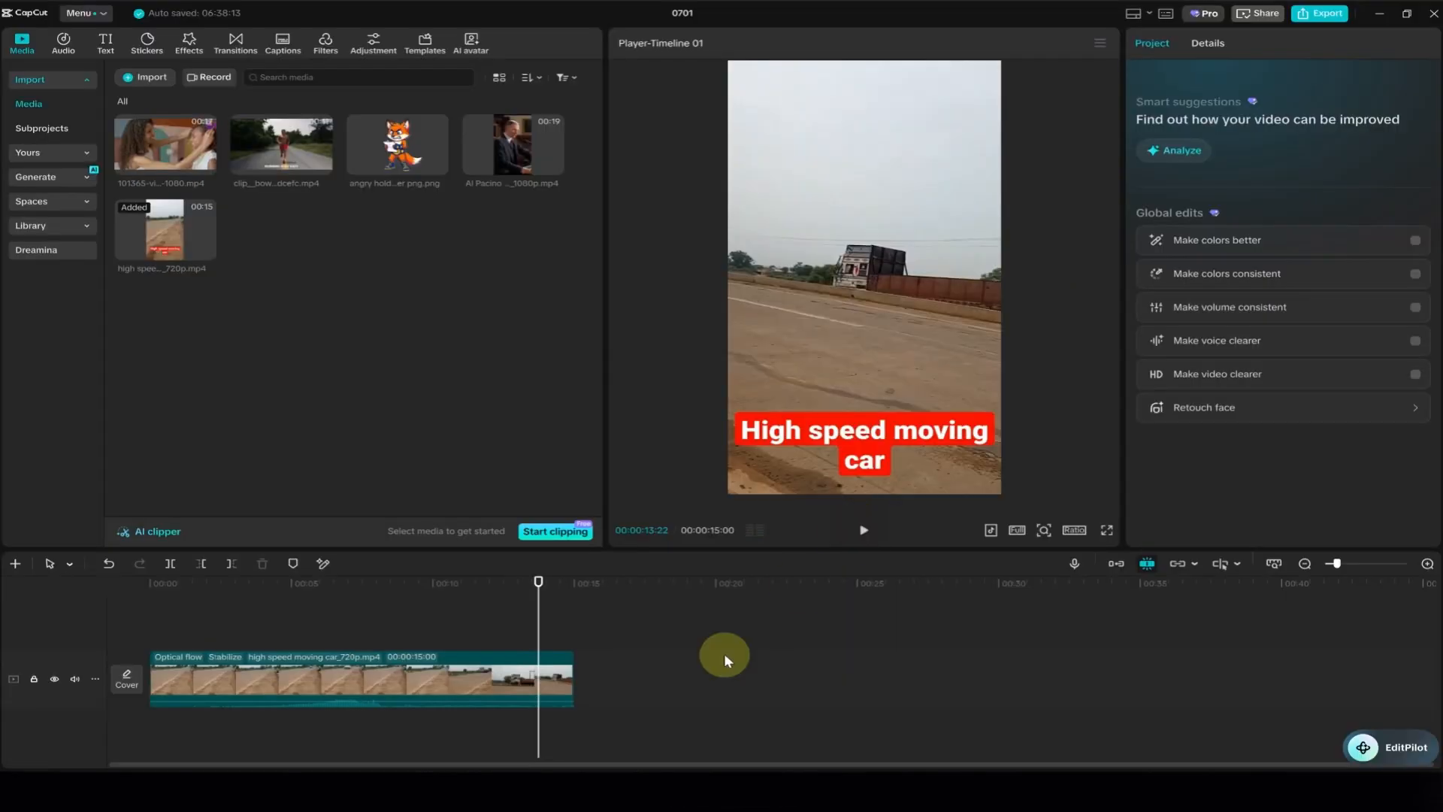
Expand the car clip's Lip sync and Relight settings and examine their options
click(536, 690)
scroll(1288, 332, down, 2)
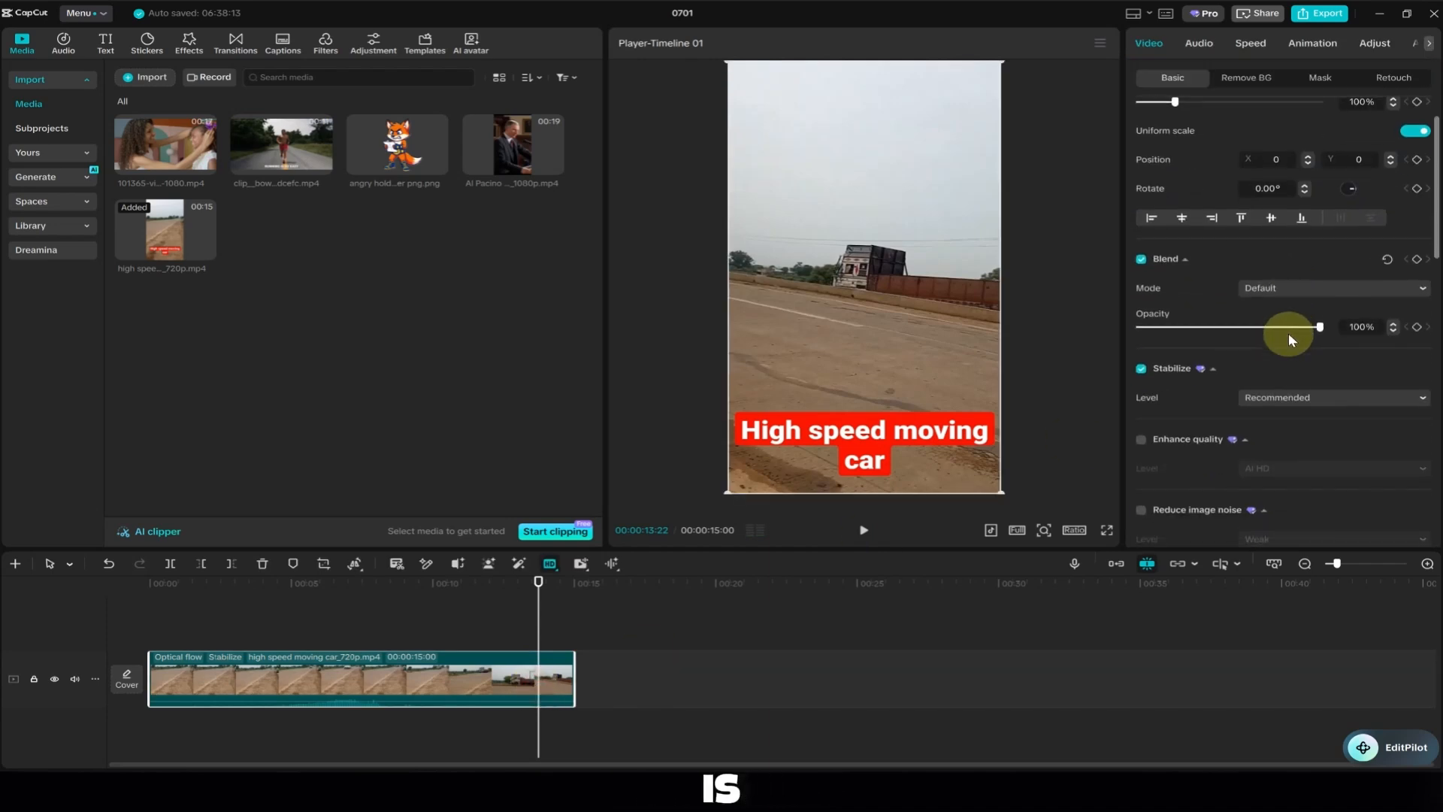
scroll(1301, 351, down, 3)
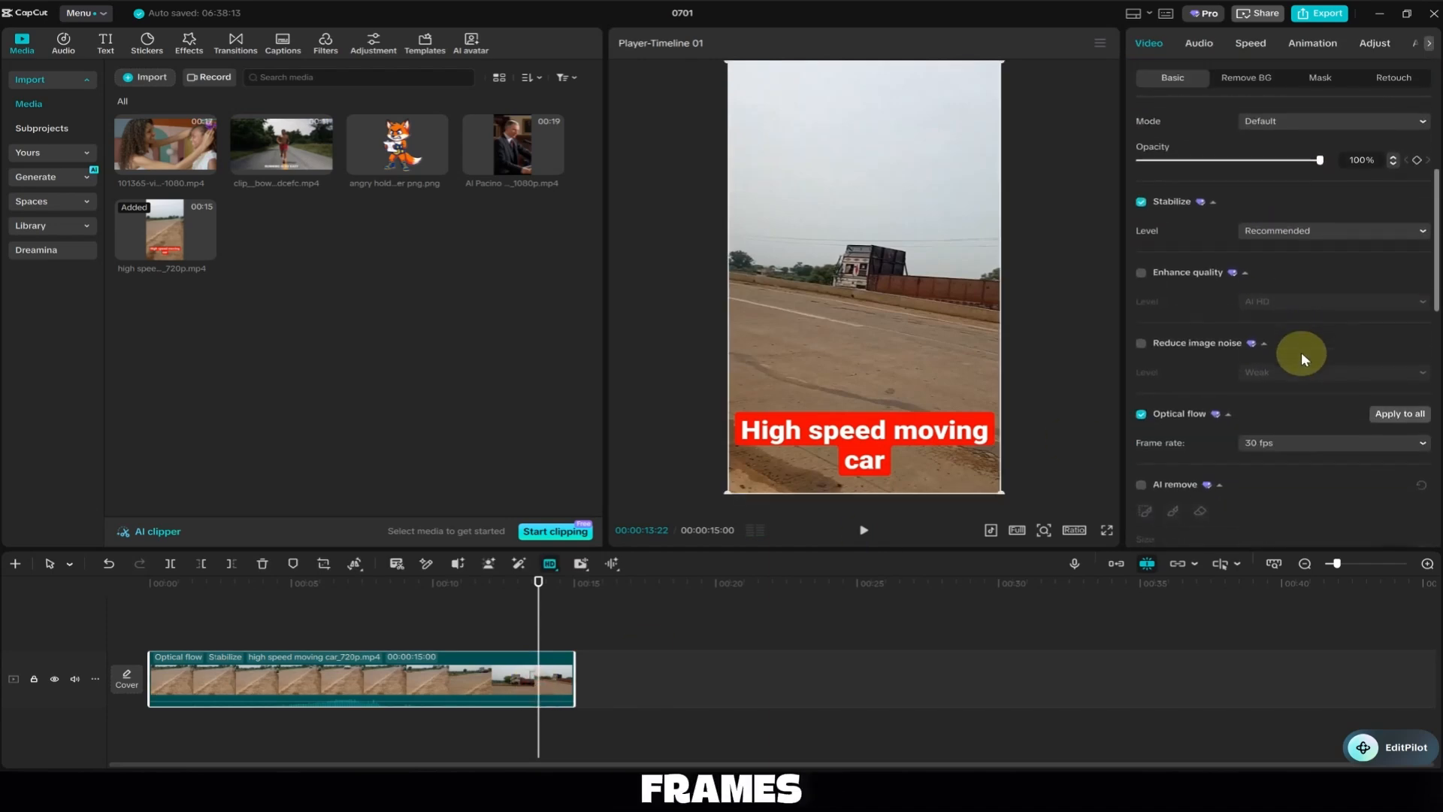
scroll(1301, 352, down, 8)
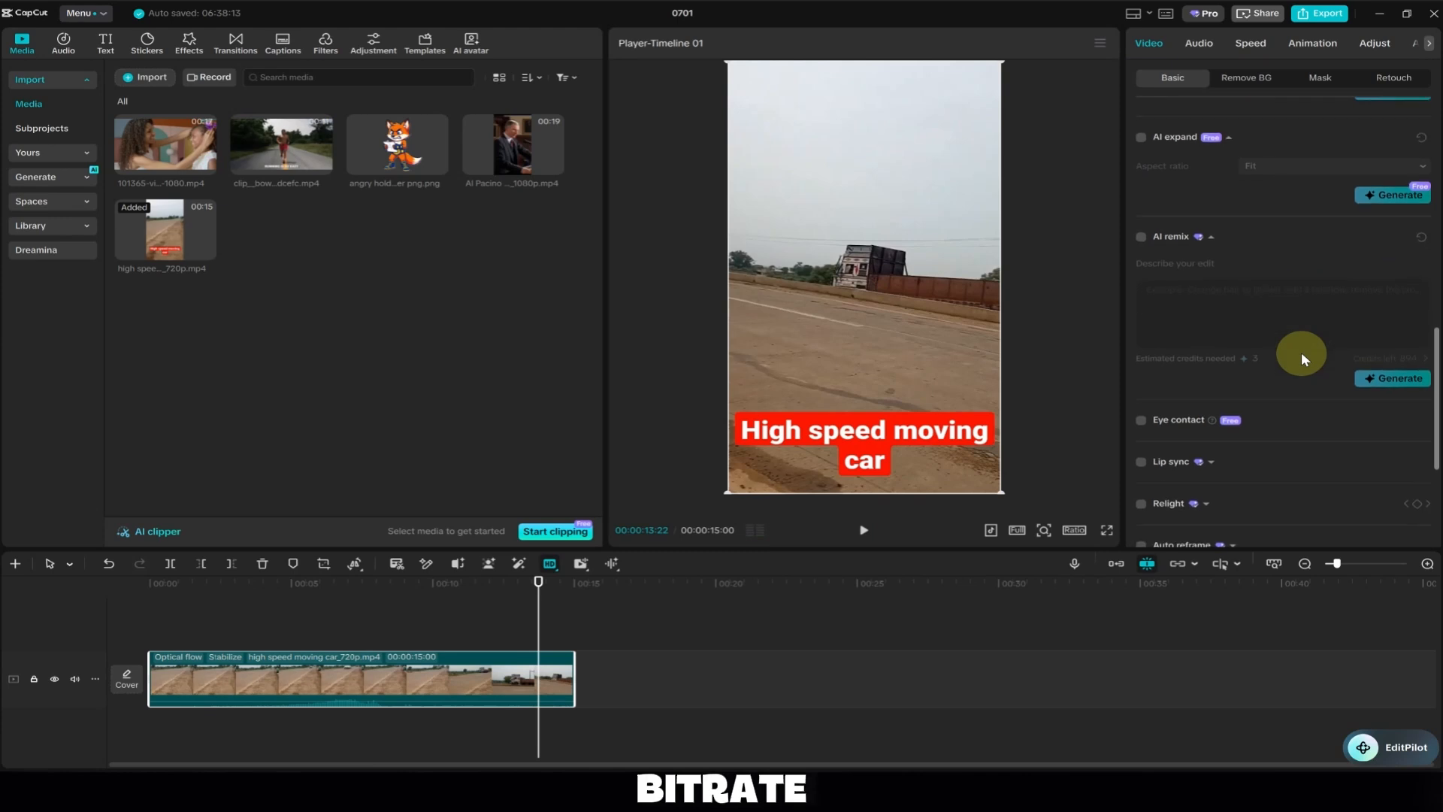
scroll(1300, 351, down, 3)
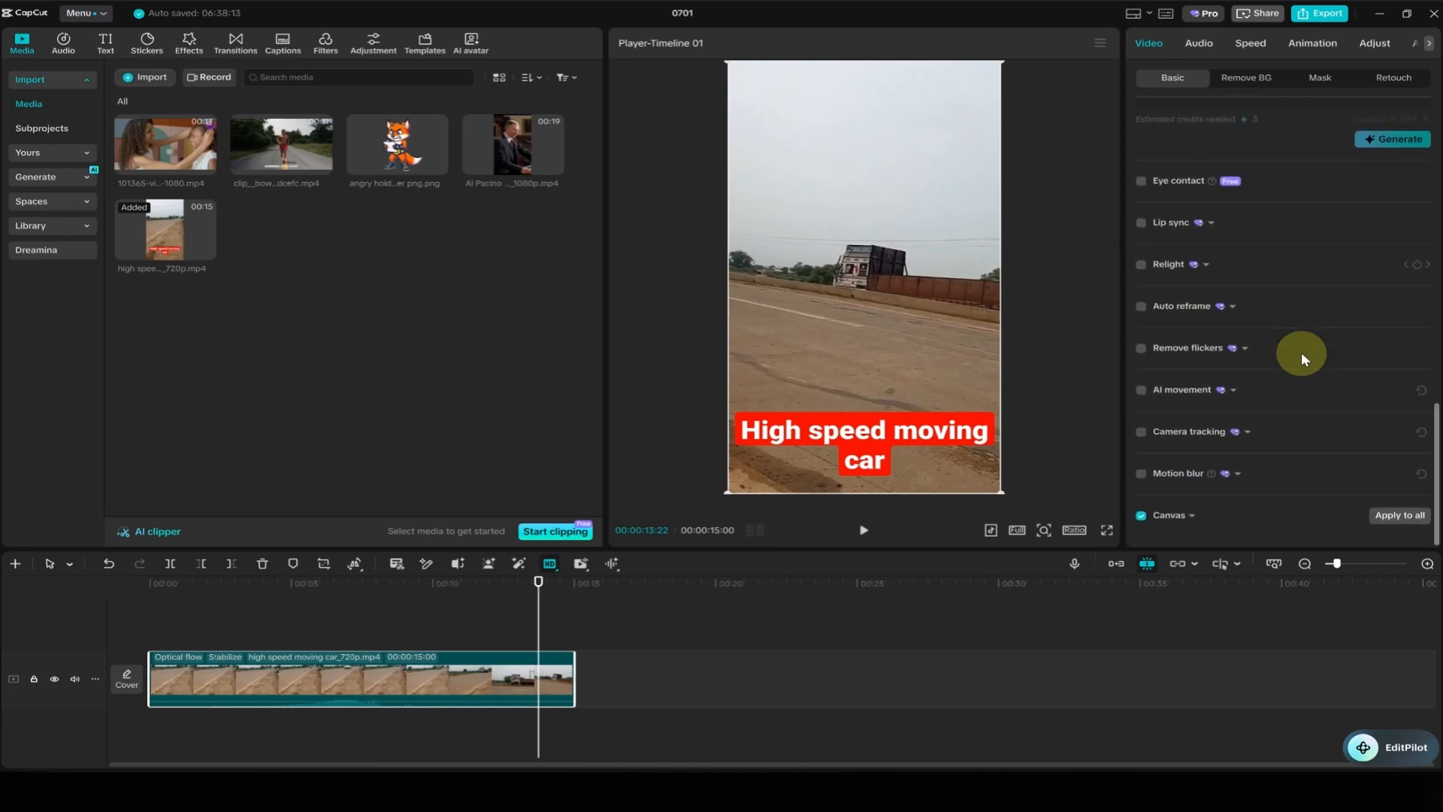
click(1218, 225)
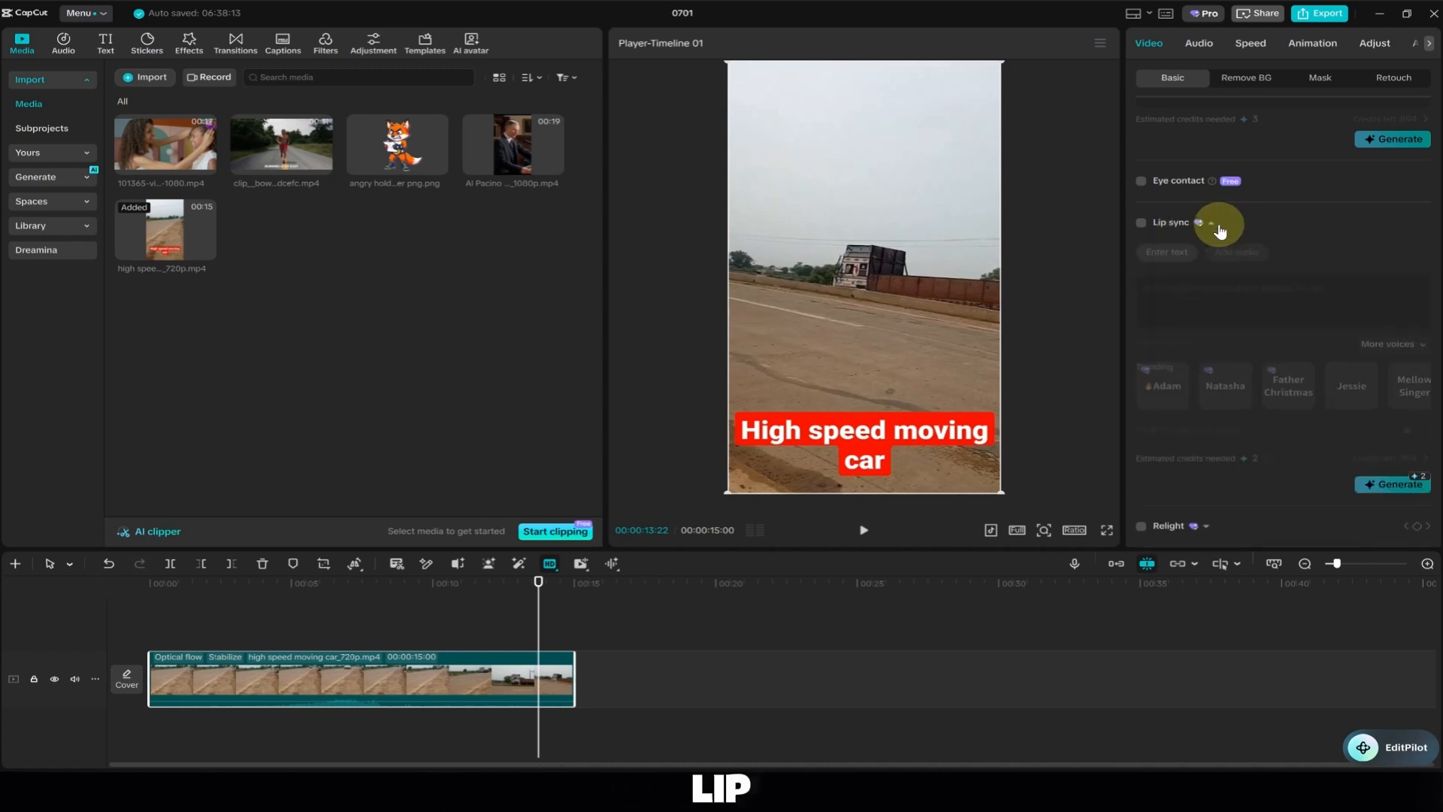
scroll(1219, 229, down, 1)
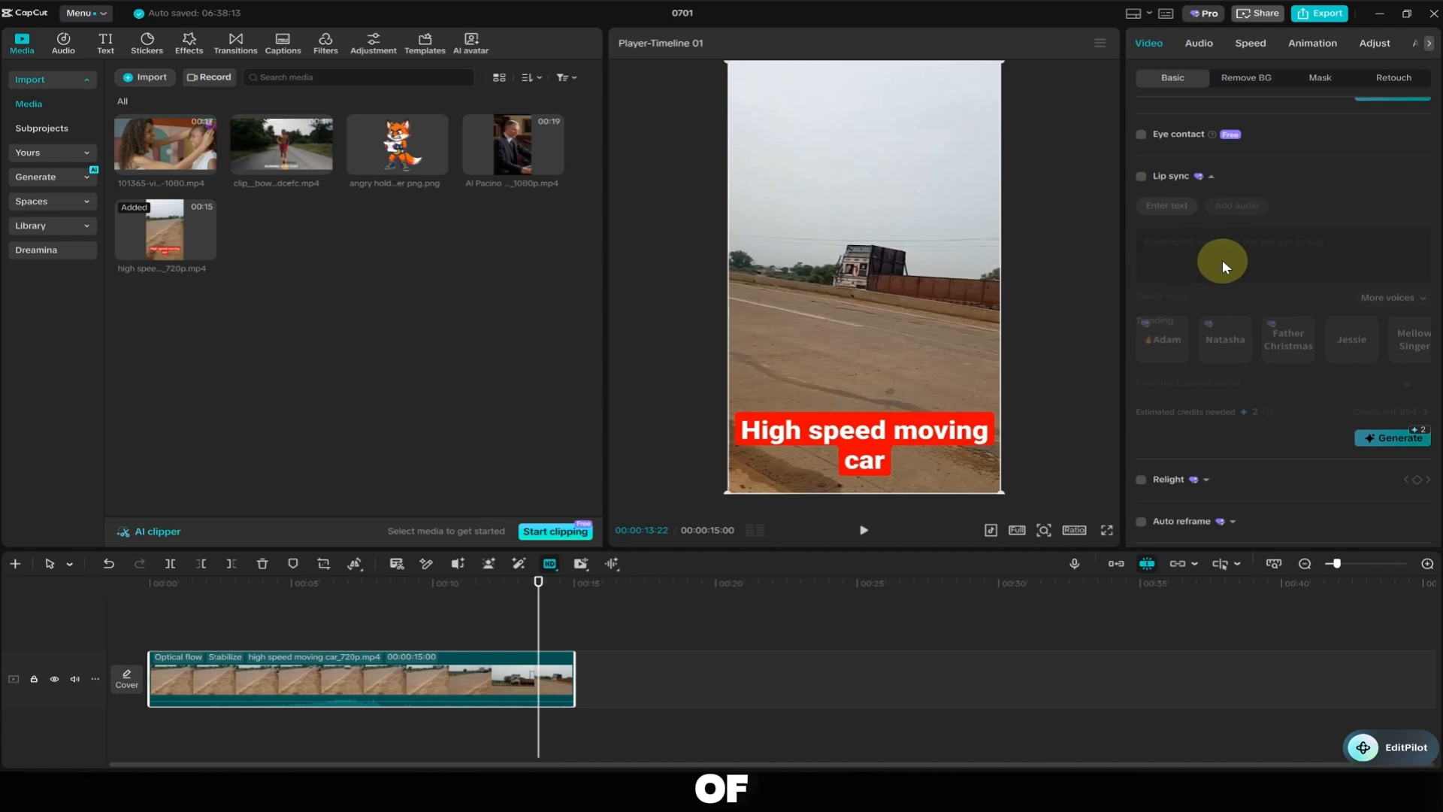
scroll(1222, 259, down, 1)
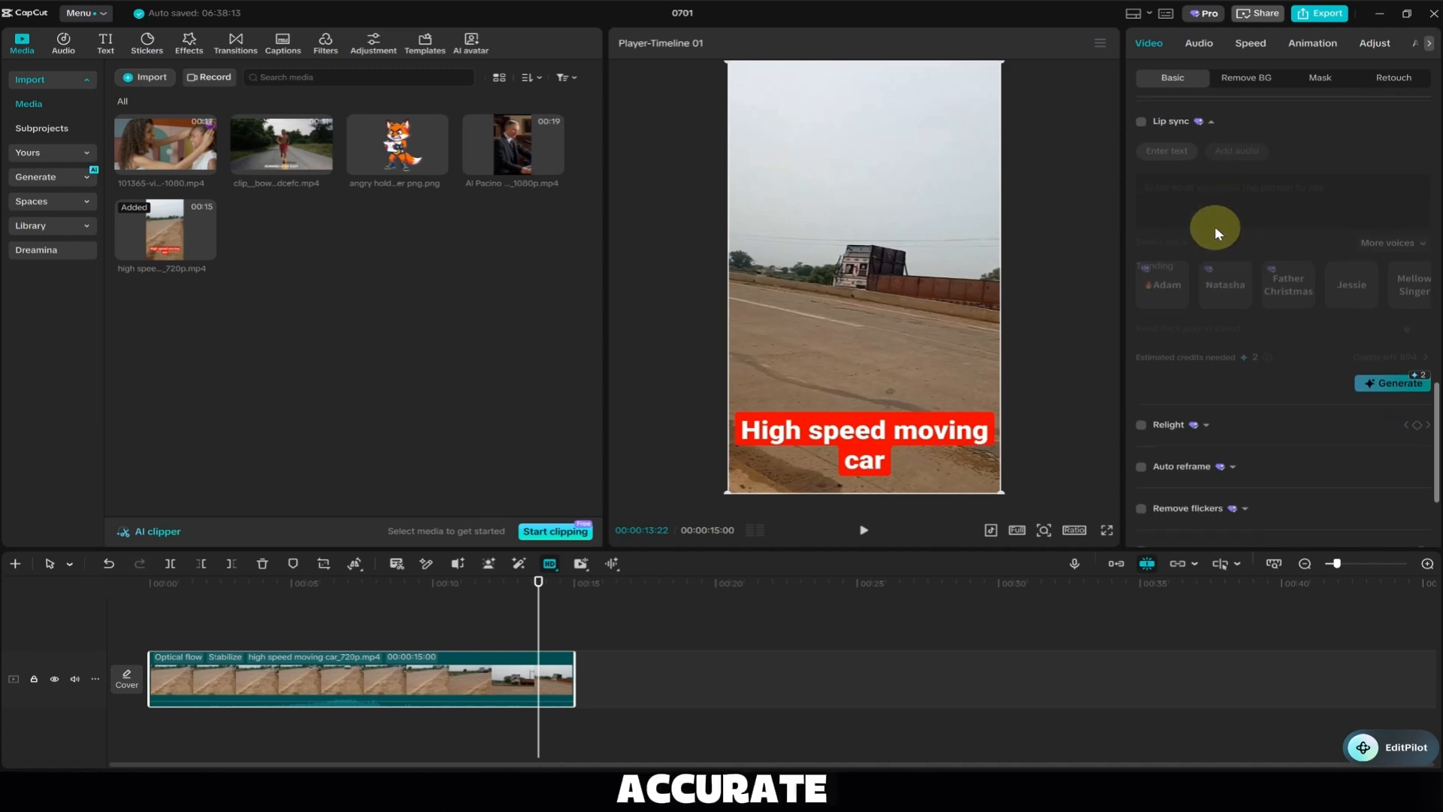
scroll(1215, 227, up, 2)
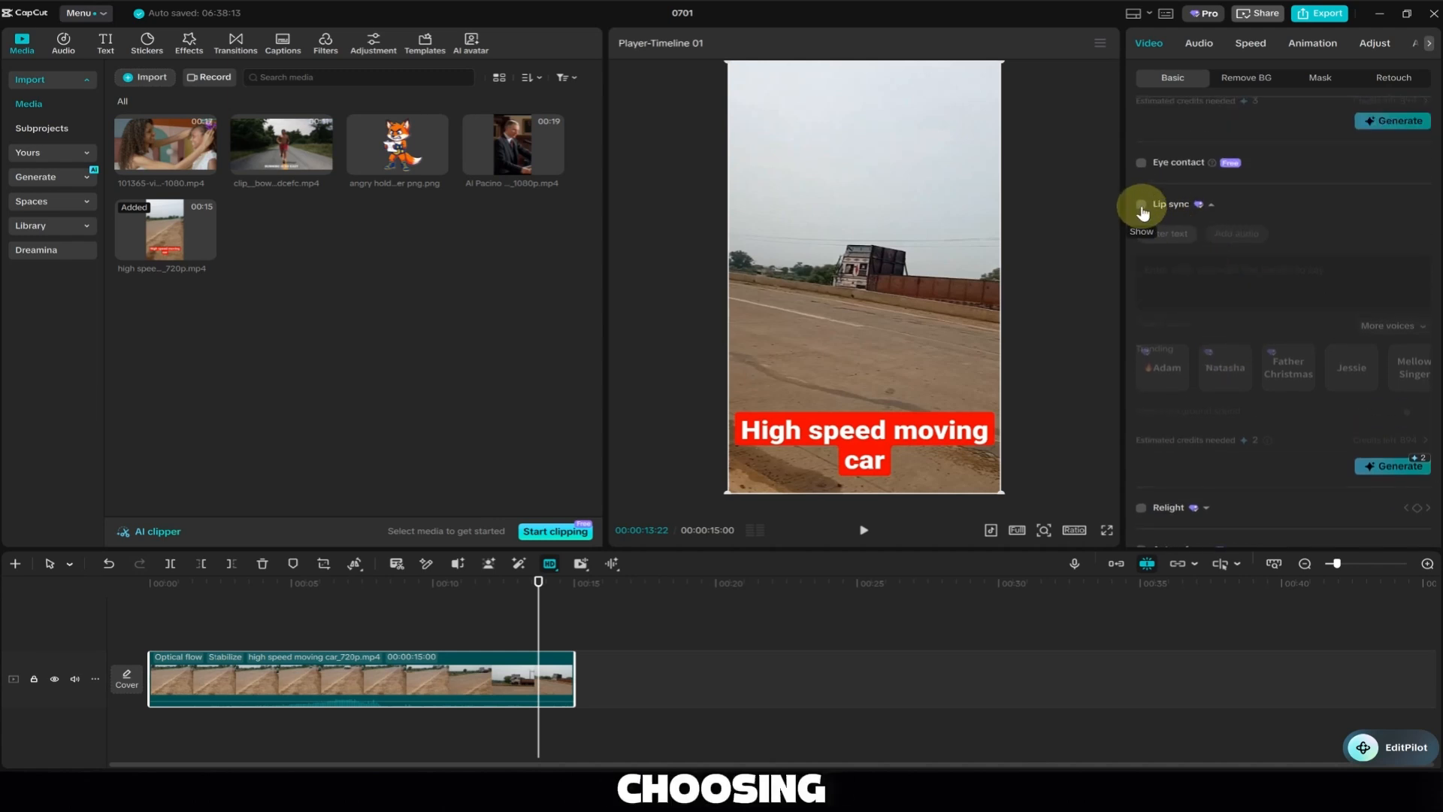
scroll(1214, 300, down, 5)
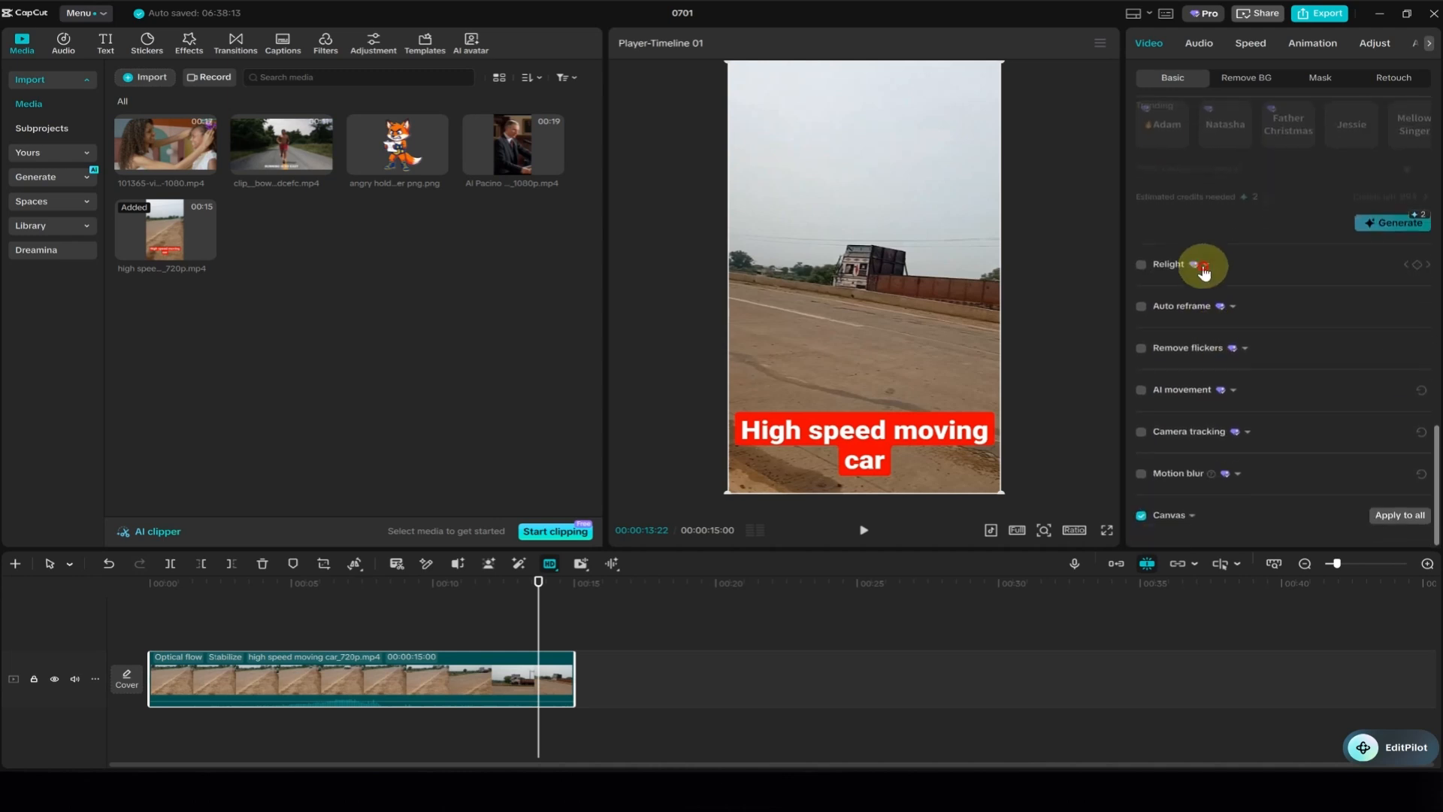
click(1203, 266)
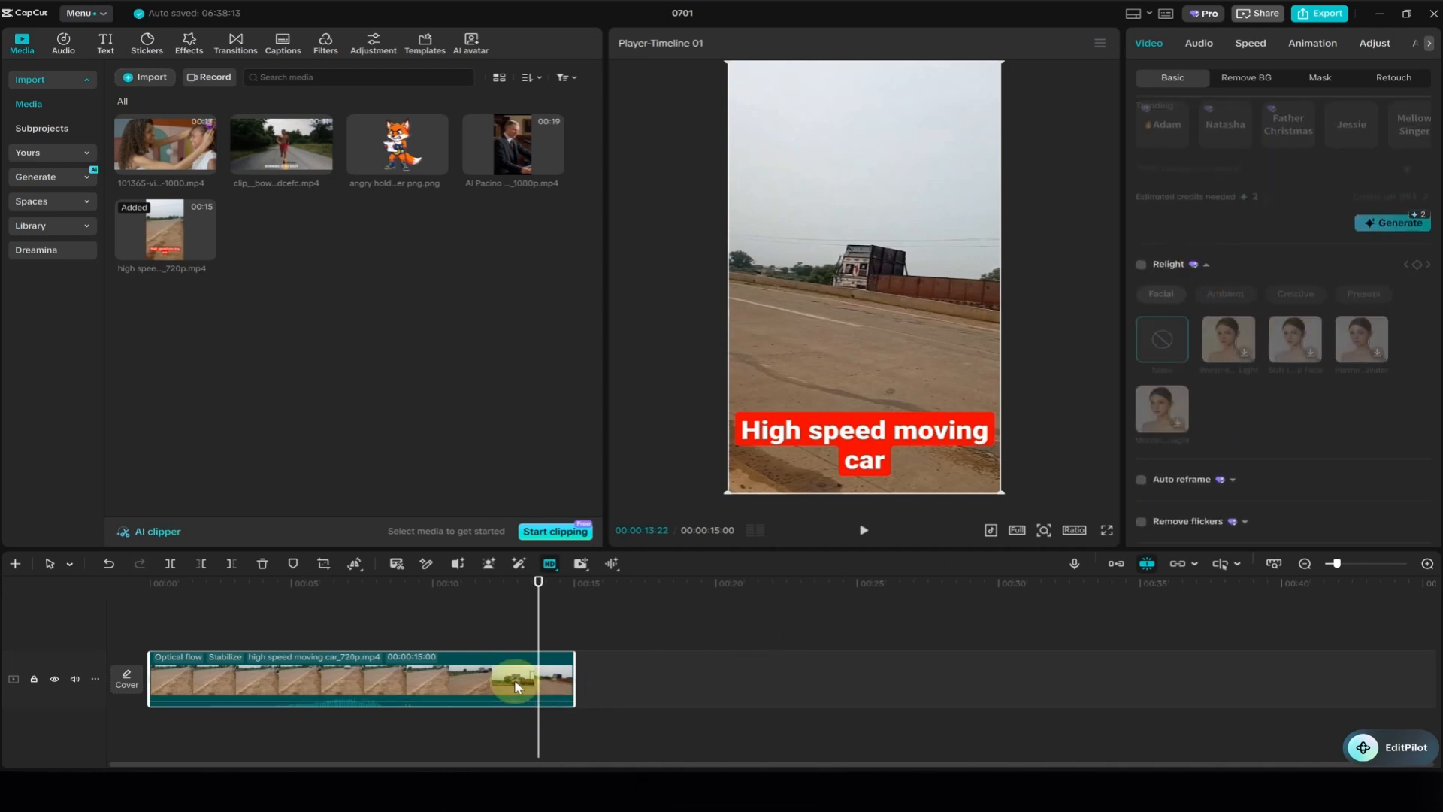
Replace the car clip on the main track with the 101365-video-1080.mp4 clip and enable Relight with the first warm facial light
key(Delete)
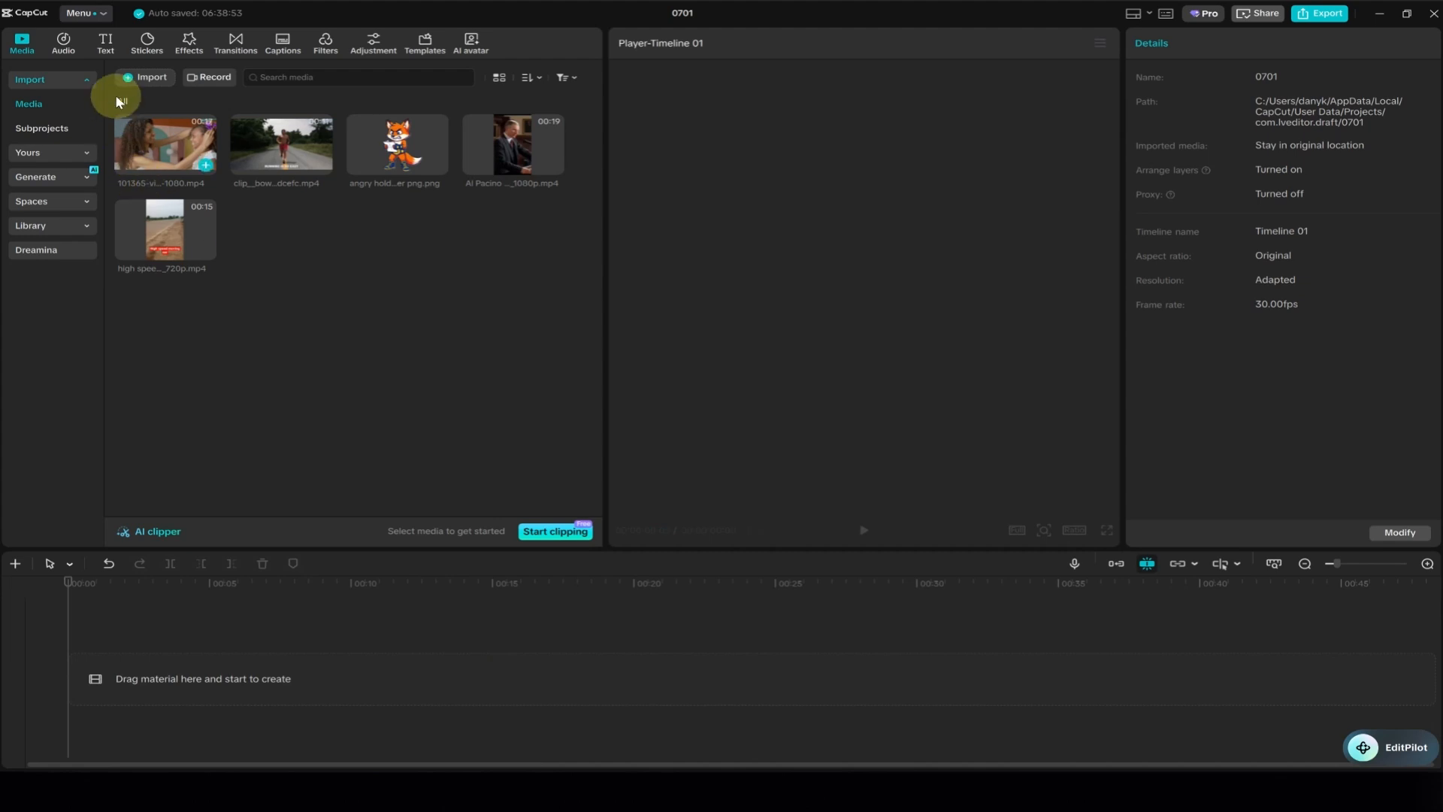
drag(156, 150, 200, 671)
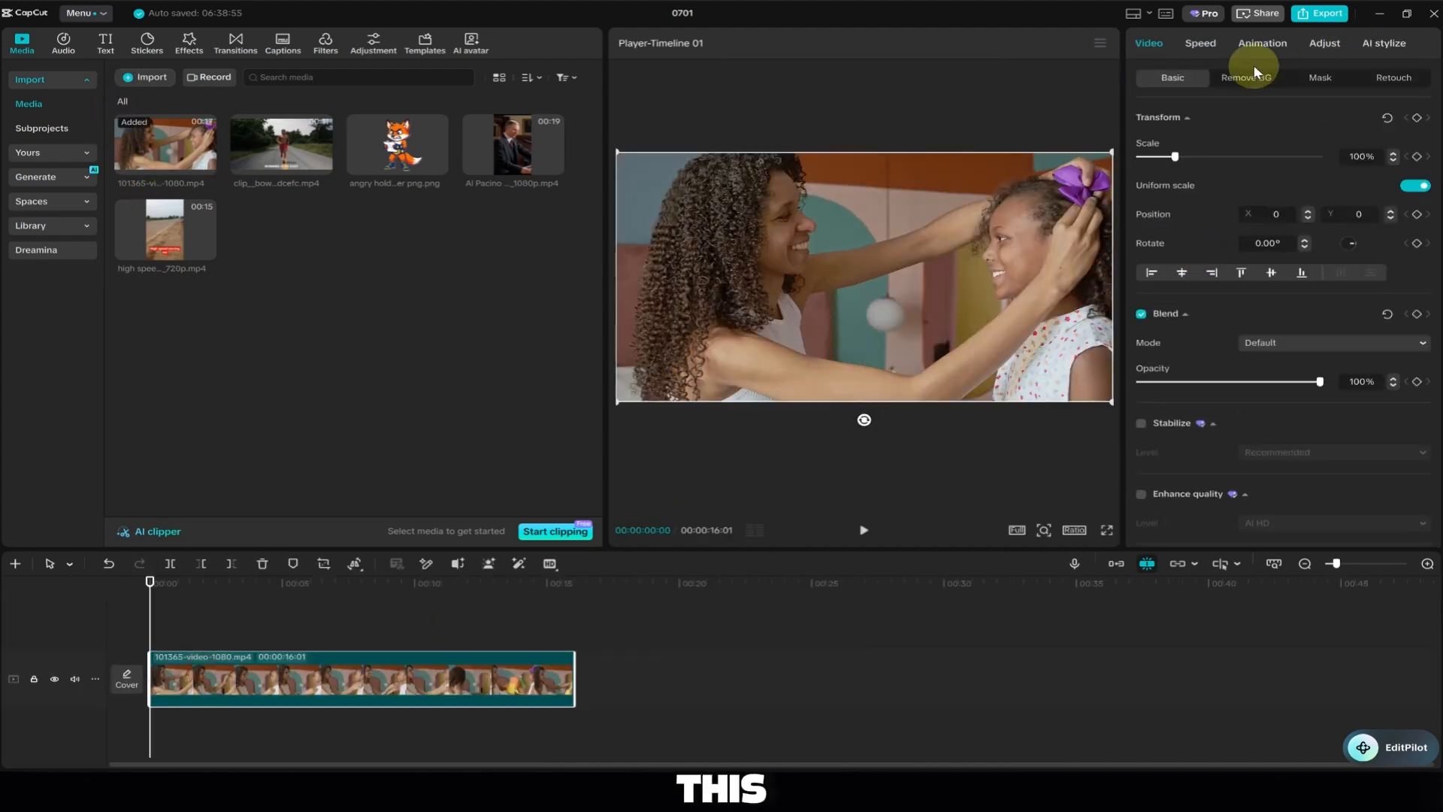
scroll(1216, 273, down, 10)
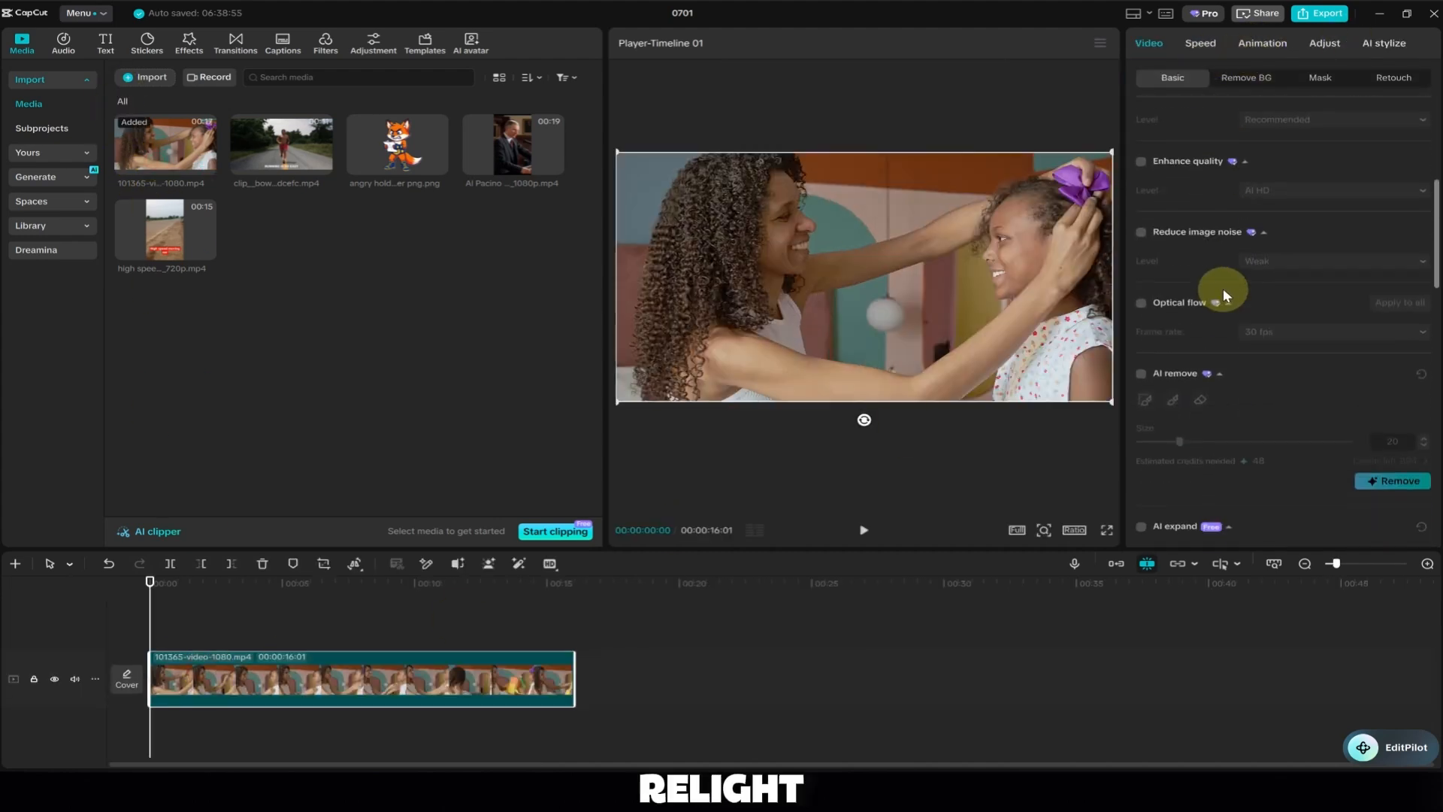
scroll(1197, 298, down, 10)
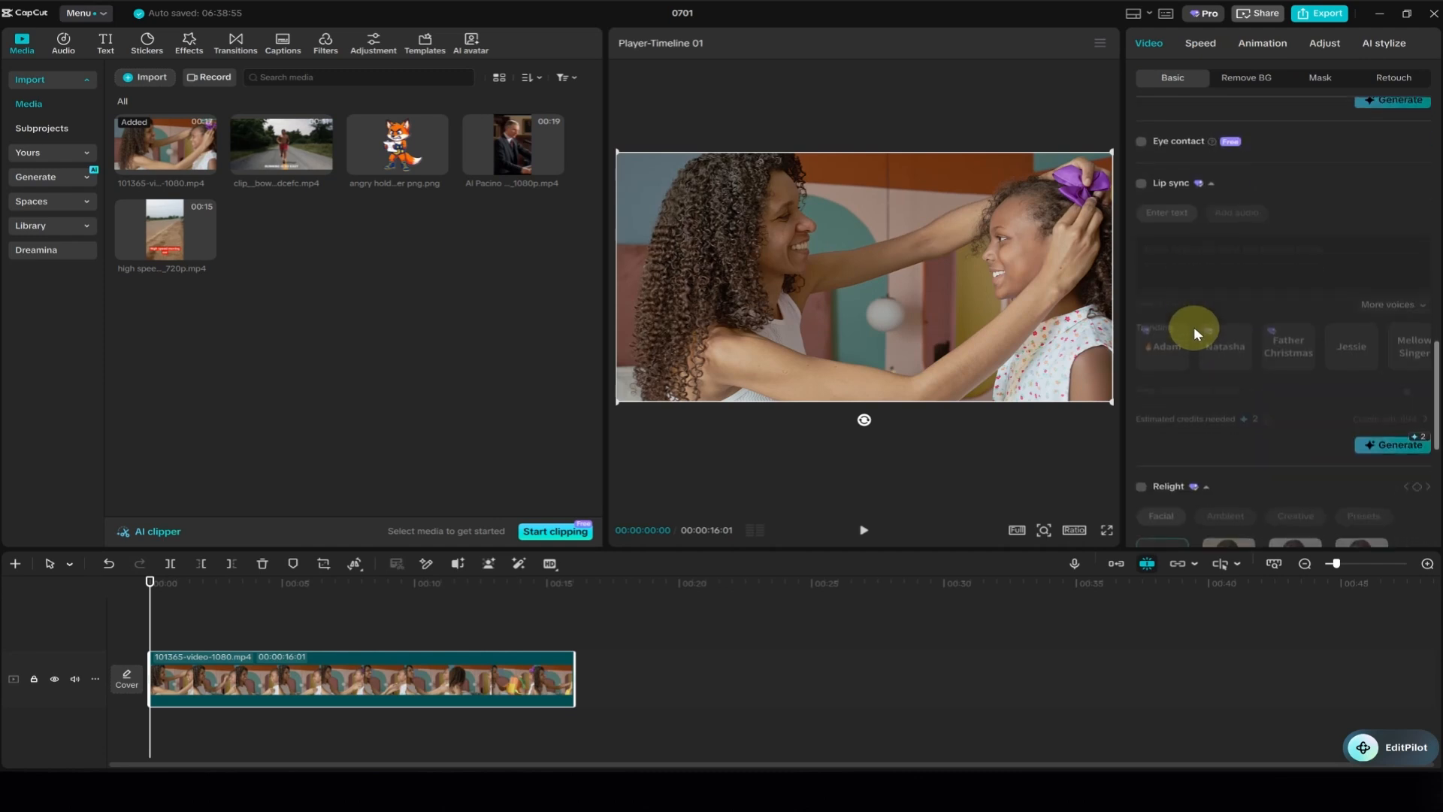
scroll(1193, 327, down, 3)
click(1140, 182)
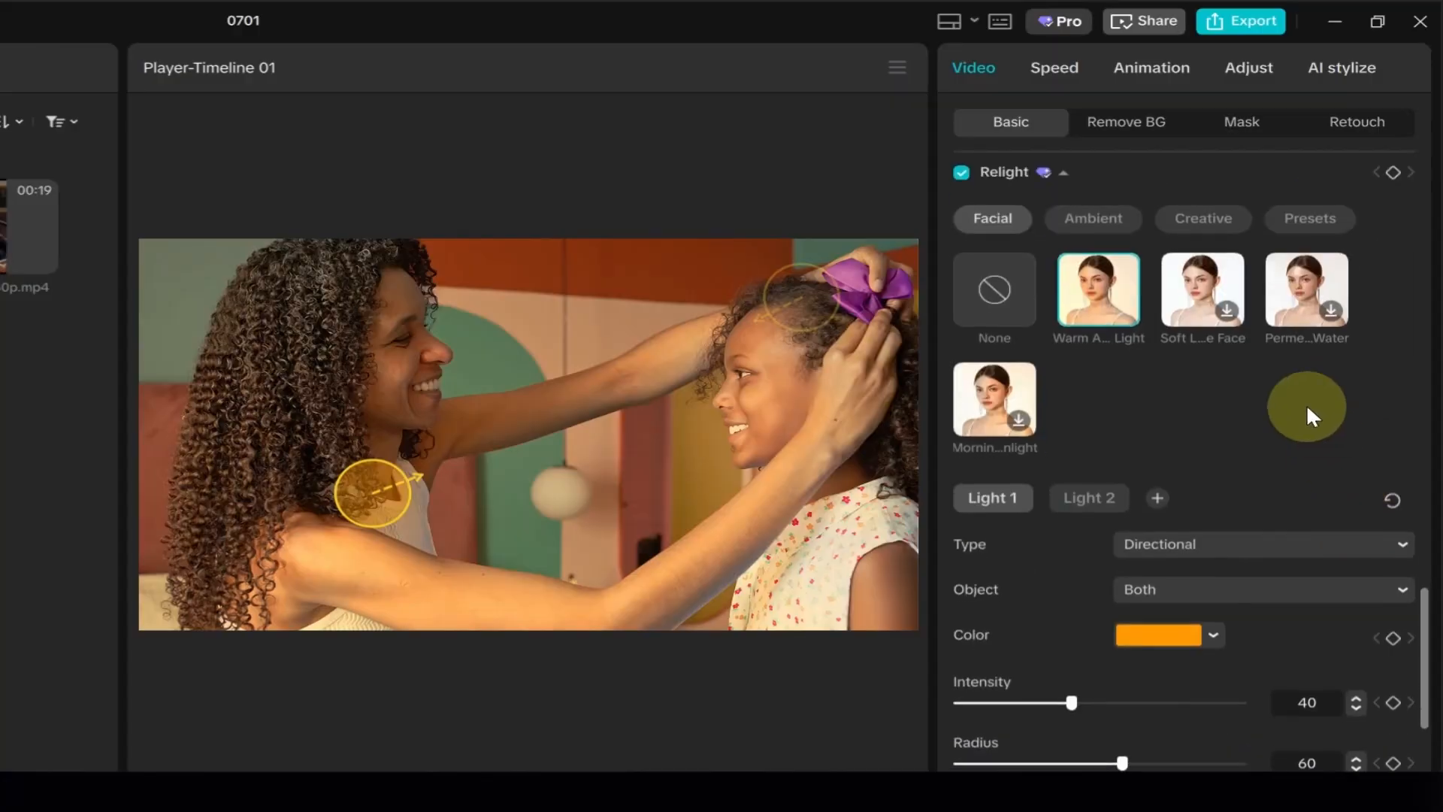
Examine the Relight settings and compare Light 1 with Light 2
scroll(1296, 391, down, 2)
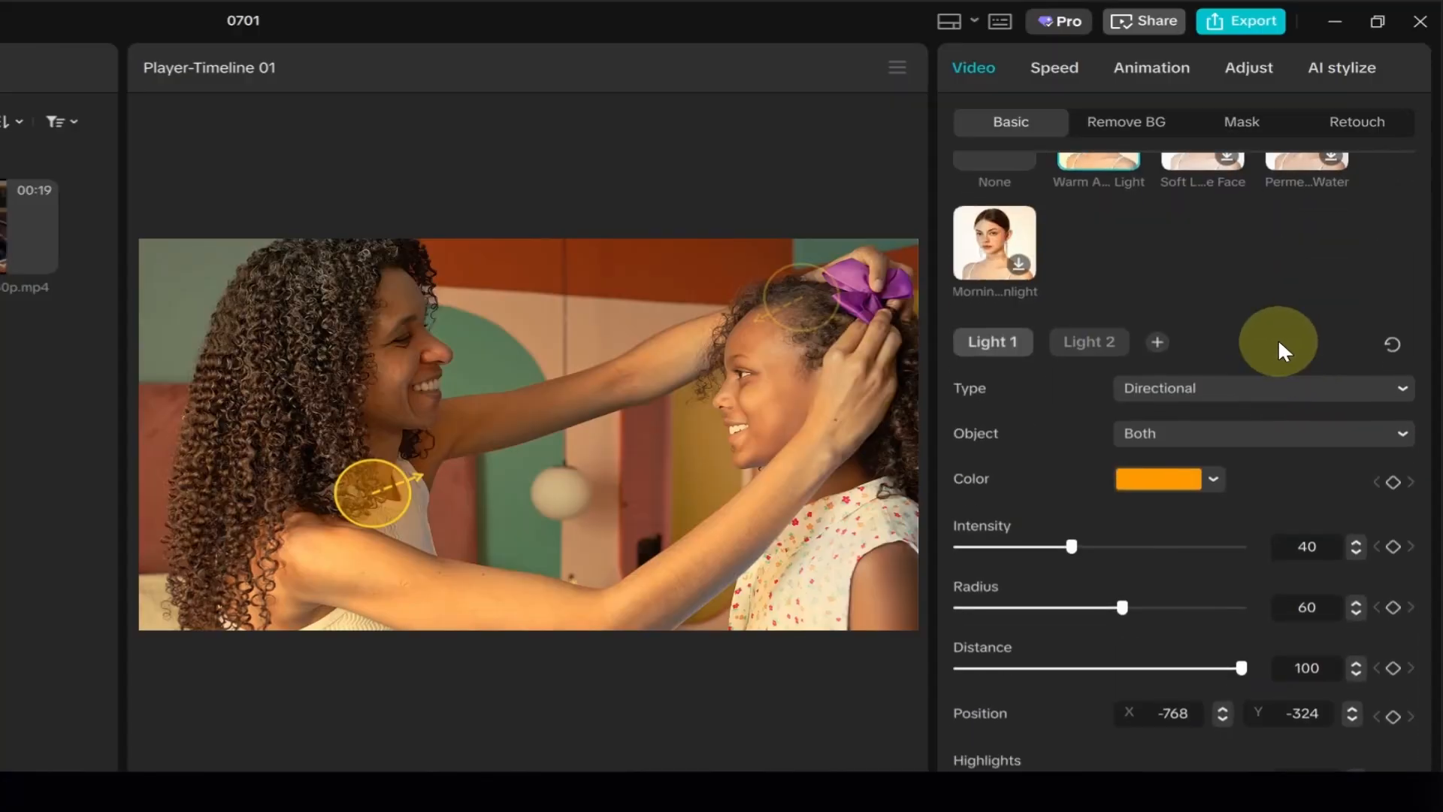
scroll(1278, 338, up, 2)
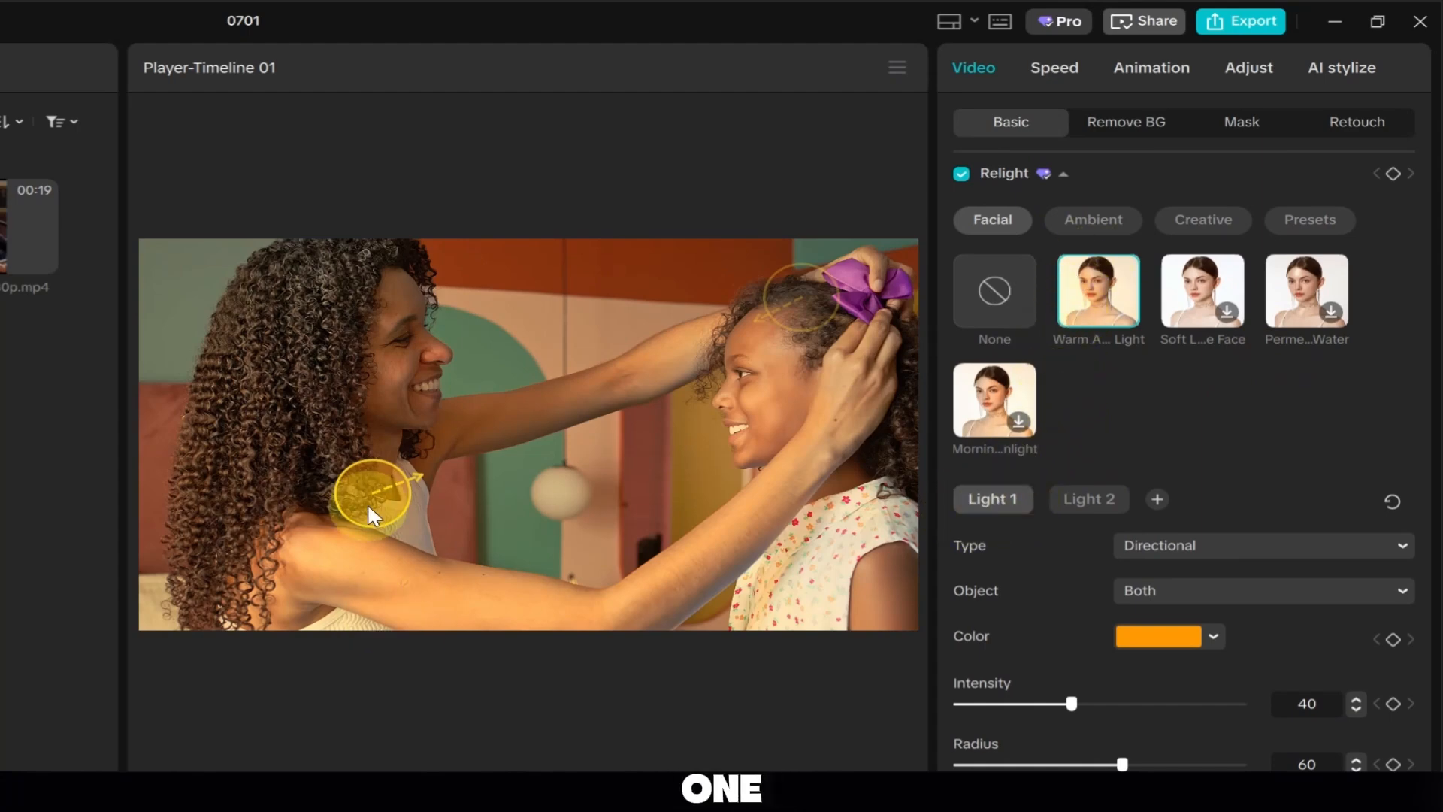
click(1089, 499)
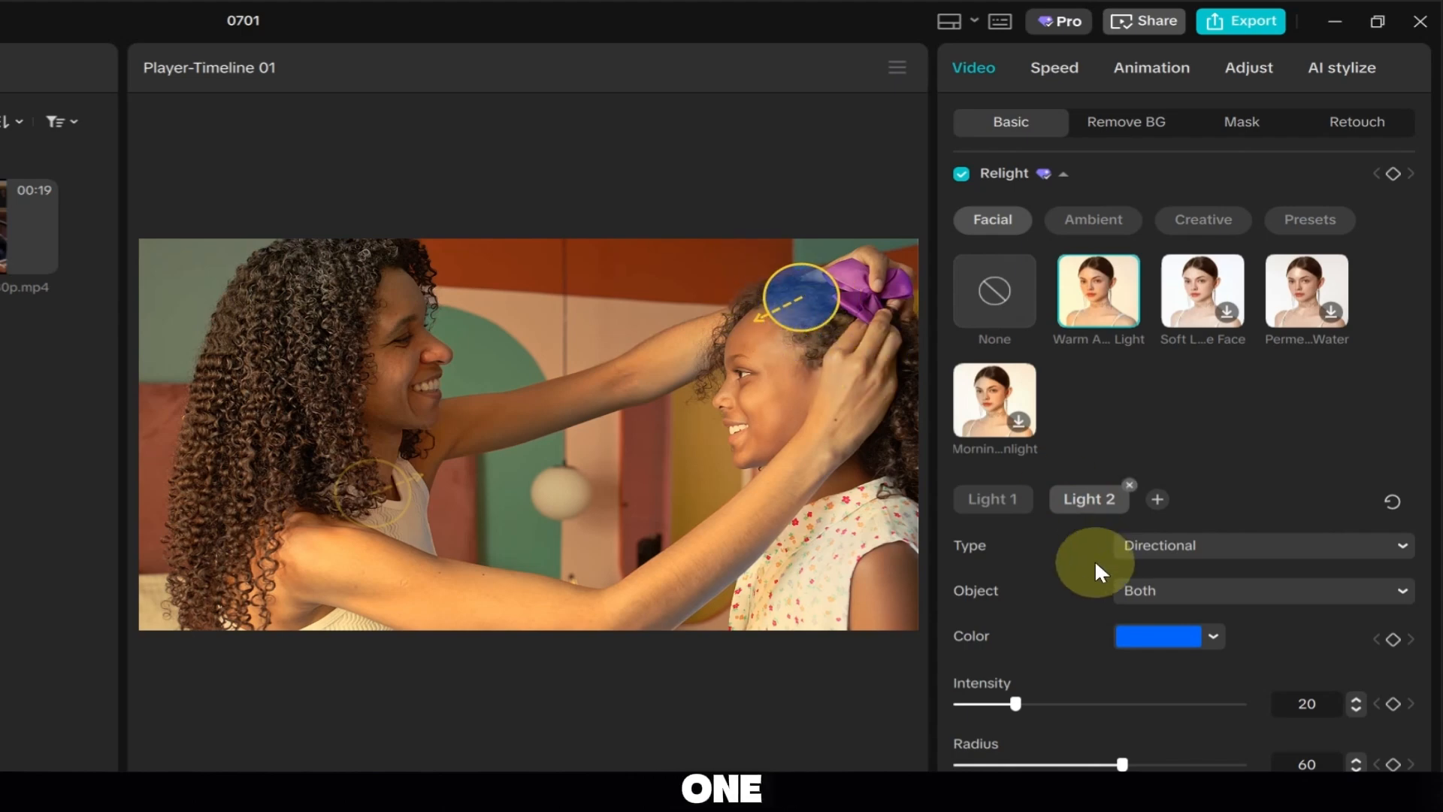
click(994, 511)
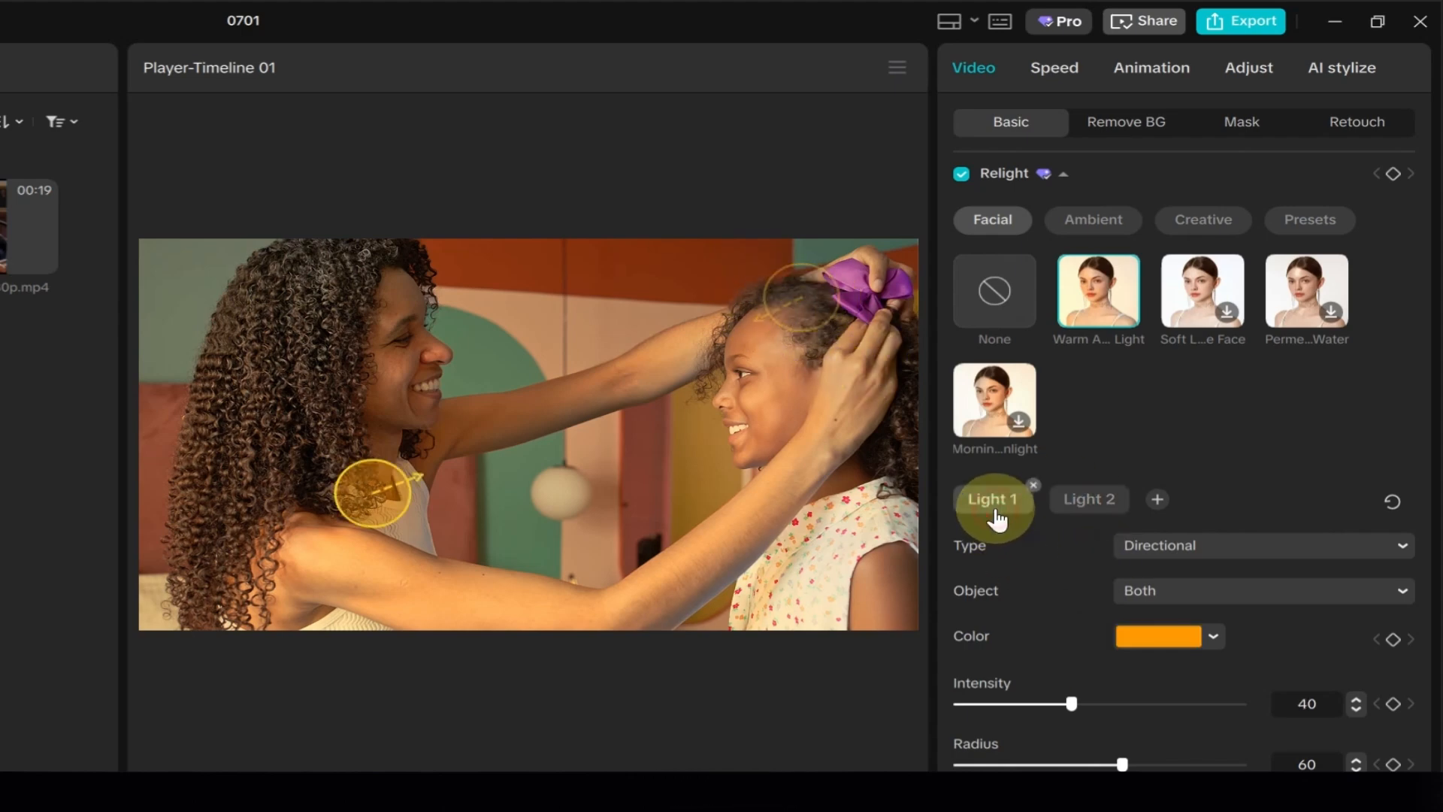
Set Light 1's type to Point and move the light up beside the woman's chin
click(1187, 538)
click(1201, 594)
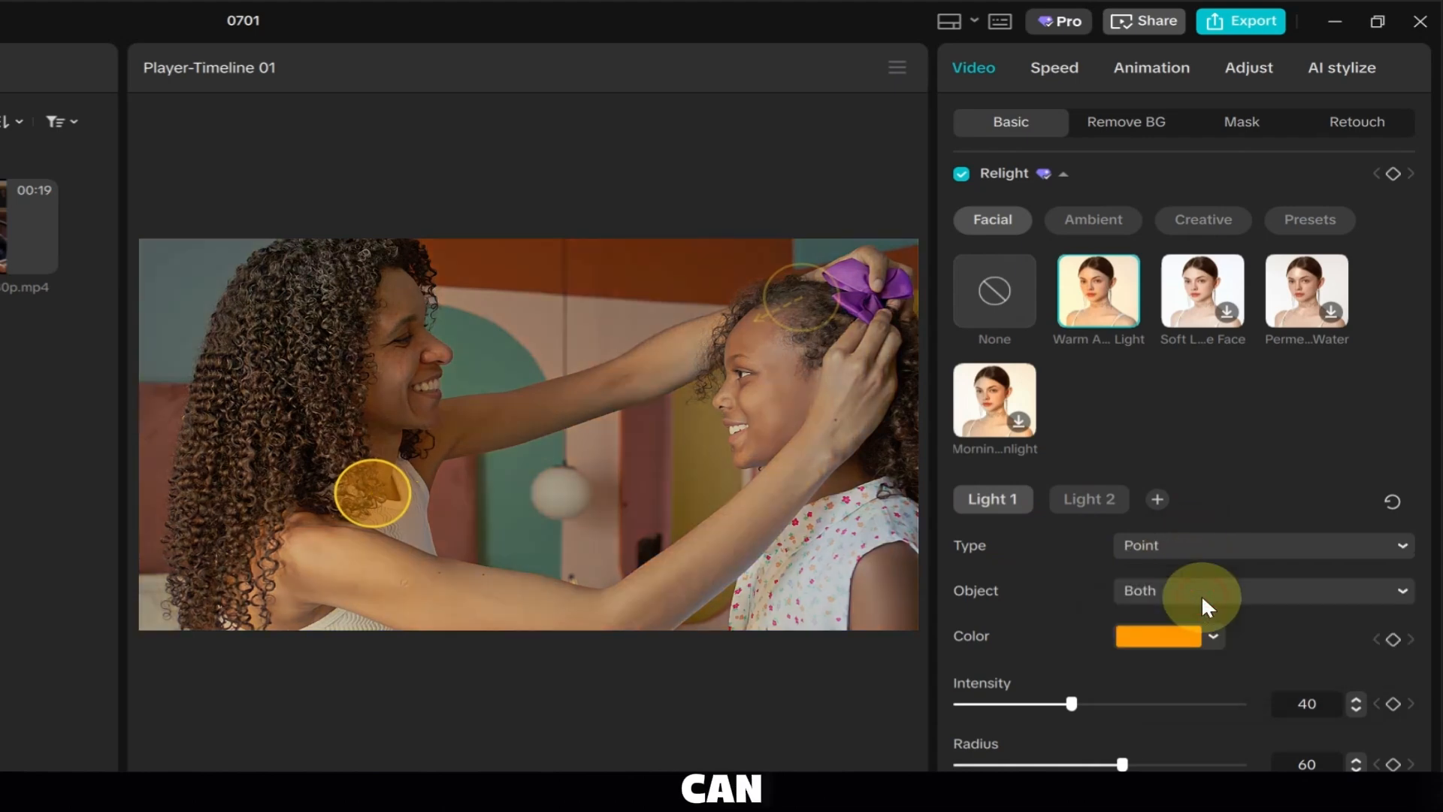
drag(374, 494, 396, 423)
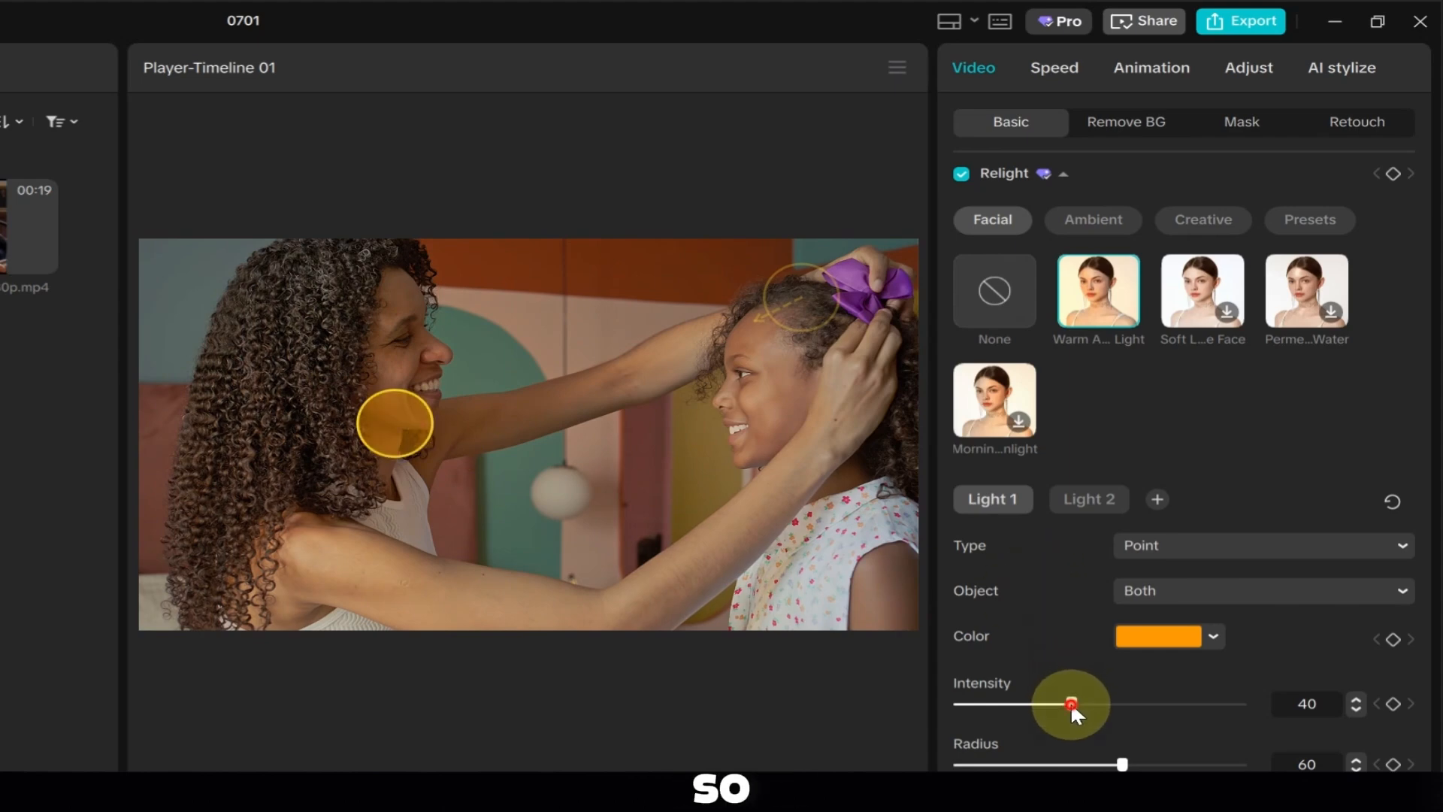
Move Light 1 to the picture's upper-left corner and try intensities of 51 and 84 before setting it to 58
drag(1070, 703, 1102, 703)
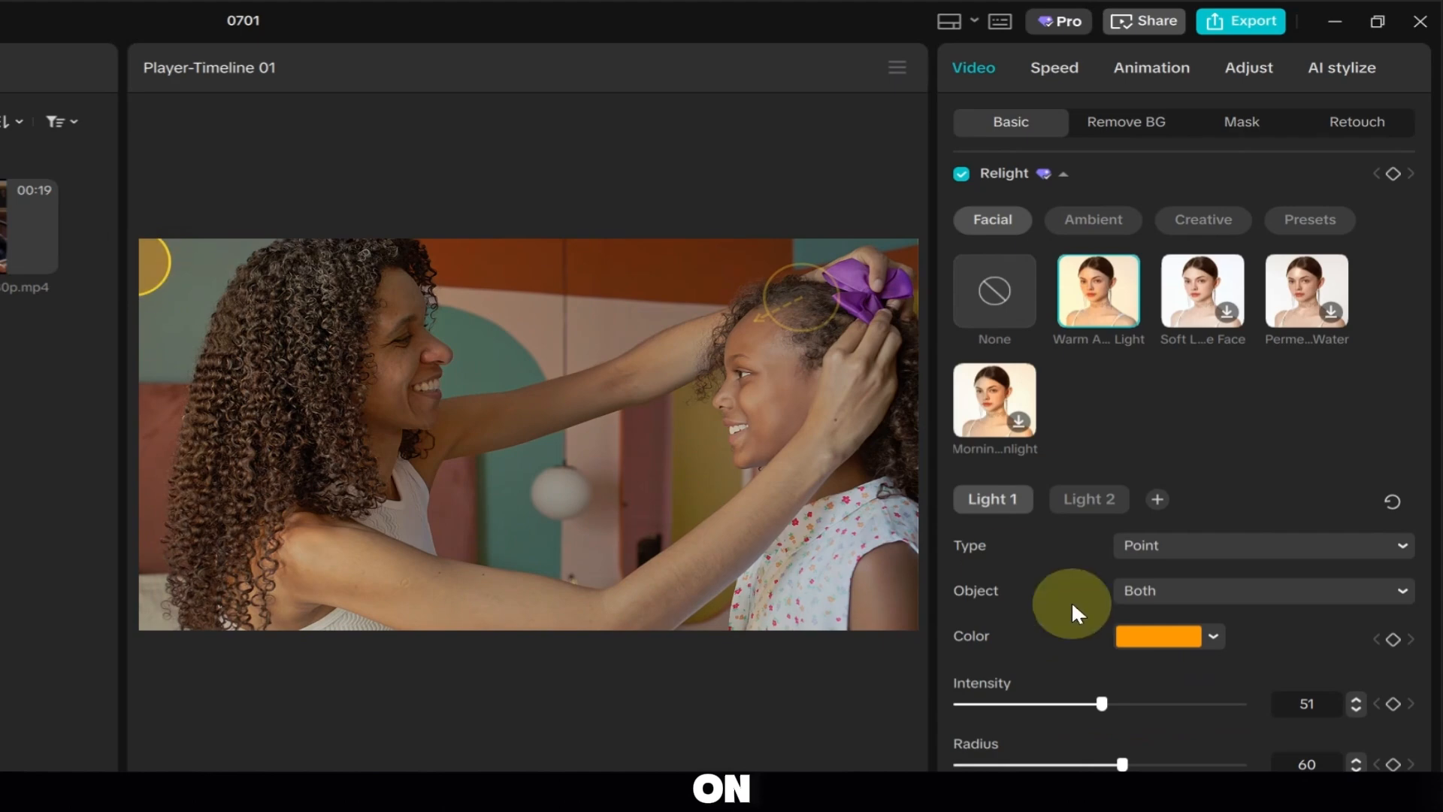
drag(1107, 701, 1196, 686)
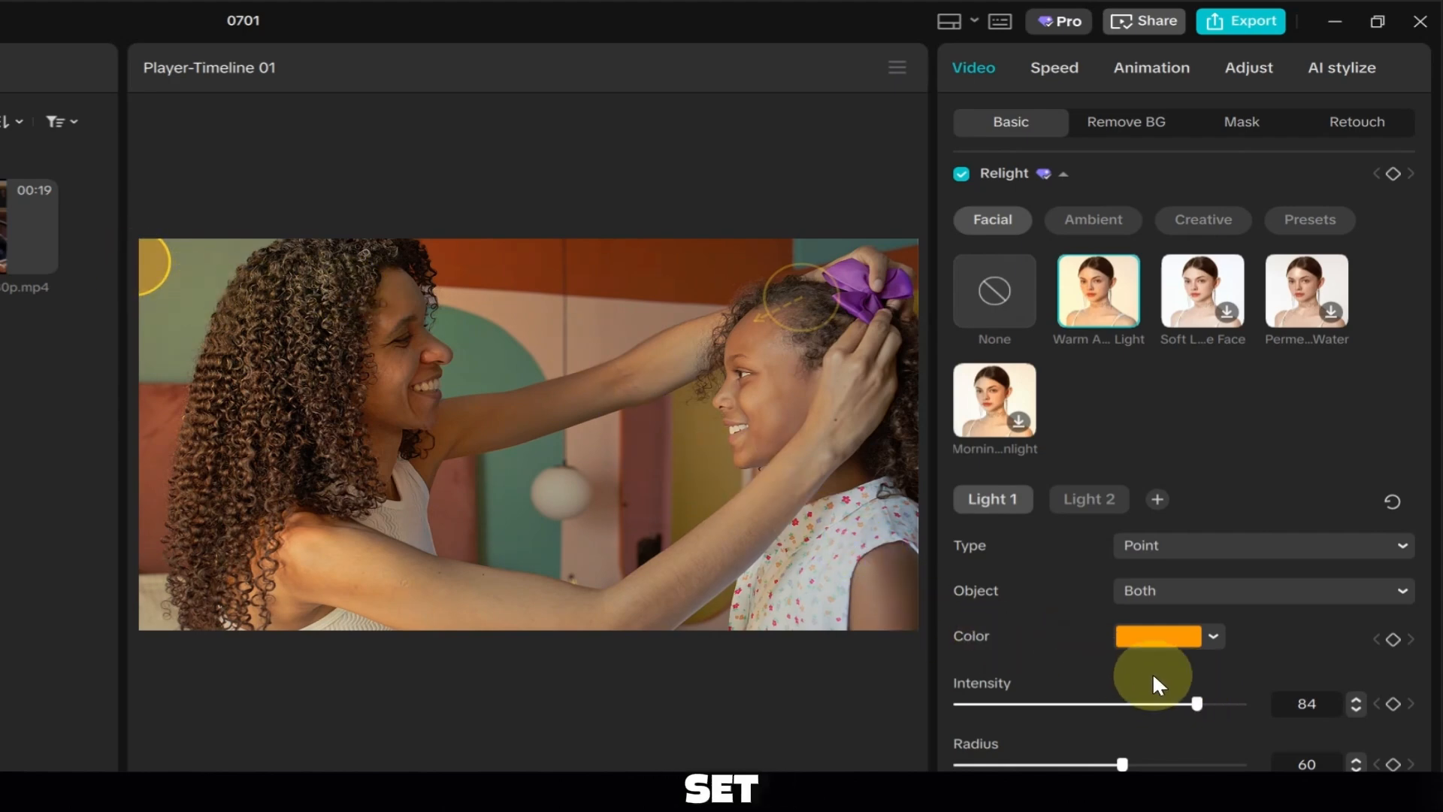
click(1201, 700)
drag(1115, 717, 1121, 717)
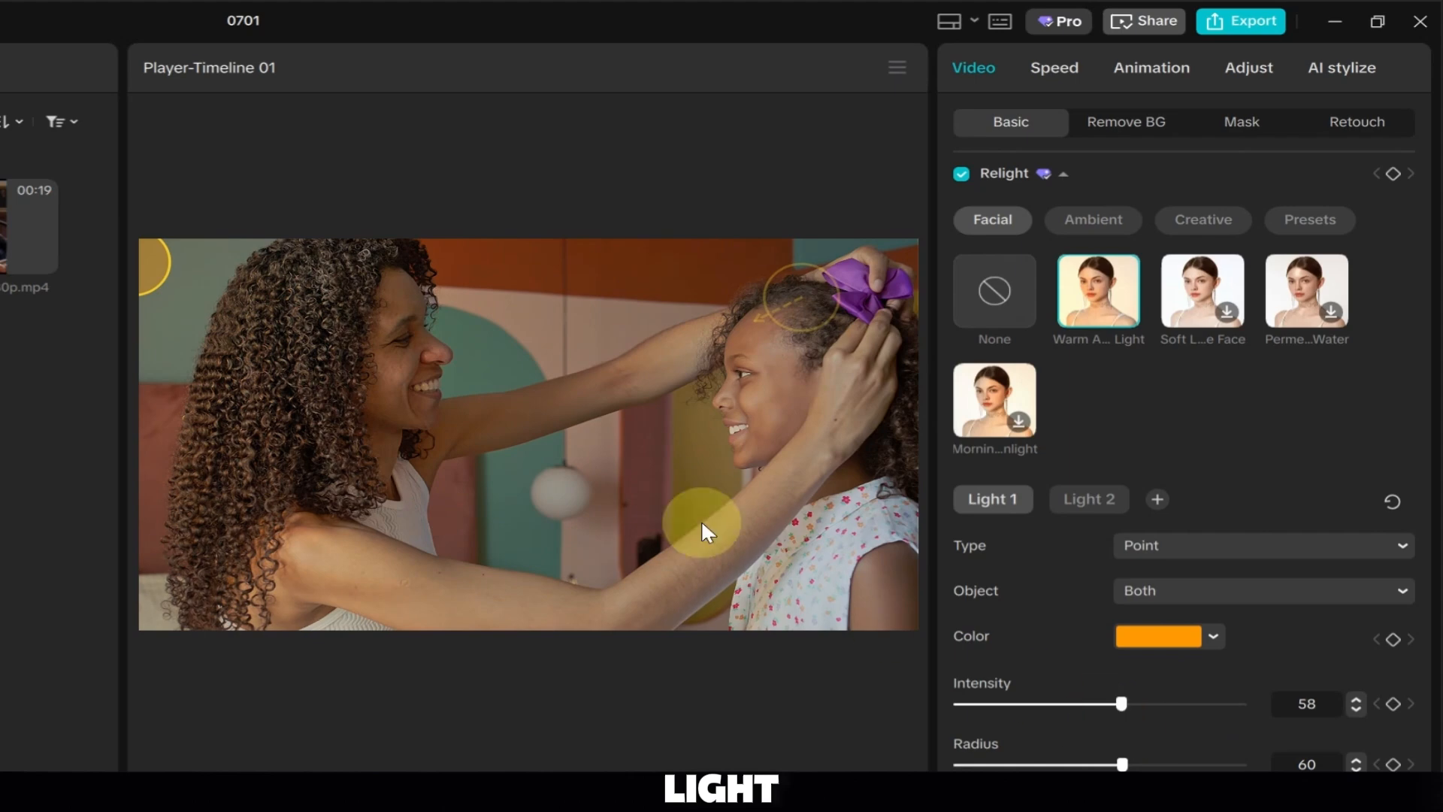
Move Light 1 onto the woman's hair and set its intensity to 50 and radius to 36
drag(161, 262, 284, 384)
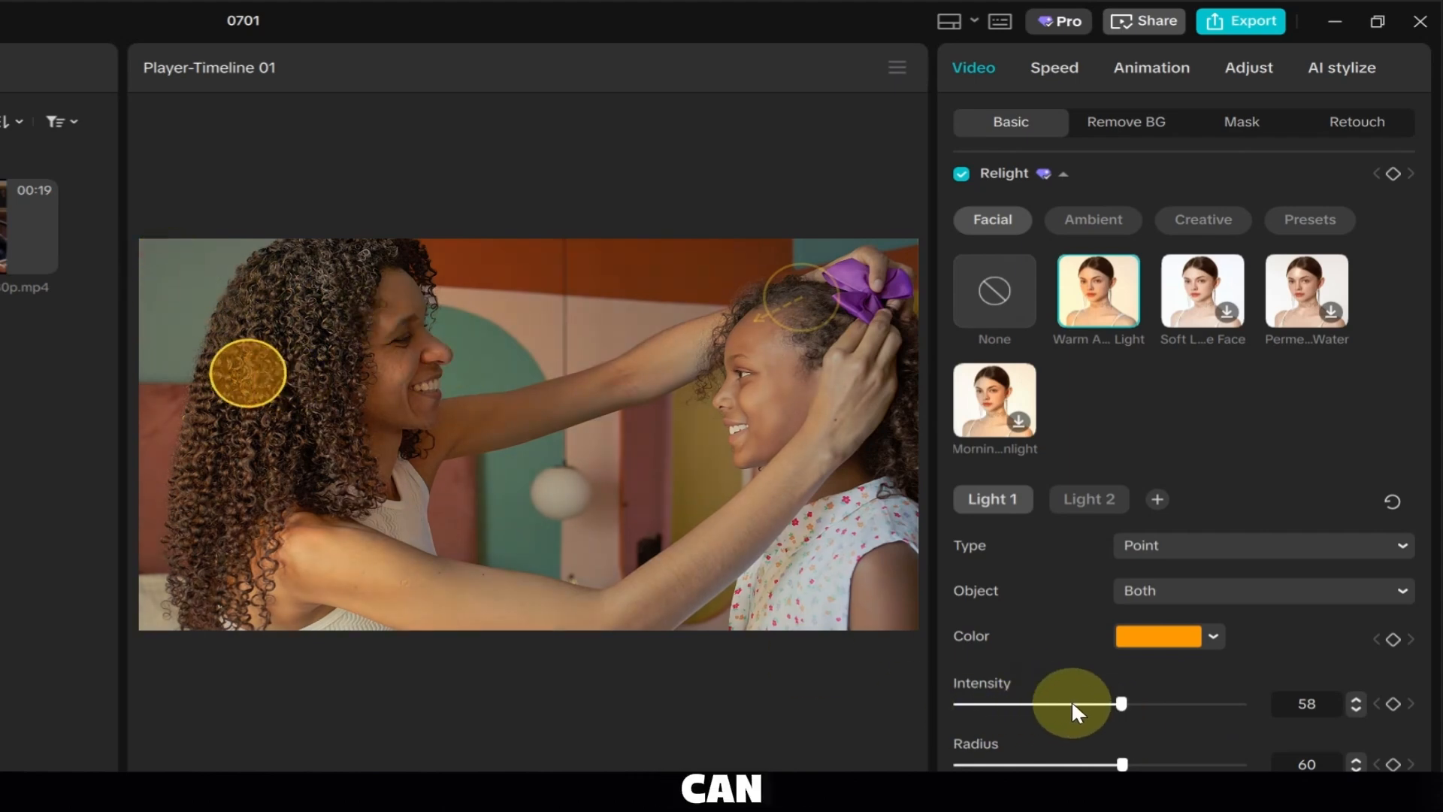
drag(1117, 764, 969, 764)
drag(1131, 703, 1099, 707)
drag(969, 764, 1060, 764)
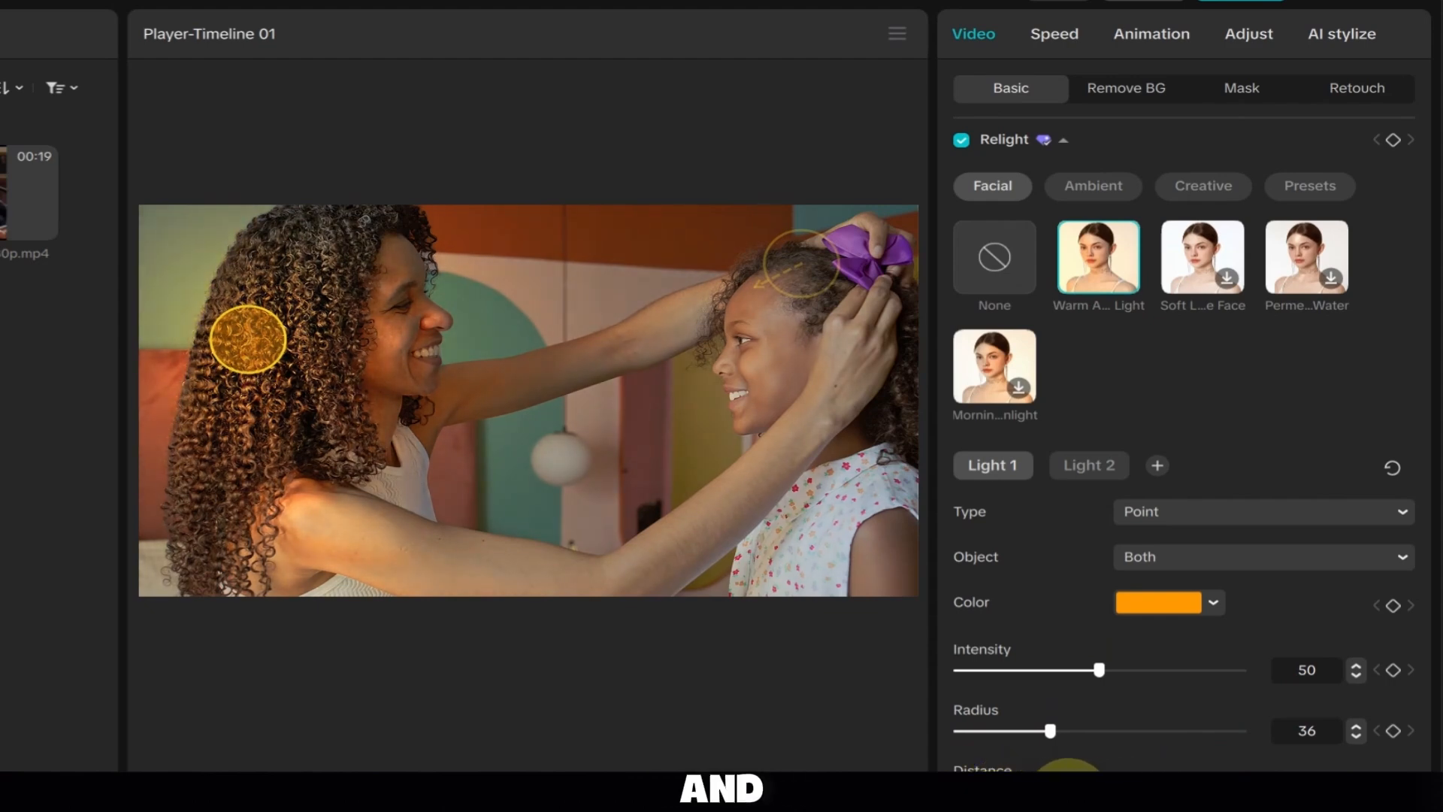
Move Light 1 to the picture's lower-left corner and try it on People and Background before returning the object to Both
drag(196, 317, 114, 572)
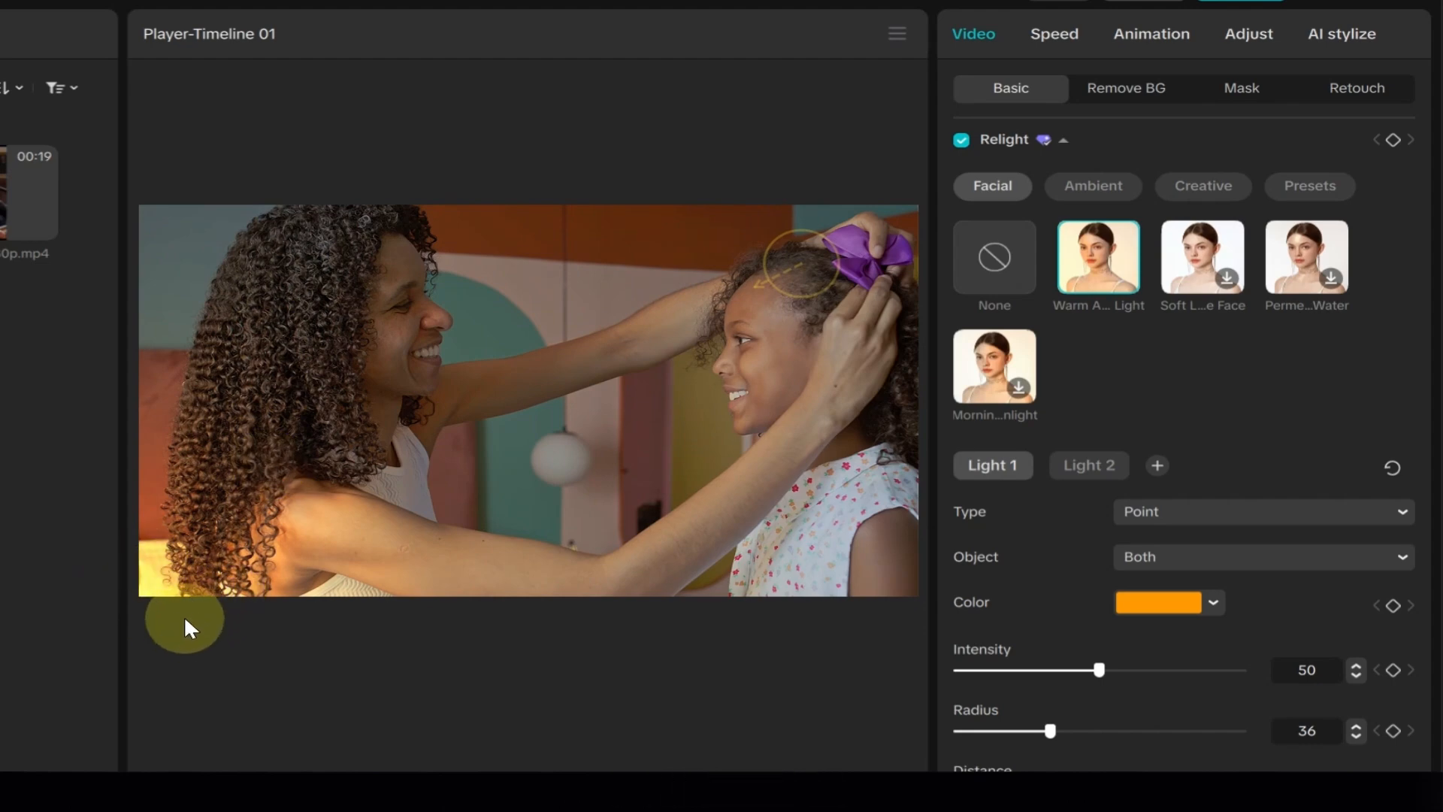
scroll(1413, 444, down, 3)
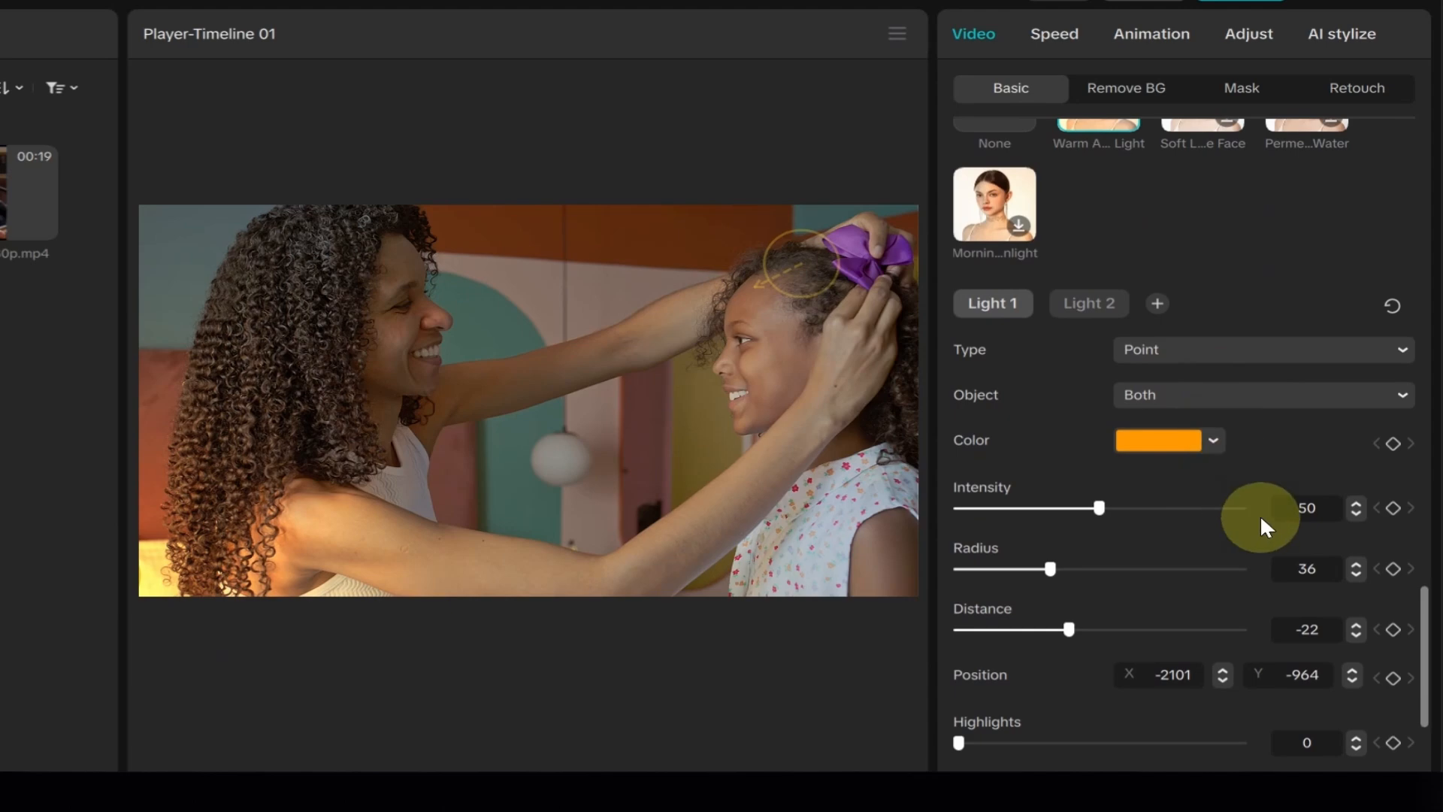
click(1228, 394)
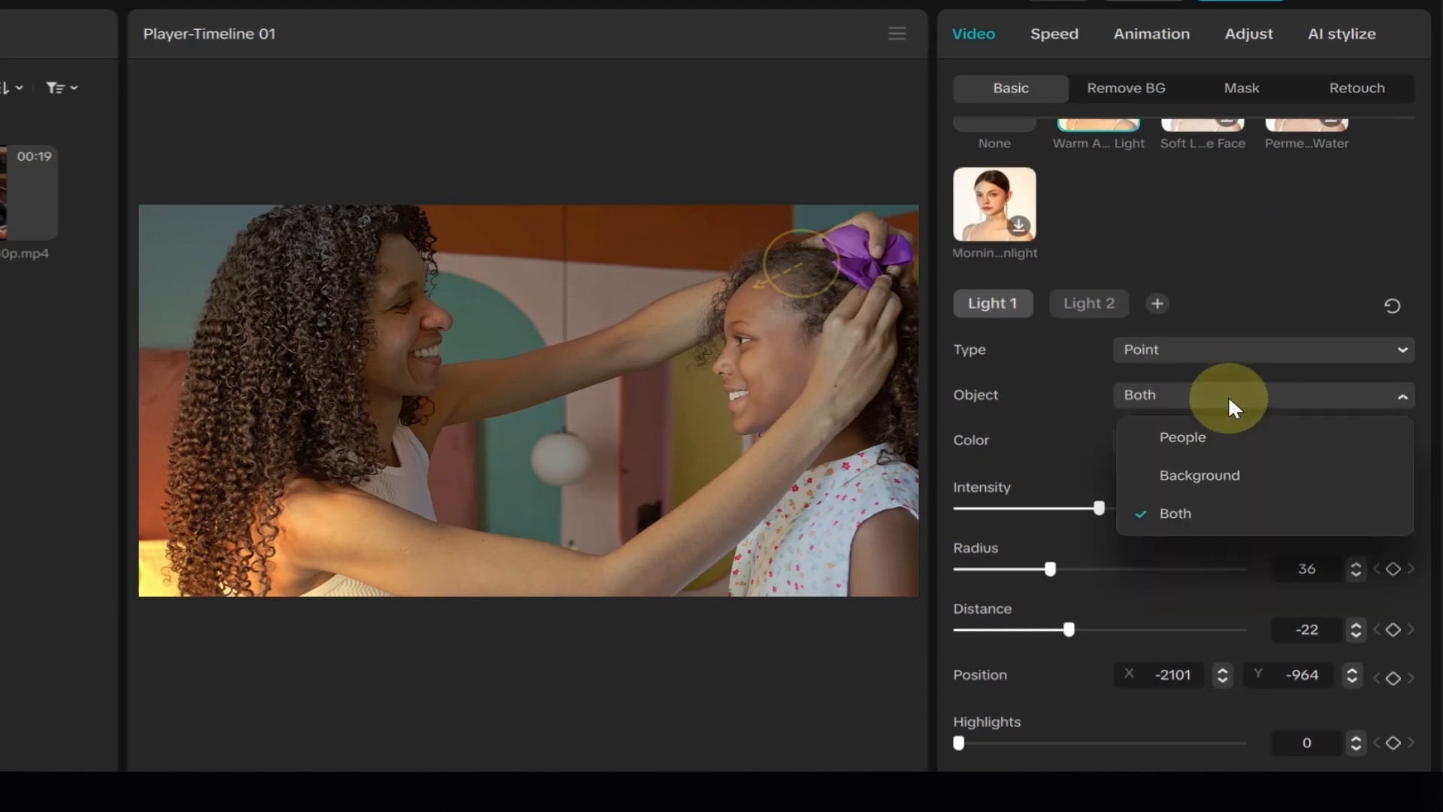
click(1227, 437)
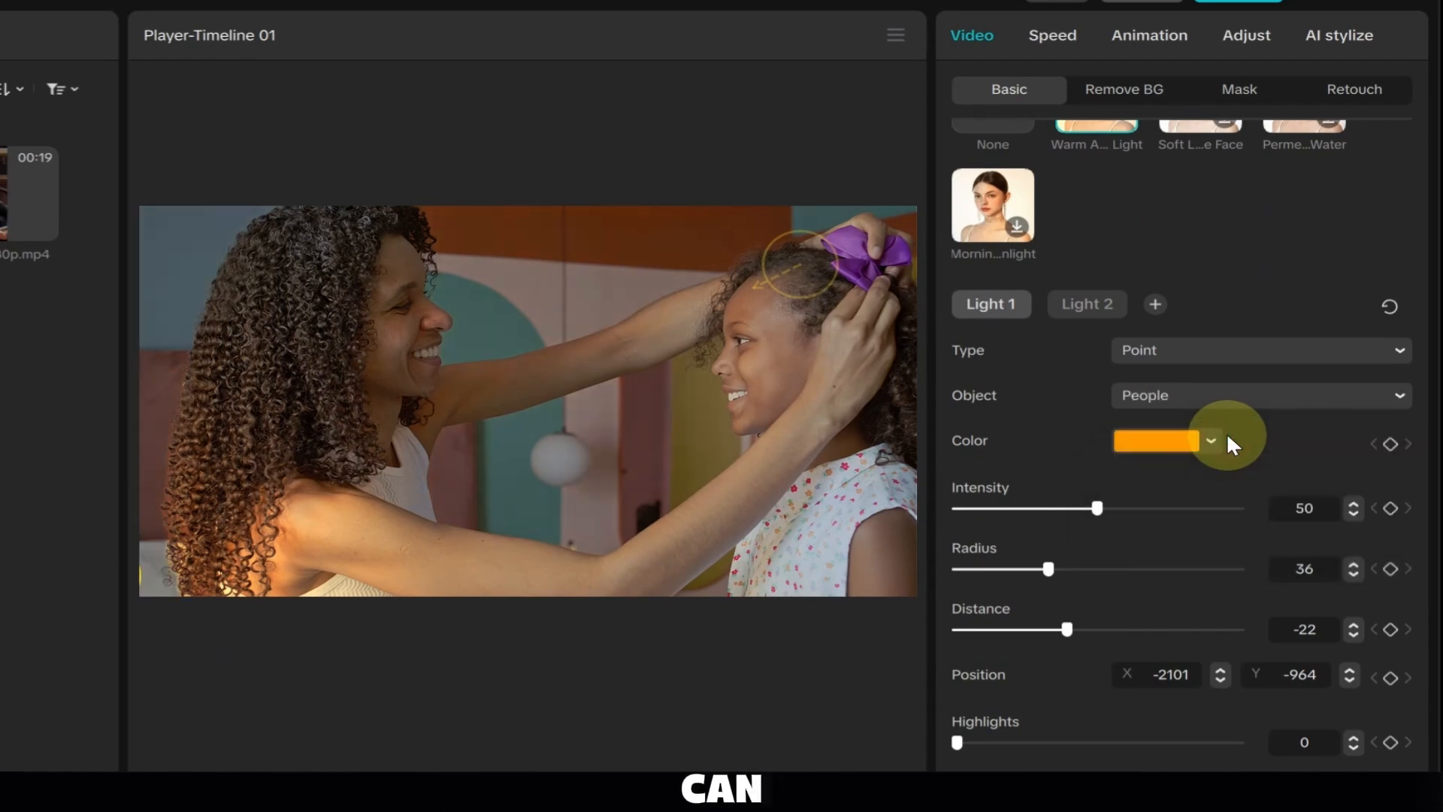
click(1199, 395)
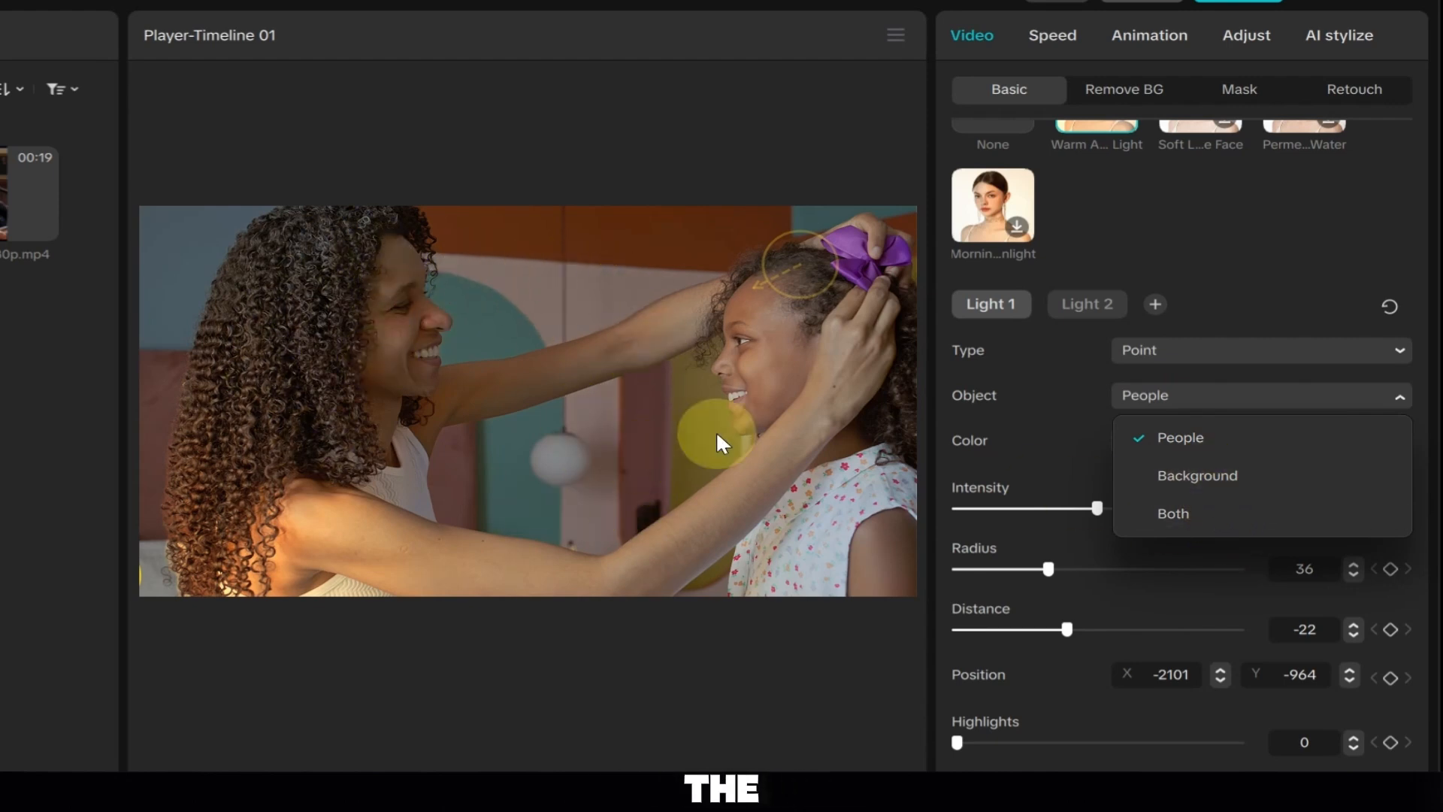
click(1216, 476)
click(1193, 408)
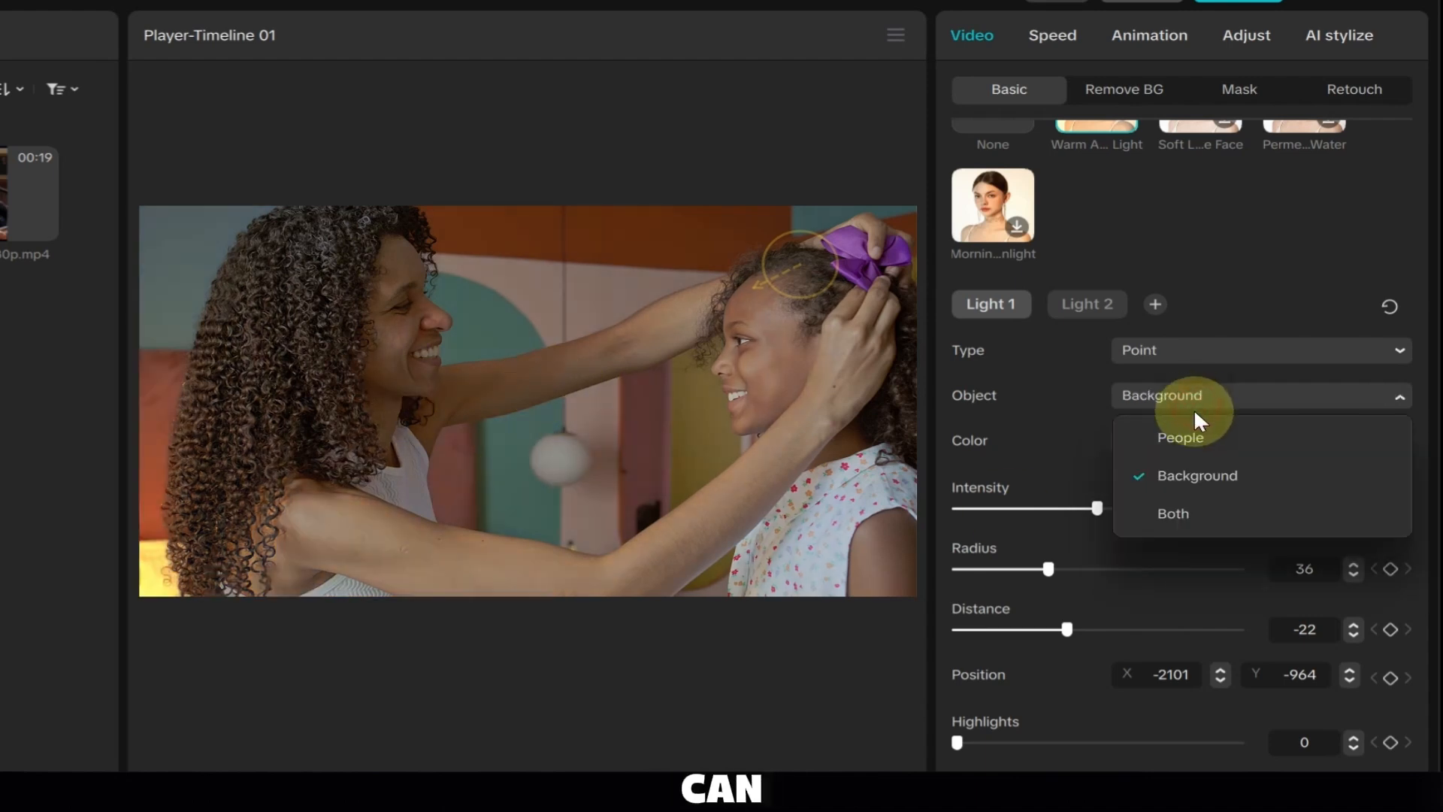
click(1193, 512)
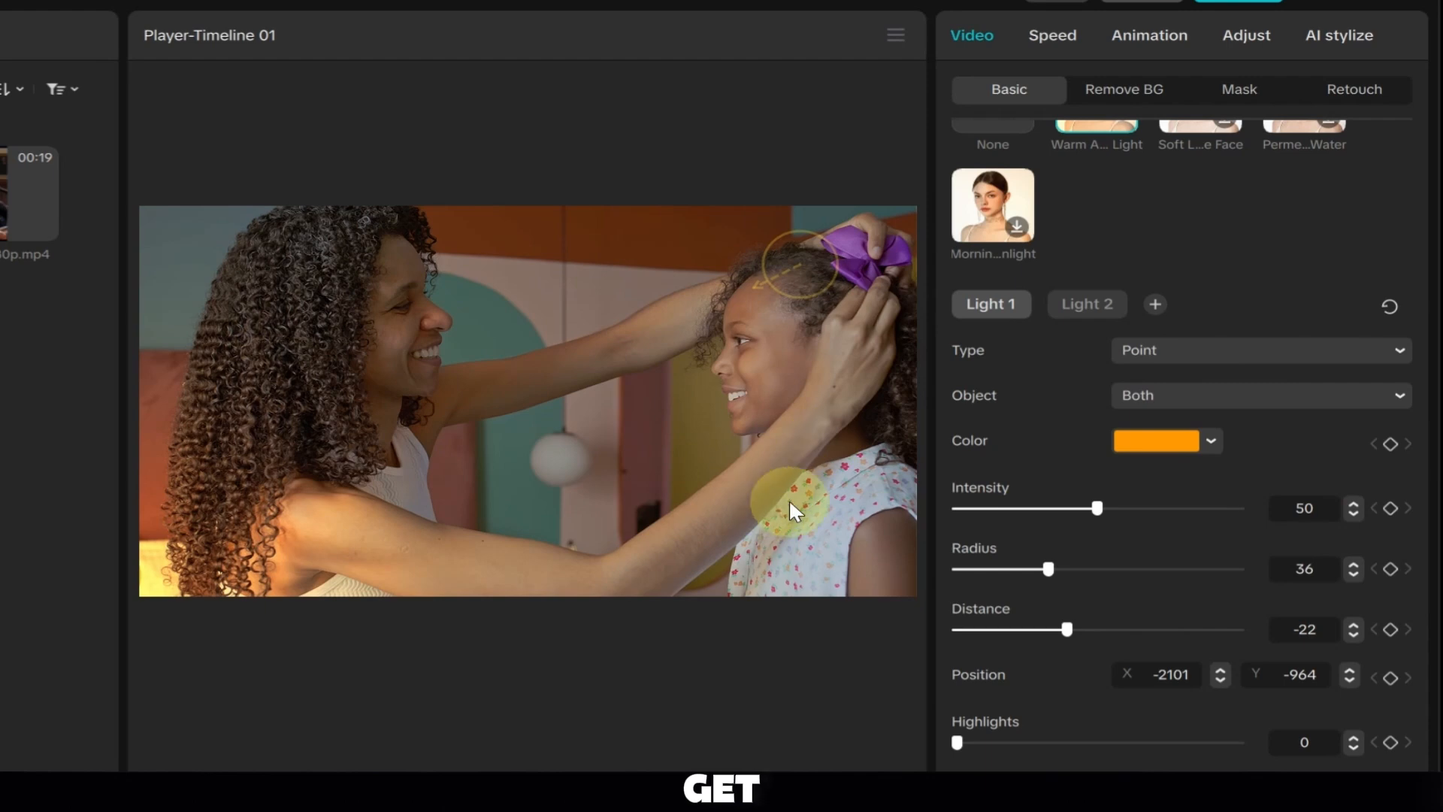
Try an X position of 100 for Light 1, then place the light below the woman's chin at about X -540, Y -18
scroll(1103, 339, down, 3)
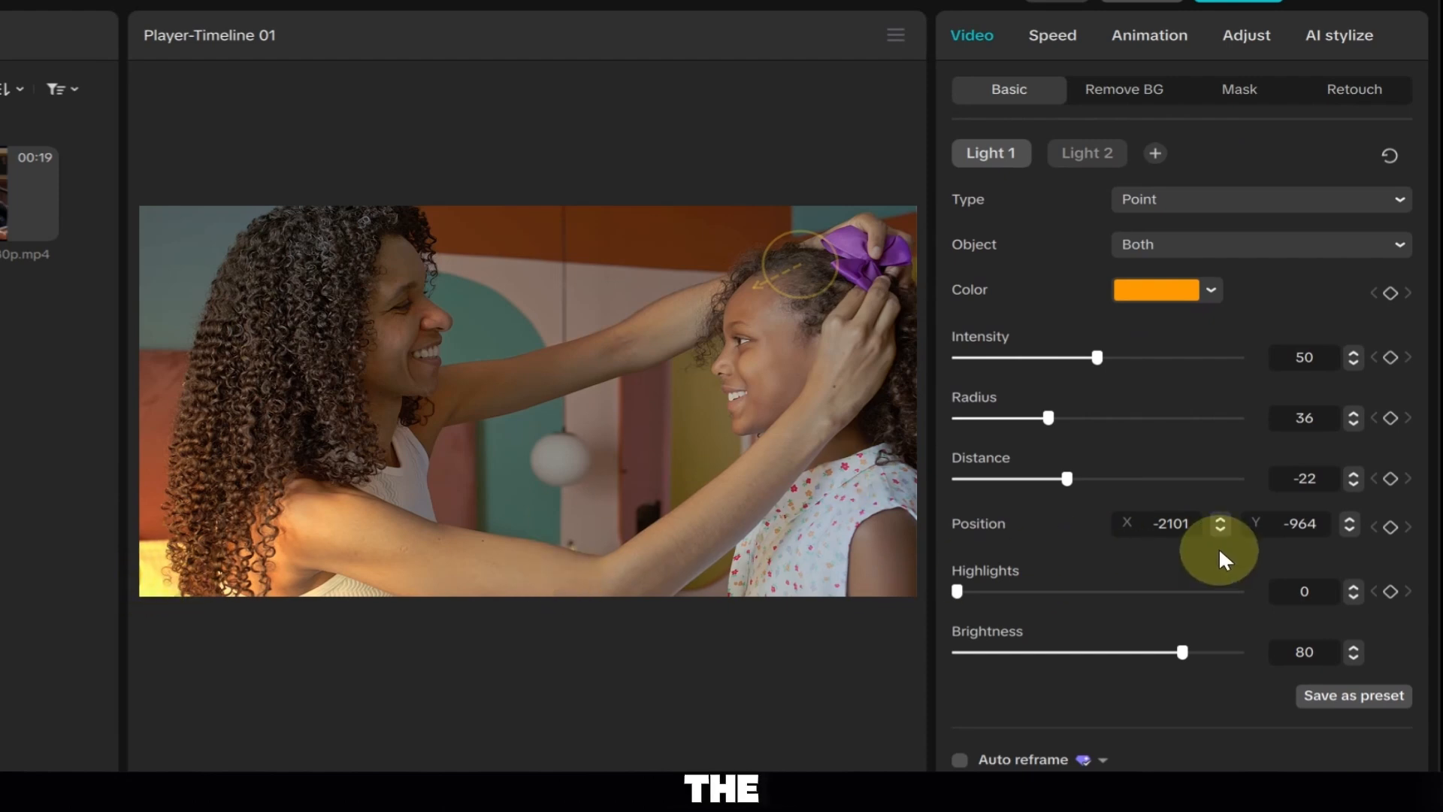
double_click(1195, 526)
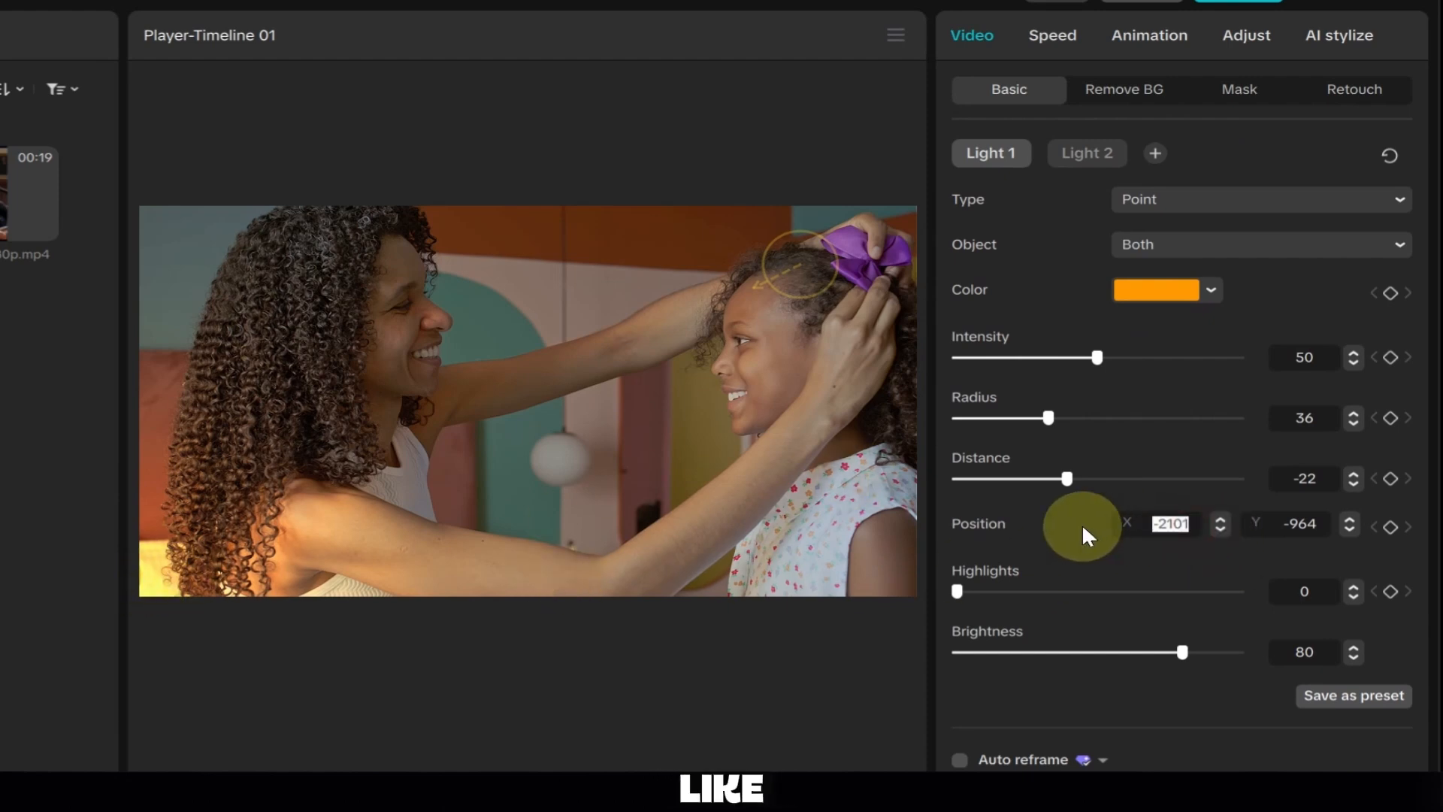
text(100)
key(Return)
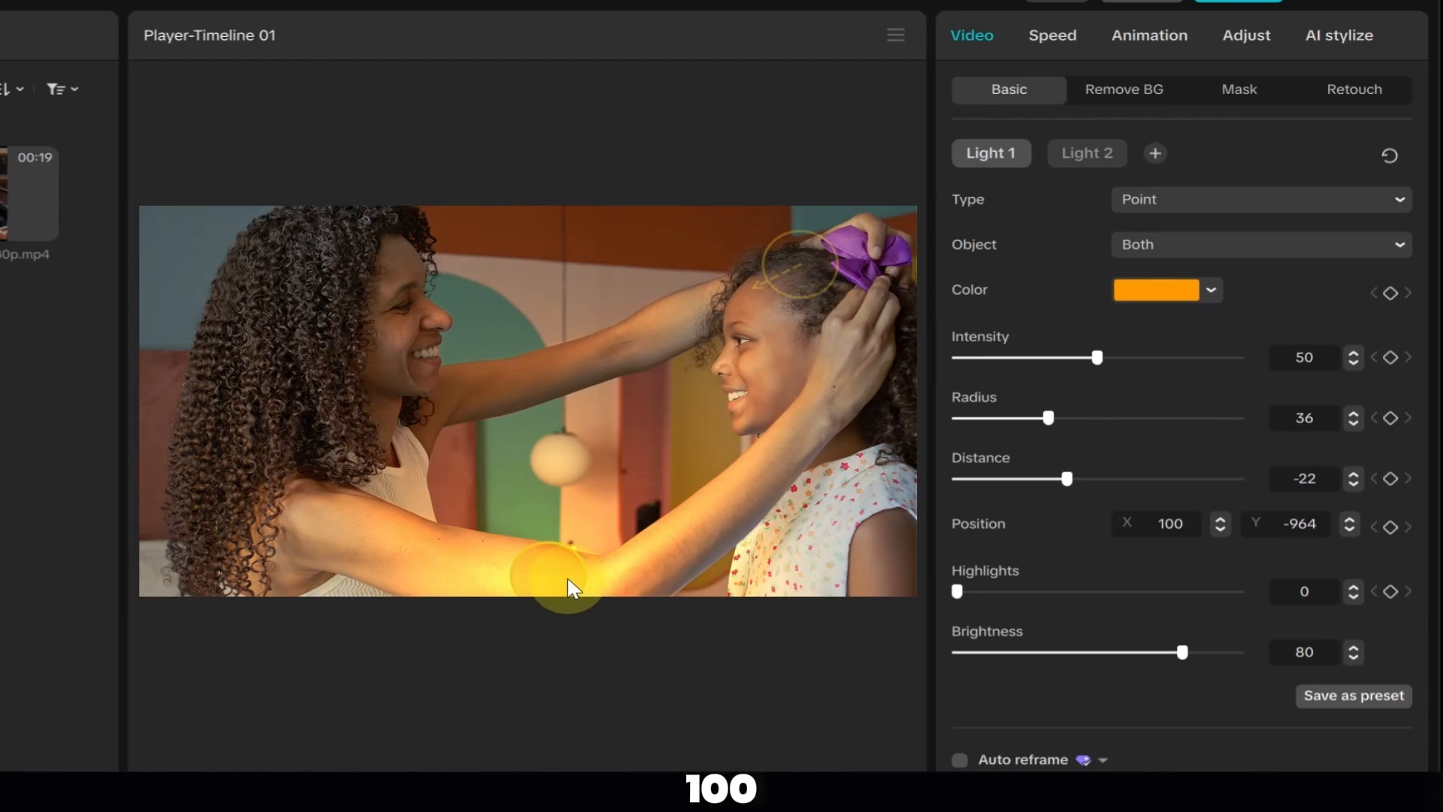
drag(567, 583, 415, 410)
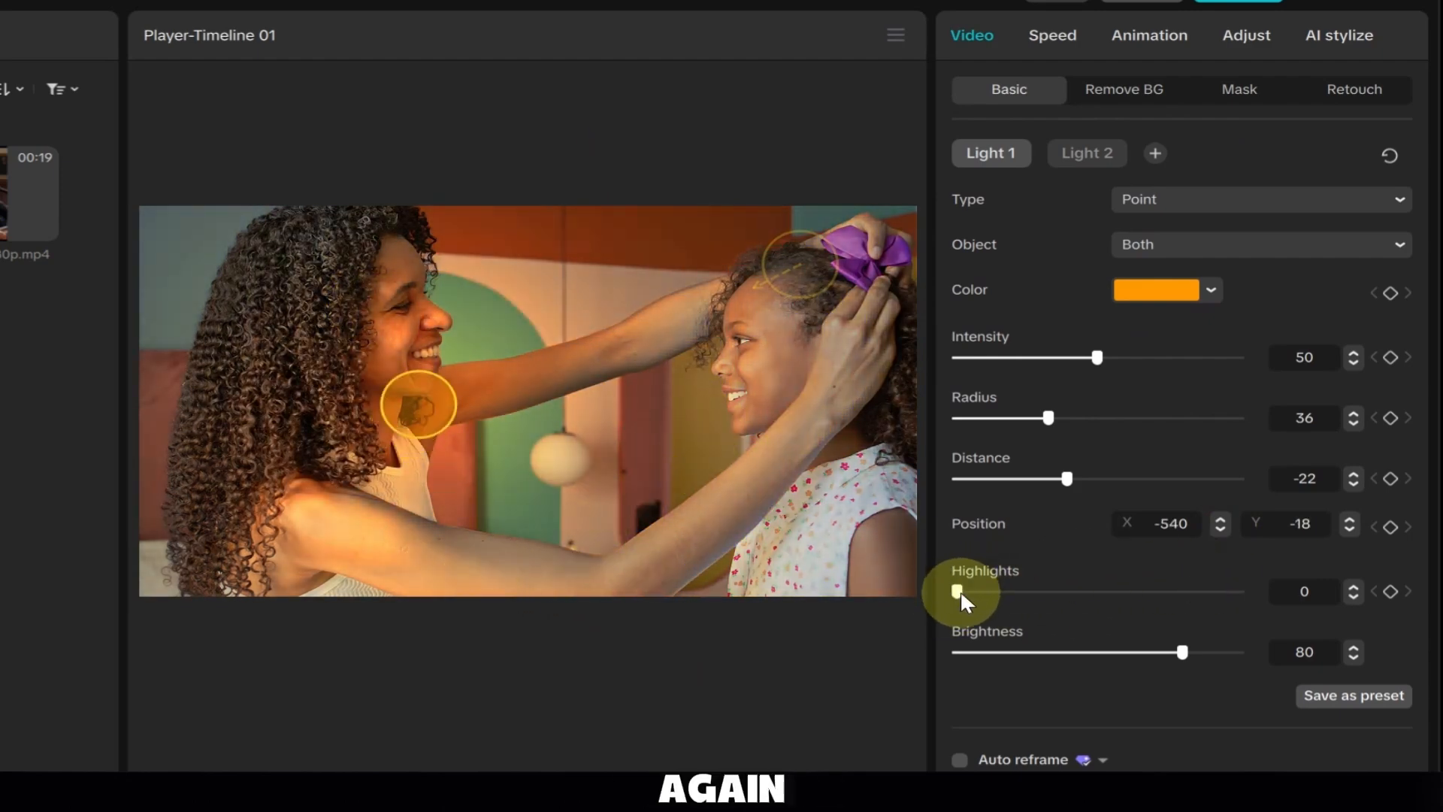
Set Light 1's highlights to 53 and its brightness to 84
drag(960, 591, 1058, 591)
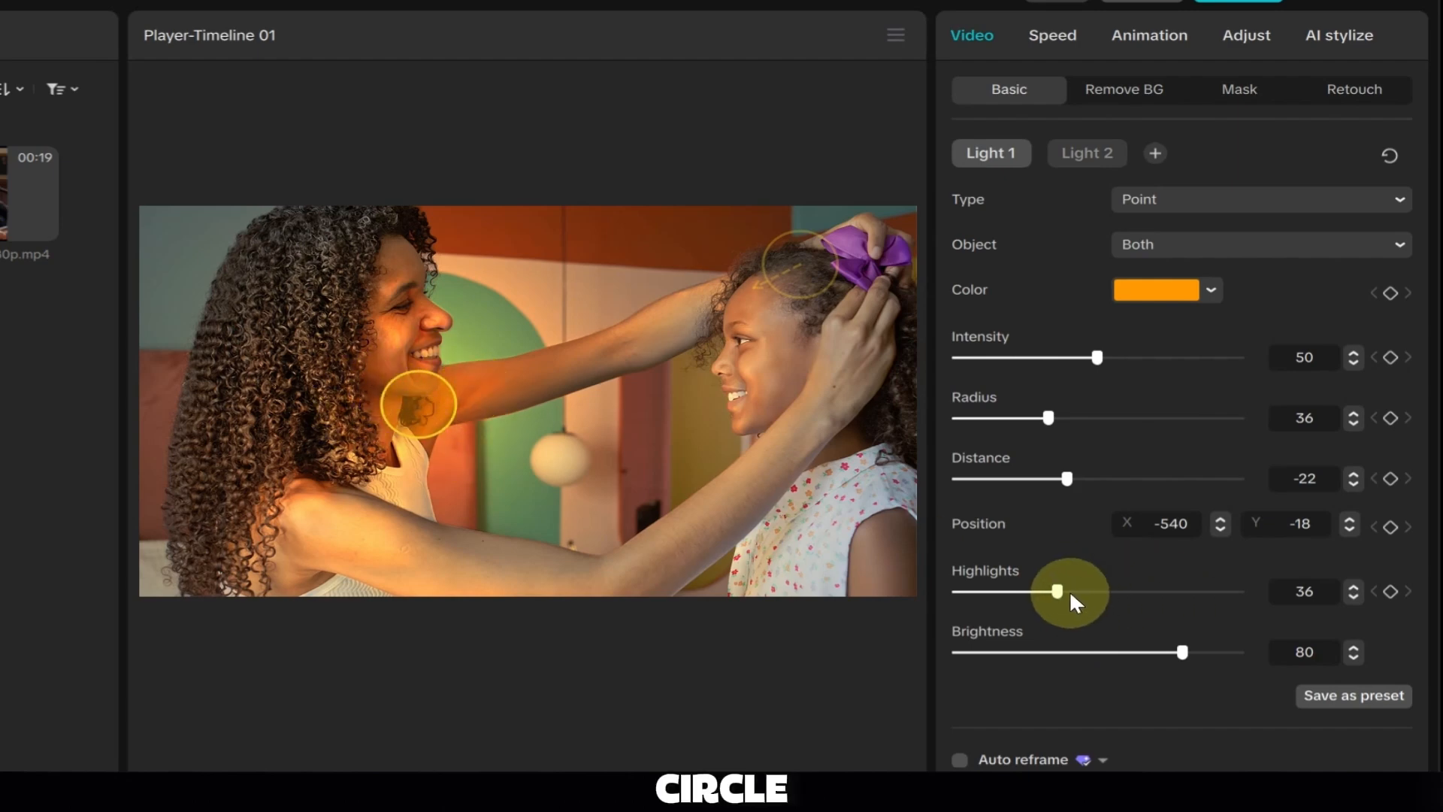
drag(1066, 590, 1105, 592)
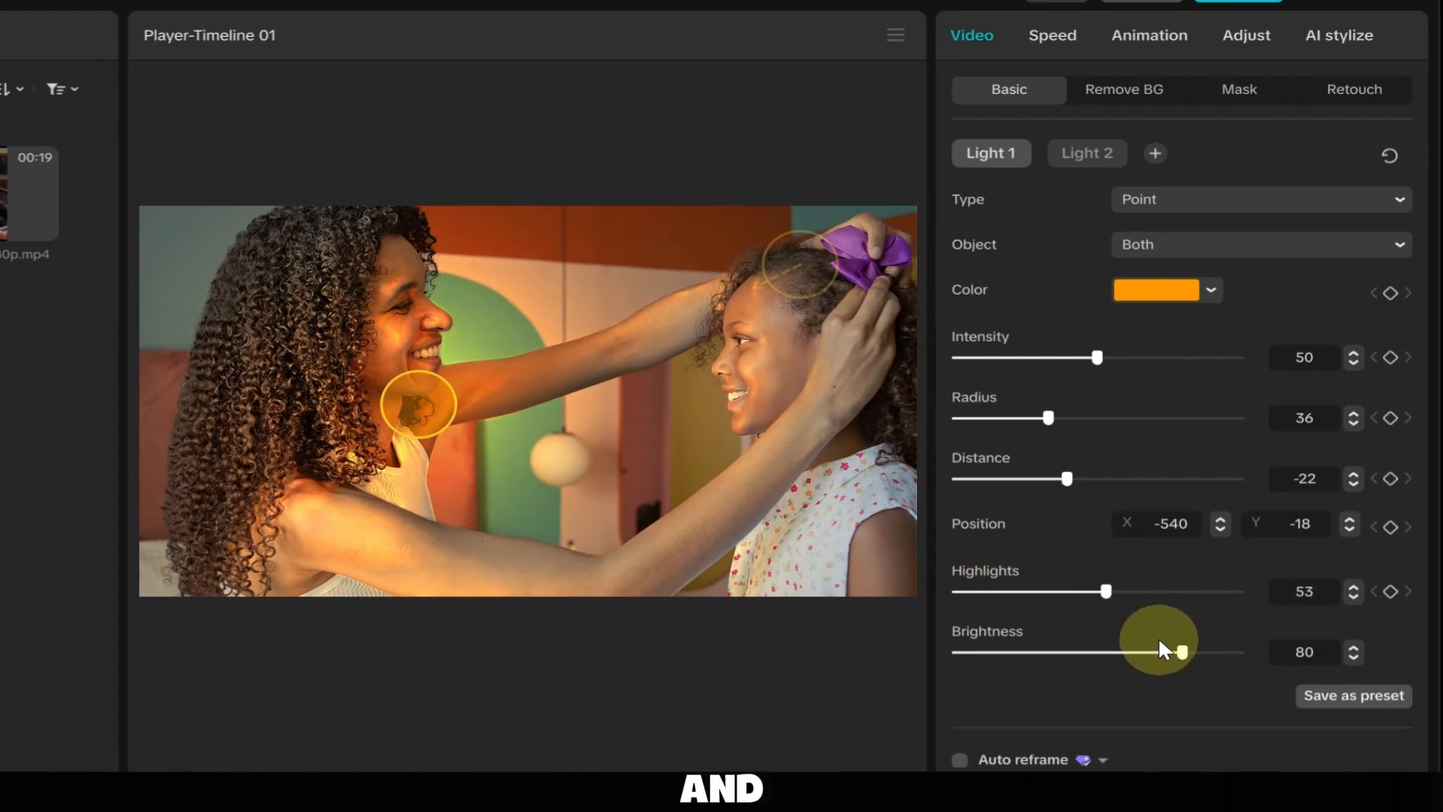
mouse_move(1185, 651)
mouse_down()
mouse_move(1217, 654)
mouse_move(1066, 652)
mouse_move(1259, 633)
mouse_move(1005, 644)
mouse_move(1262, 641)
mouse_move(1094, 650)
mouse_move(1242, 650)
mouse_move(1197, 650)
mouse_up()
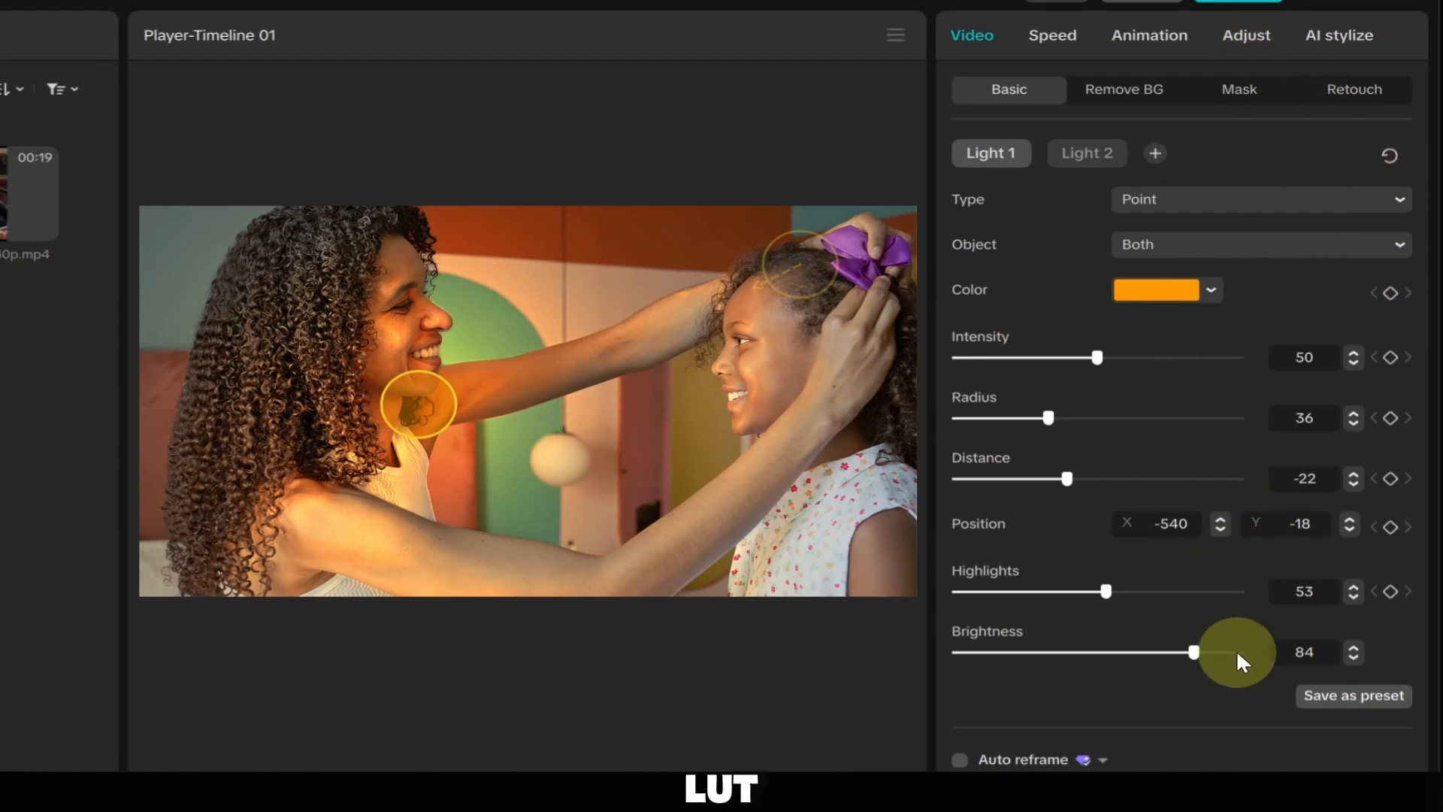
Hide the compound clip's track and add the 31-second singer clip at the timeline's start on a track above it
scroll(1237, 649, down, 4)
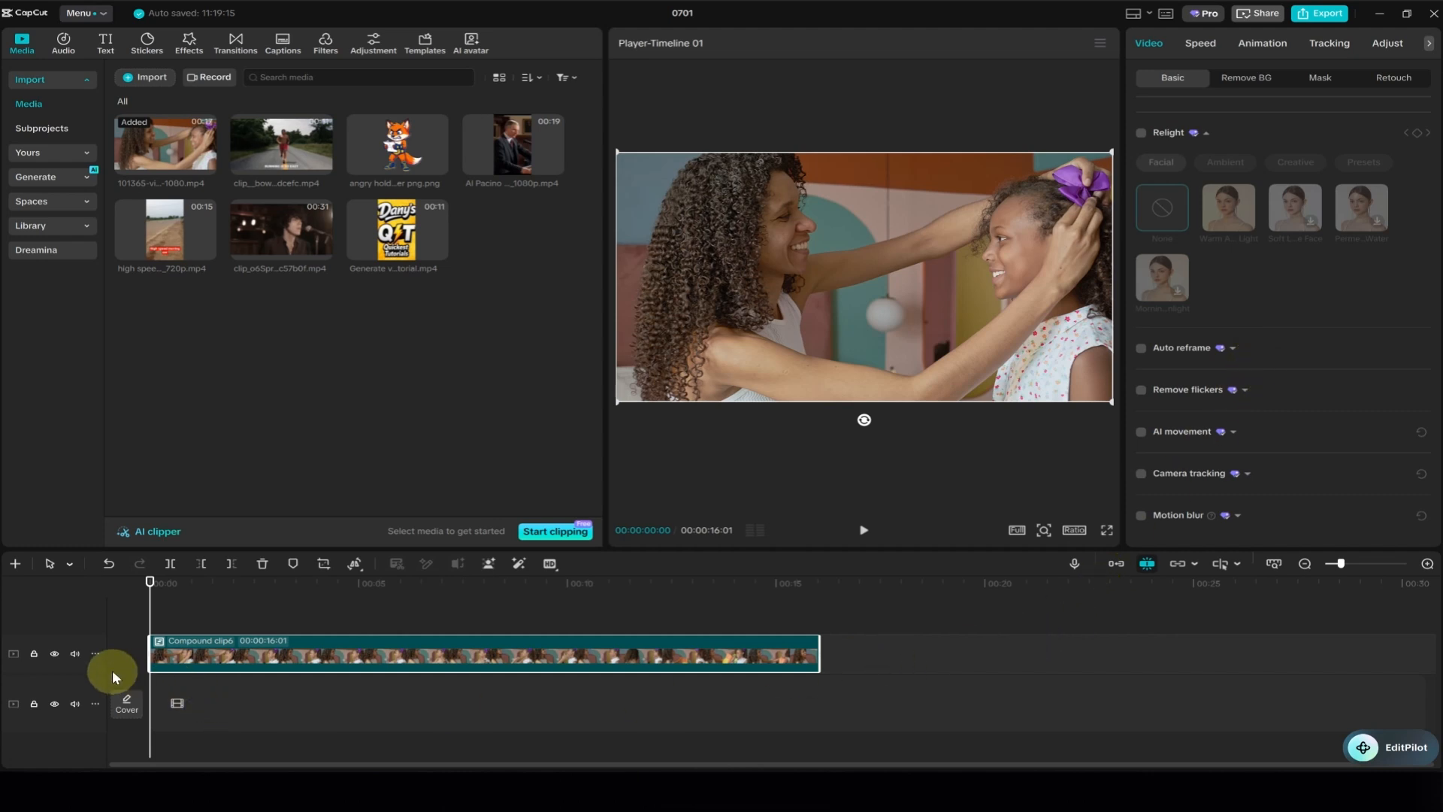
click(54, 653)
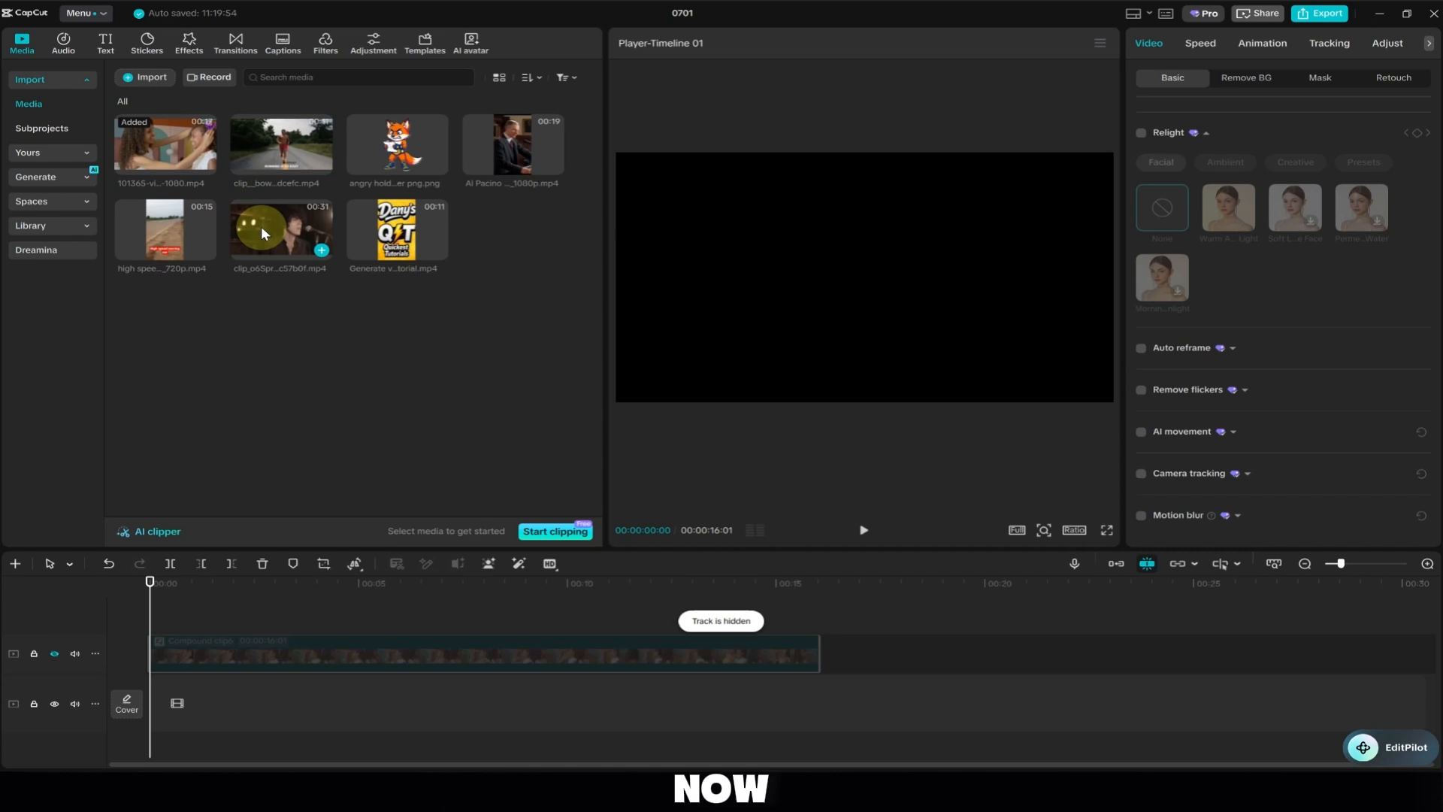
drag(260, 227, 151, 614)
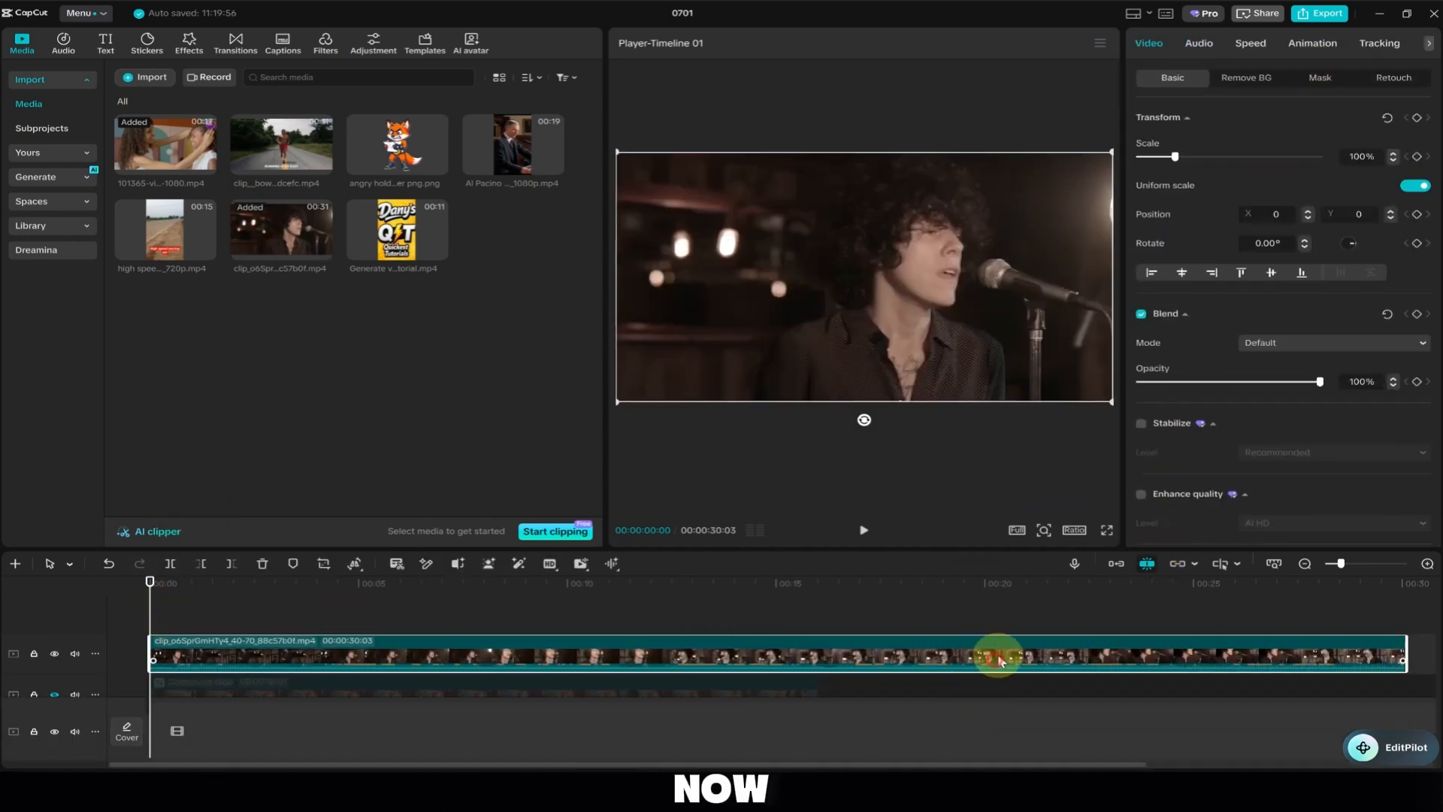
Apply Auto reframe to the singer clip with a 9:16 aspect ratio and play back the result
scroll(1216, 321, down, 10)
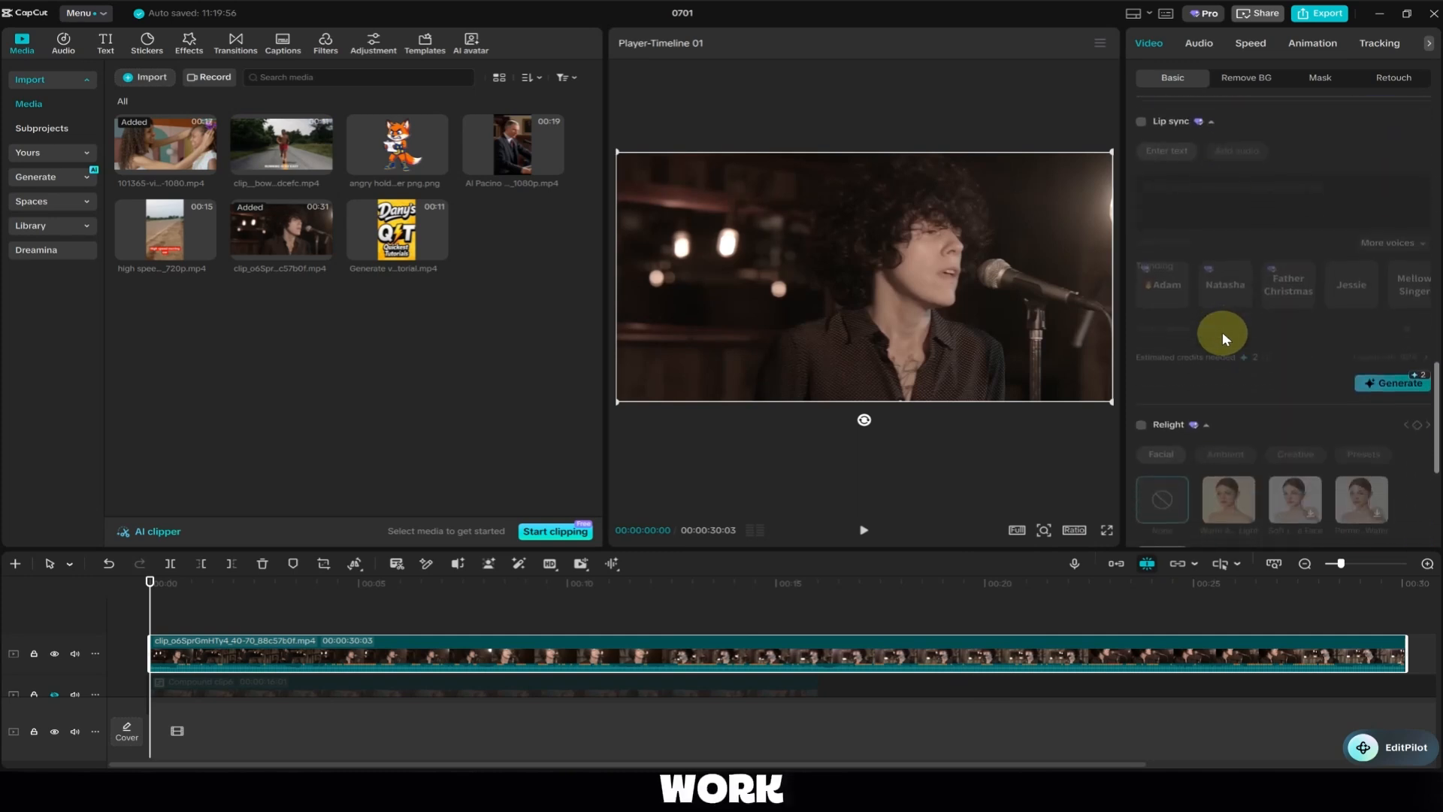
scroll(1211, 298, down, 6)
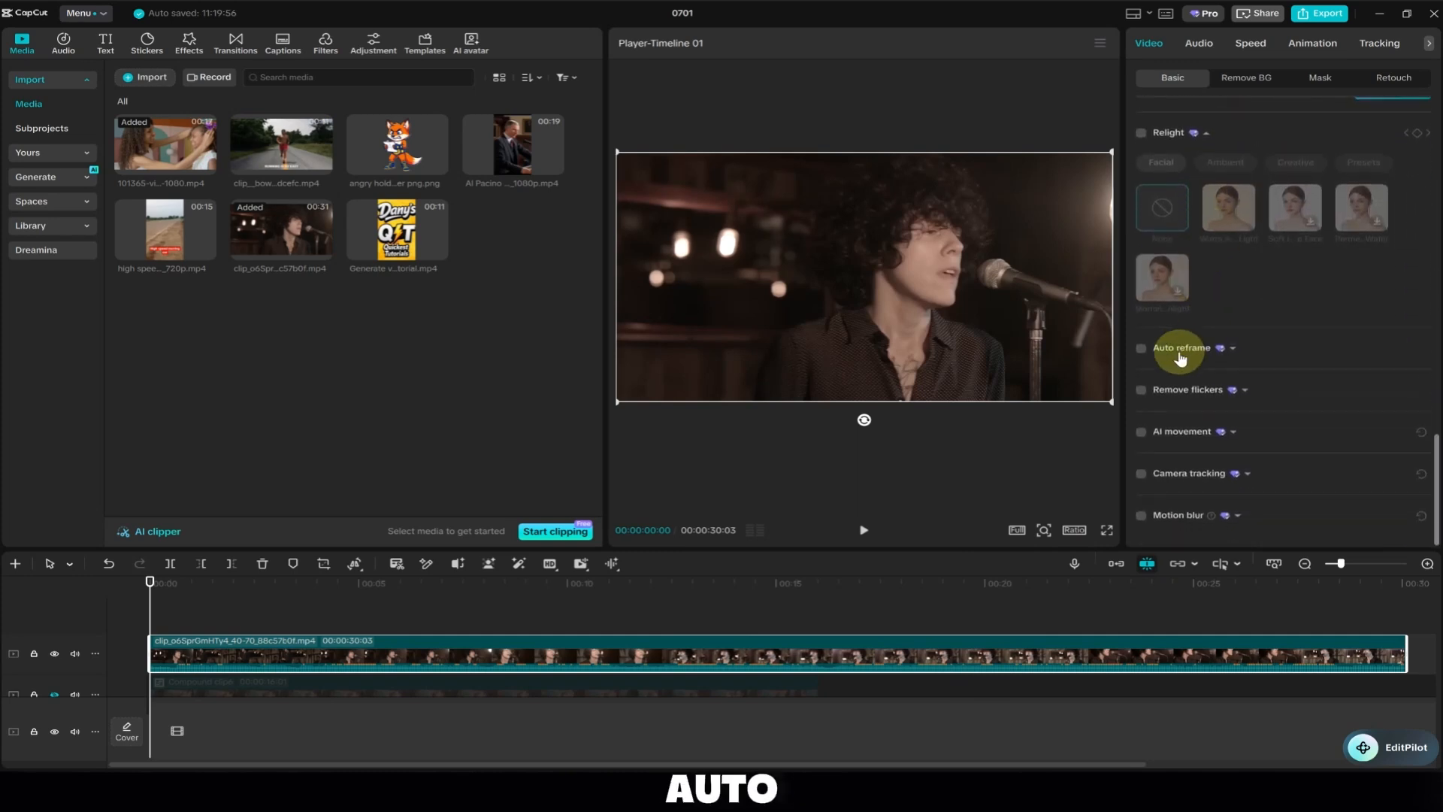
click(1140, 349)
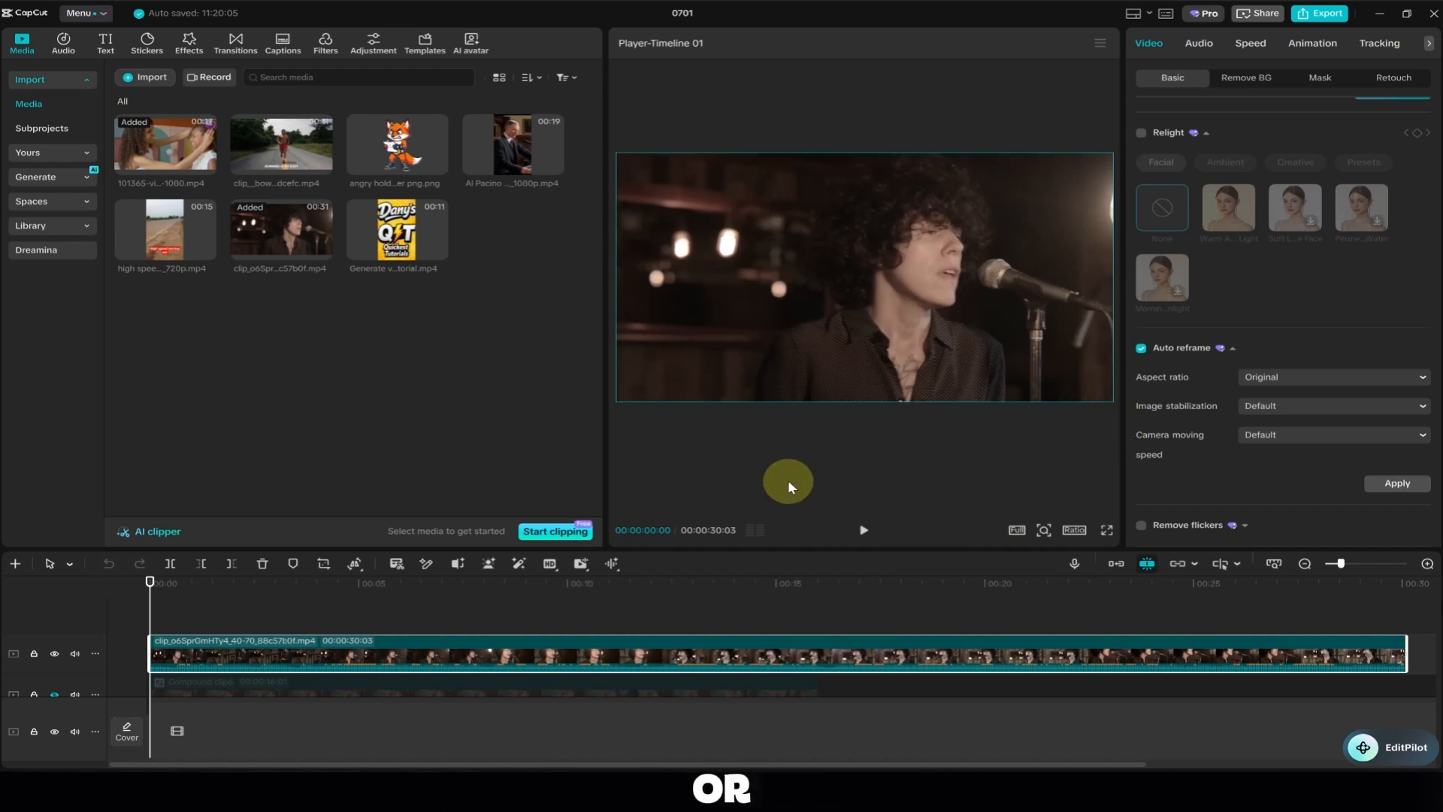
click(1358, 376)
click(1352, 533)
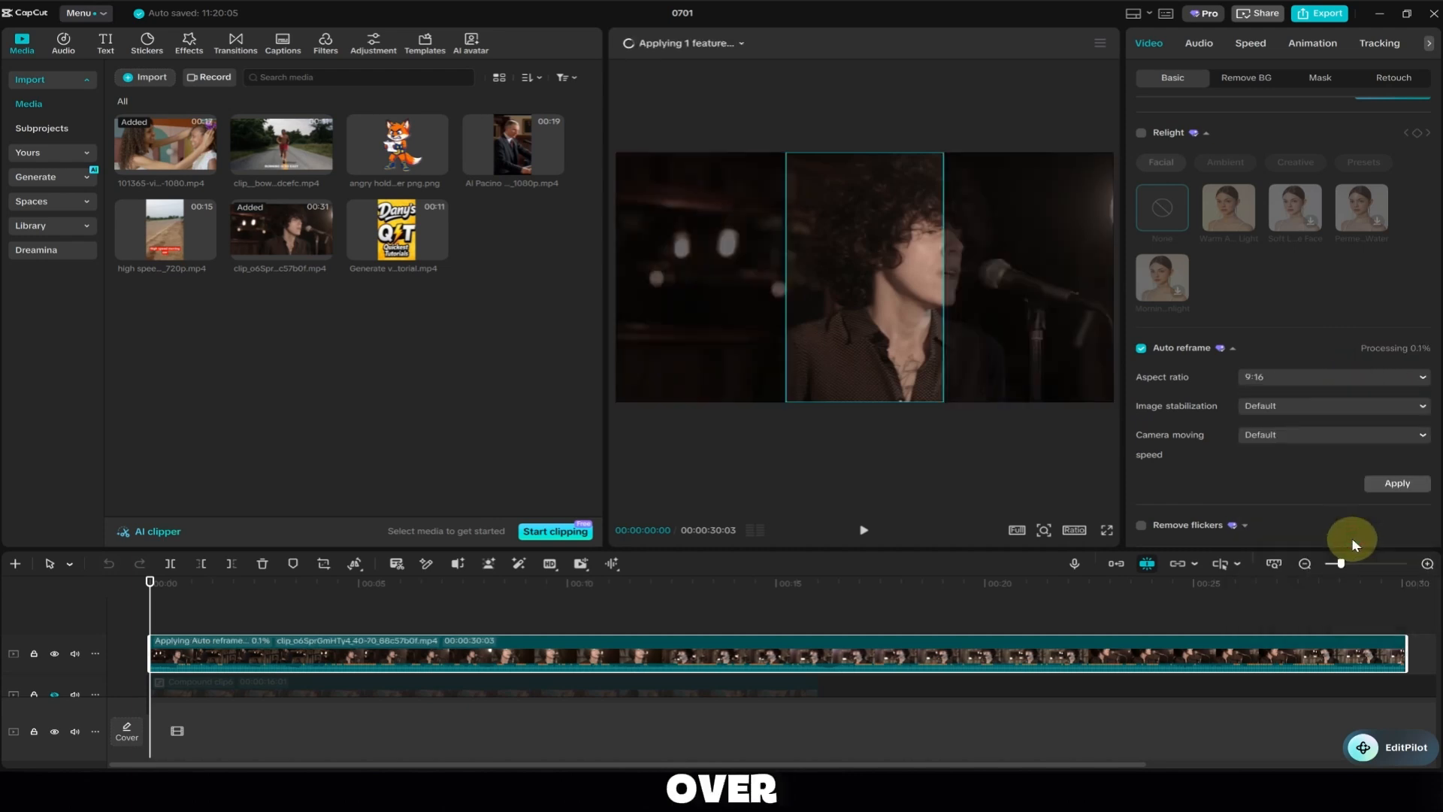
click(860, 532)
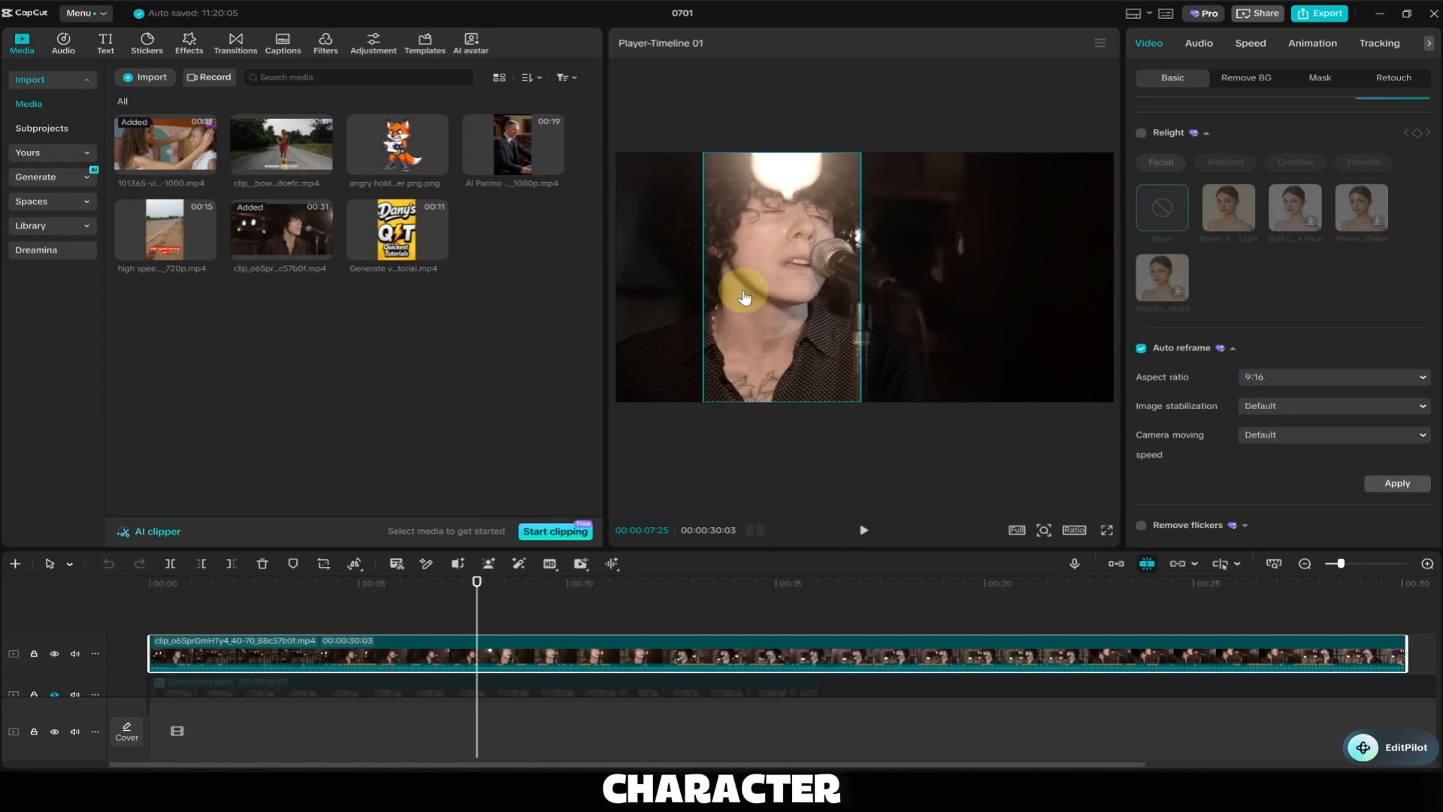
Examine the image stabilization and camera moving speed options of Auto reframe
click(1292, 407)
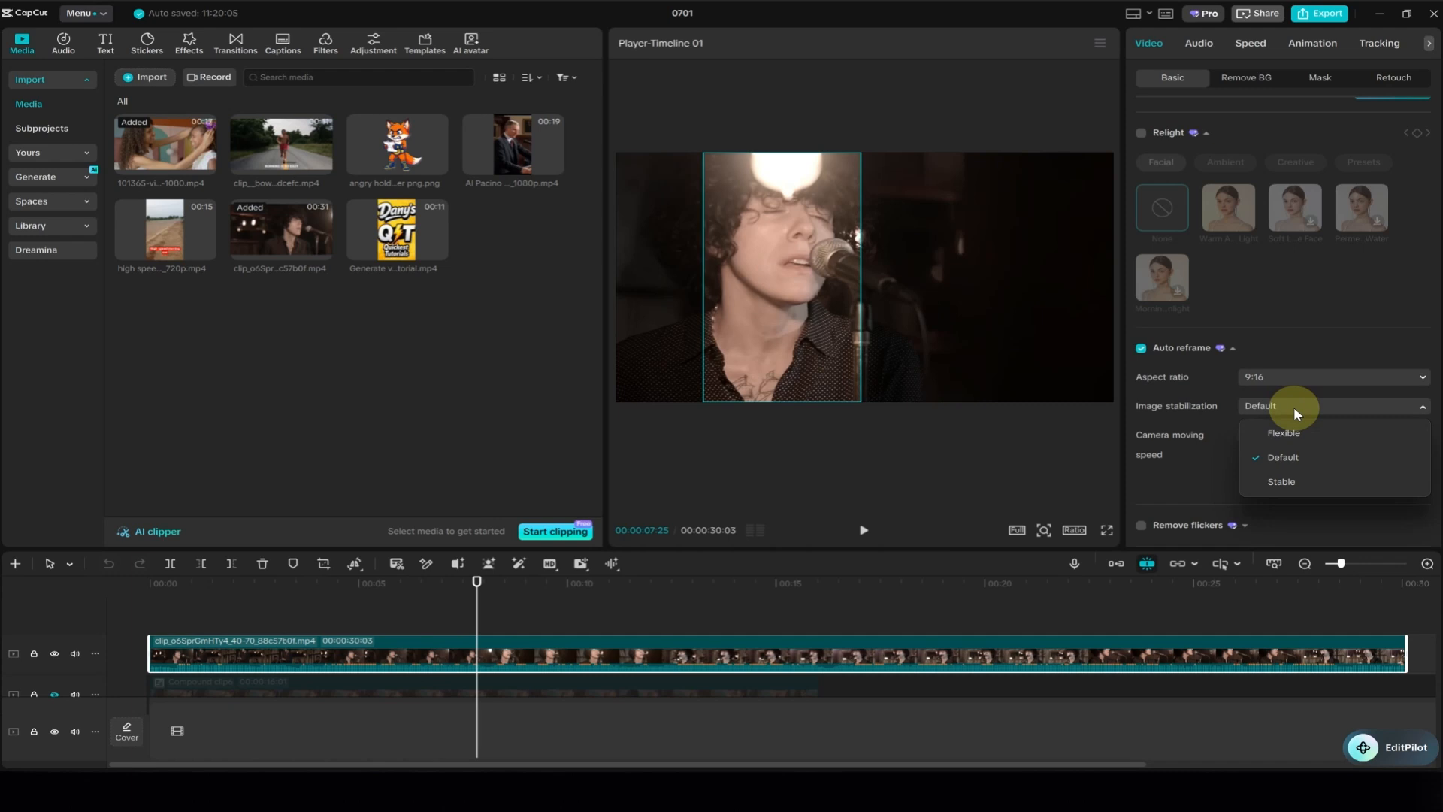
click(1293, 407)
click(1282, 438)
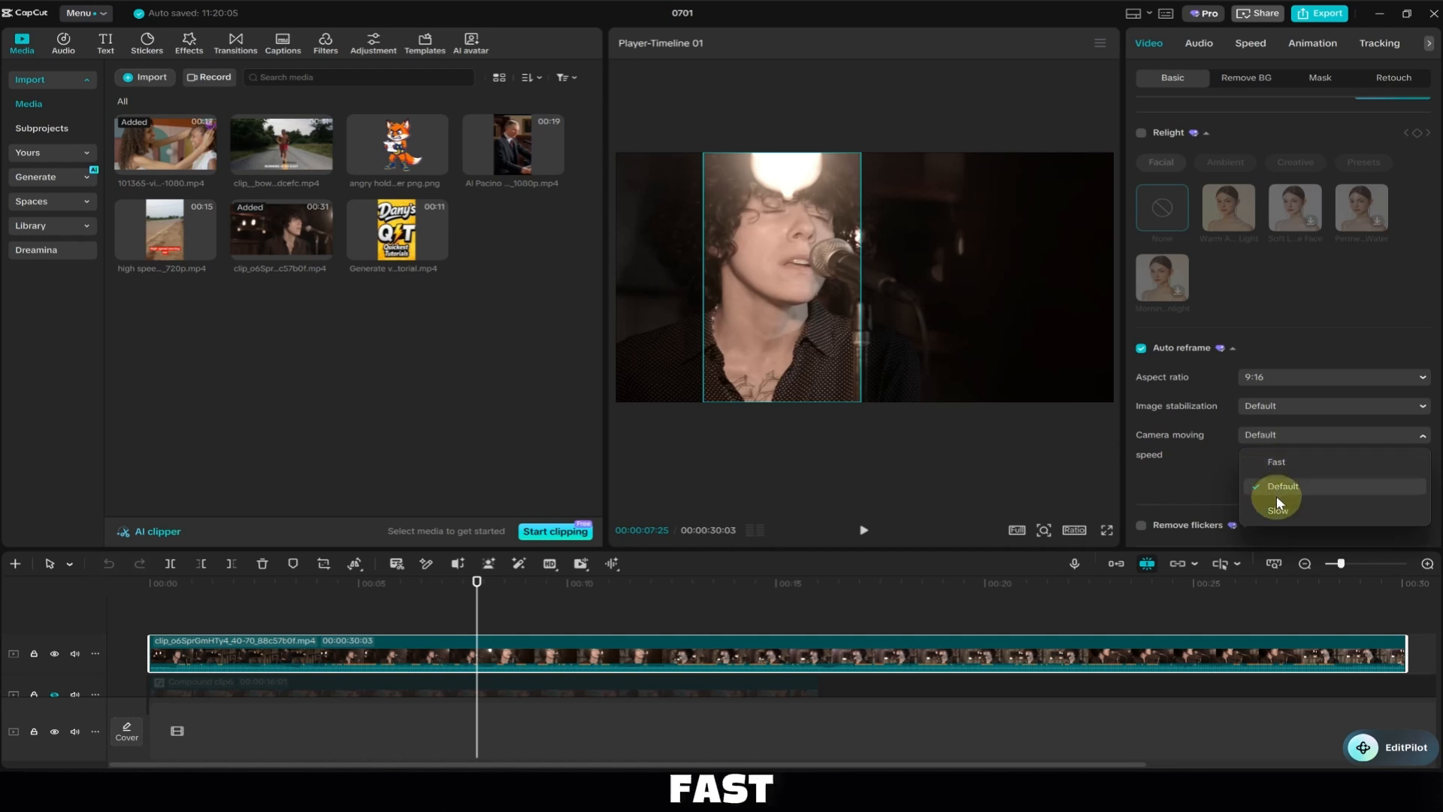
Play through the singer clip and split it at 00:00:06:24 and 00:00:11:03
click(452, 609)
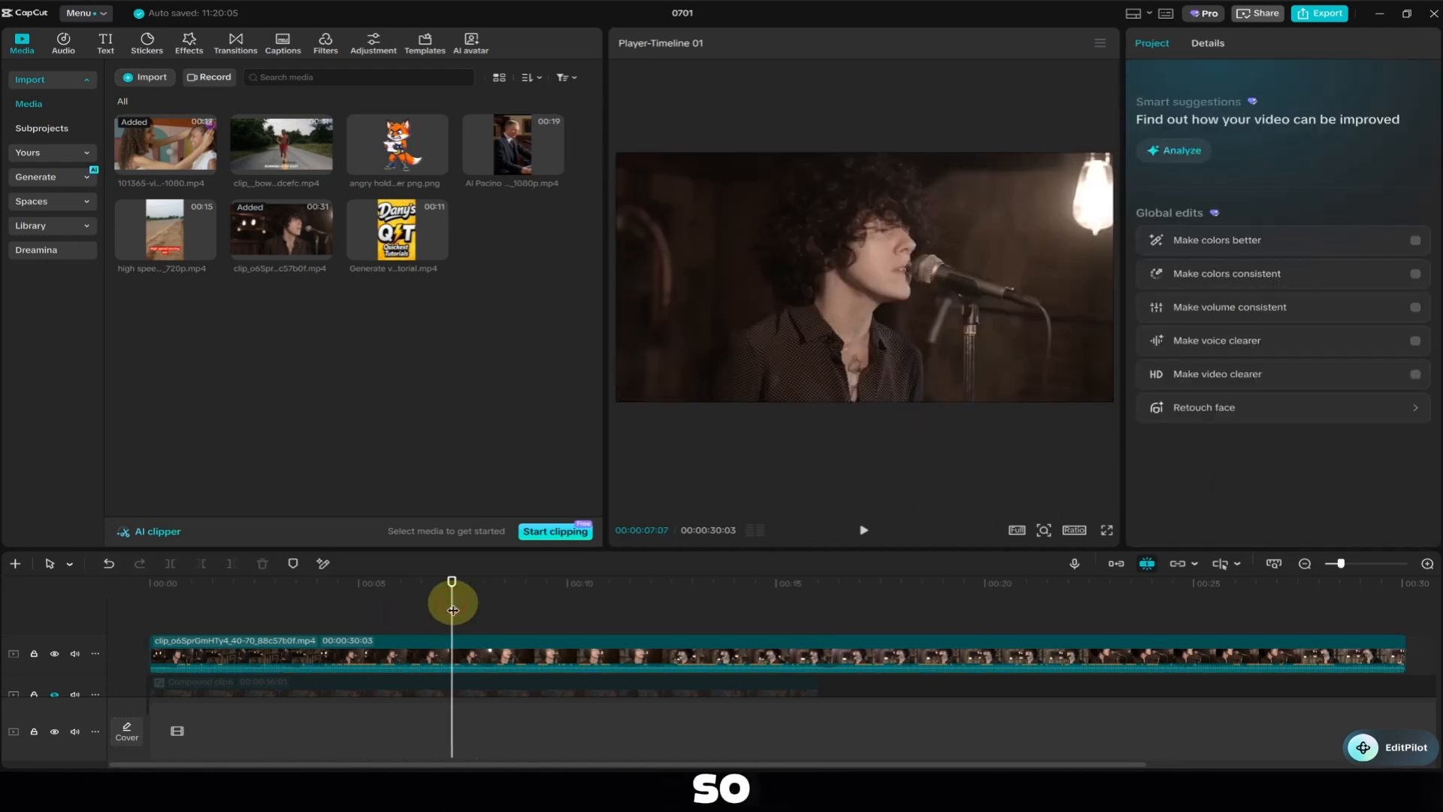
click(864, 522)
click(831, 633)
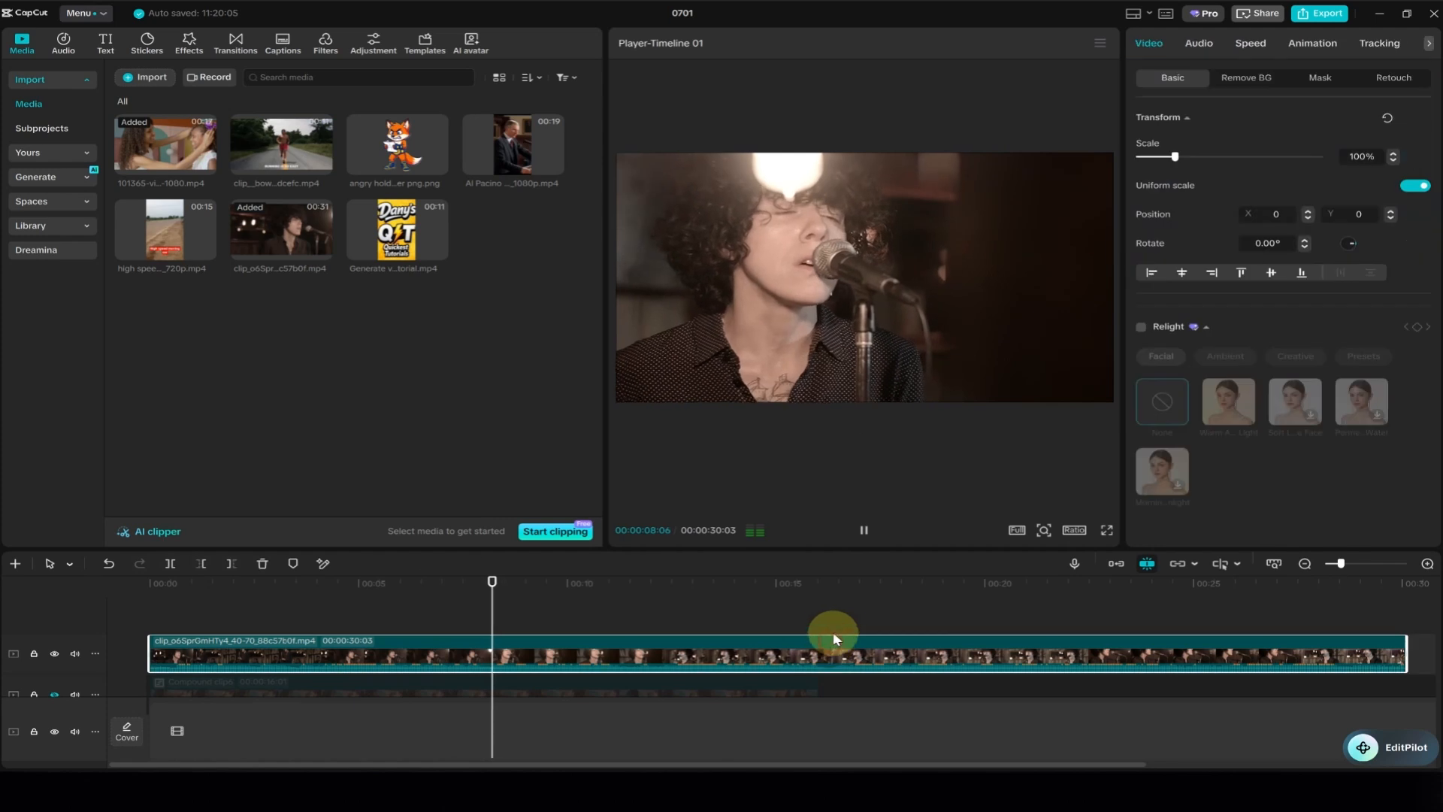
click(857, 534)
drag(528, 611, 432, 608)
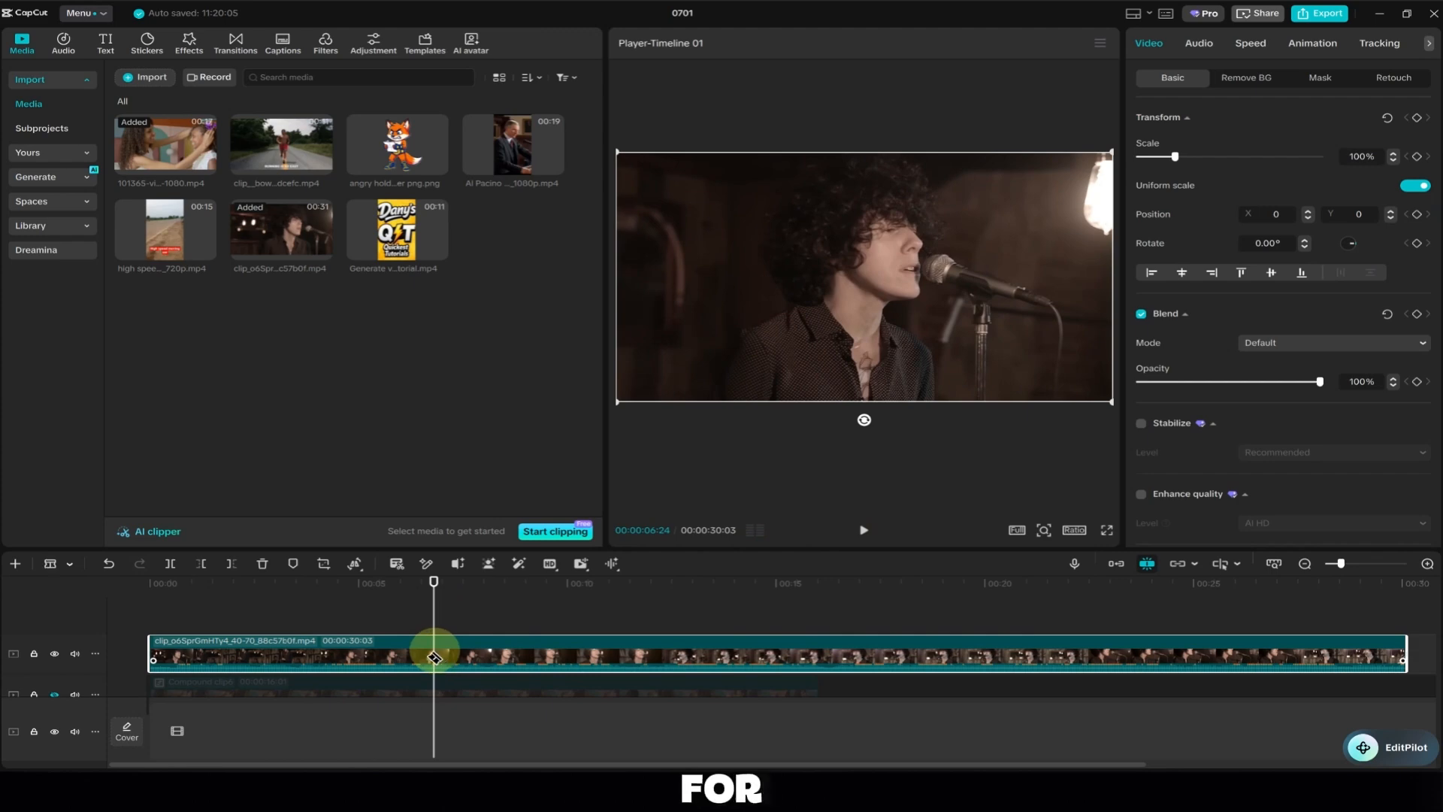
key(ctrl+b)
click(699, 607)
drag(707, 612, 613, 603)
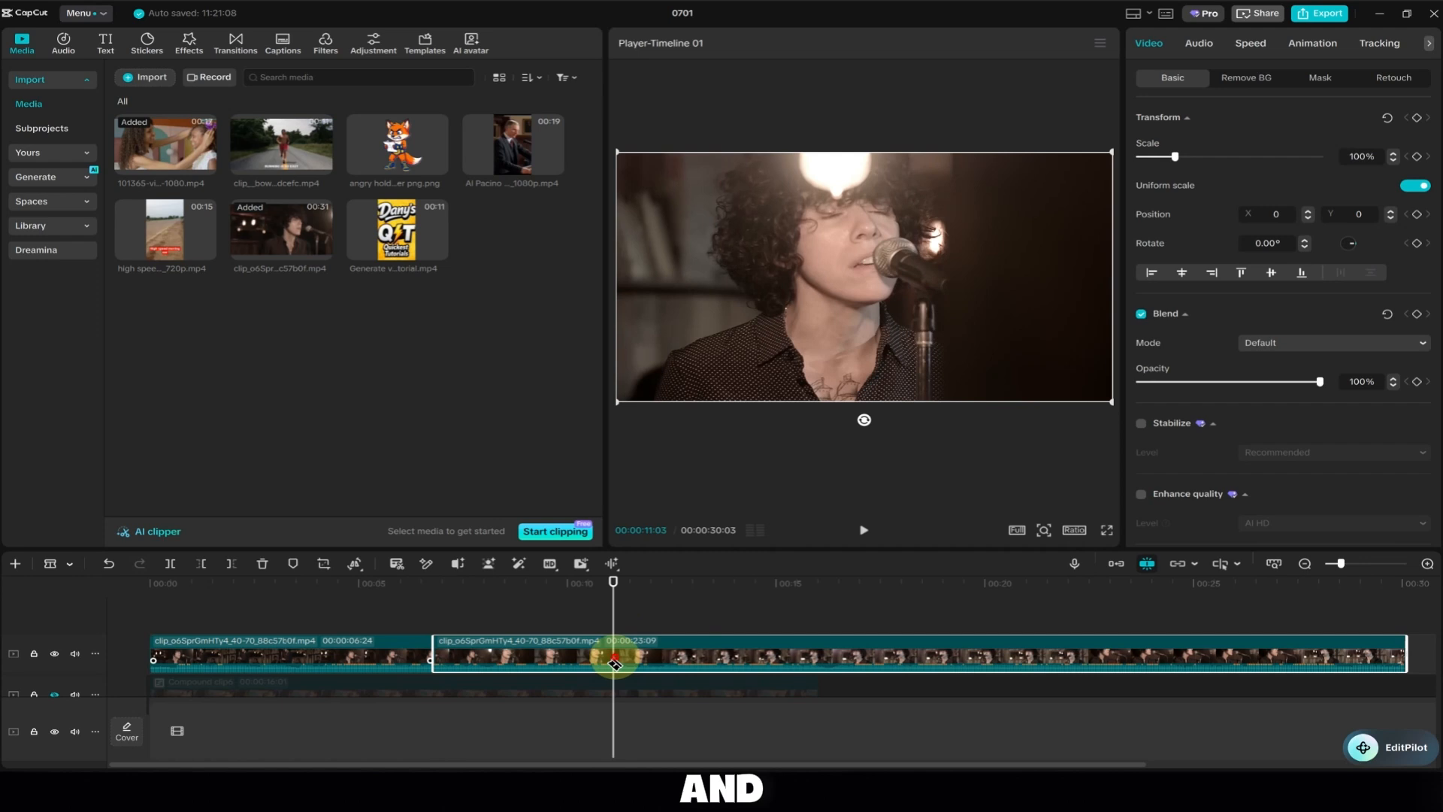
key(ctrl+b)
Delete the singer clip's last and first segments, keeping only the middle one
key(a)
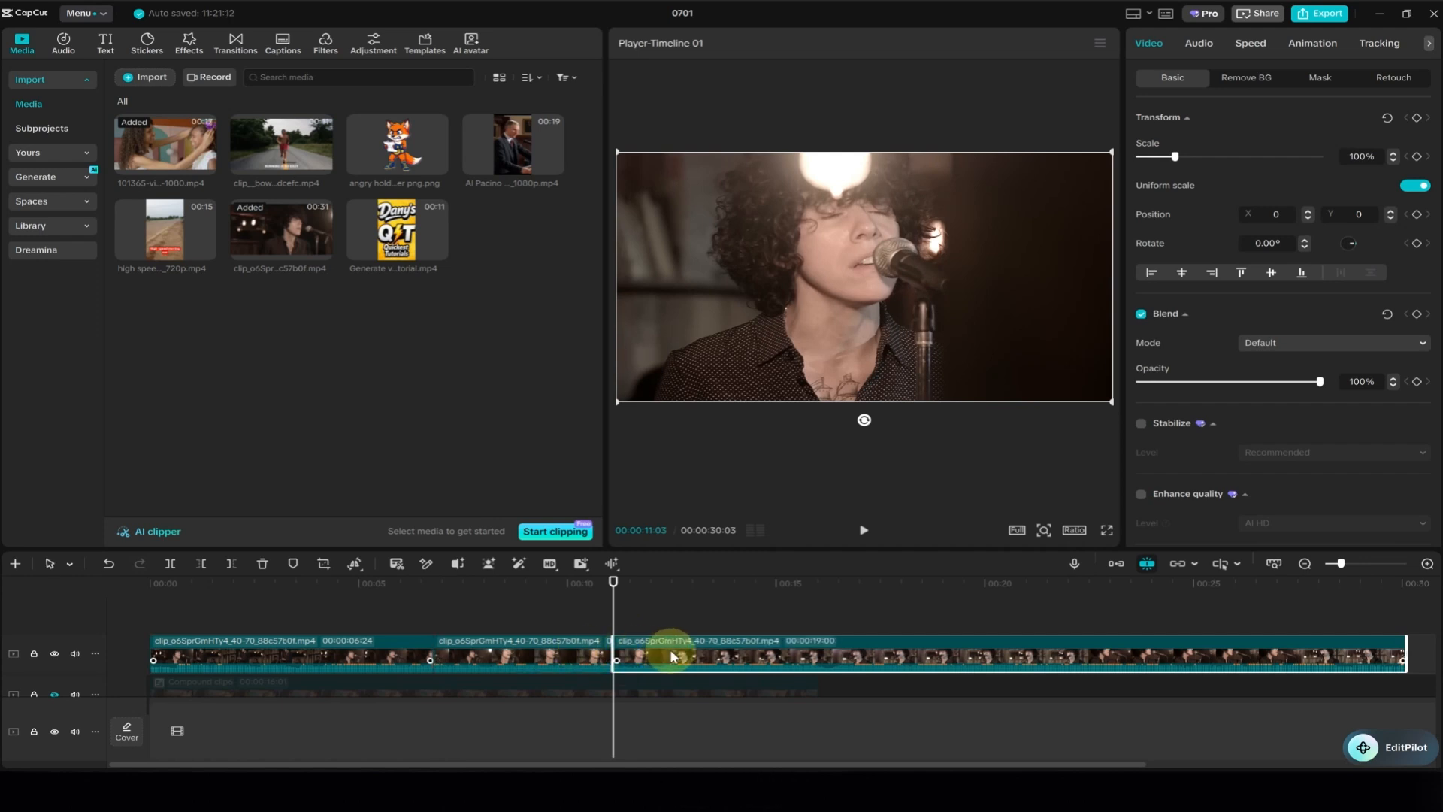
key(Delete)
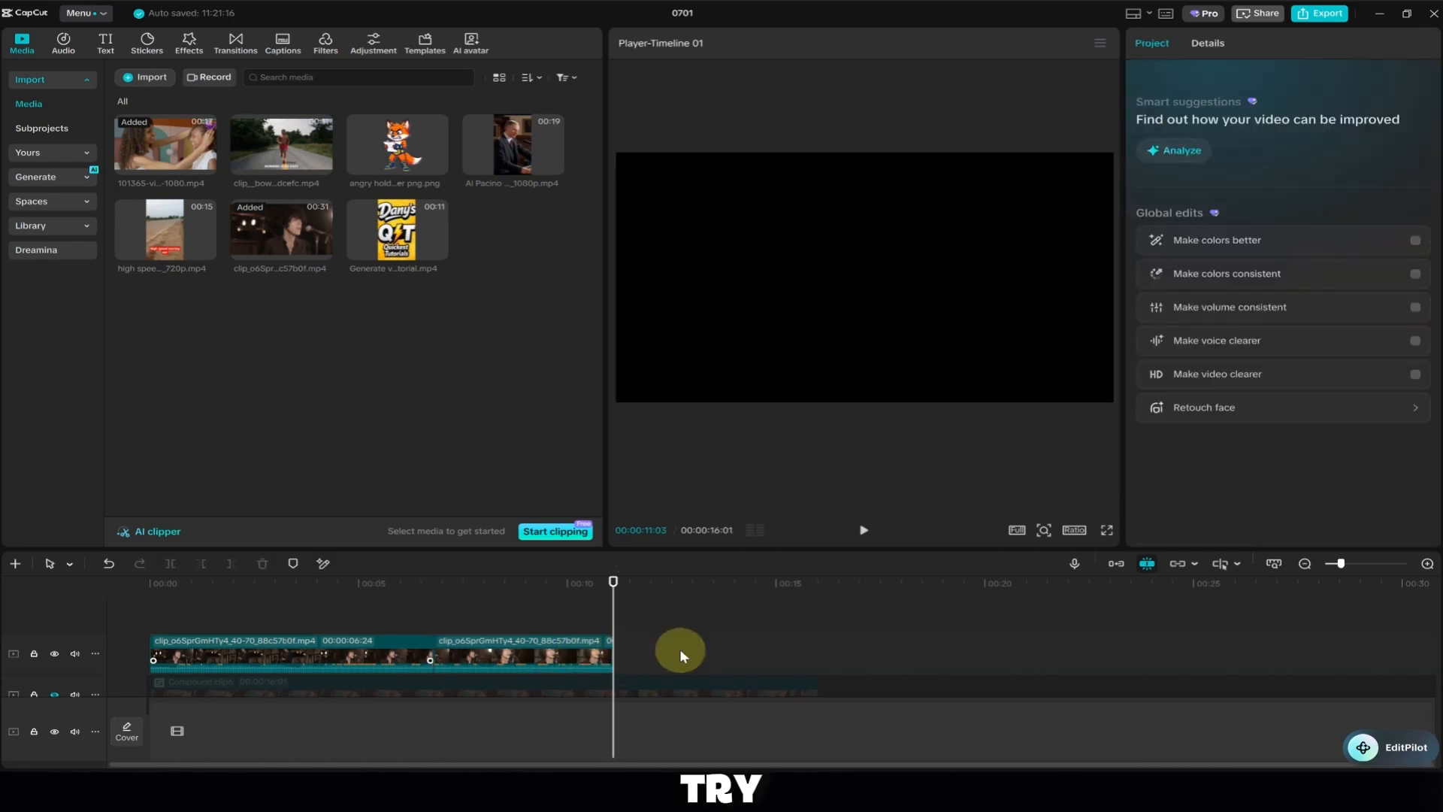
click(372, 649)
key(Delete)
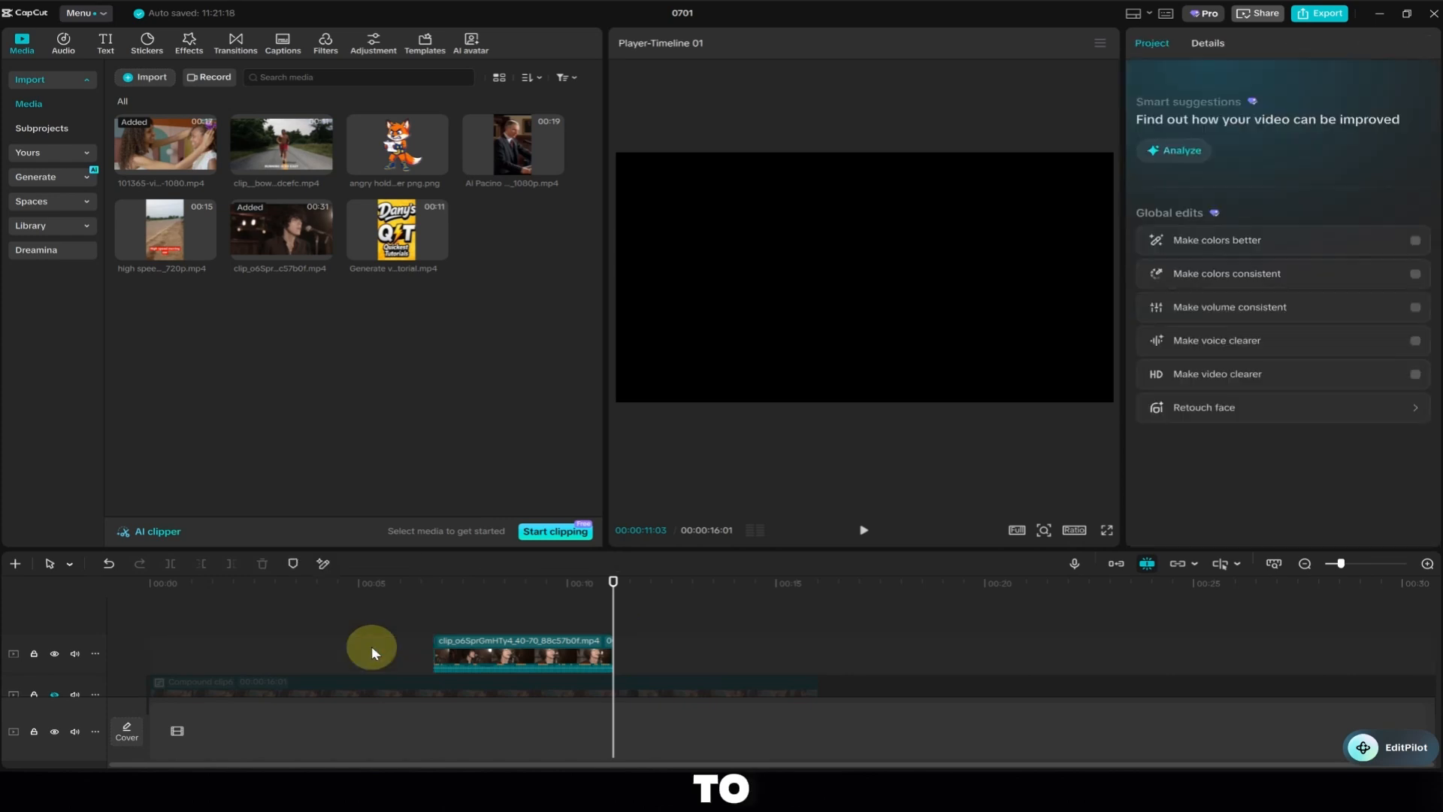
Enable Auto reframe on the remaining singer segment and set its aspect ratio to 9:16
click(433, 583)
click(504, 660)
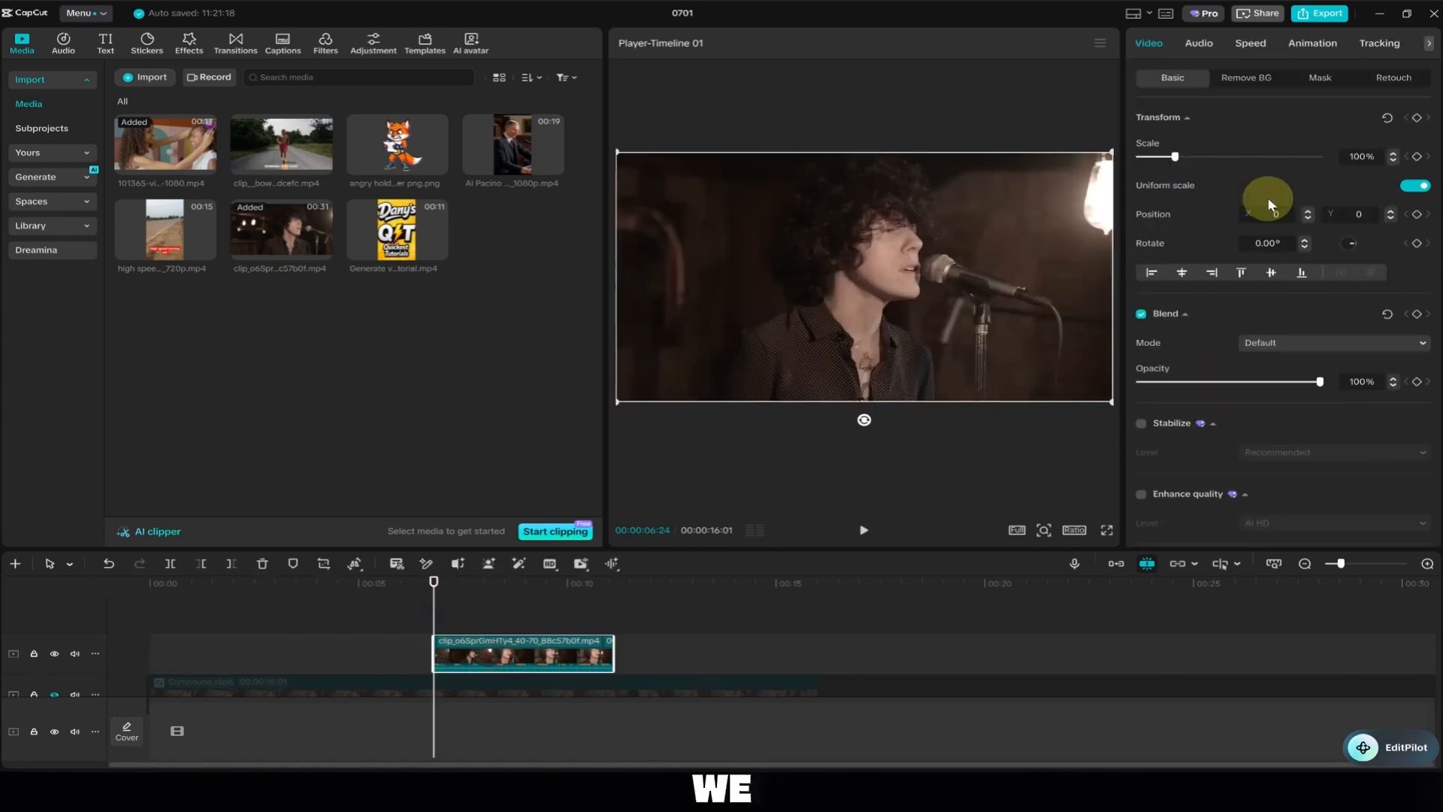
scroll(1309, 328, down, 10)
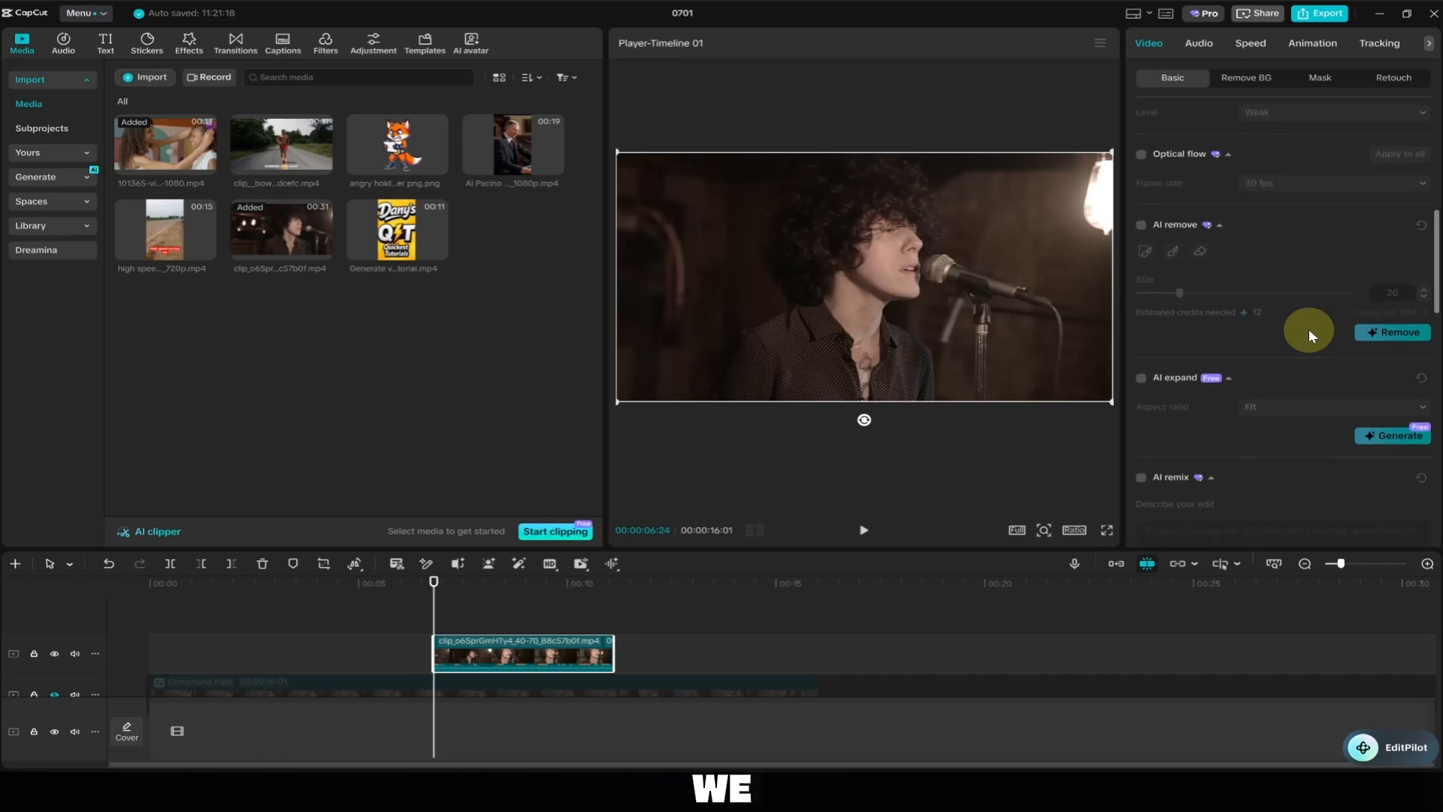
scroll(1309, 328, down, 10)
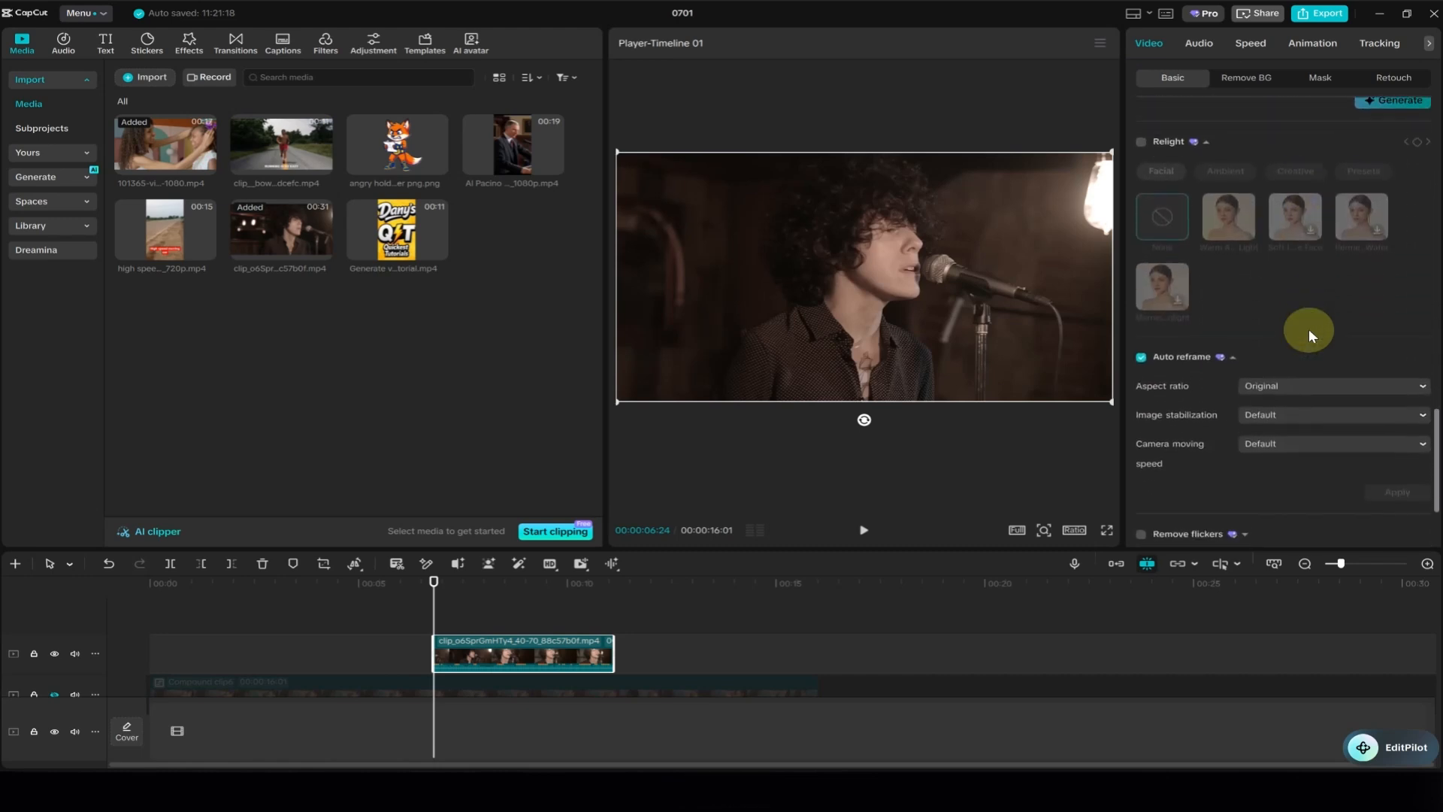
scroll(1277, 346, down, 1)
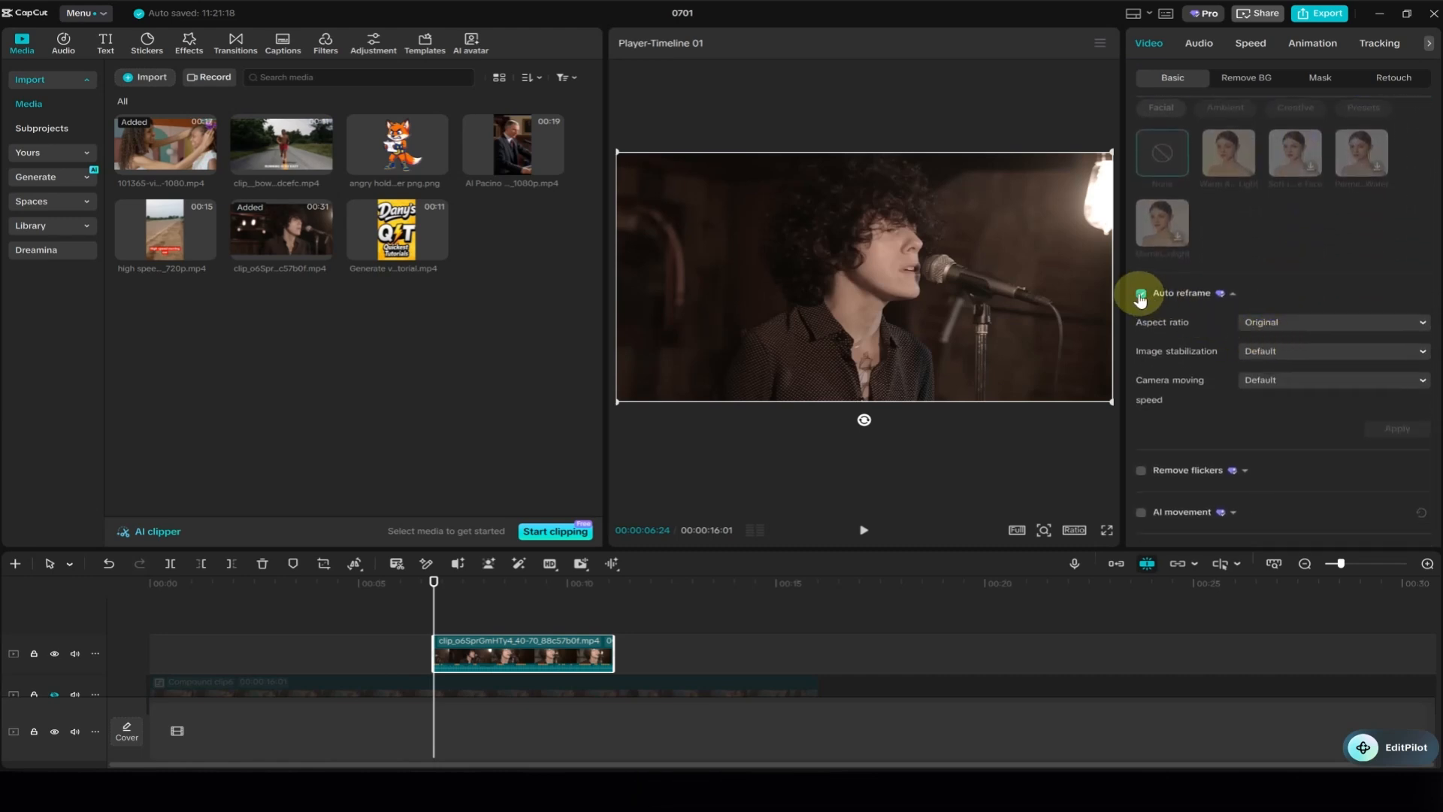
click(1141, 294)
click(1139, 296)
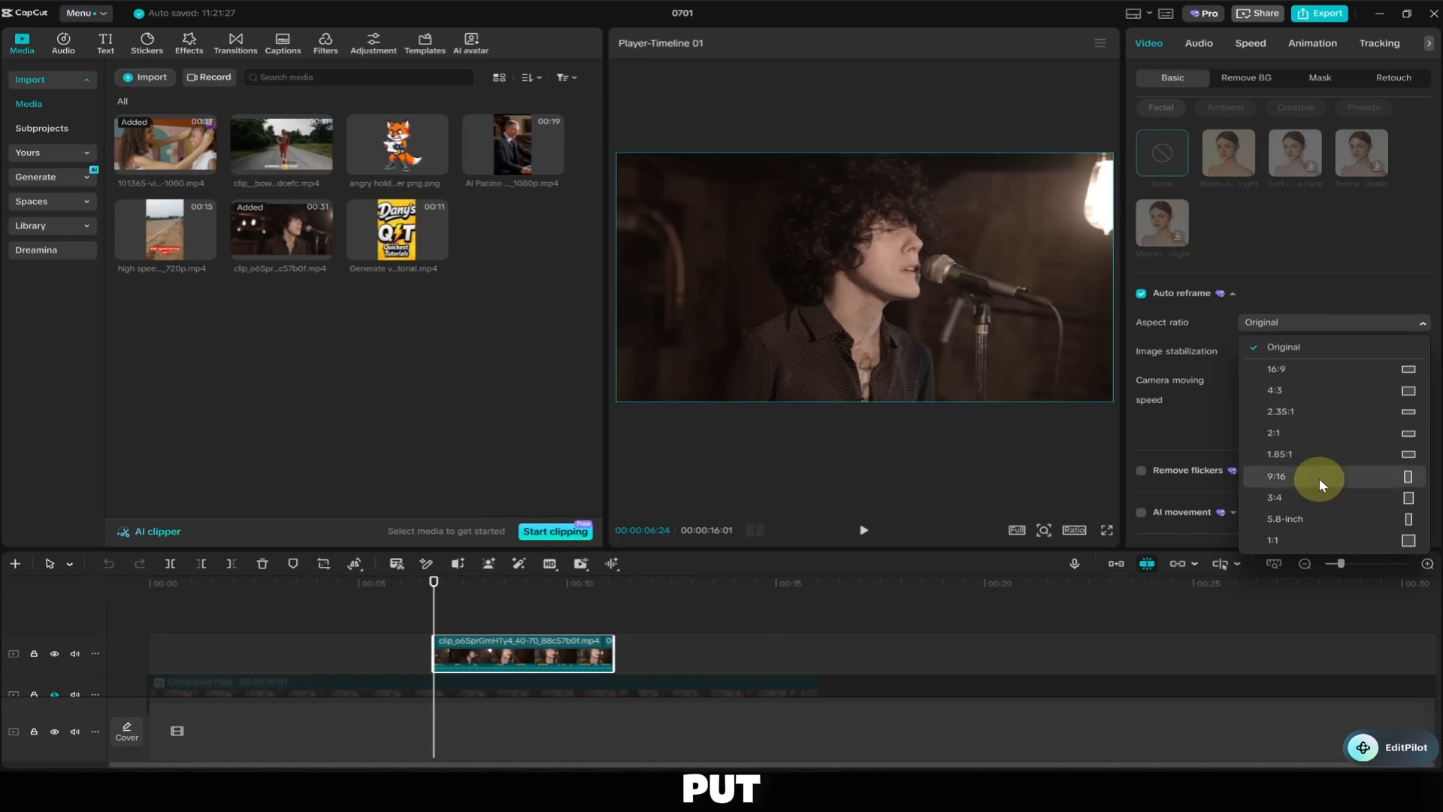
click(1305, 479)
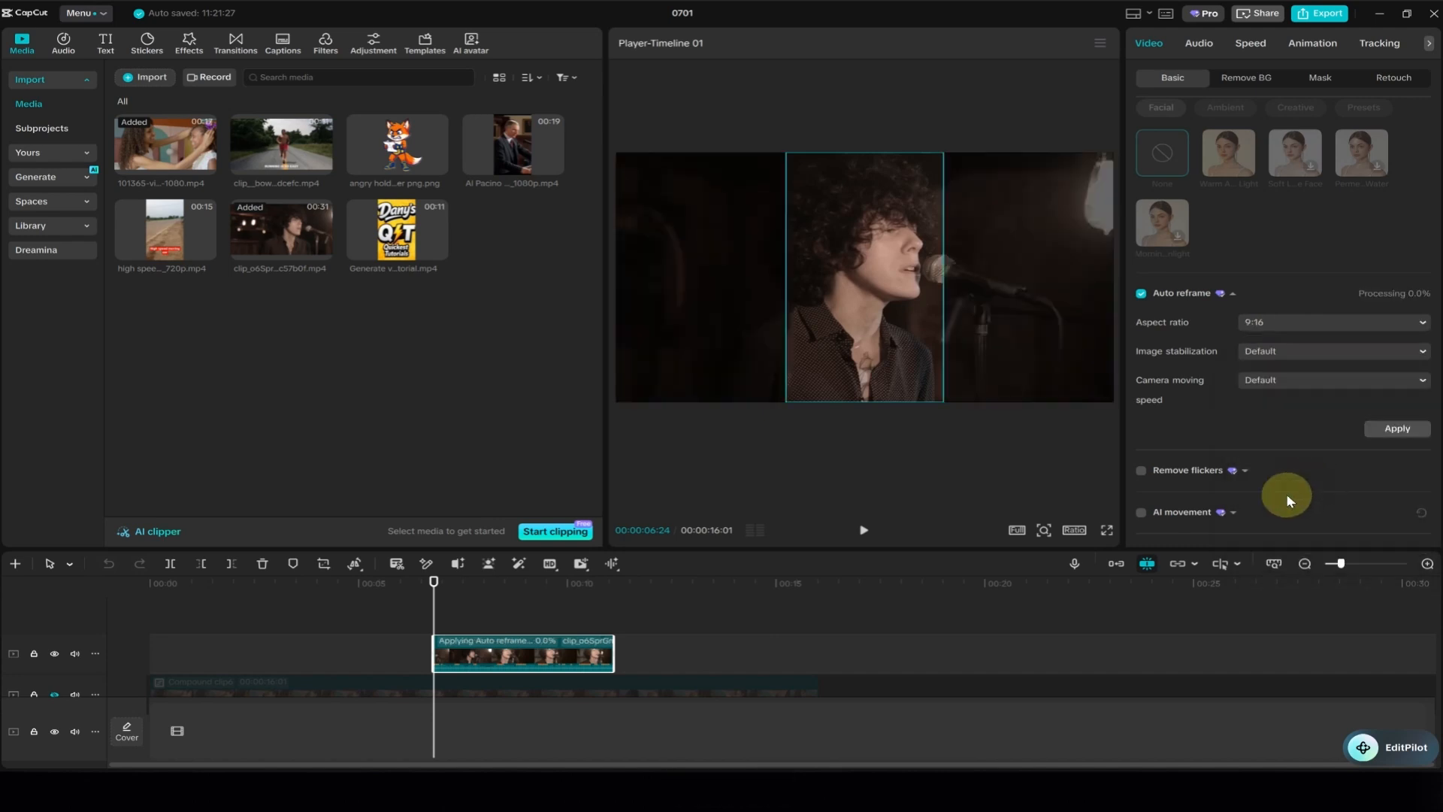
Play through the singer segment to preview the 9:16 crop and apply the reframing
key(space)
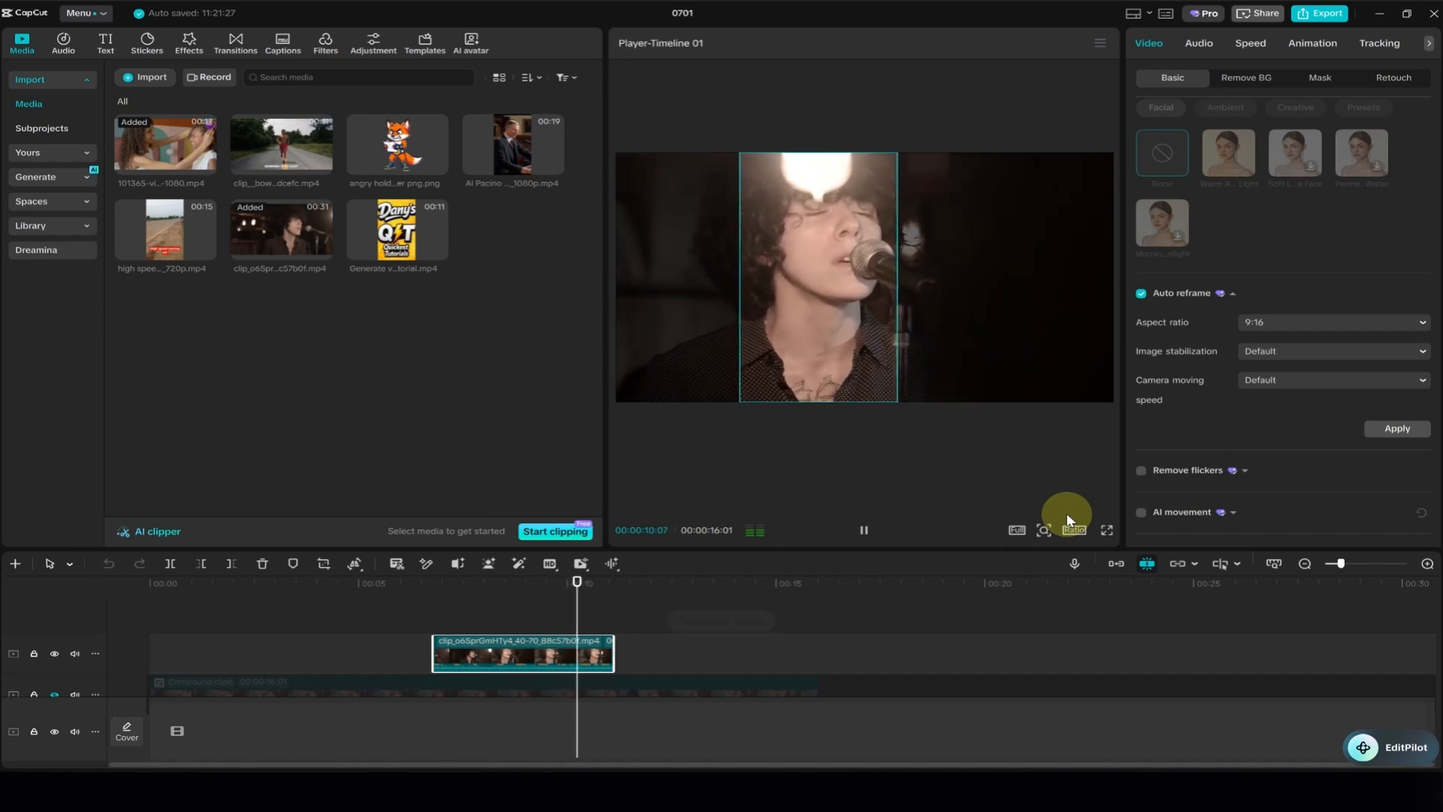
key(space)
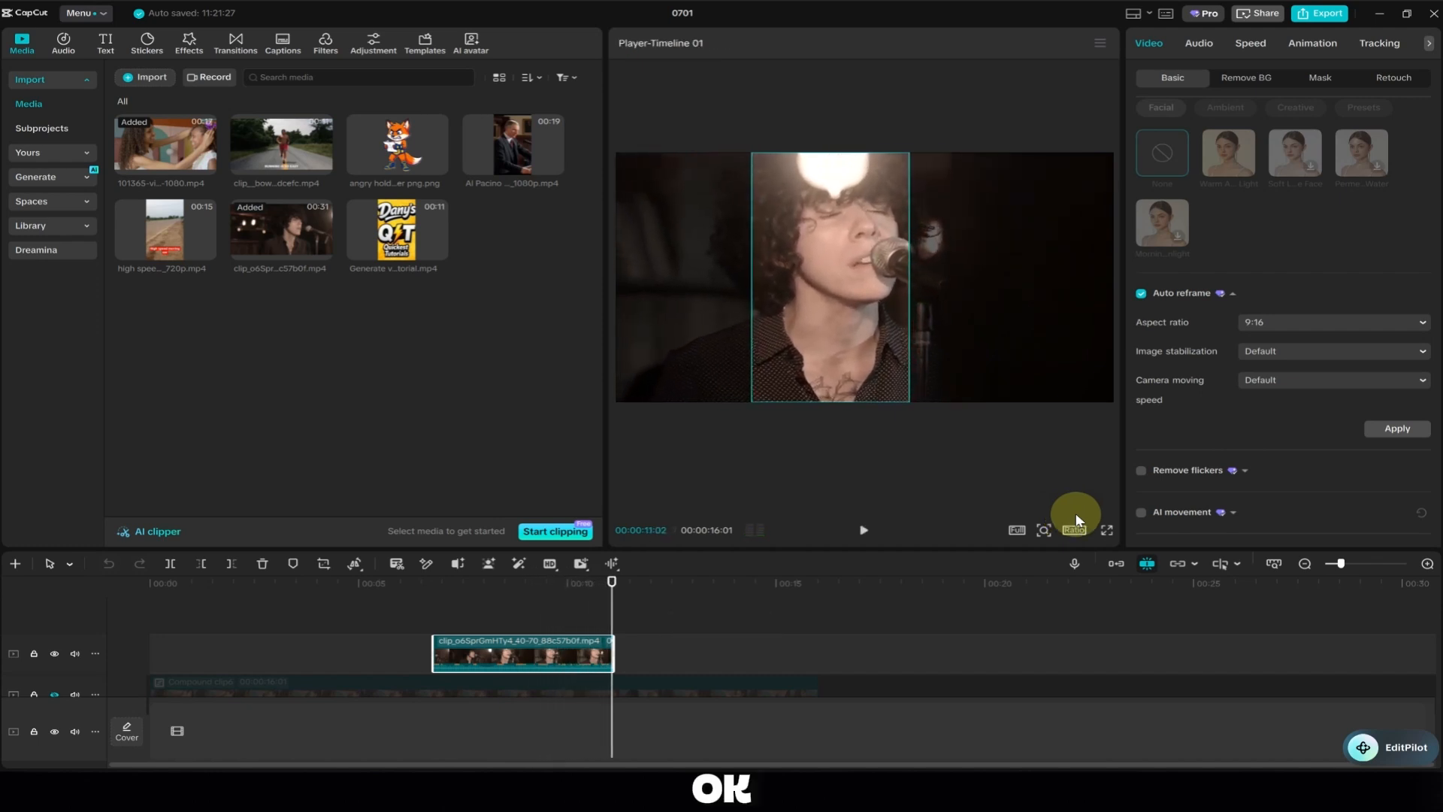
click(1420, 433)
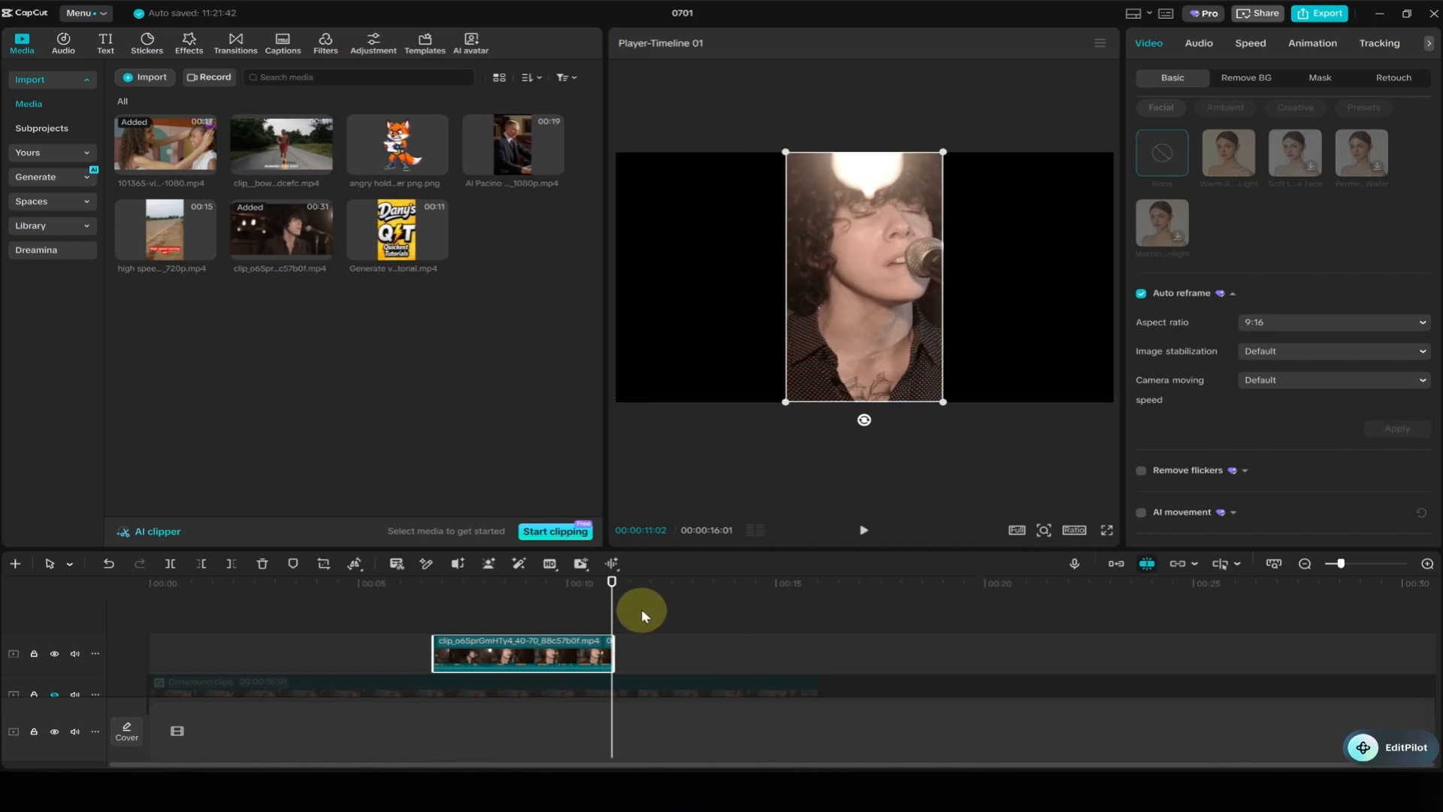
Set the project's aspect ratio to 9:16 and play the reframed singer segment in full screen
click(1074, 530)
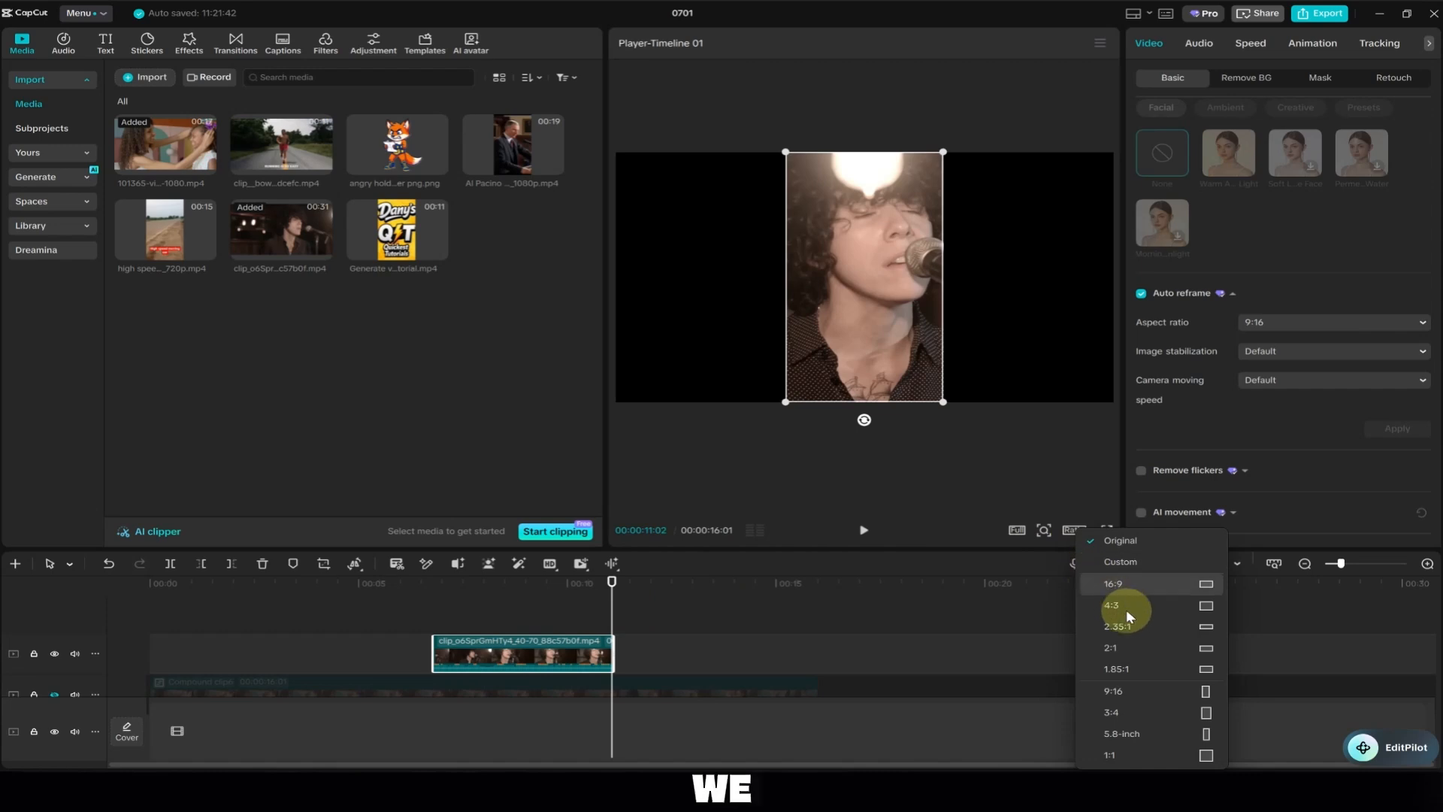
click(1144, 691)
click(1108, 530)
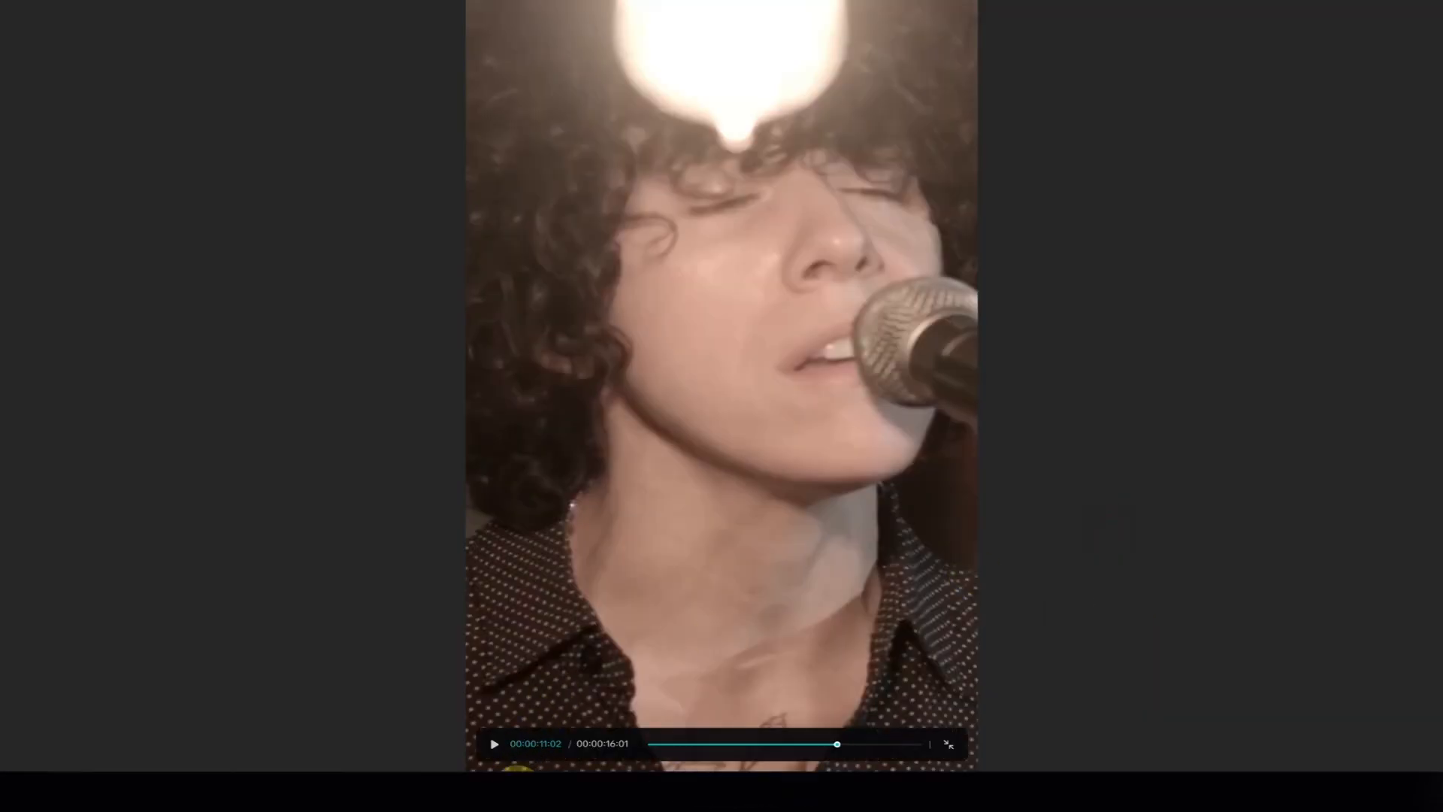
click(496, 744)
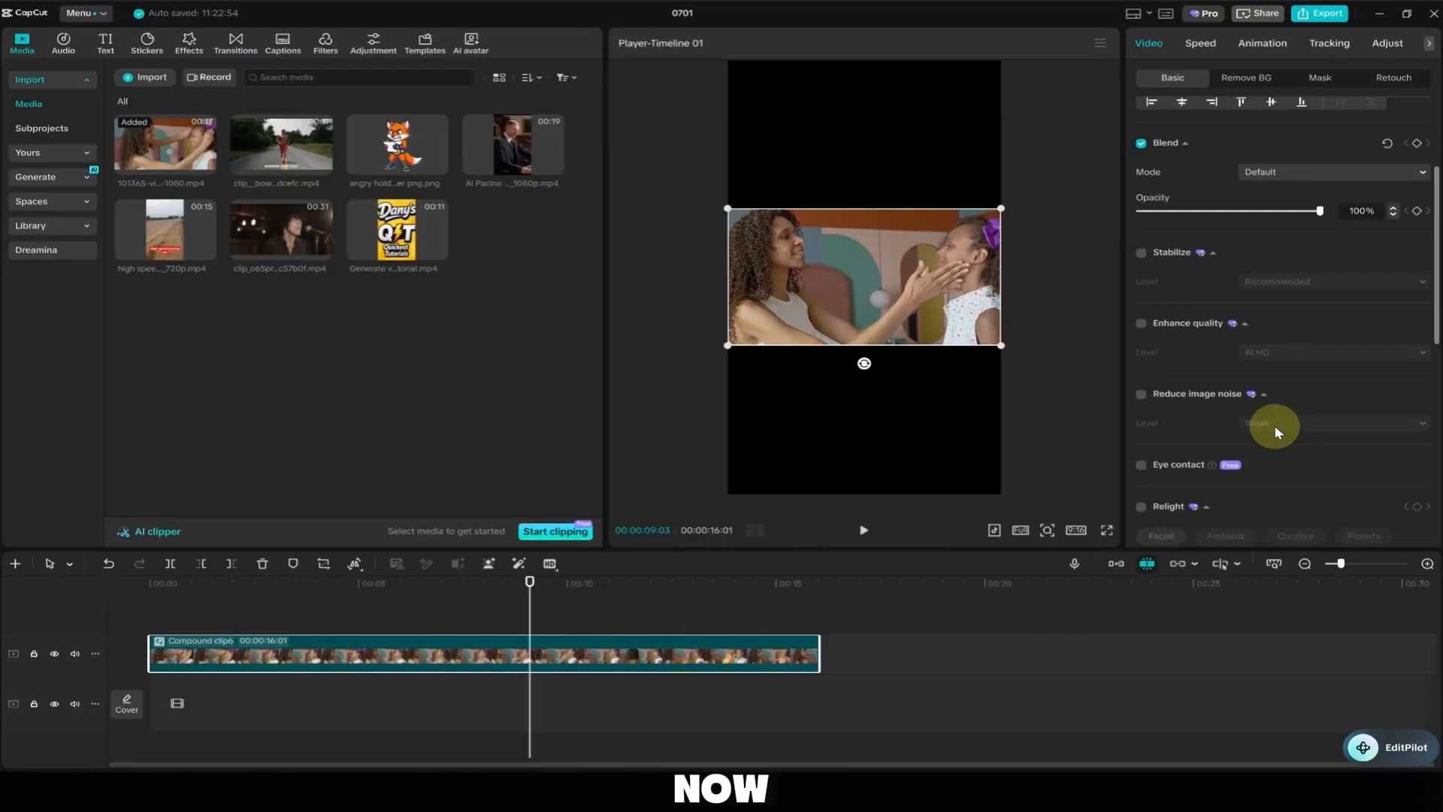
Set the project's aspect ratio to Original for the compound clip of the woman and girl
scroll(1274, 429, down, 5)
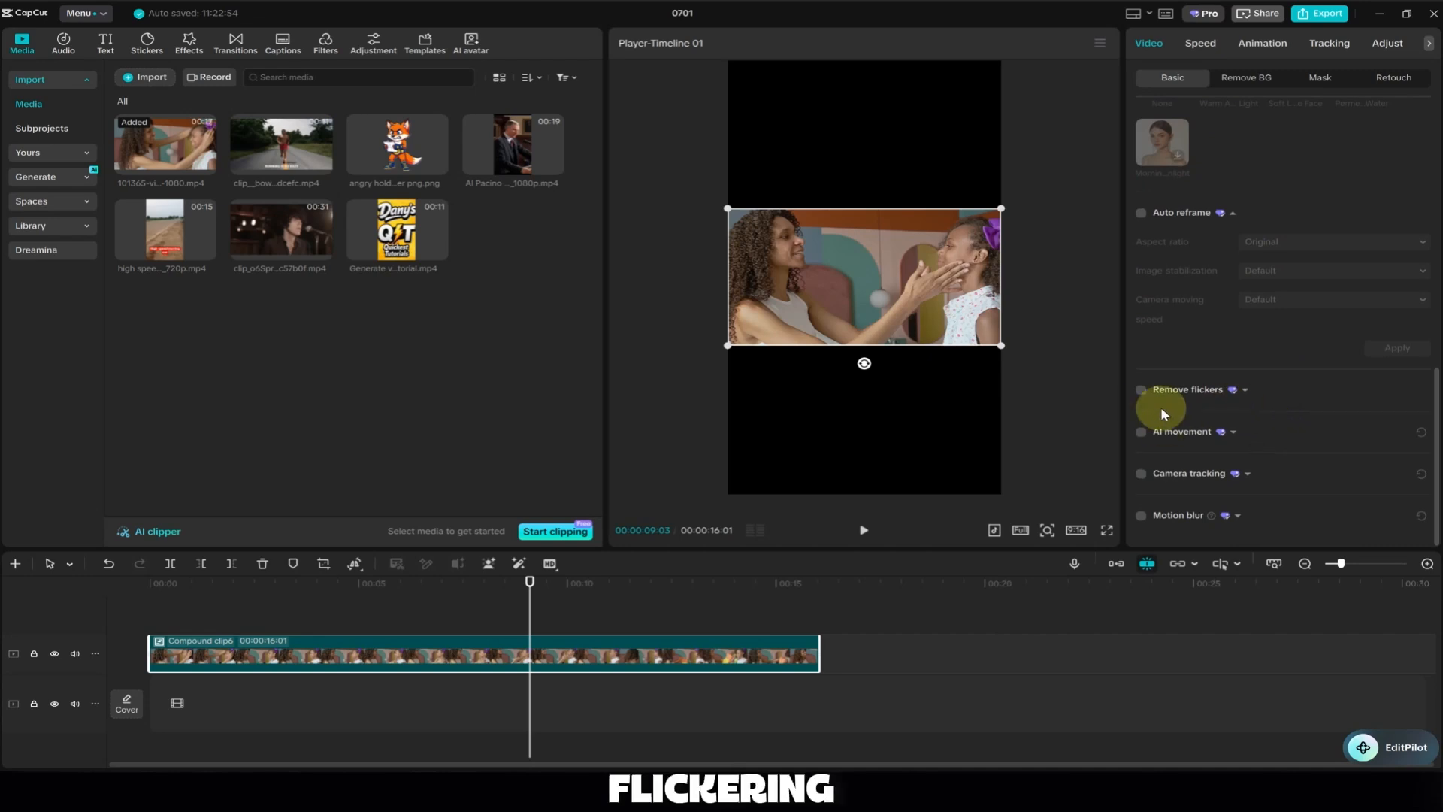
click(1070, 530)
click(1097, 539)
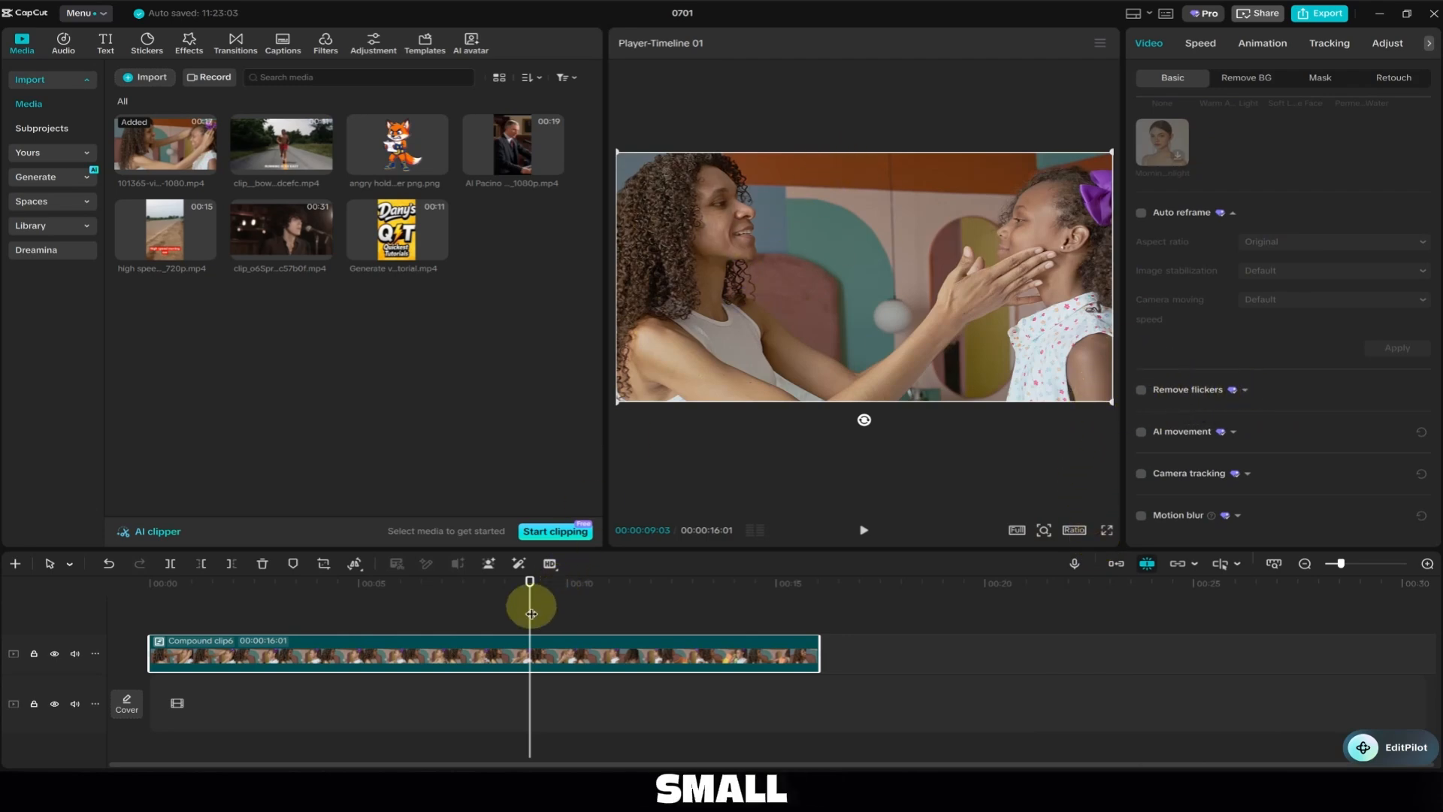
Play the compound clip from 00:00:02:15 to examine its light flicker
drag(529, 607, 453, 612)
drag(362, 626, 254, 631)
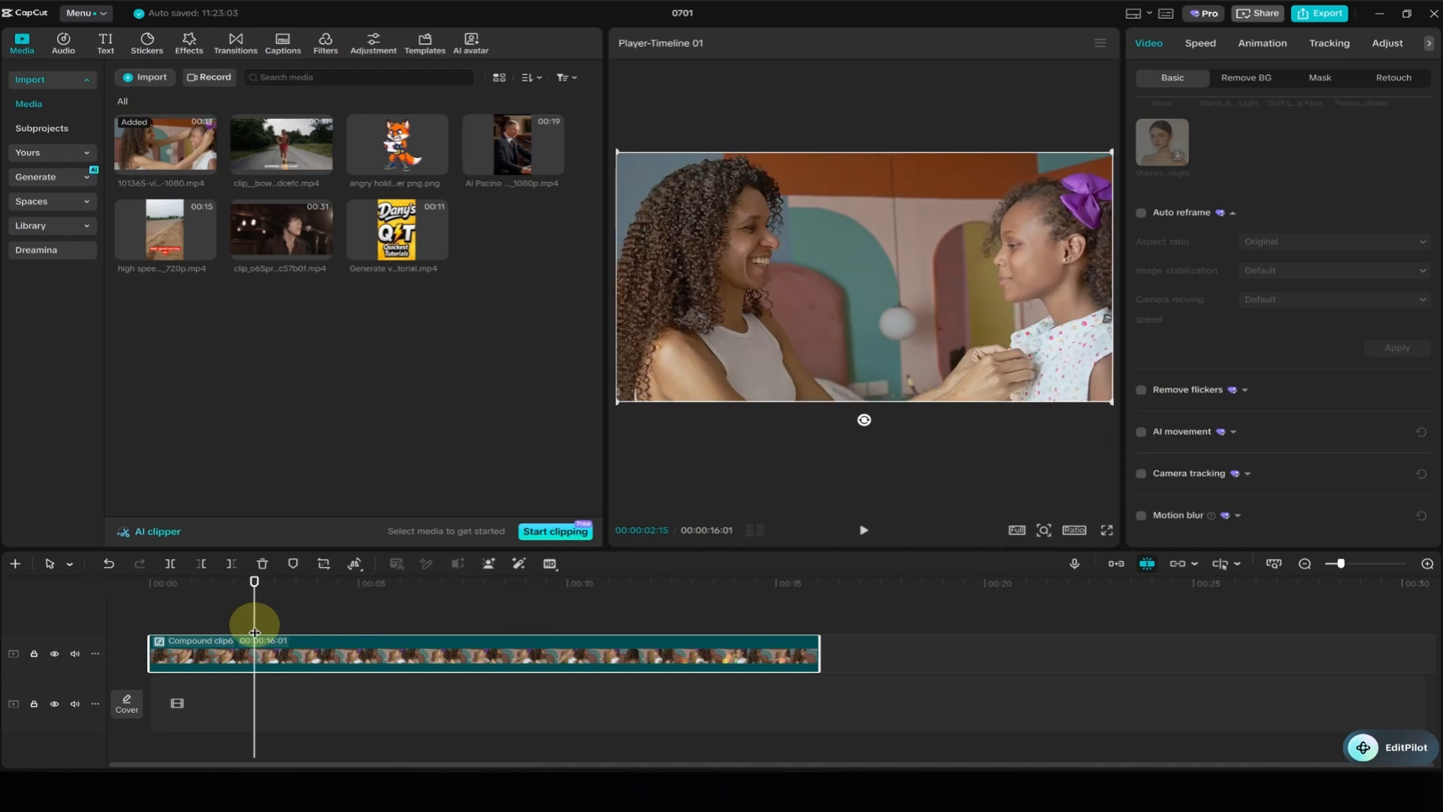
click(865, 529)
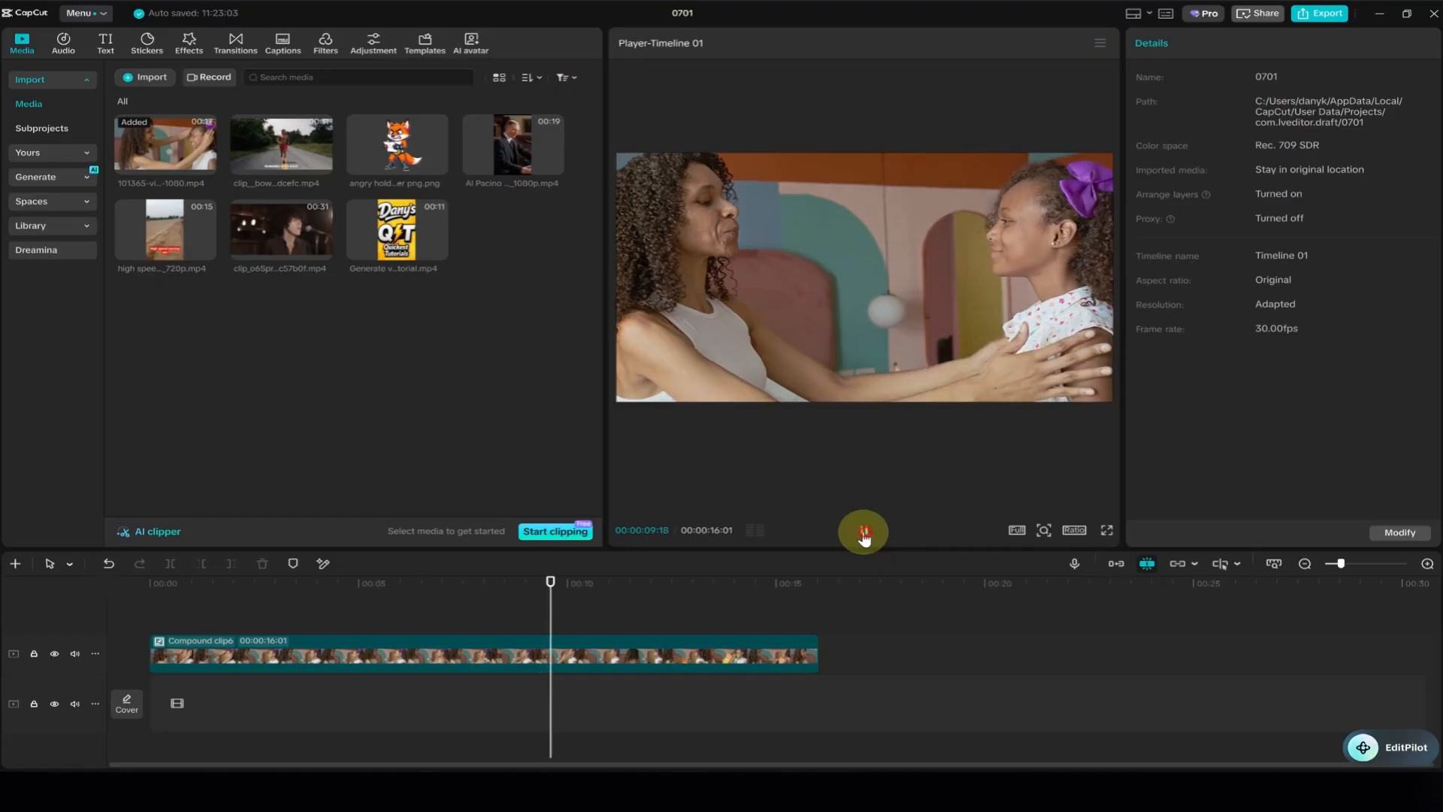
click(863, 530)
Enable Remove flickers on the compound clip and play back the result from near its start
click(706, 646)
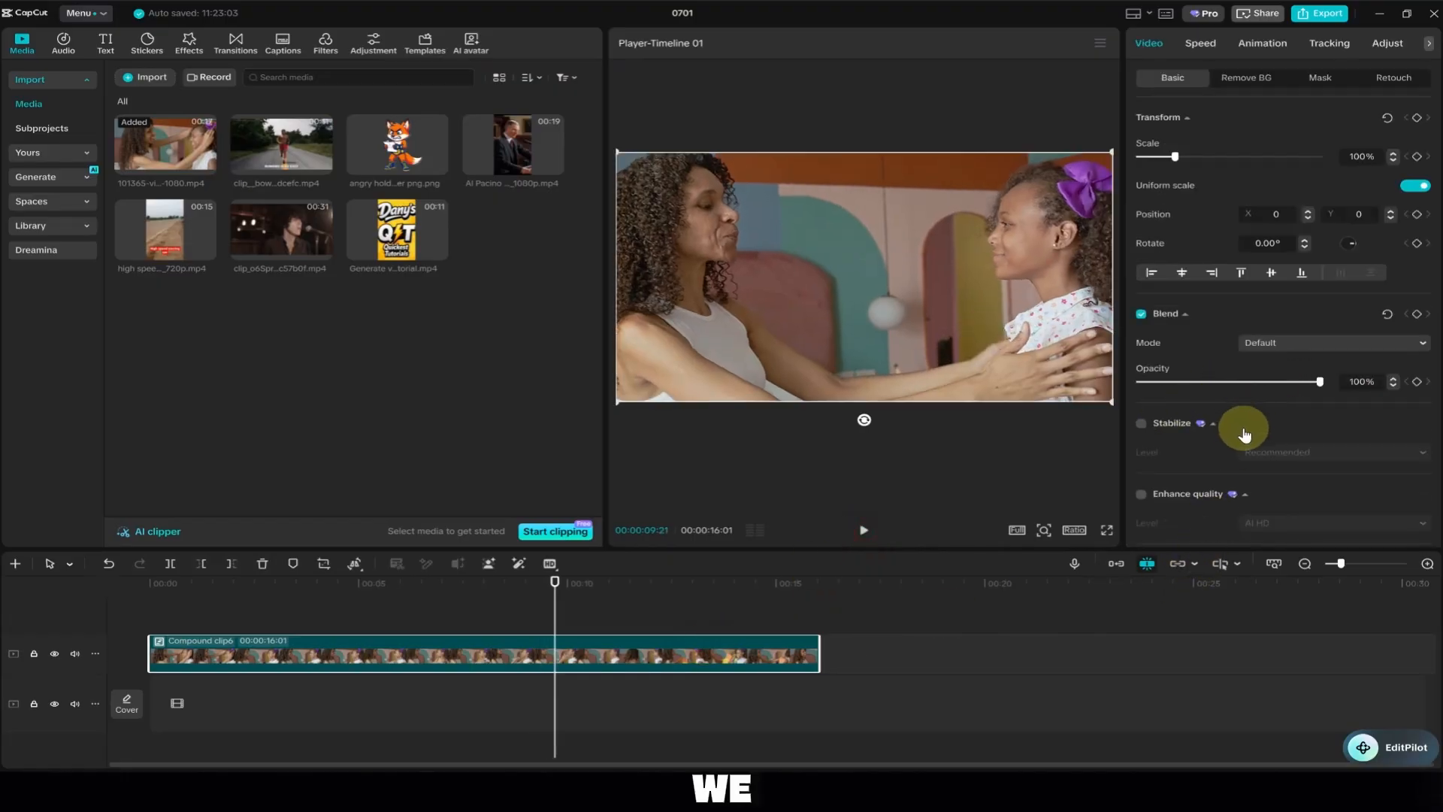
scroll(1243, 433, down, 10)
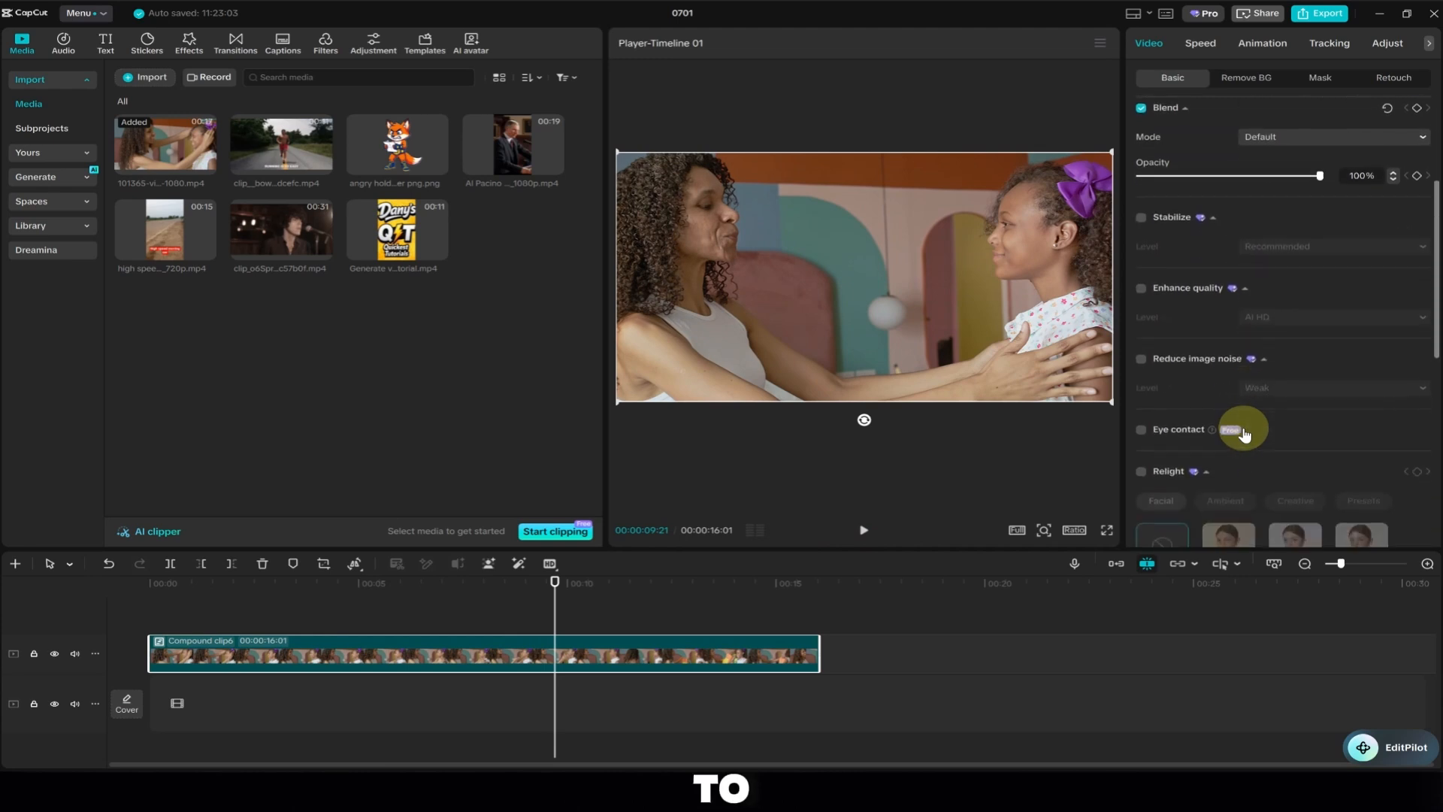
click(1140, 389)
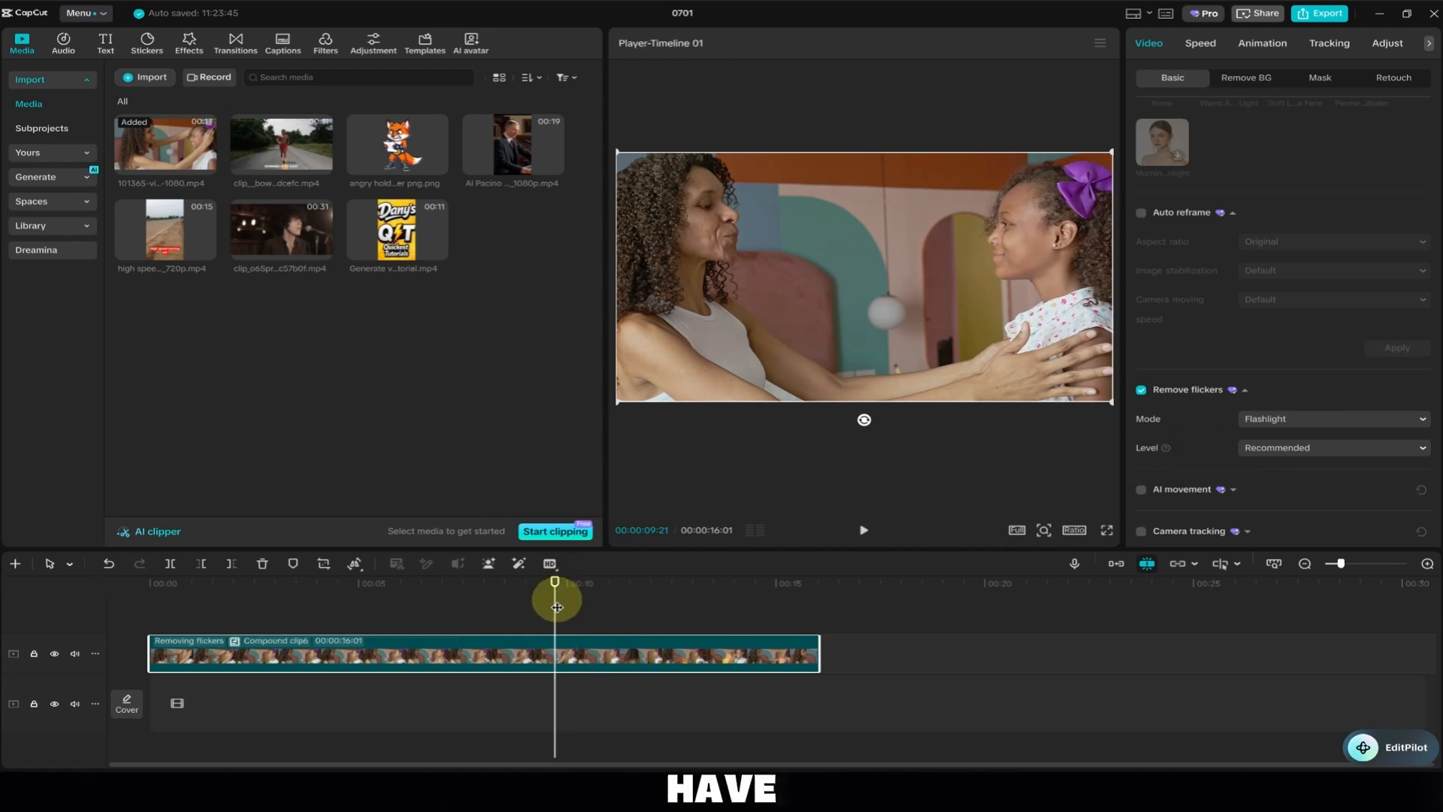
drag(556, 607, 295, 602)
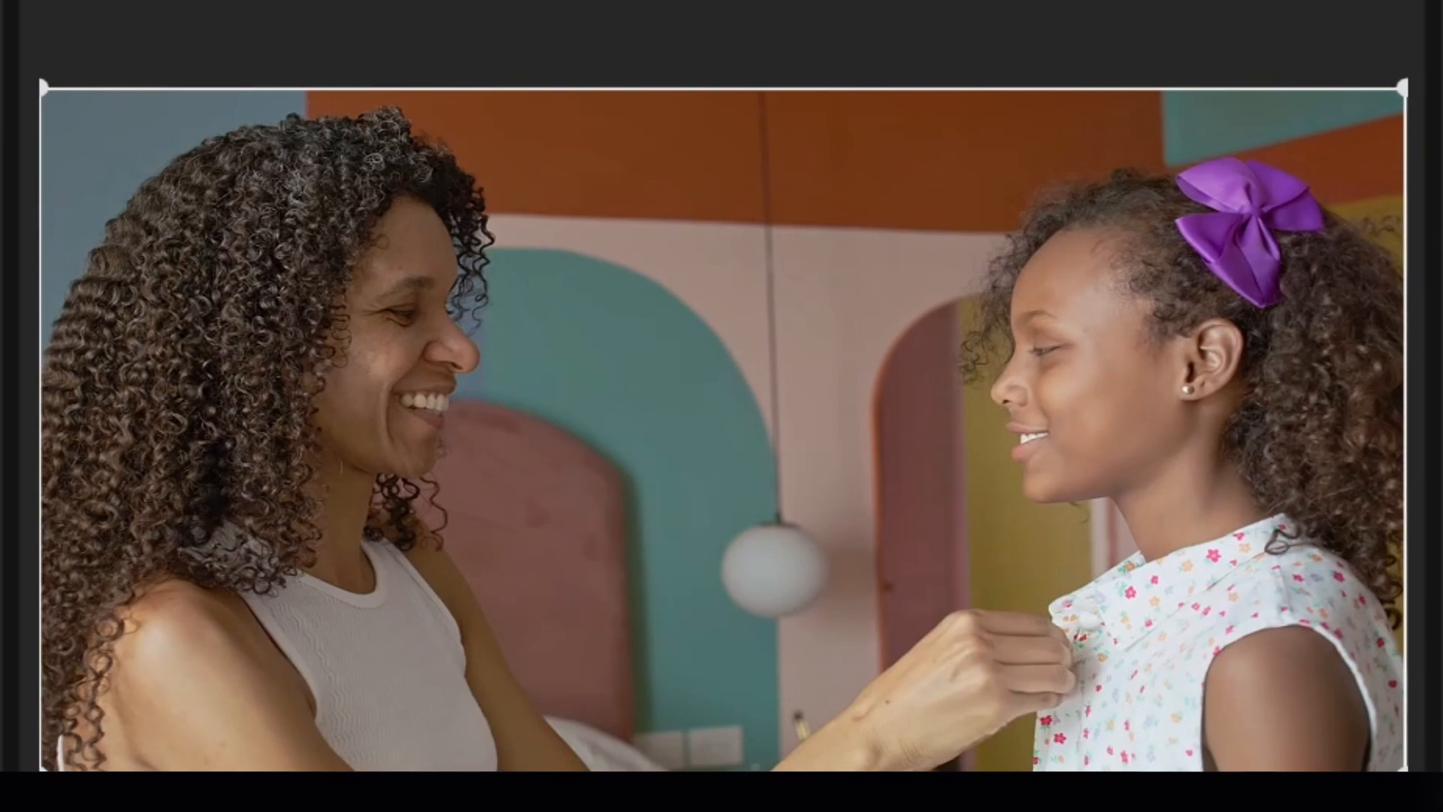
click(864, 530)
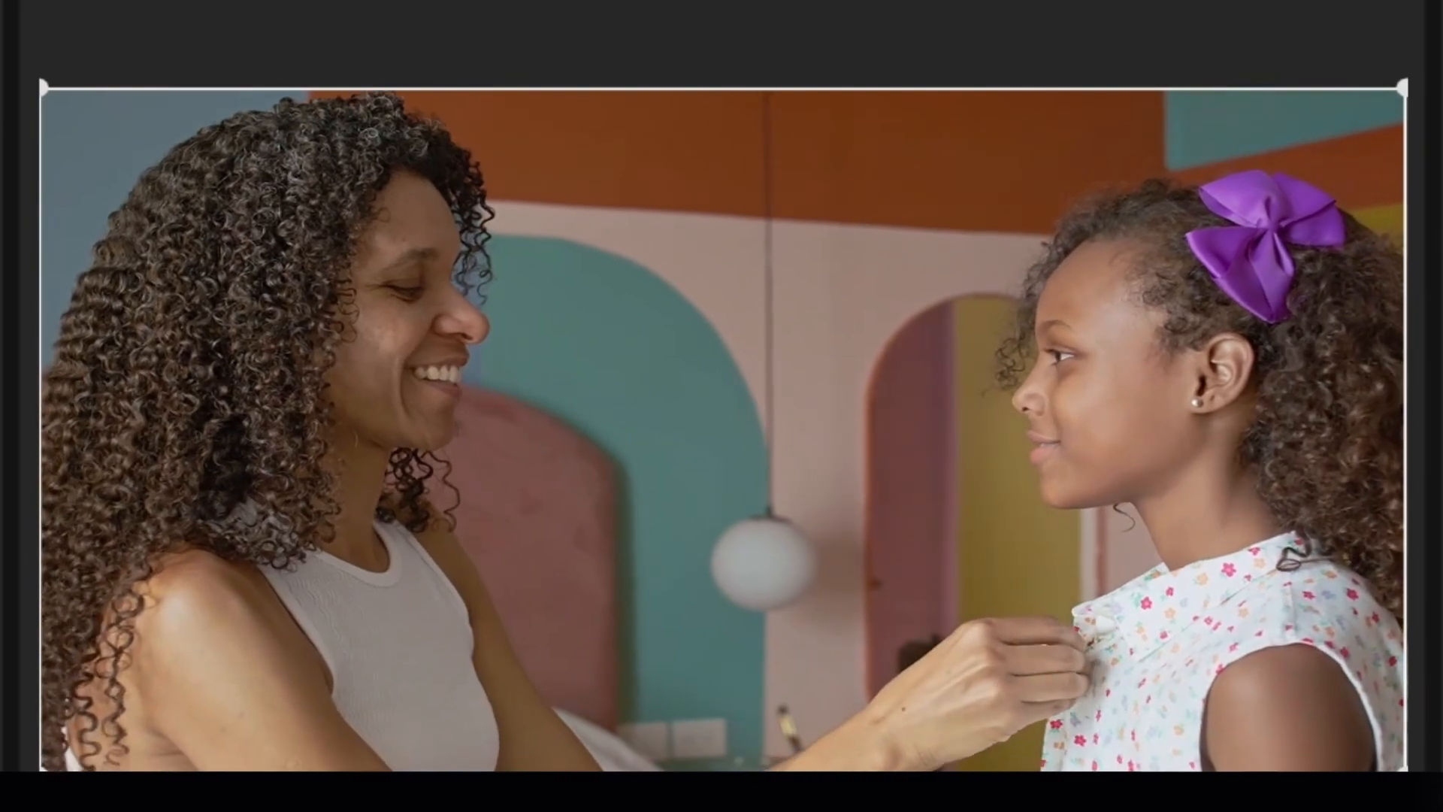
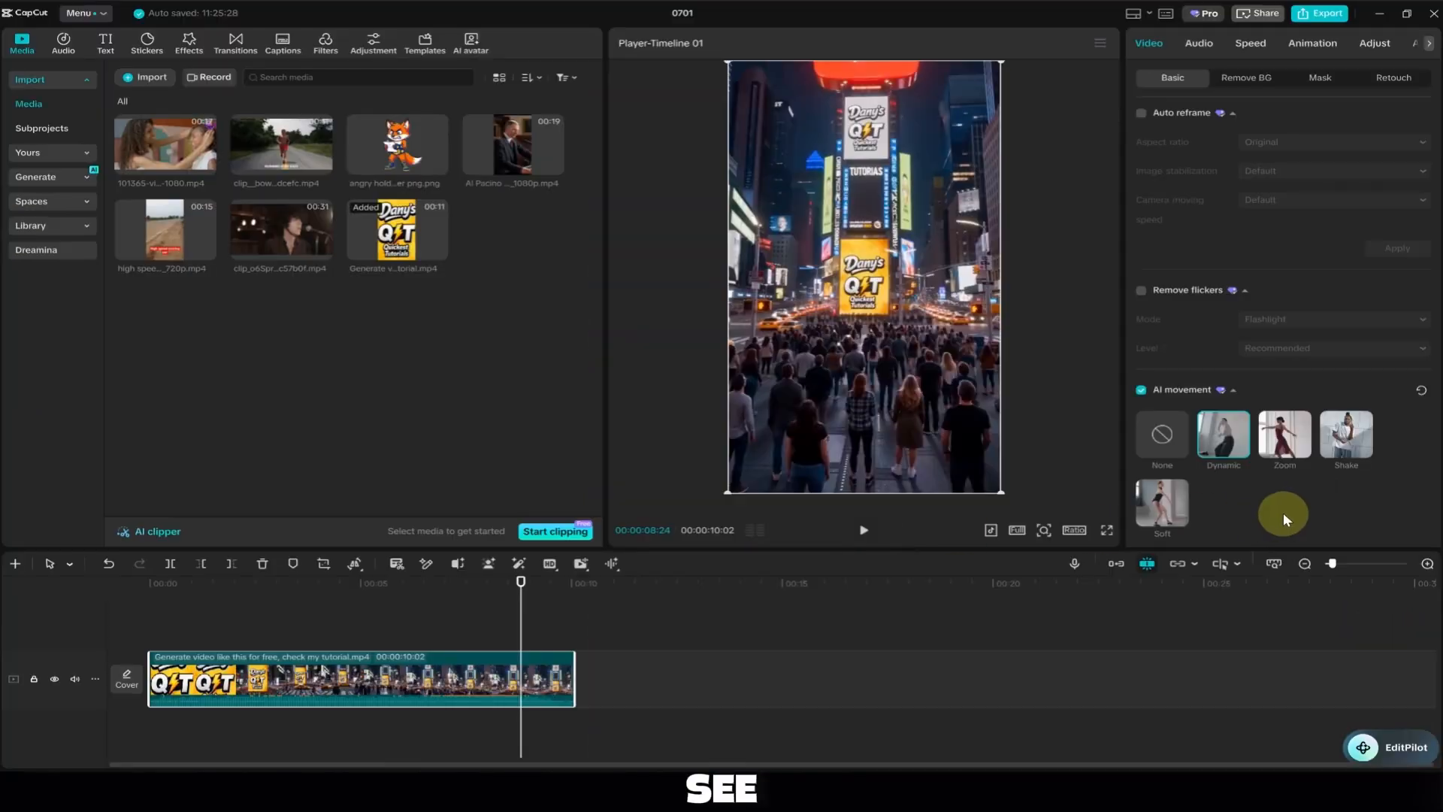
Set the Dynamic AI movement's scale, rotation and distance to 20 each and play the clip from its start
scroll(1283, 511, down, 2)
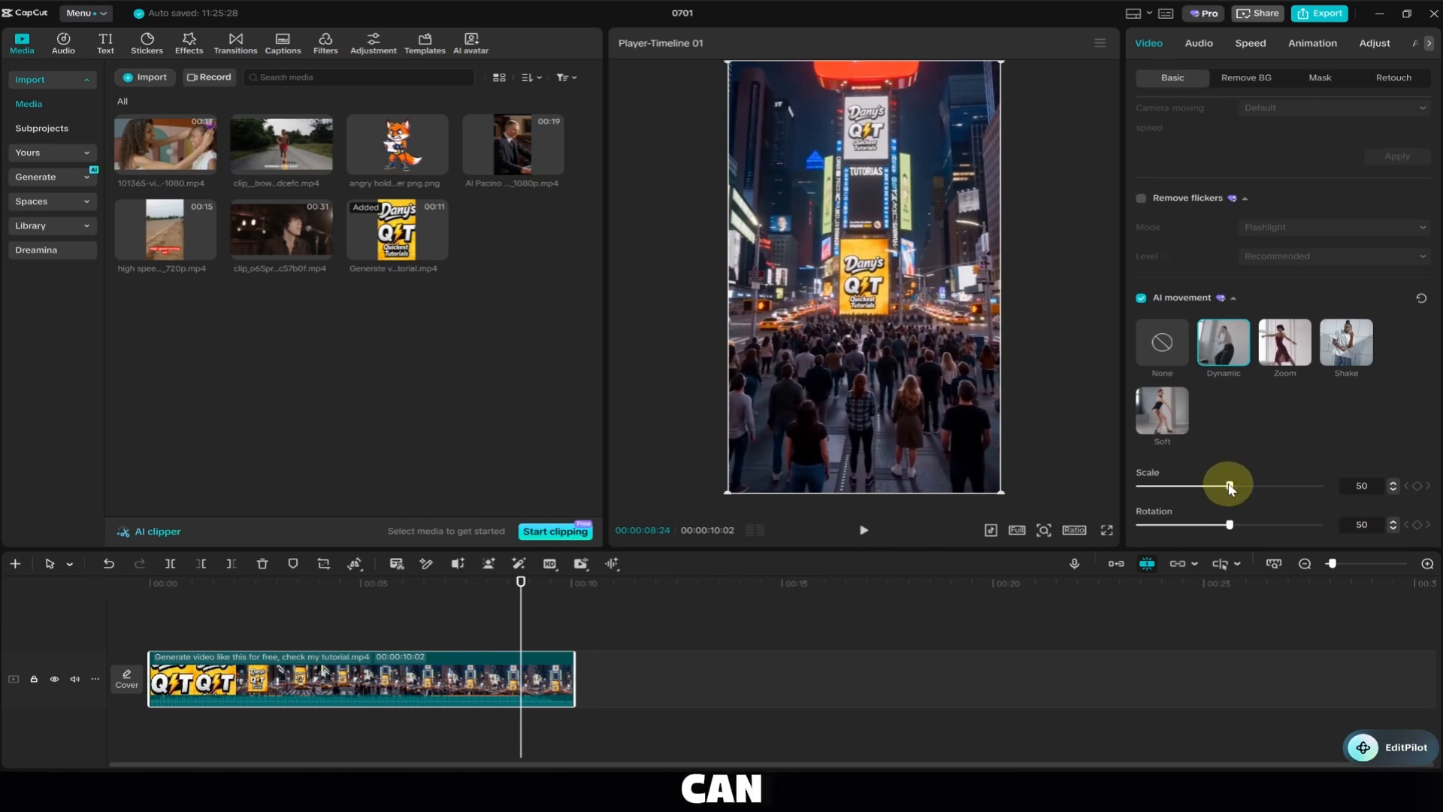
scroll(1218, 466, down, 3)
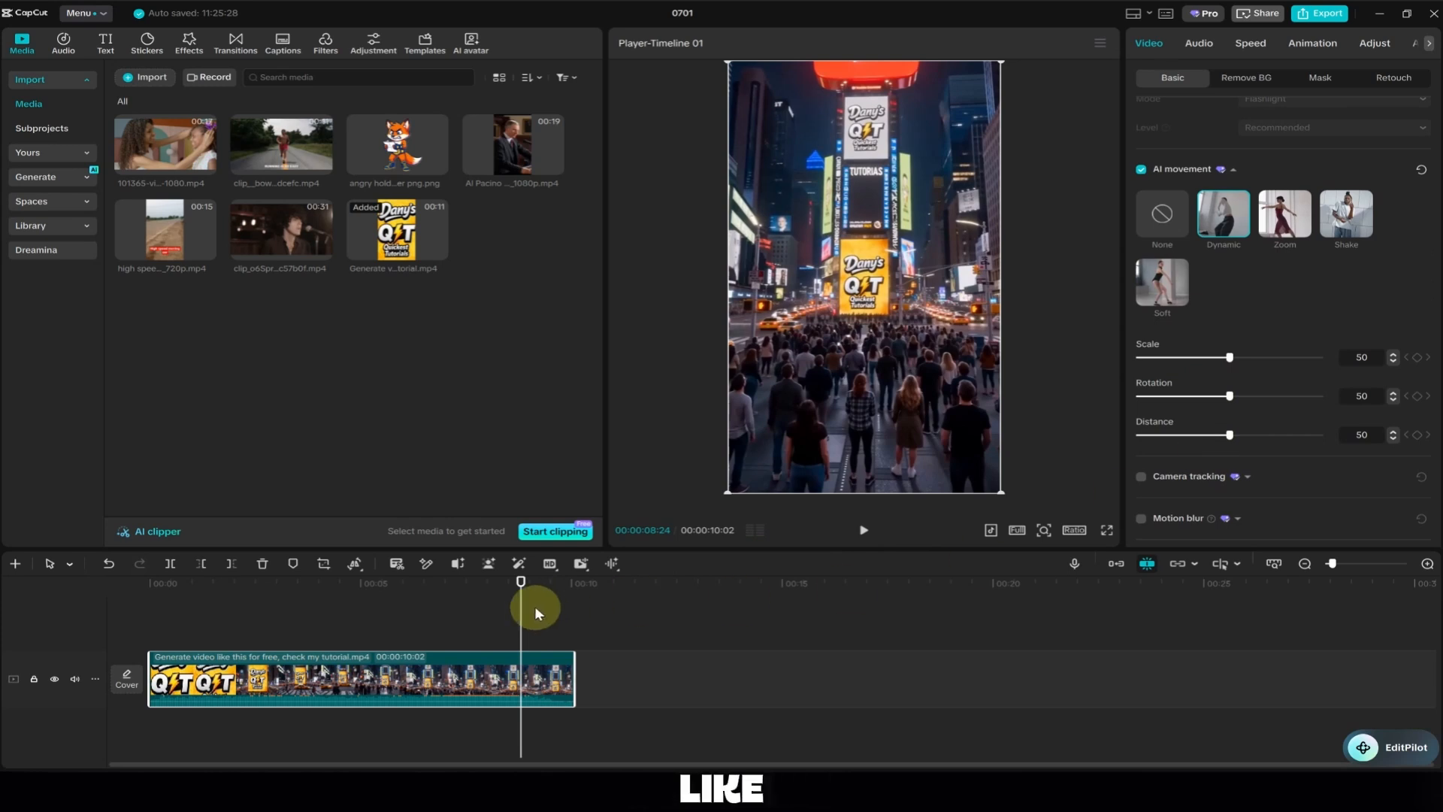
click(1366, 354)
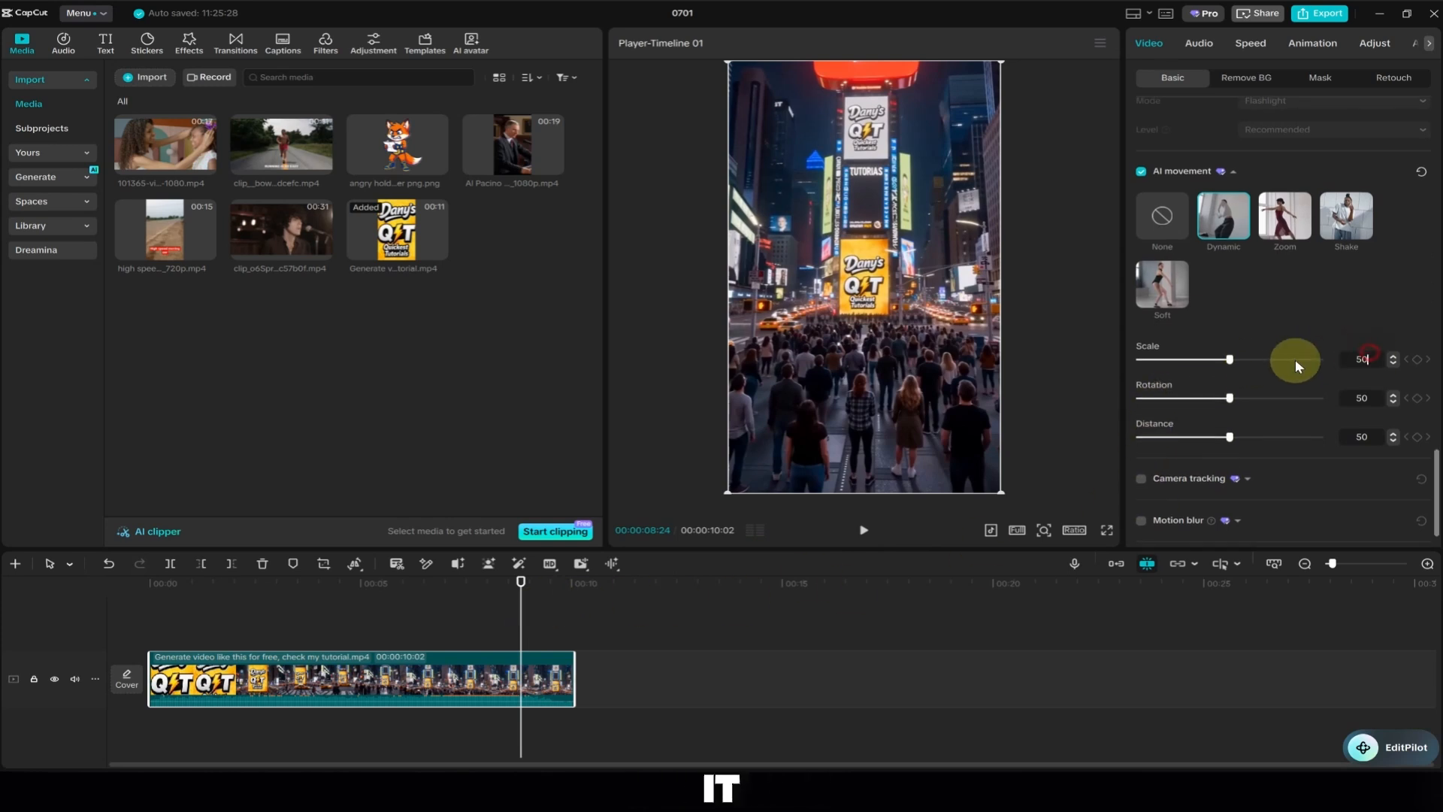
text(20)
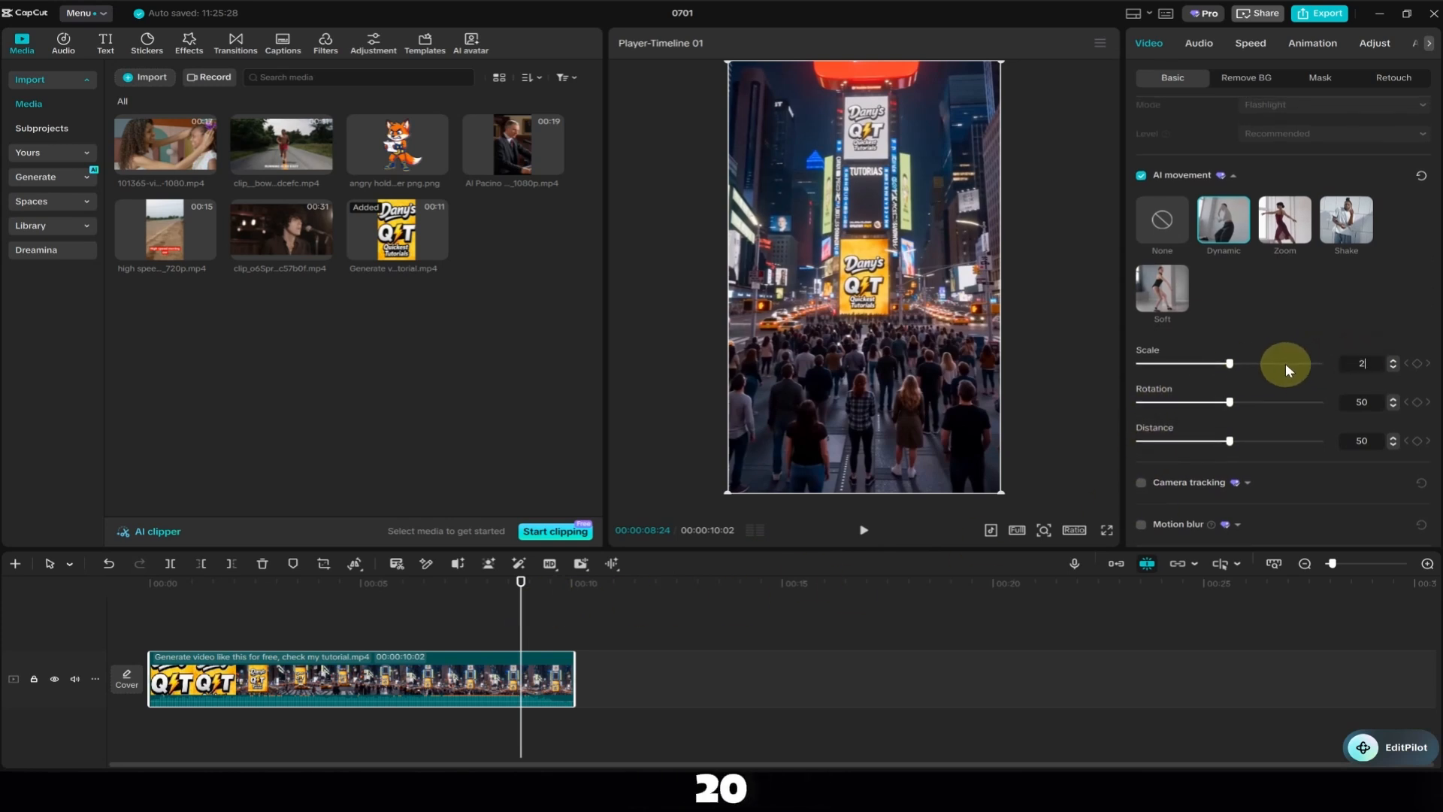
click(1372, 399)
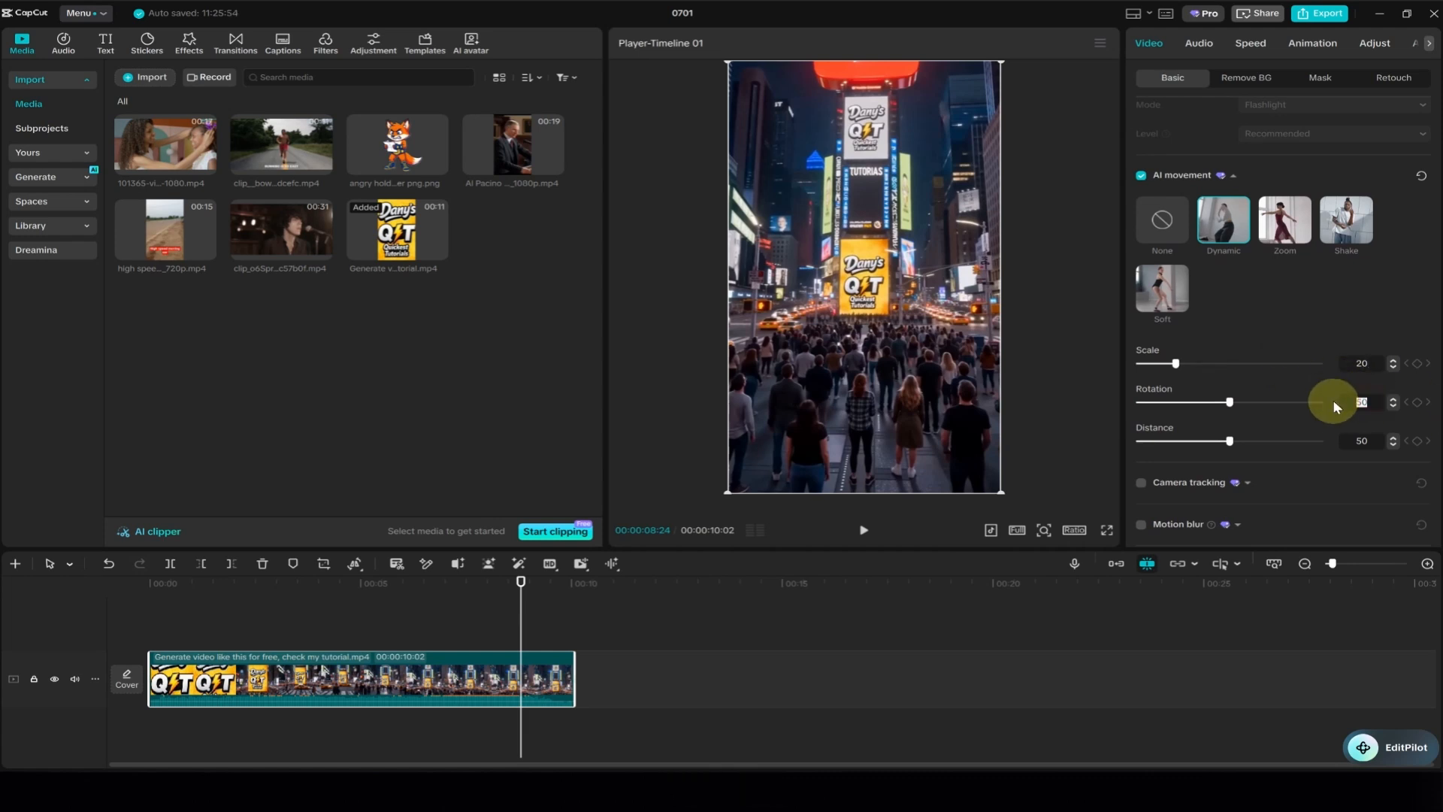
text(20)
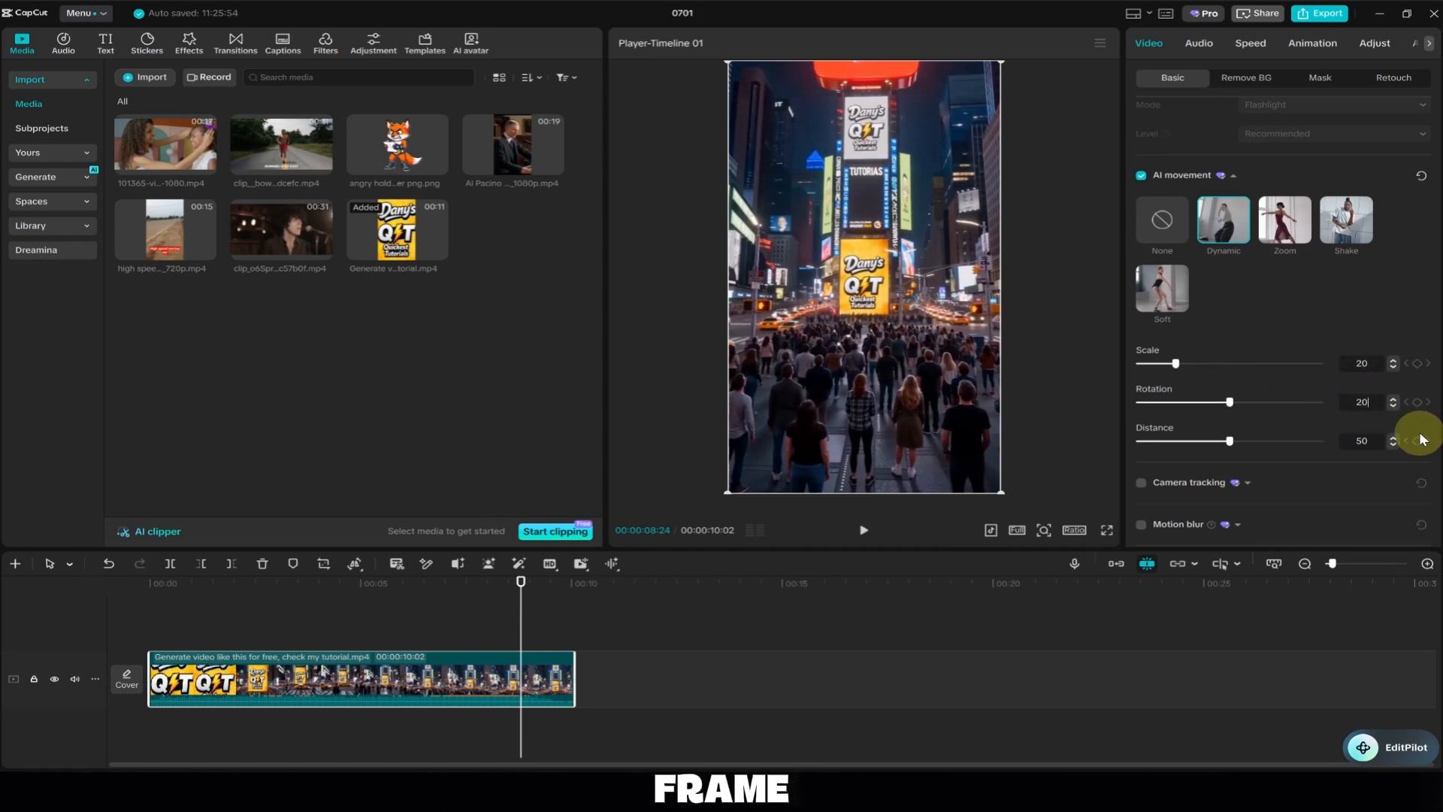
text(20)
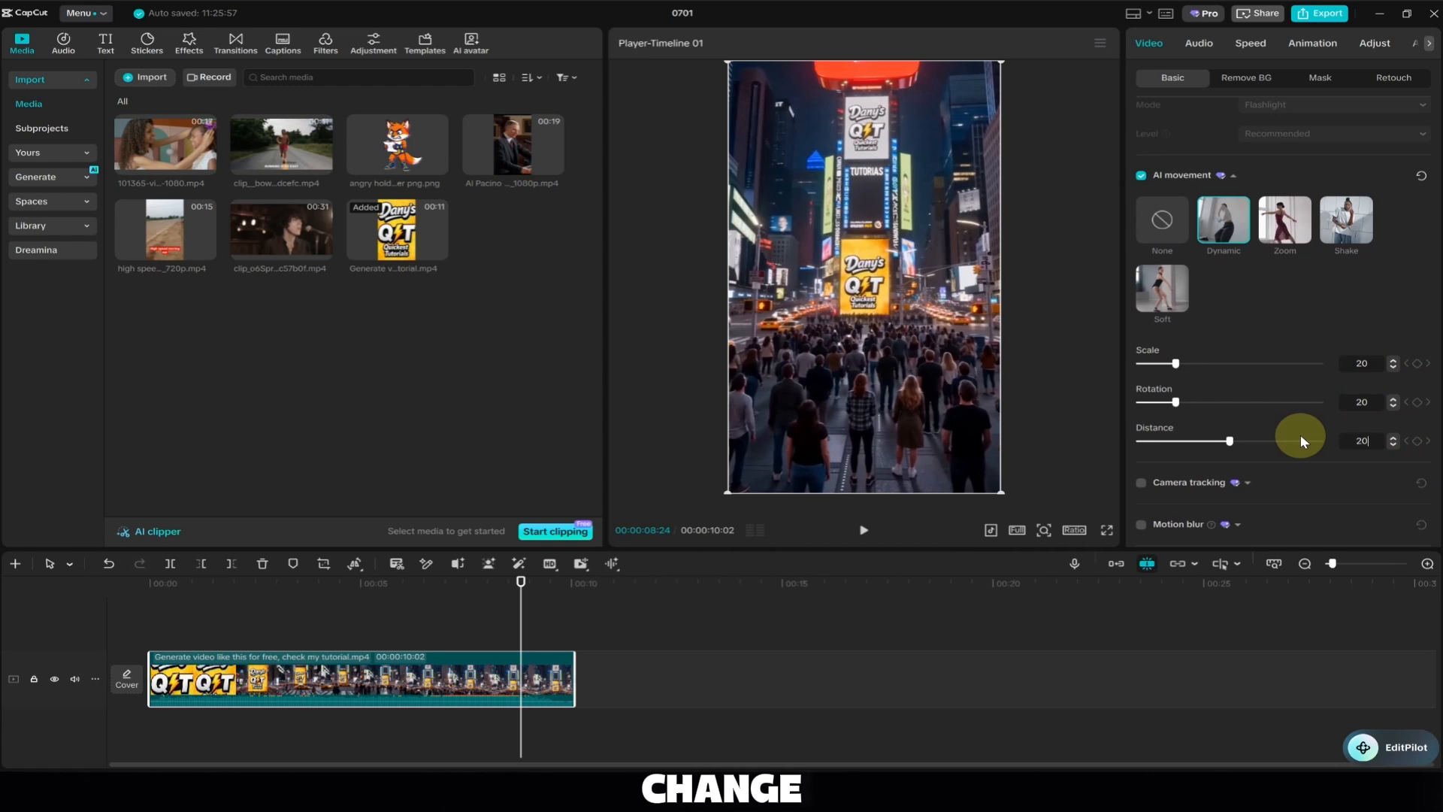
key(Return)
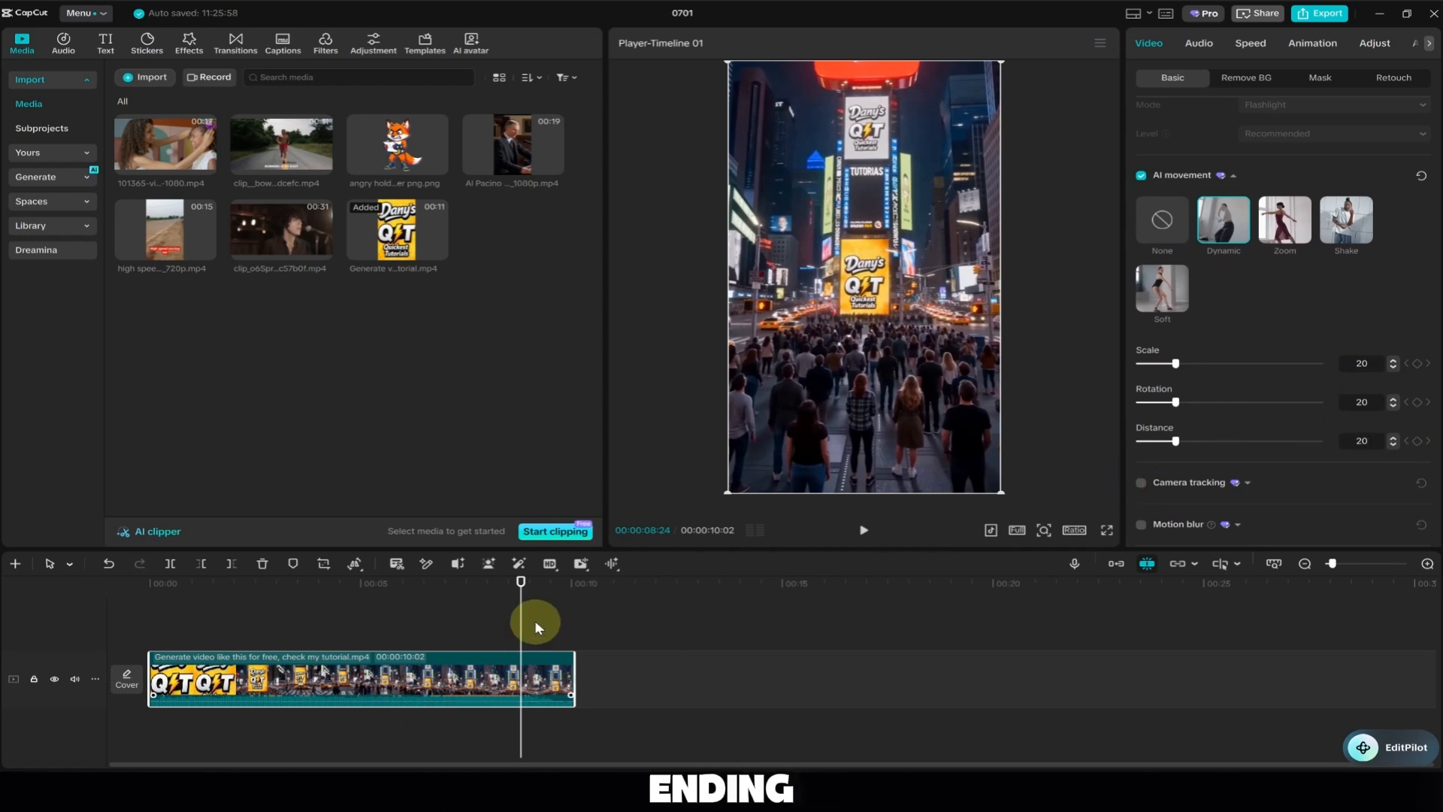
click(117, 620)
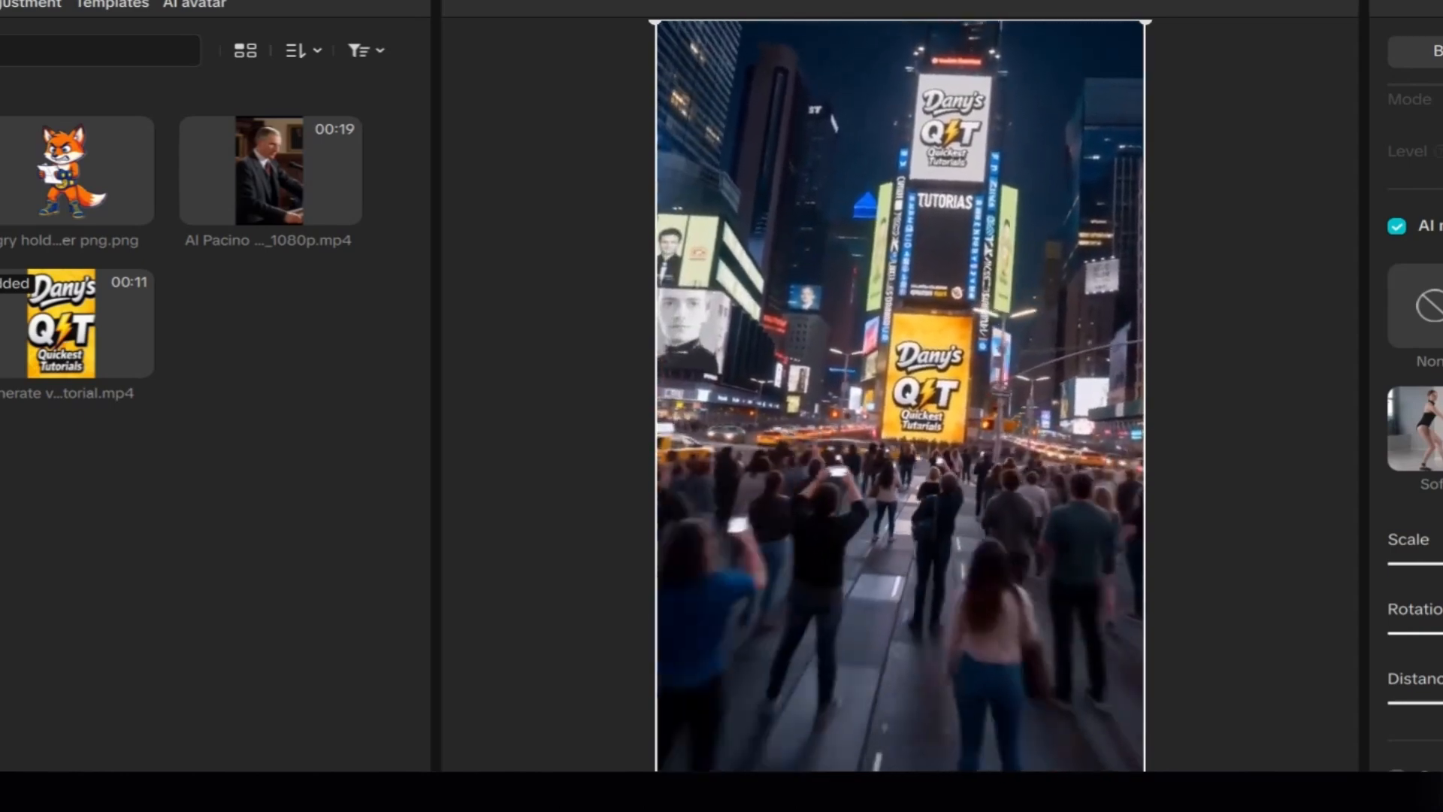
click(858, 534)
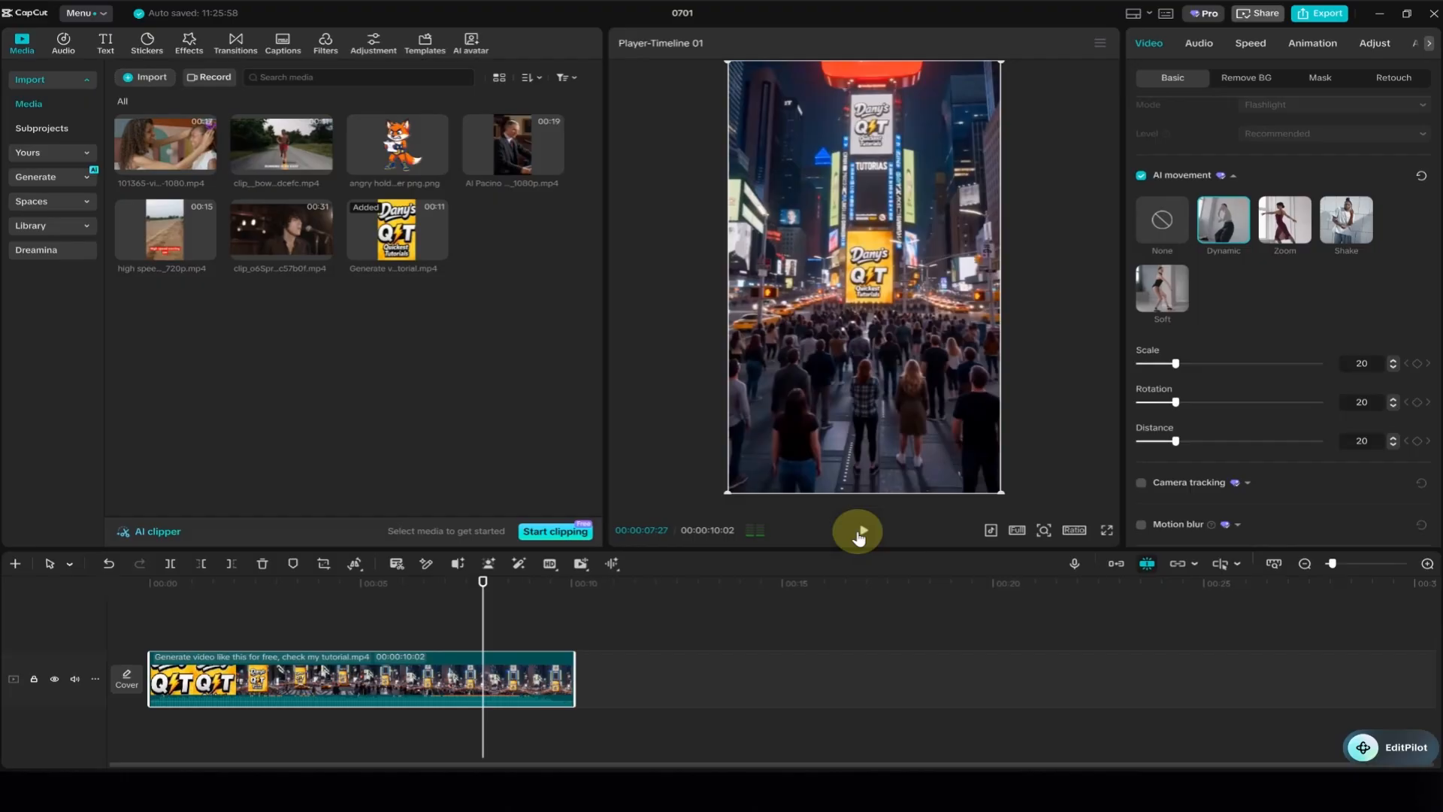
scroll(1193, 319, up, 4)
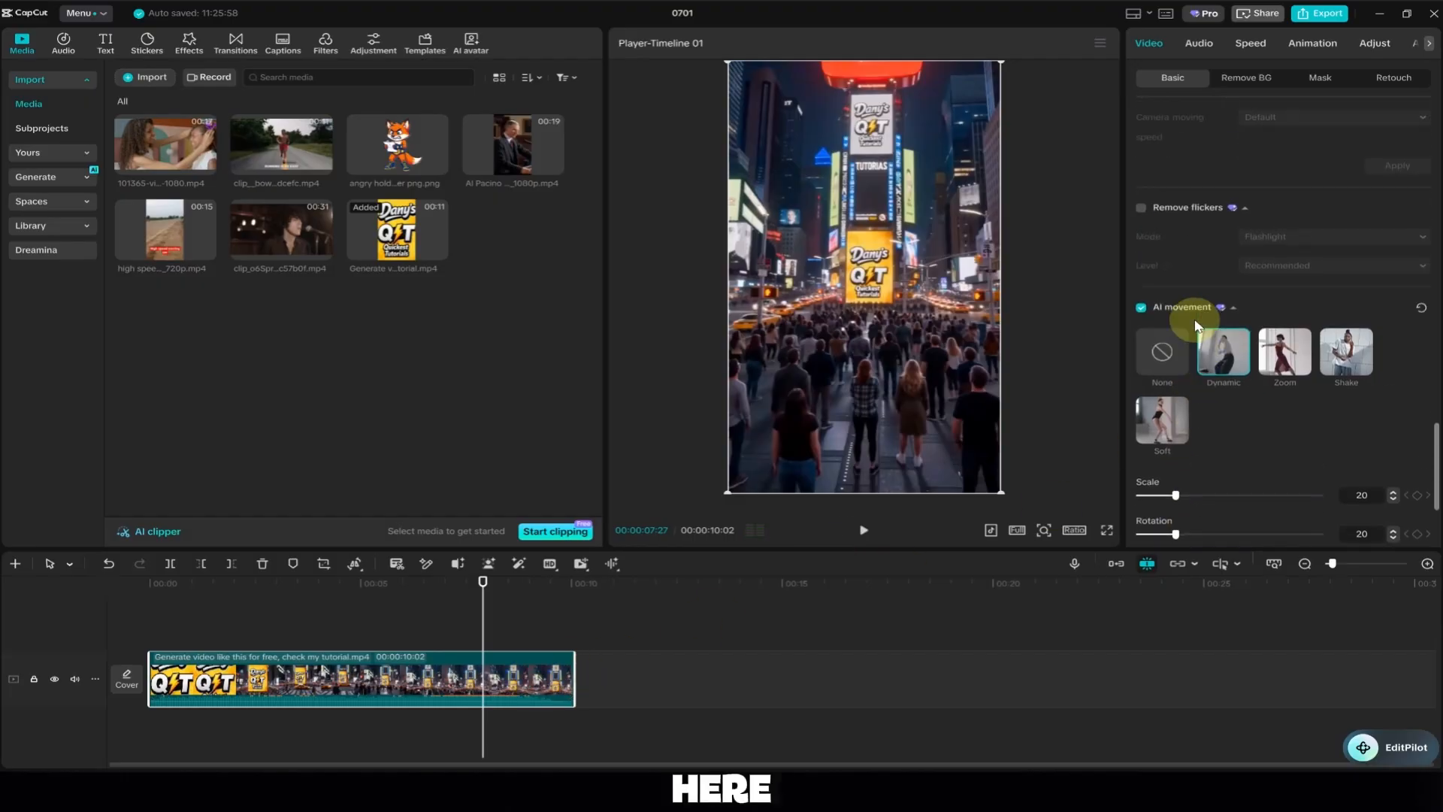
scroll(1194, 322, up, 2)
scroll(1193, 321, down, 7)
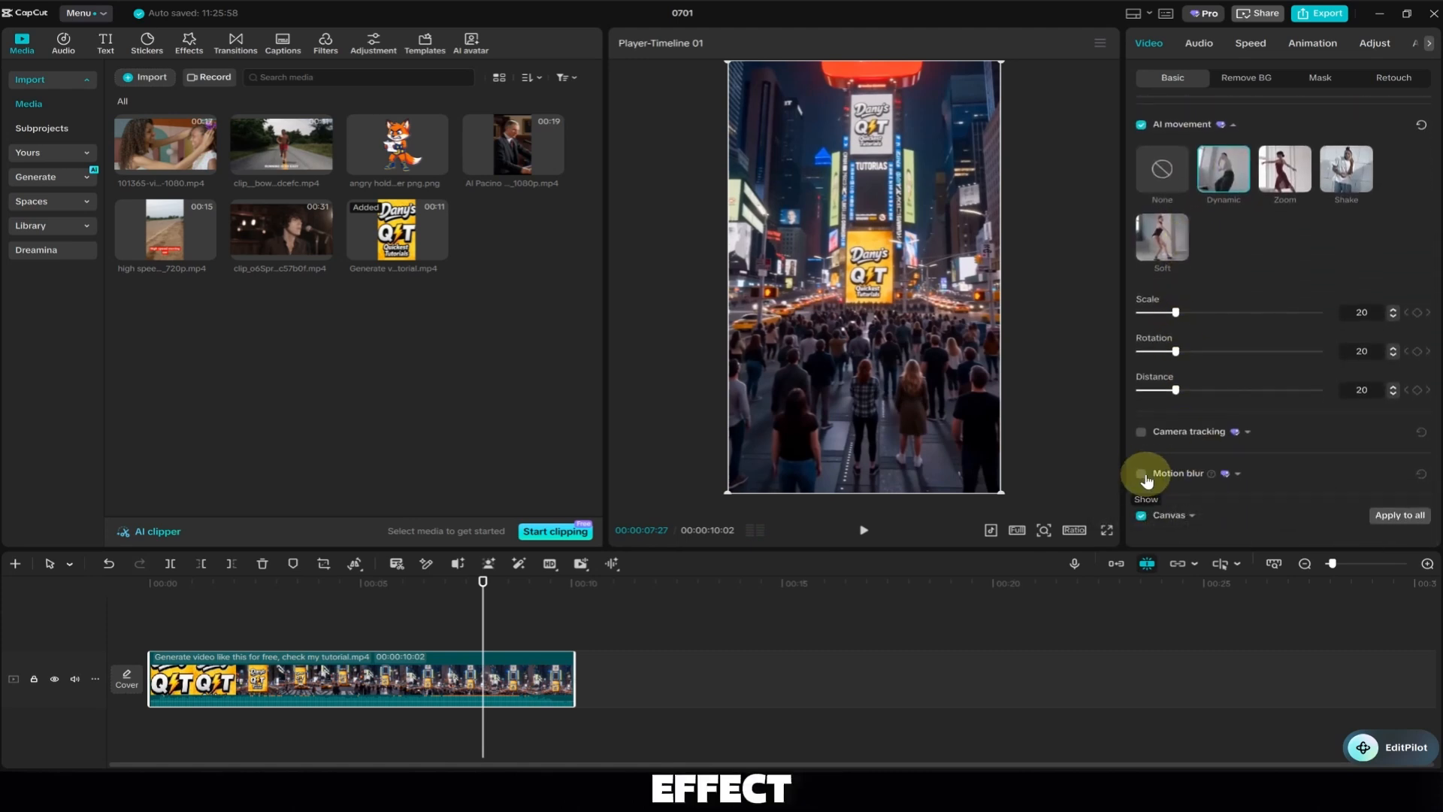
scroll(1166, 219, up, 8)
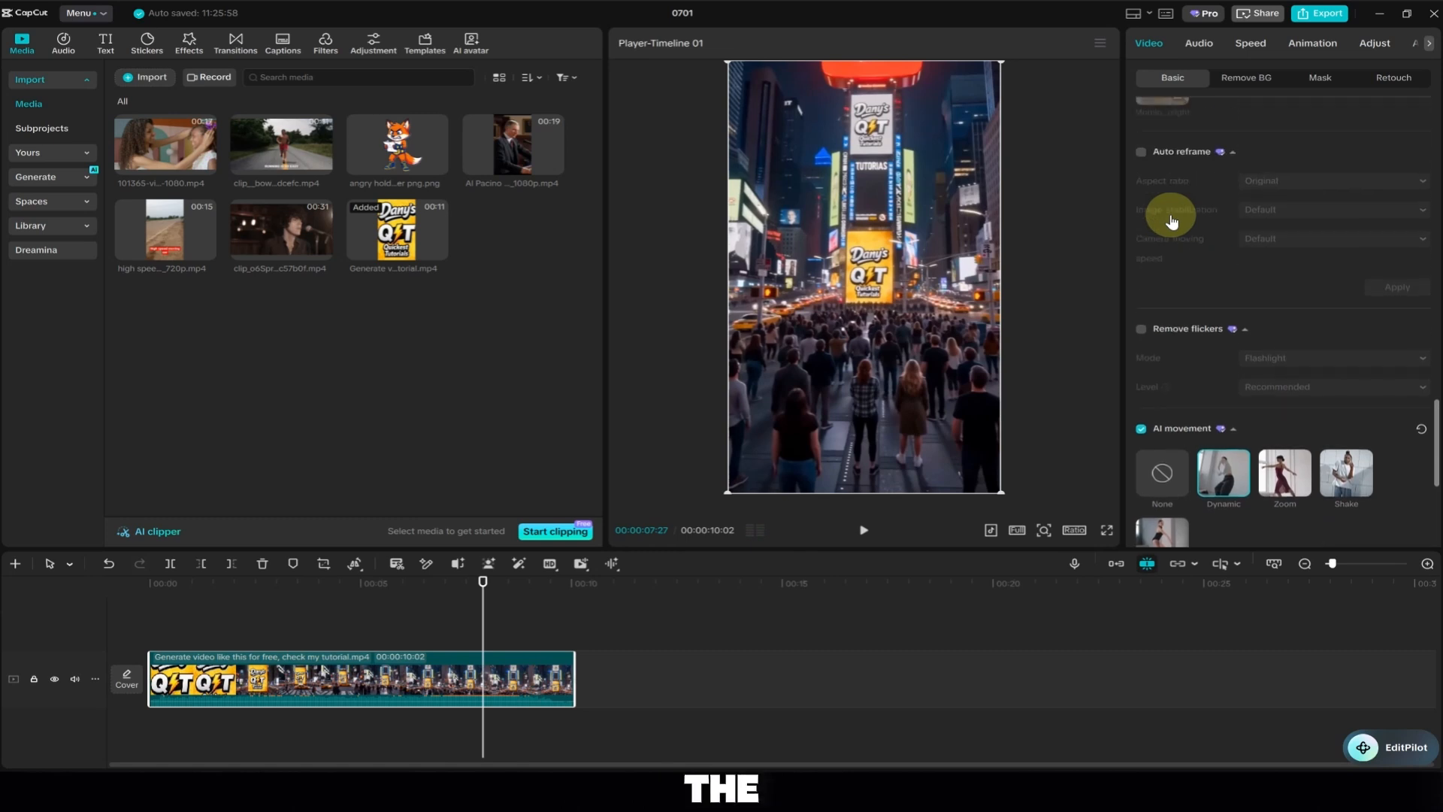
Enable Optical flow at 30 fps on the Times Square clip and play it from its start
scroll(1171, 221, up, 8)
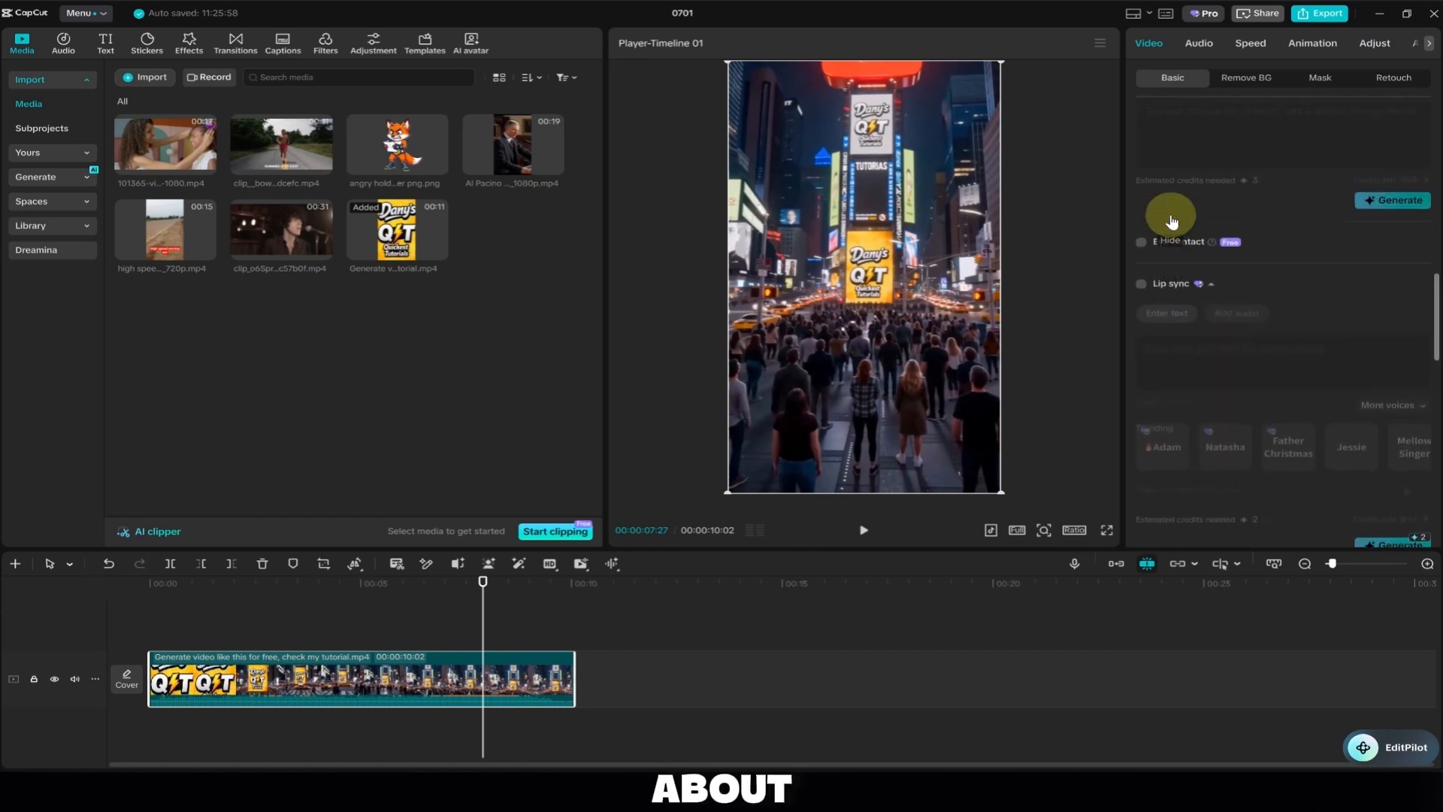
scroll(1168, 218, up, 6)
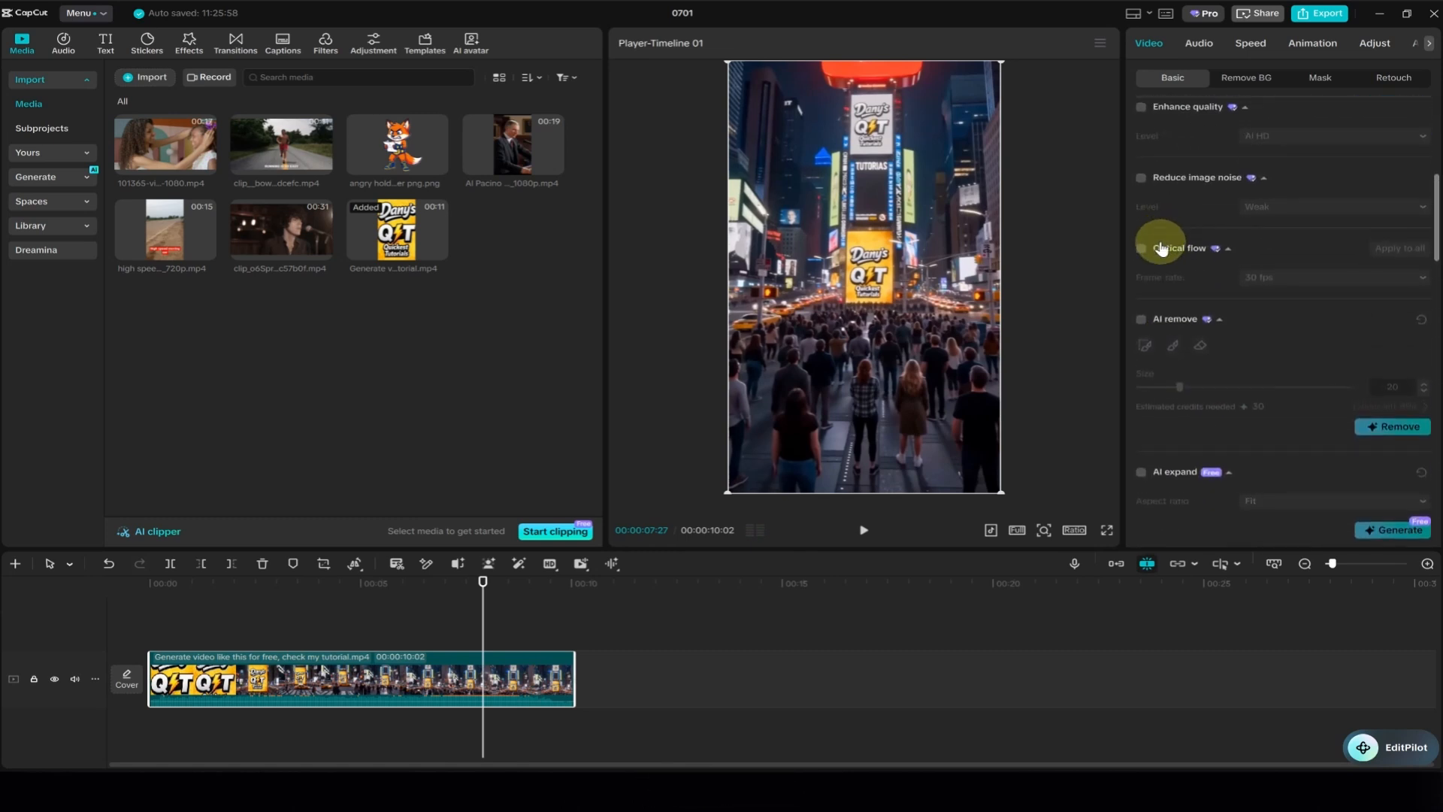
click(1144, 248)
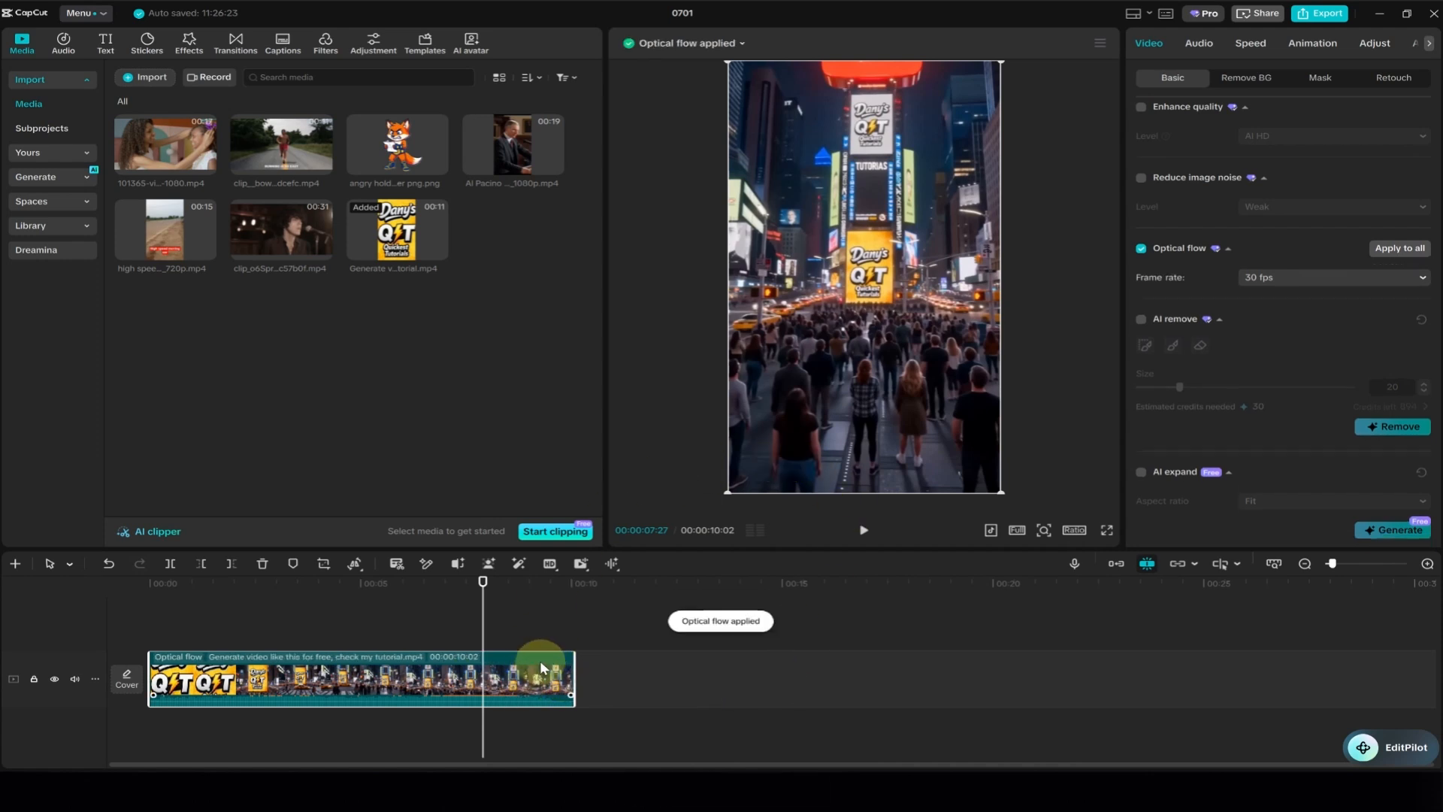
click(486, 636)
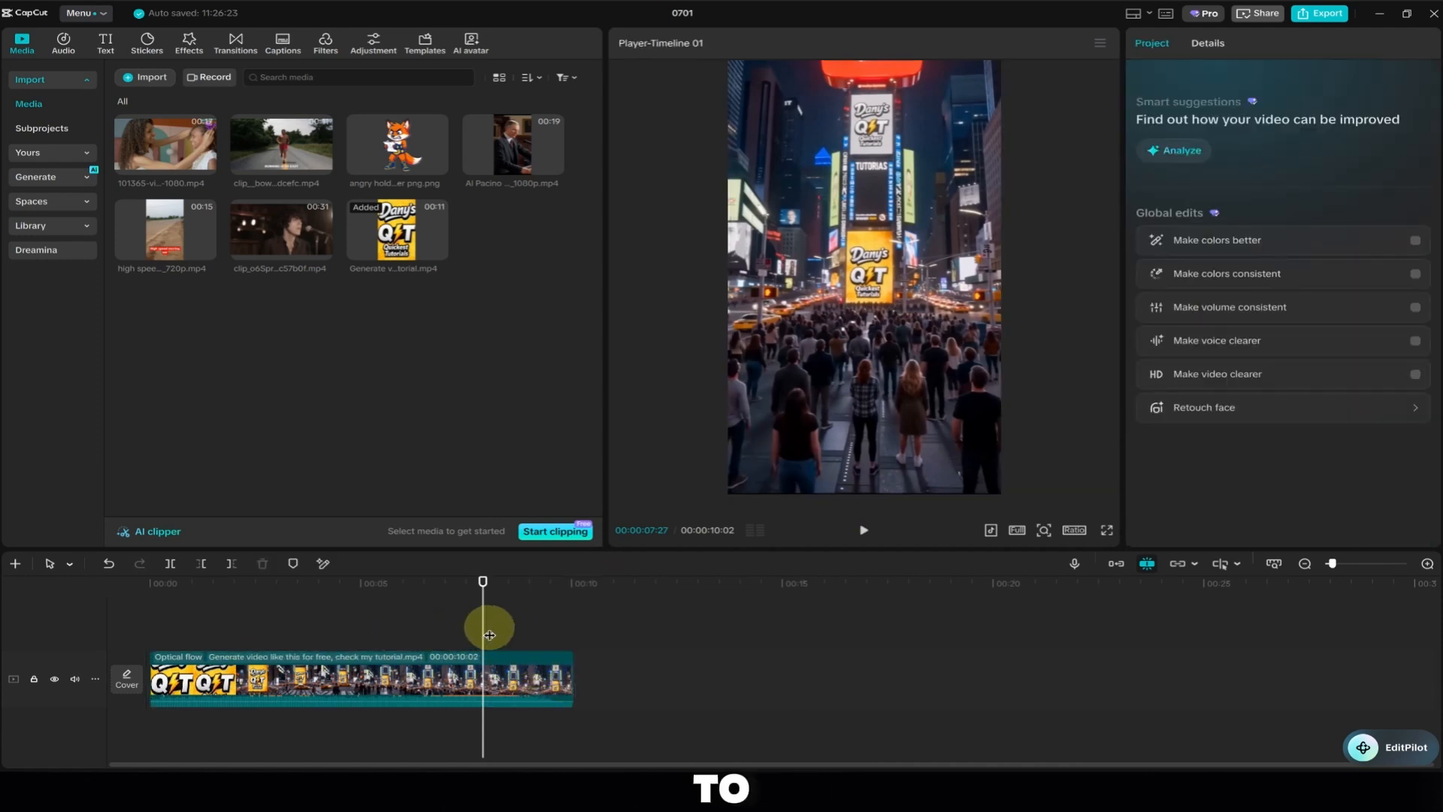
drag(484, 629, 150, 632)
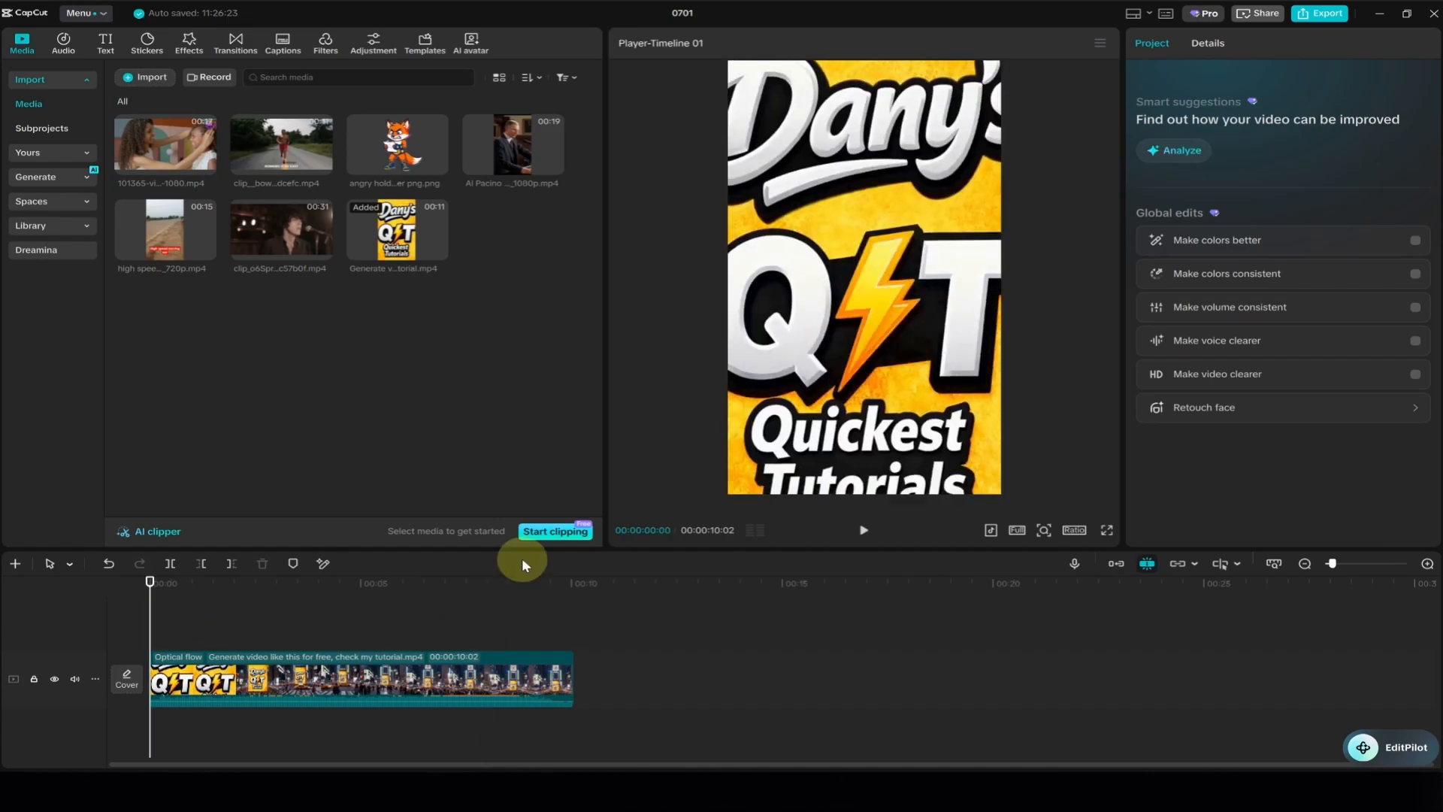
click(858, 520)
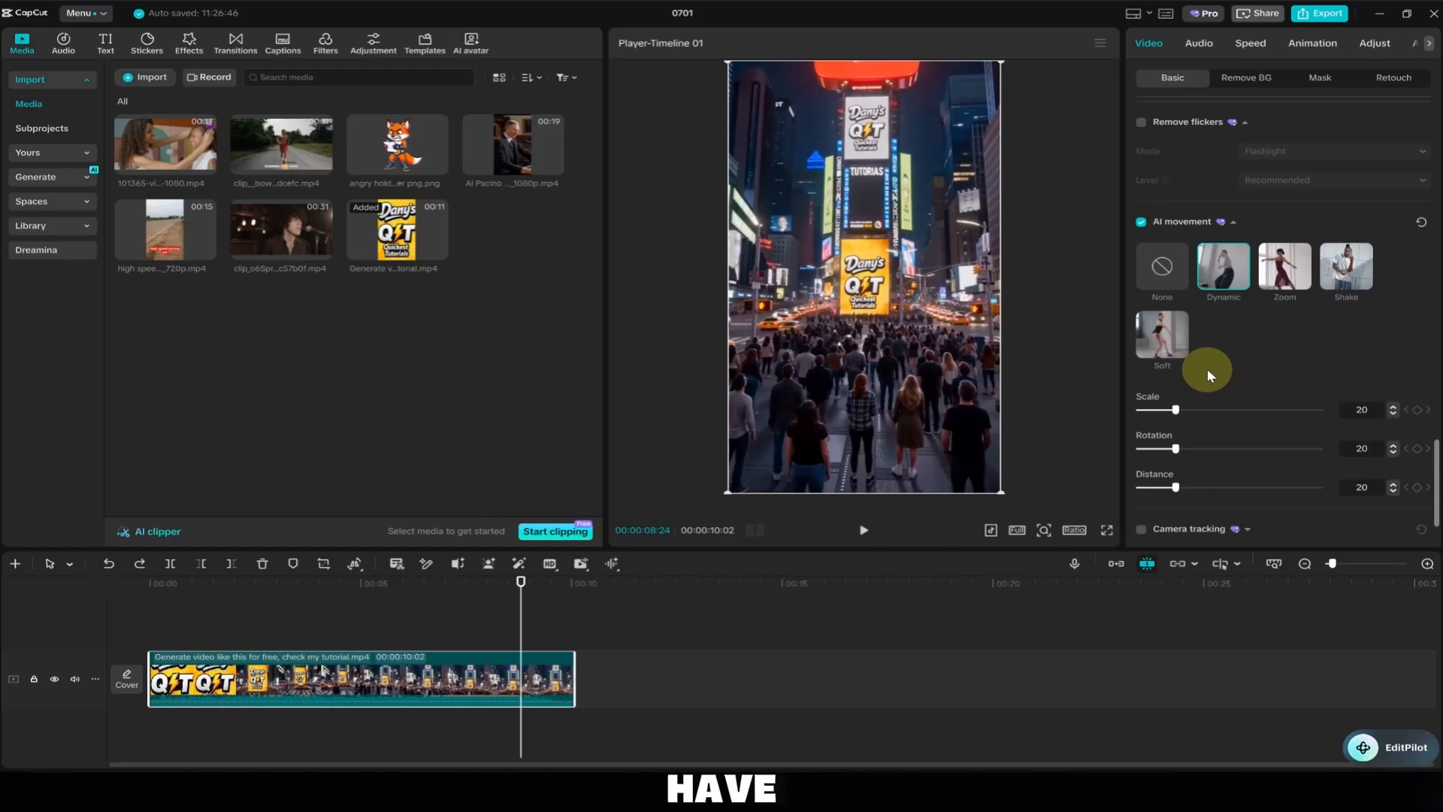
Switch the clip's AI movement to Zoom and play it back from 00:00:01:19
click(1289, 272)
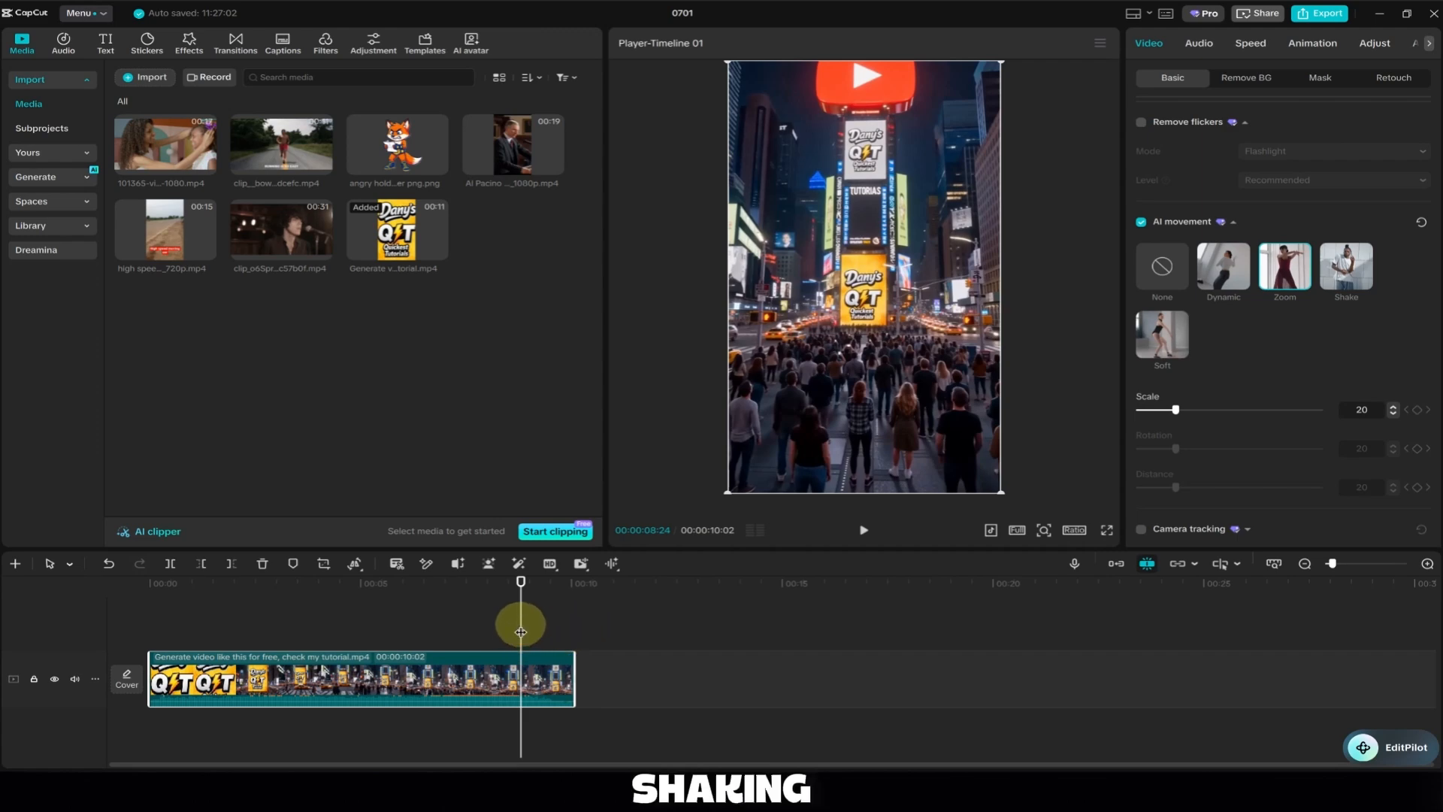
drag(515, 621, 217, 602)
click(862, 530)
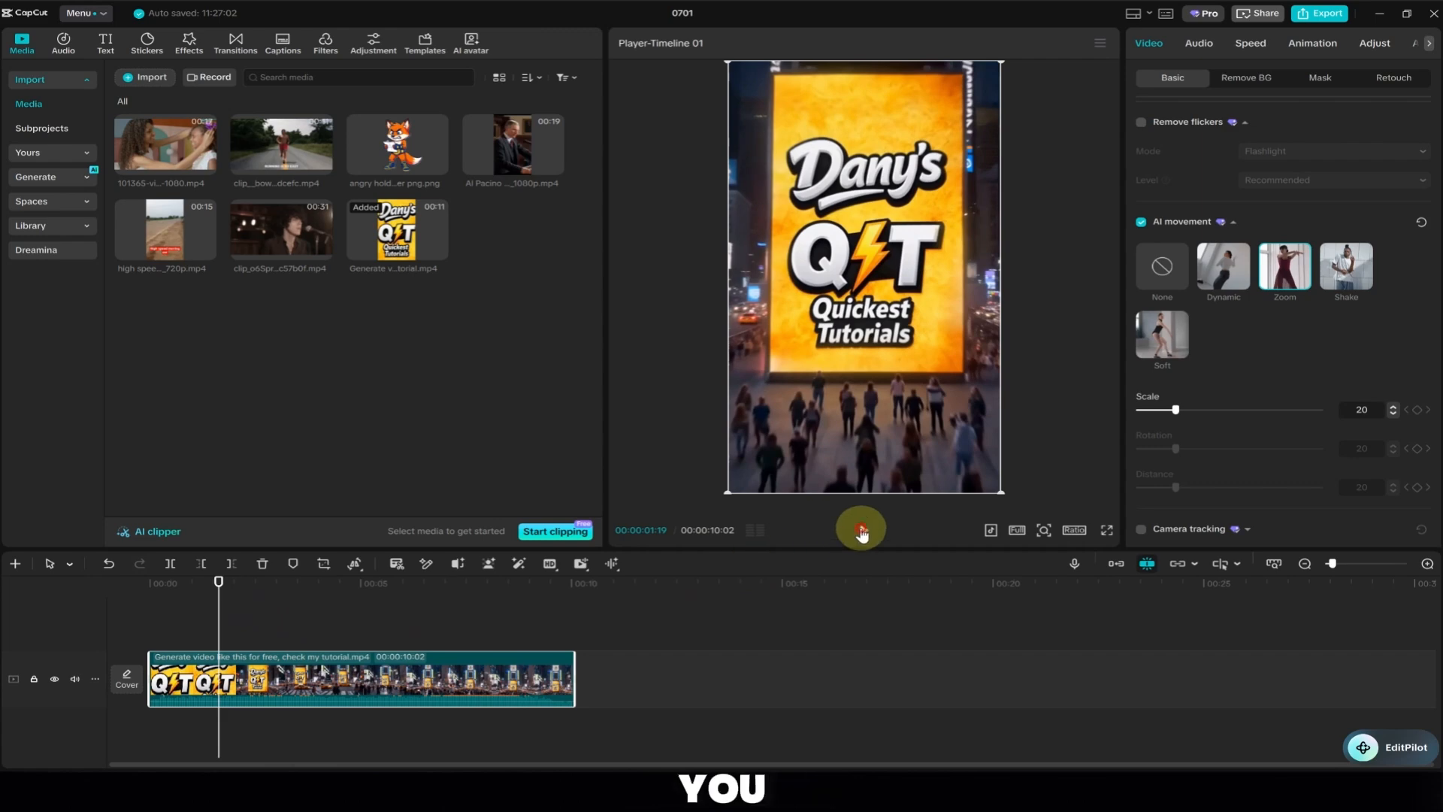
click(863, 530)
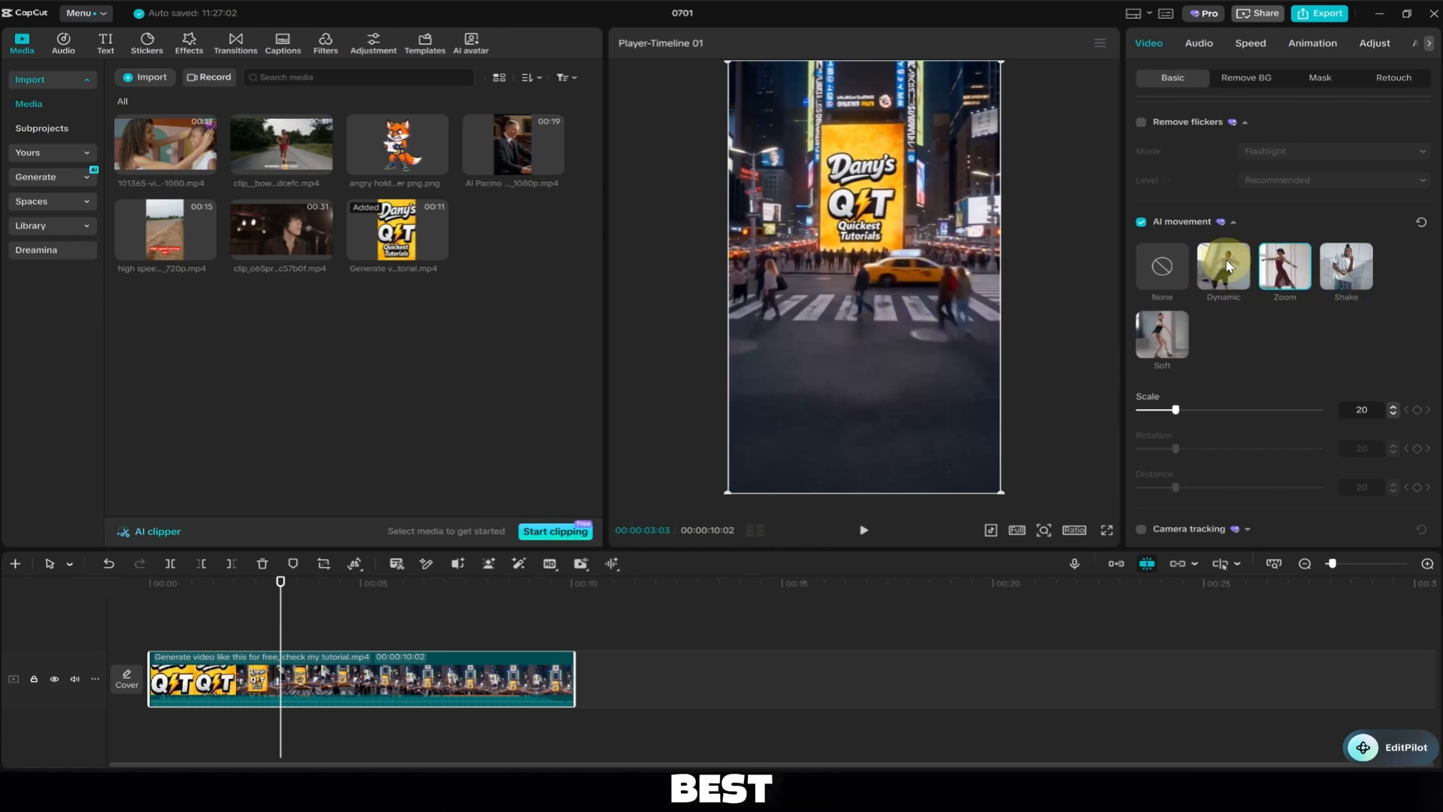
Enable Motion blur on the Times Square clip and play the result from 00:00:00:16
scroll(1202, 356, down, 2)
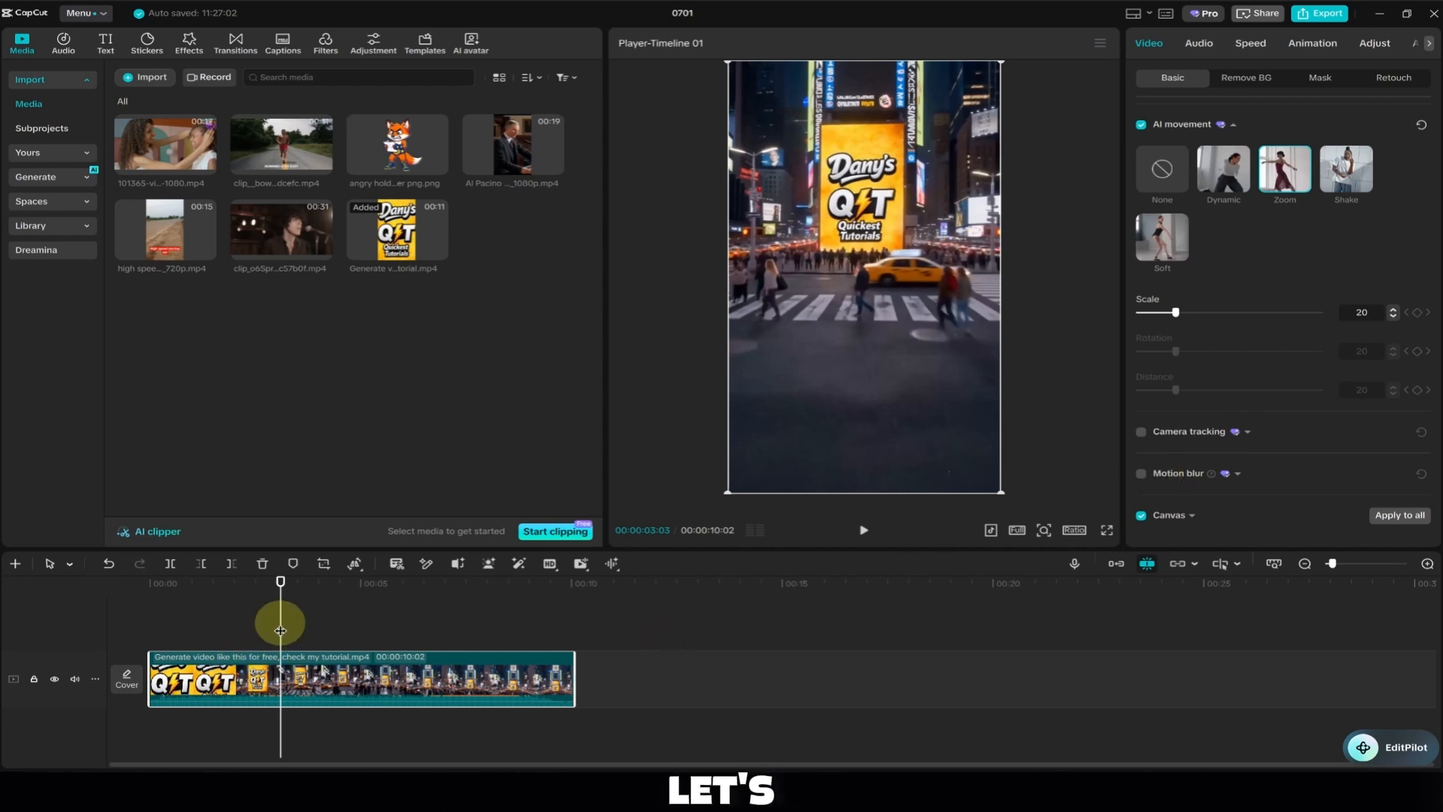
drag(281, 614, 175, 644)
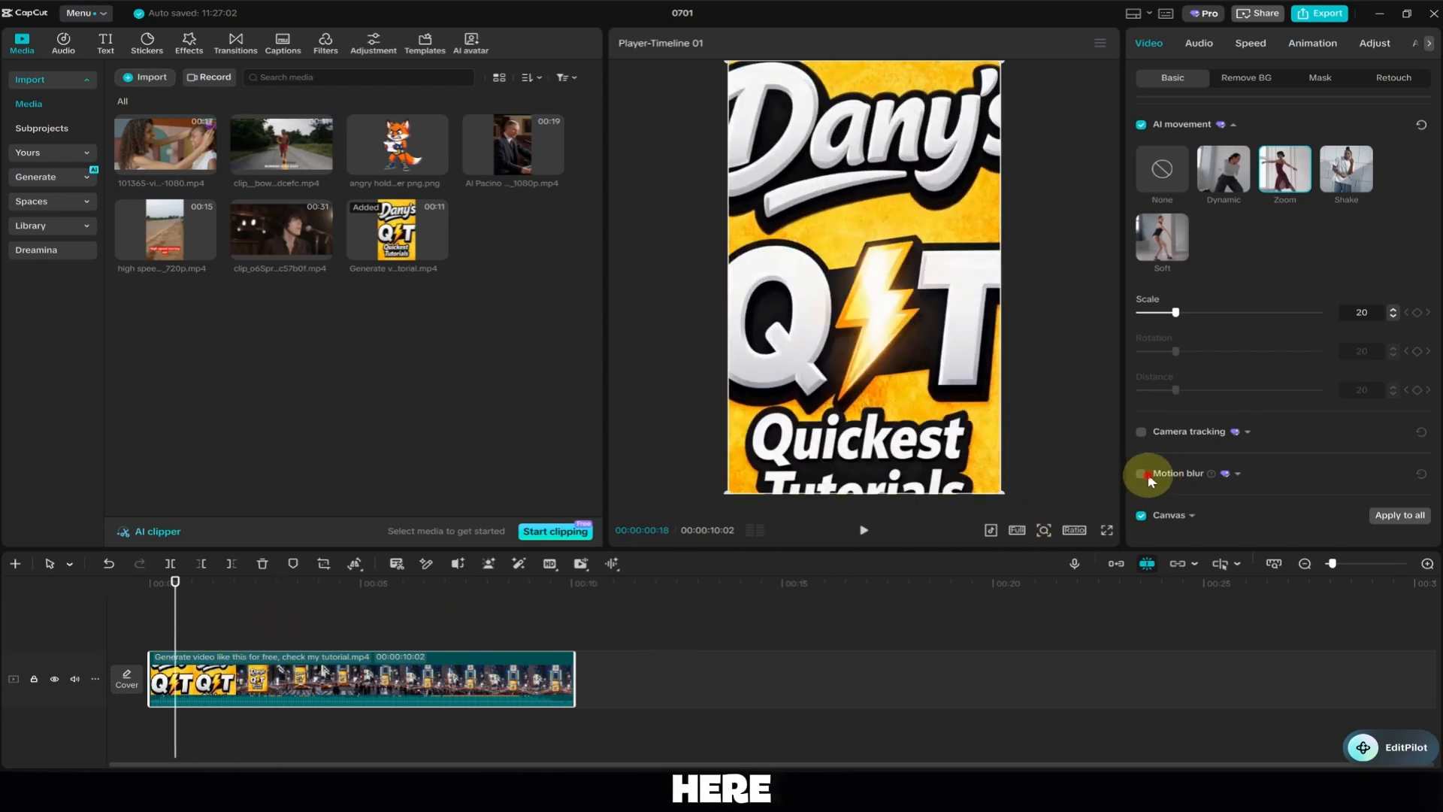
click(1142, 474)
scroll(1154, 485, down, 2)
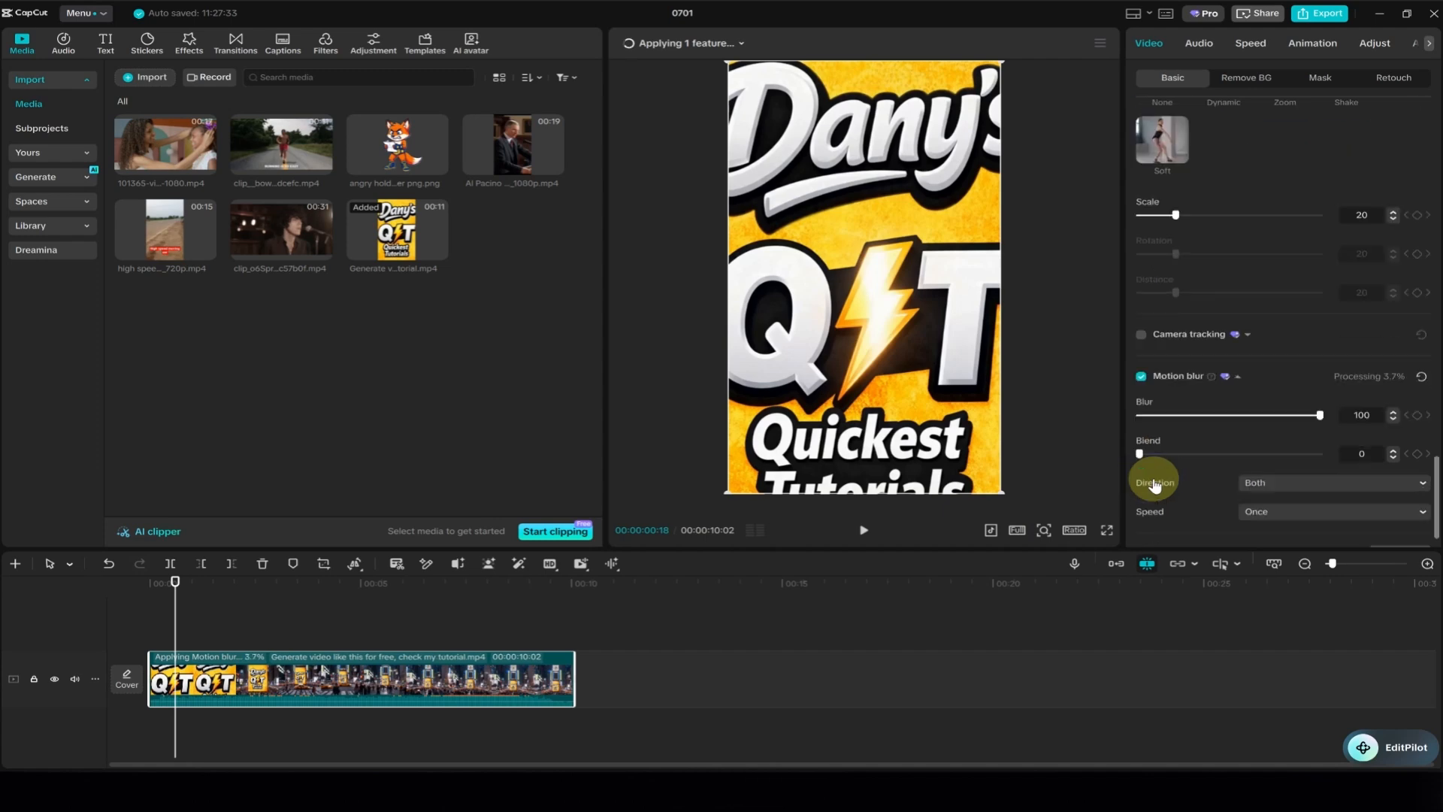
scroll(1155, 485, down, 1)
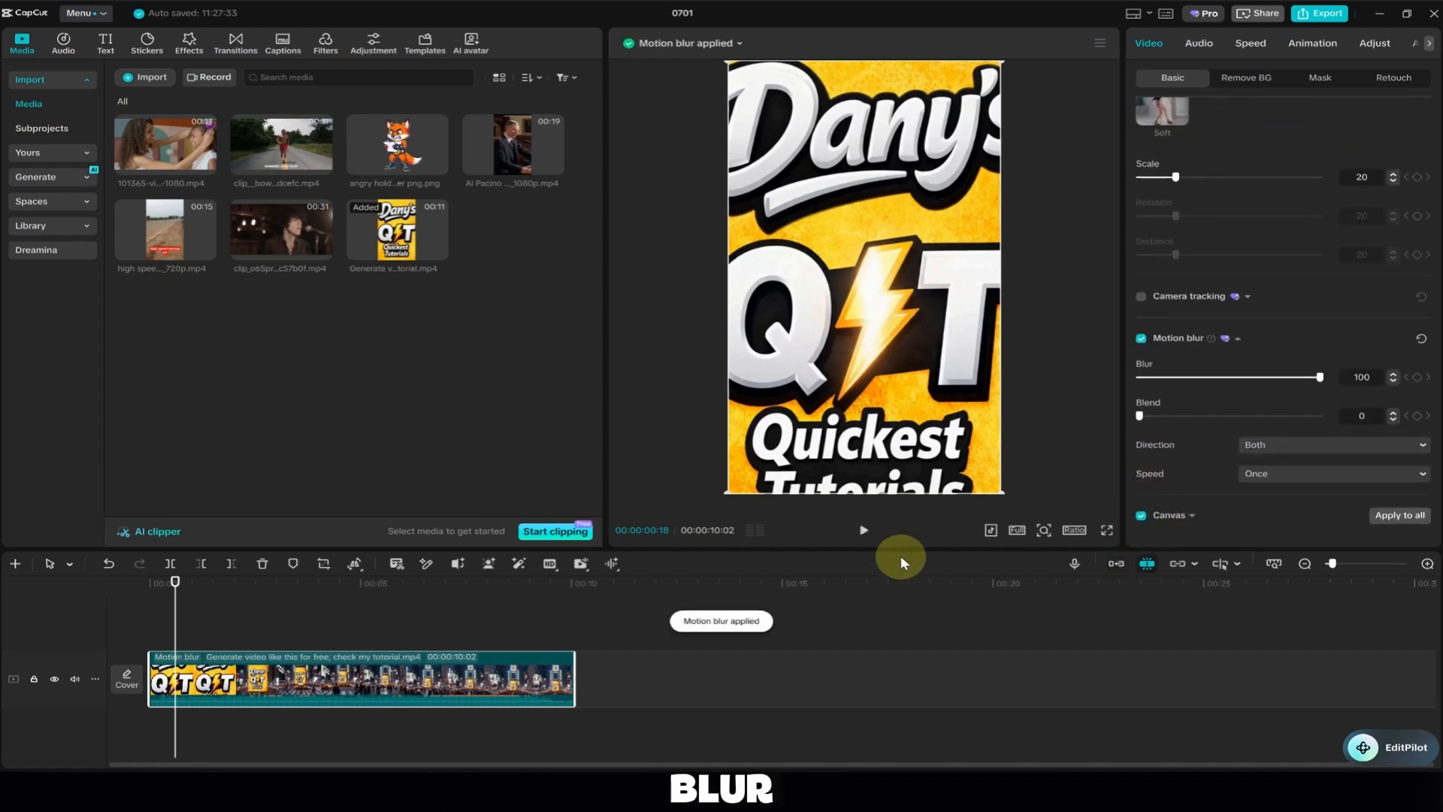
click(859, 530)
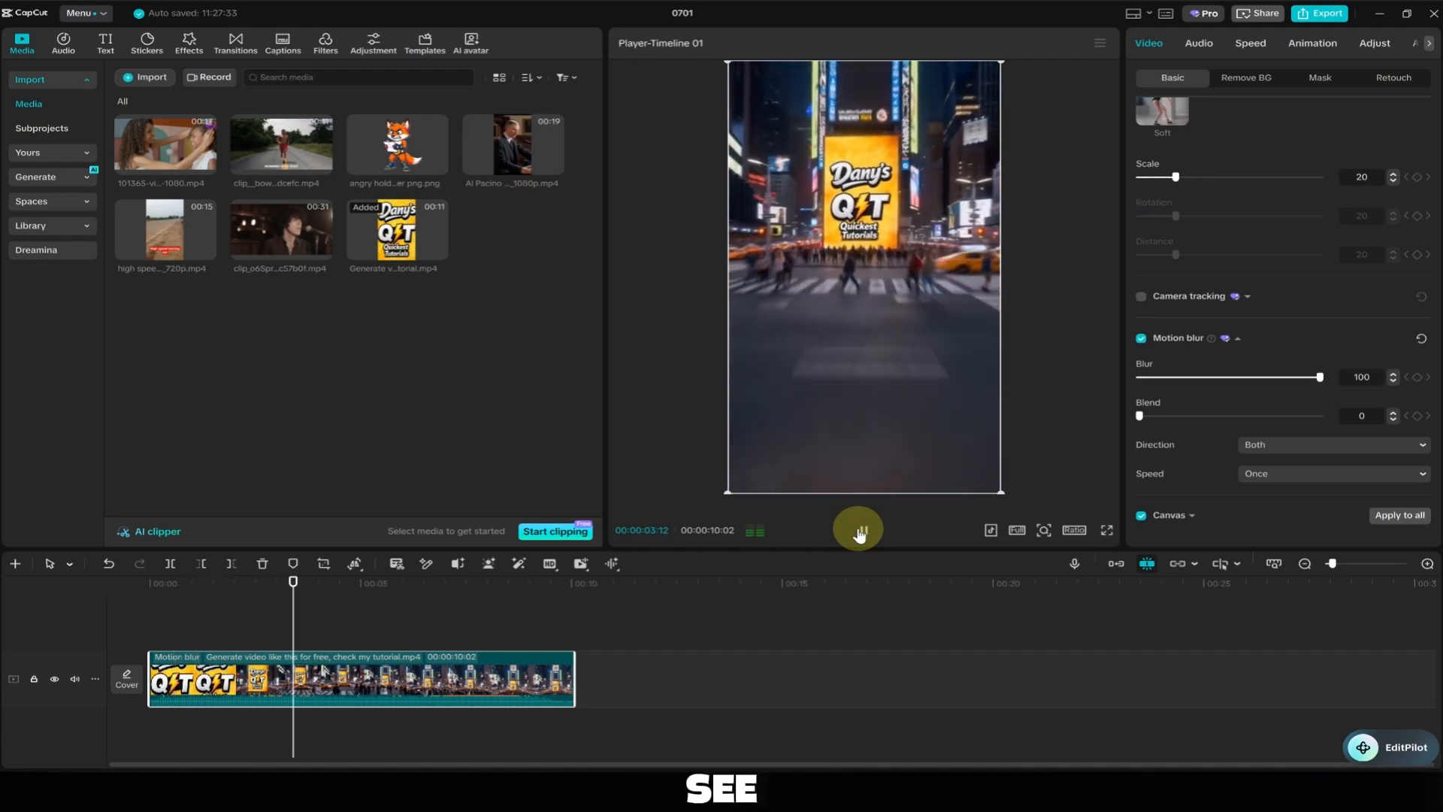
click(858, 530)
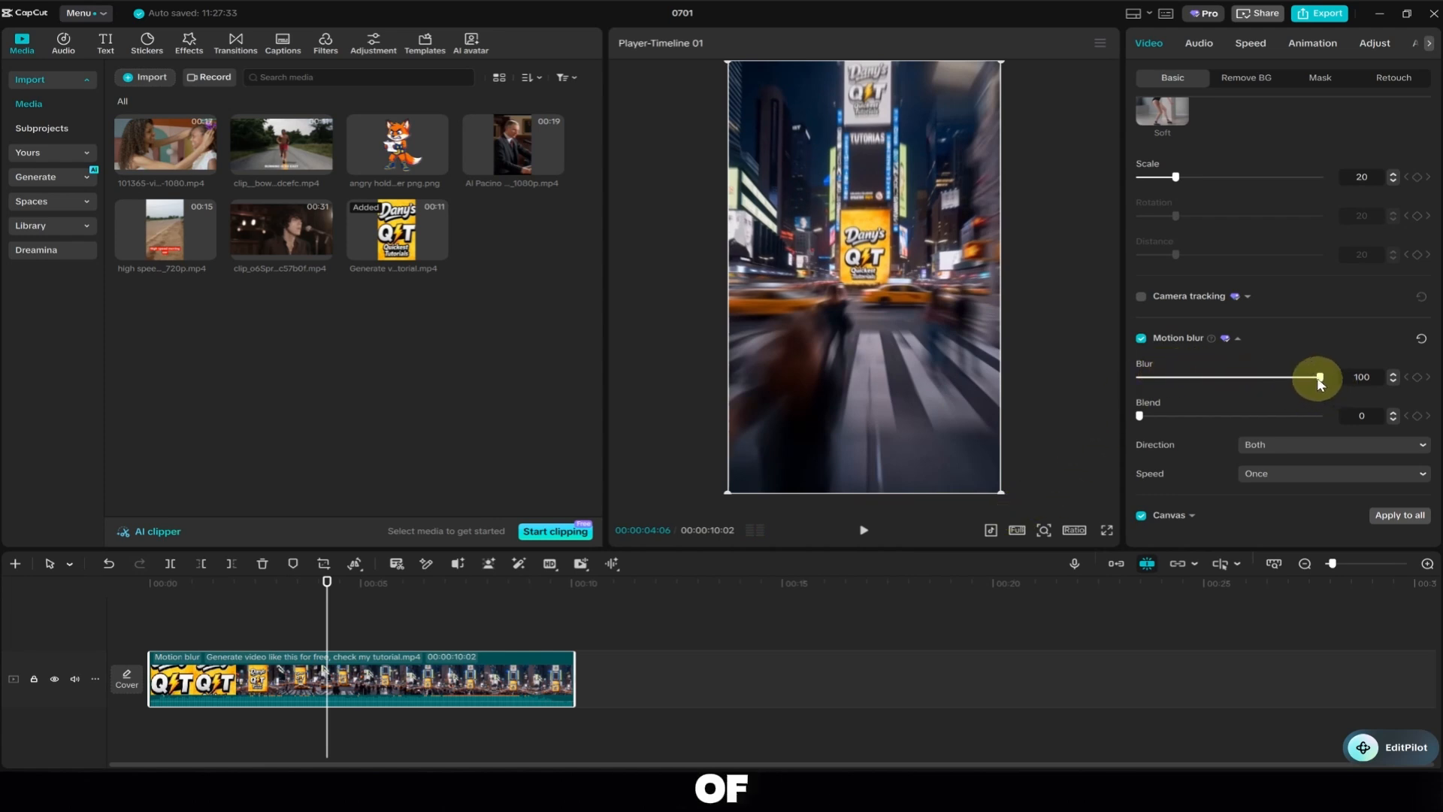
Reduce the motion blur's Blur amount to 20 and play the clip to check the softer effect
drag(1326, 380, 1266, 381)
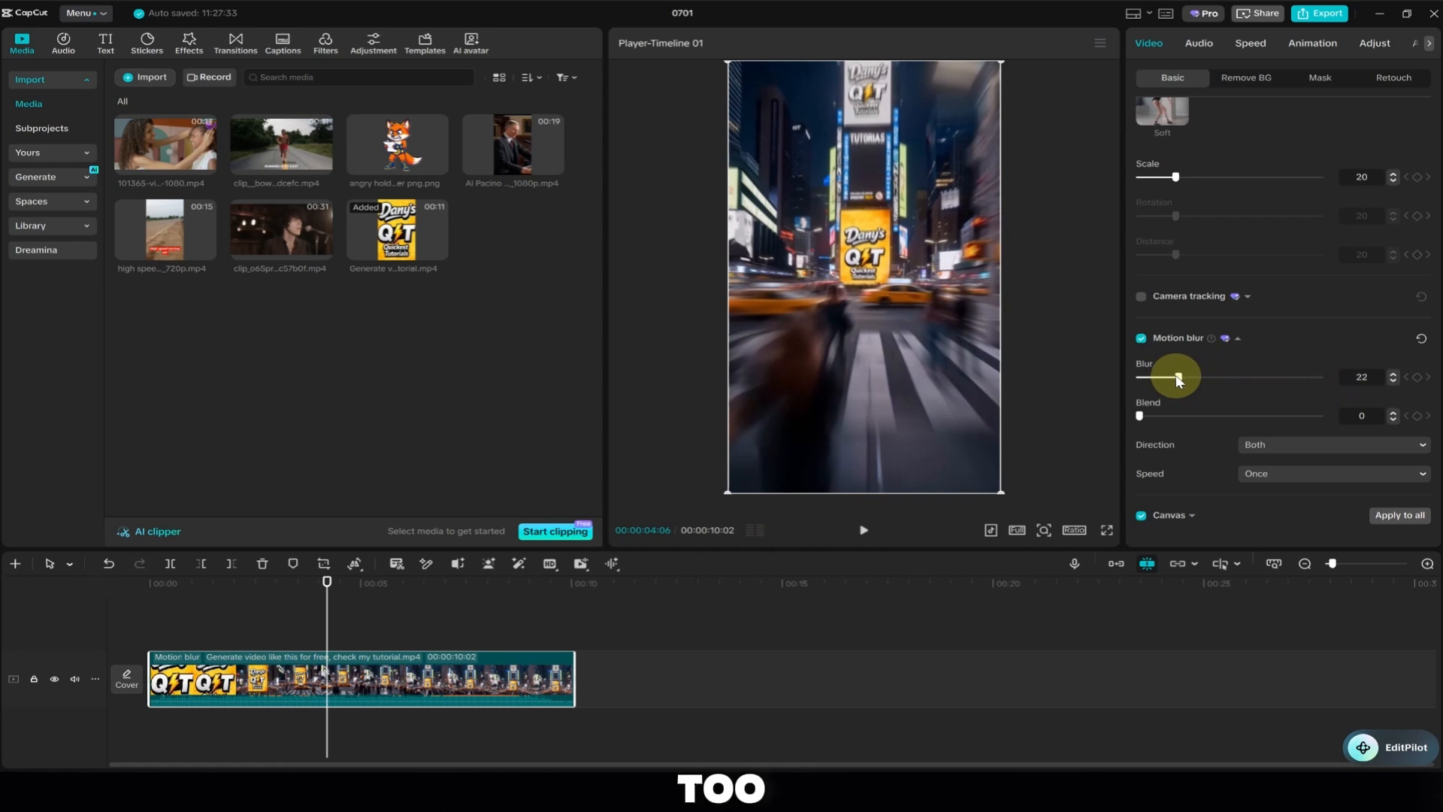
drag(1178, 381, 1176, 381)
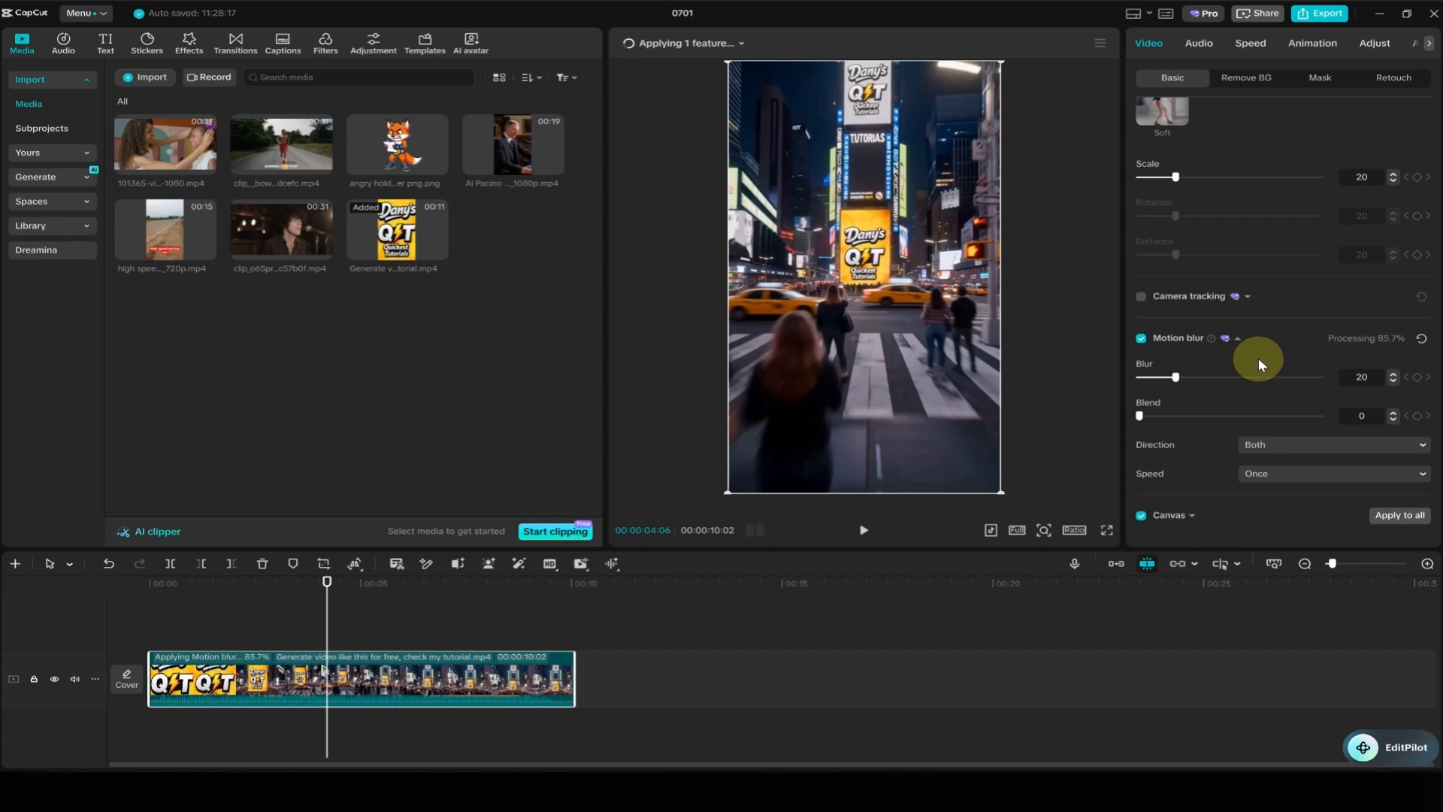
click(858, 533)
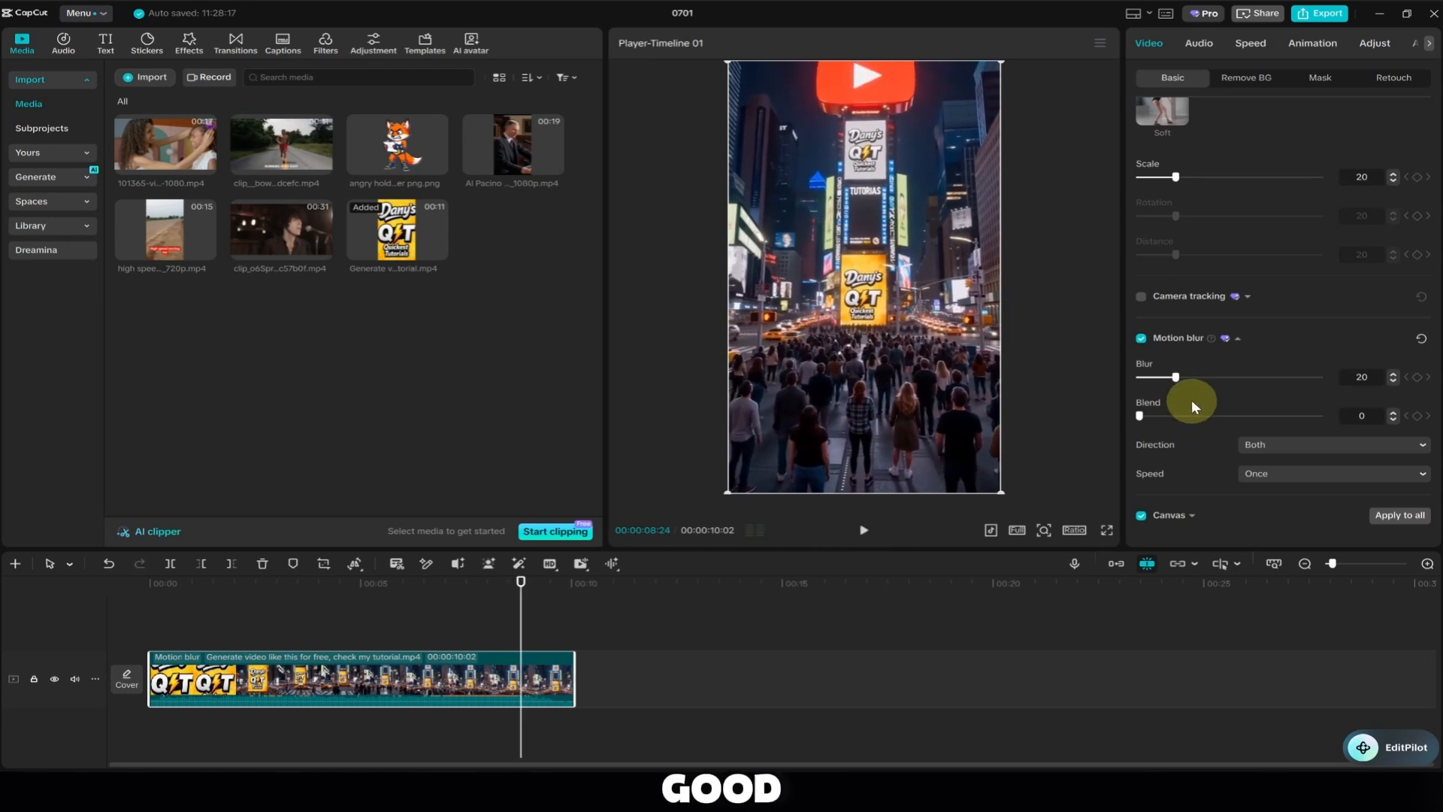
Delete the Times Square clip from the timeline and place the clip of the running man there instead
click(1246, 296)
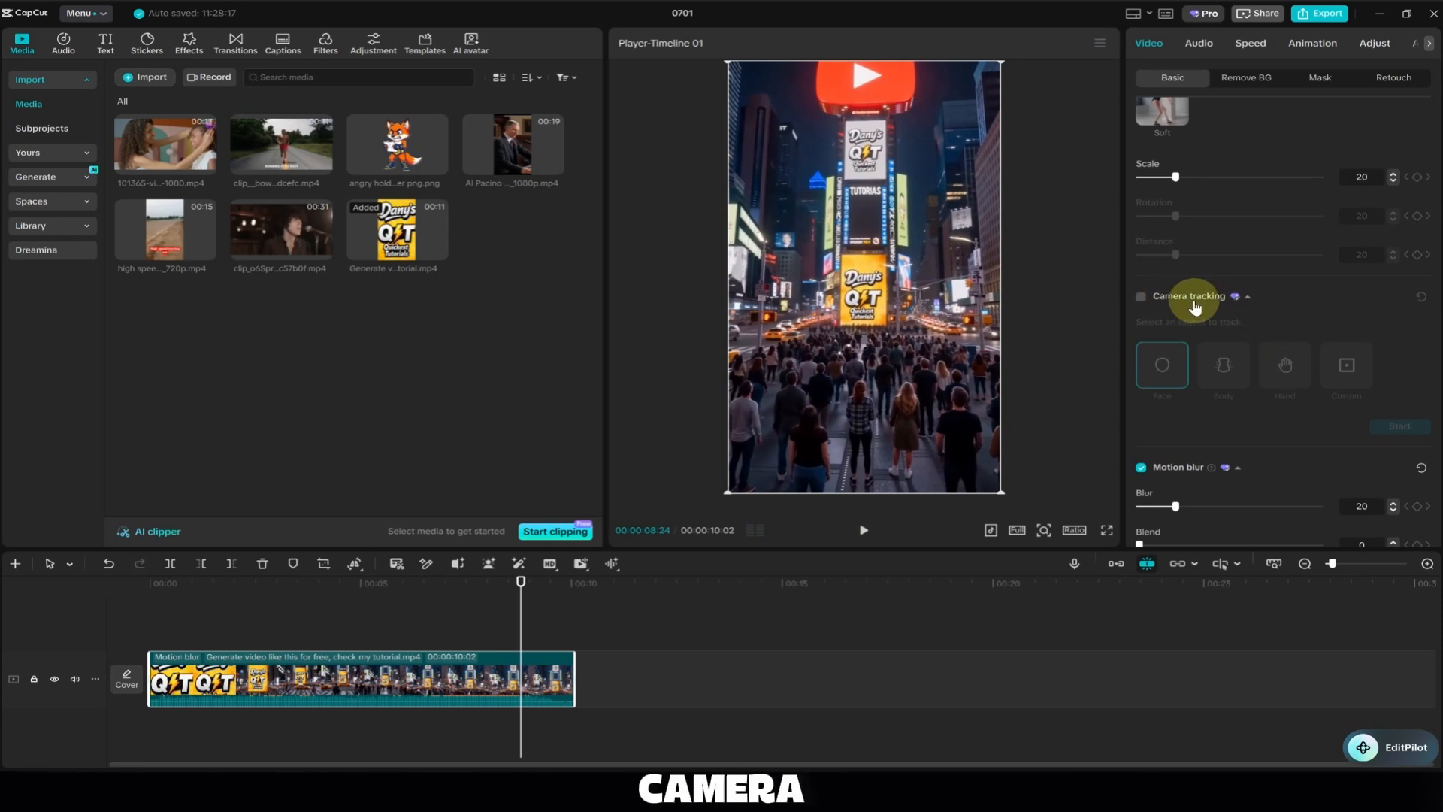
key(Delete)
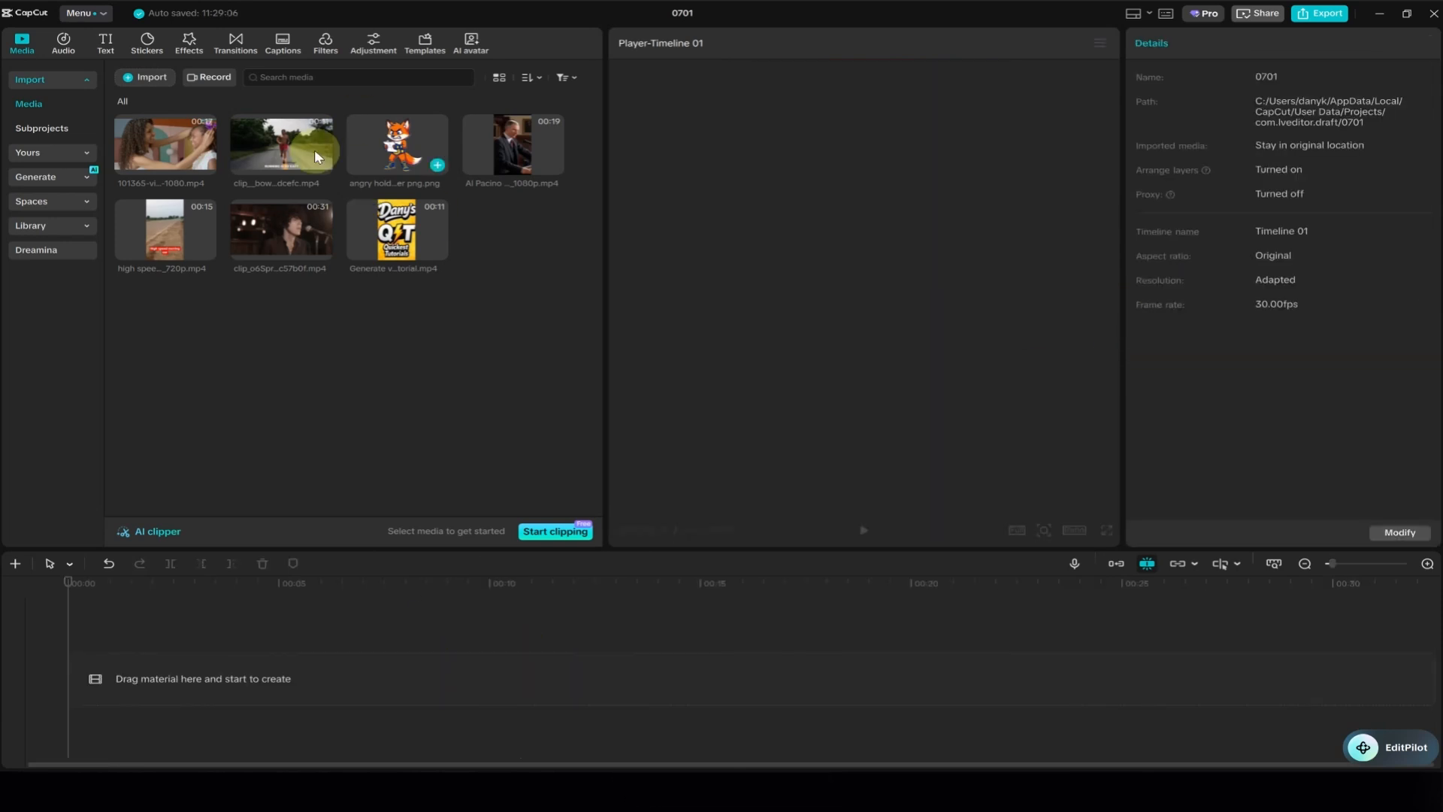
drag(281, 146, 154, 661)
Apply Camera tracking to the running man's face and play back the tracked clip
scroll(1216, 375, down, 4)
scroll(1262, 435, up, 5)
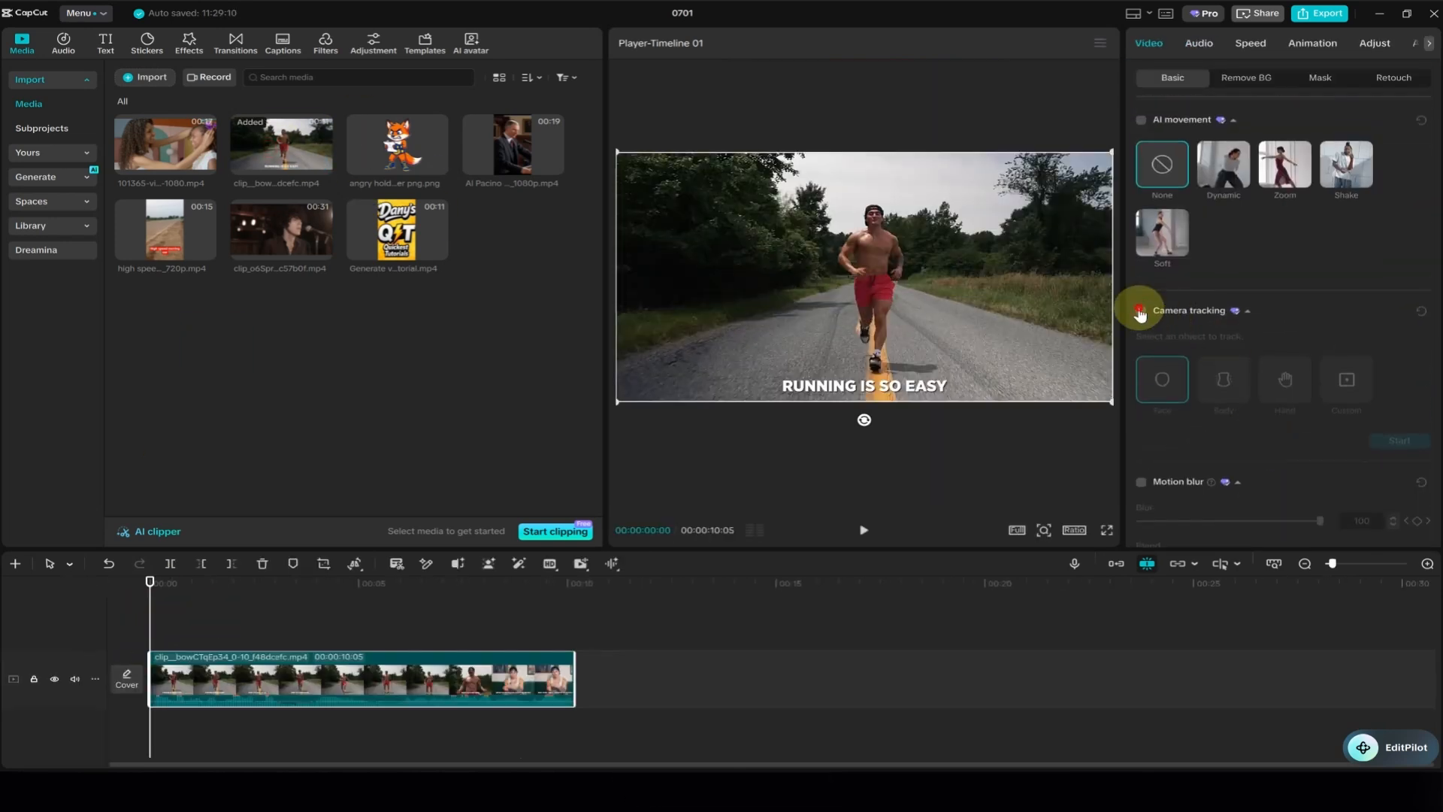
click(1140, 311)
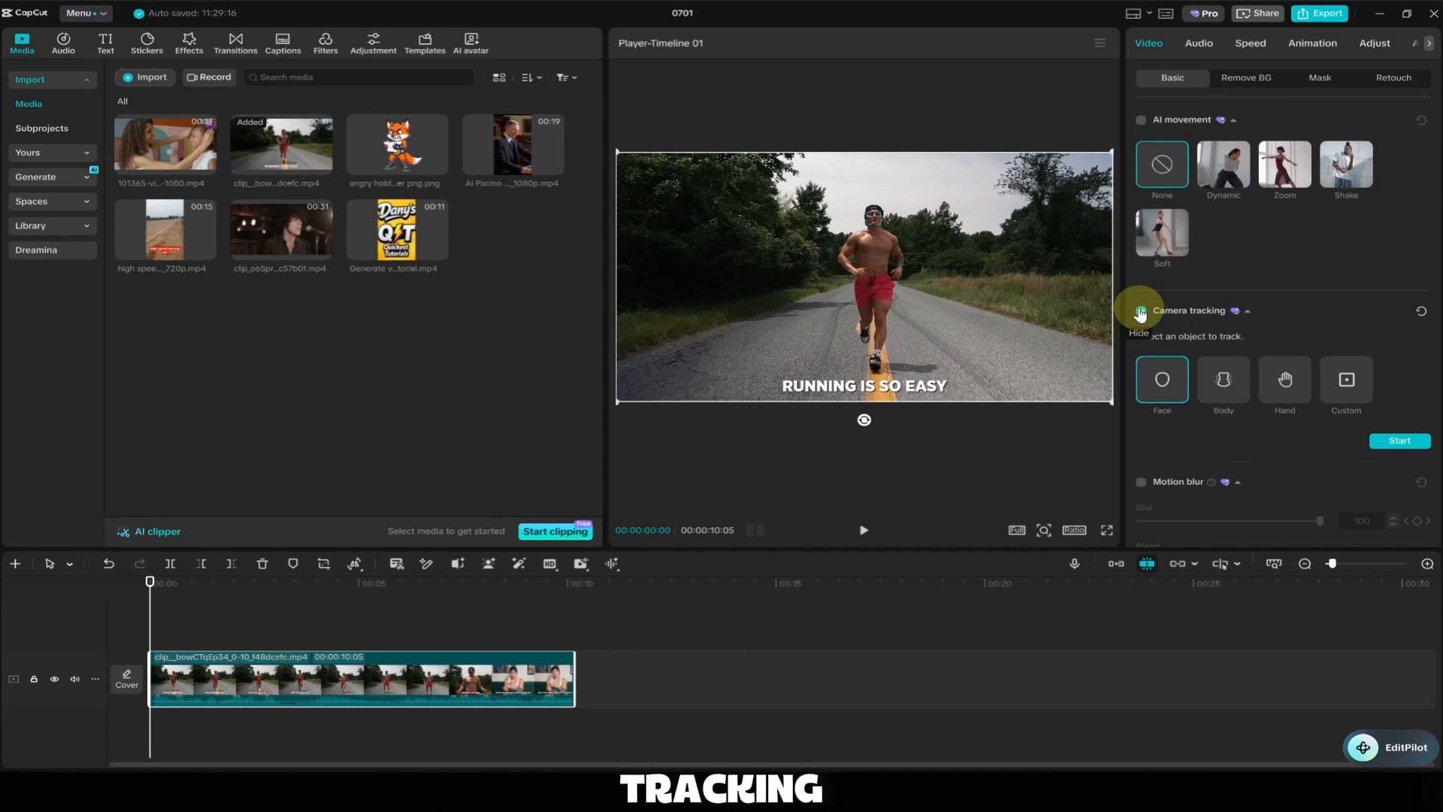
click(1167, 380)
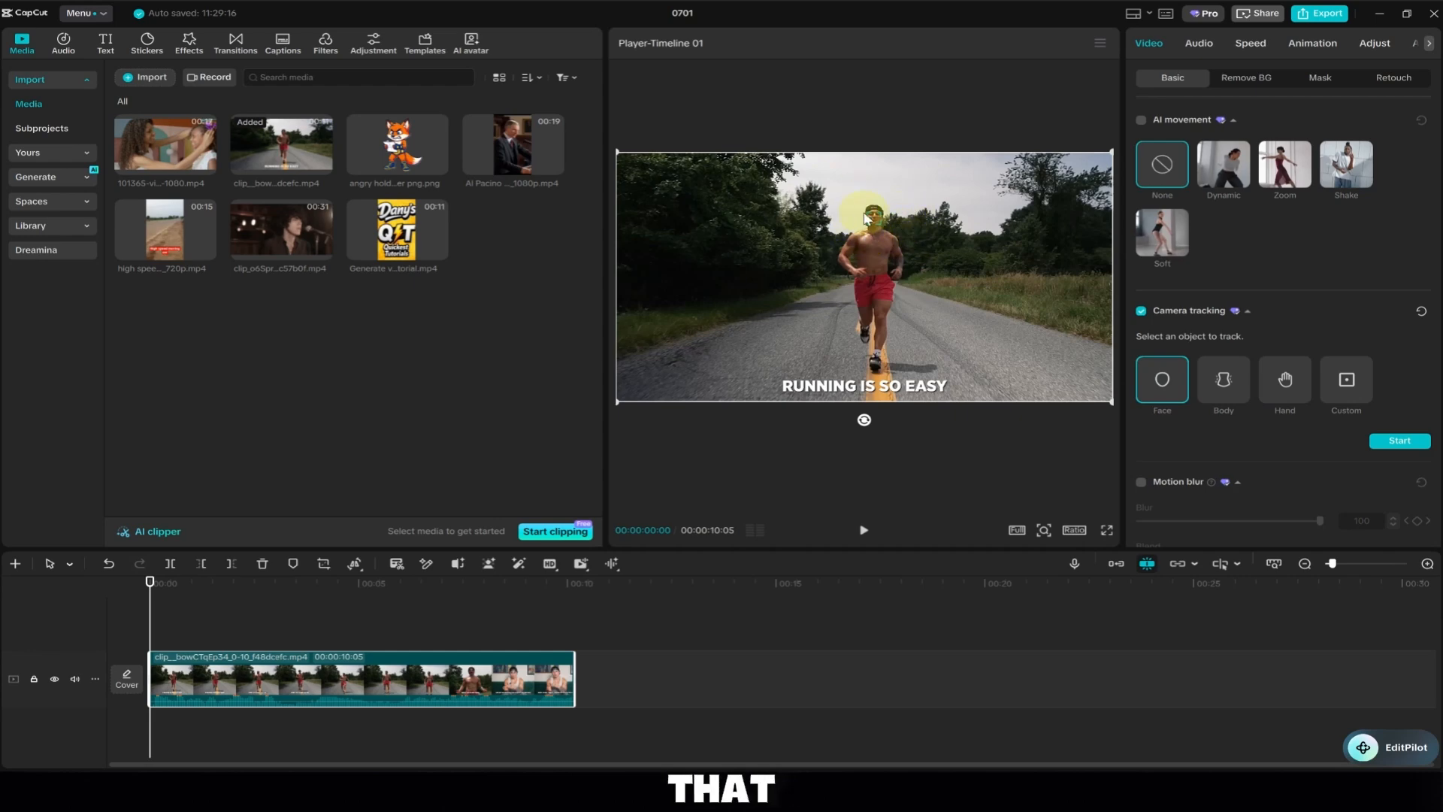
click(1402, 441)
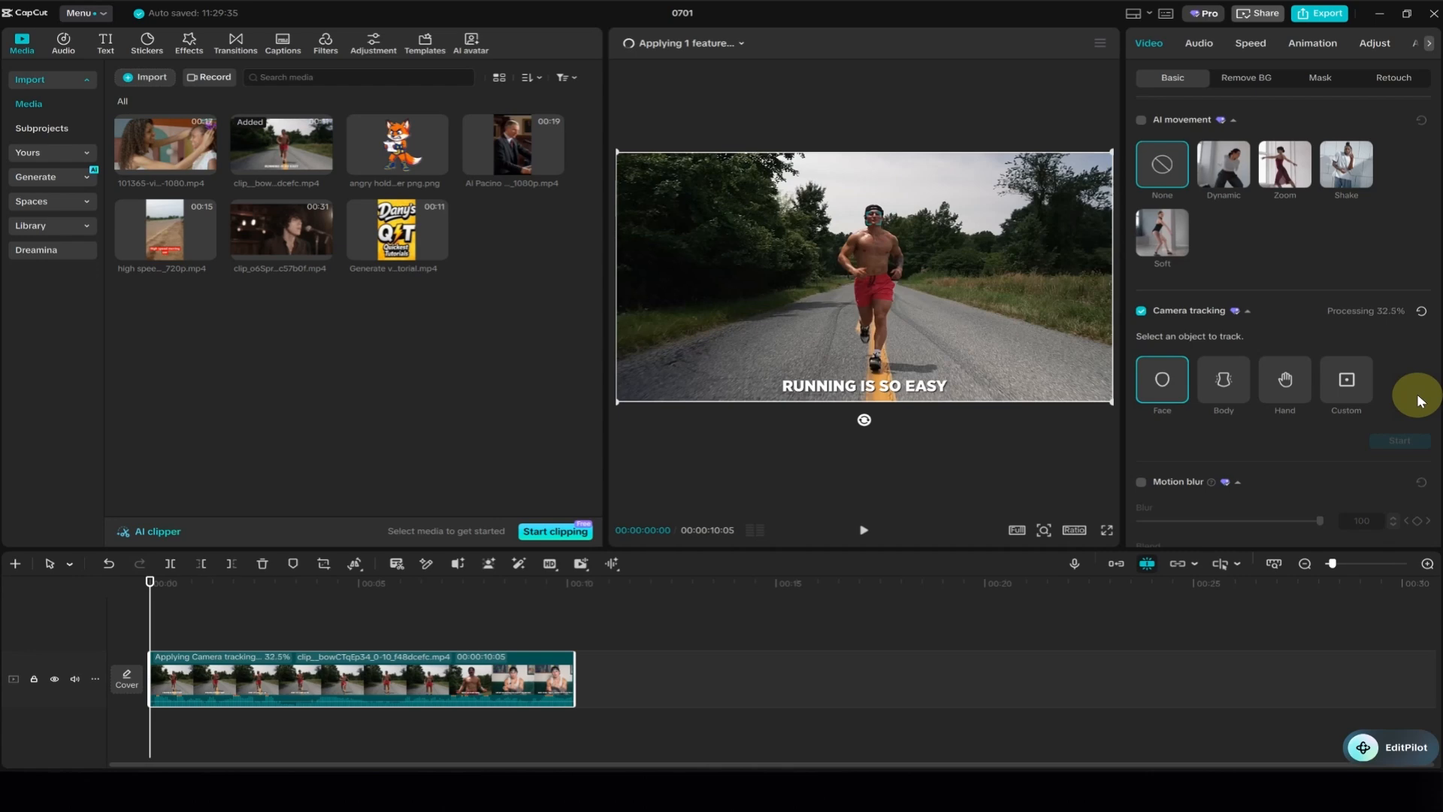
key(space)
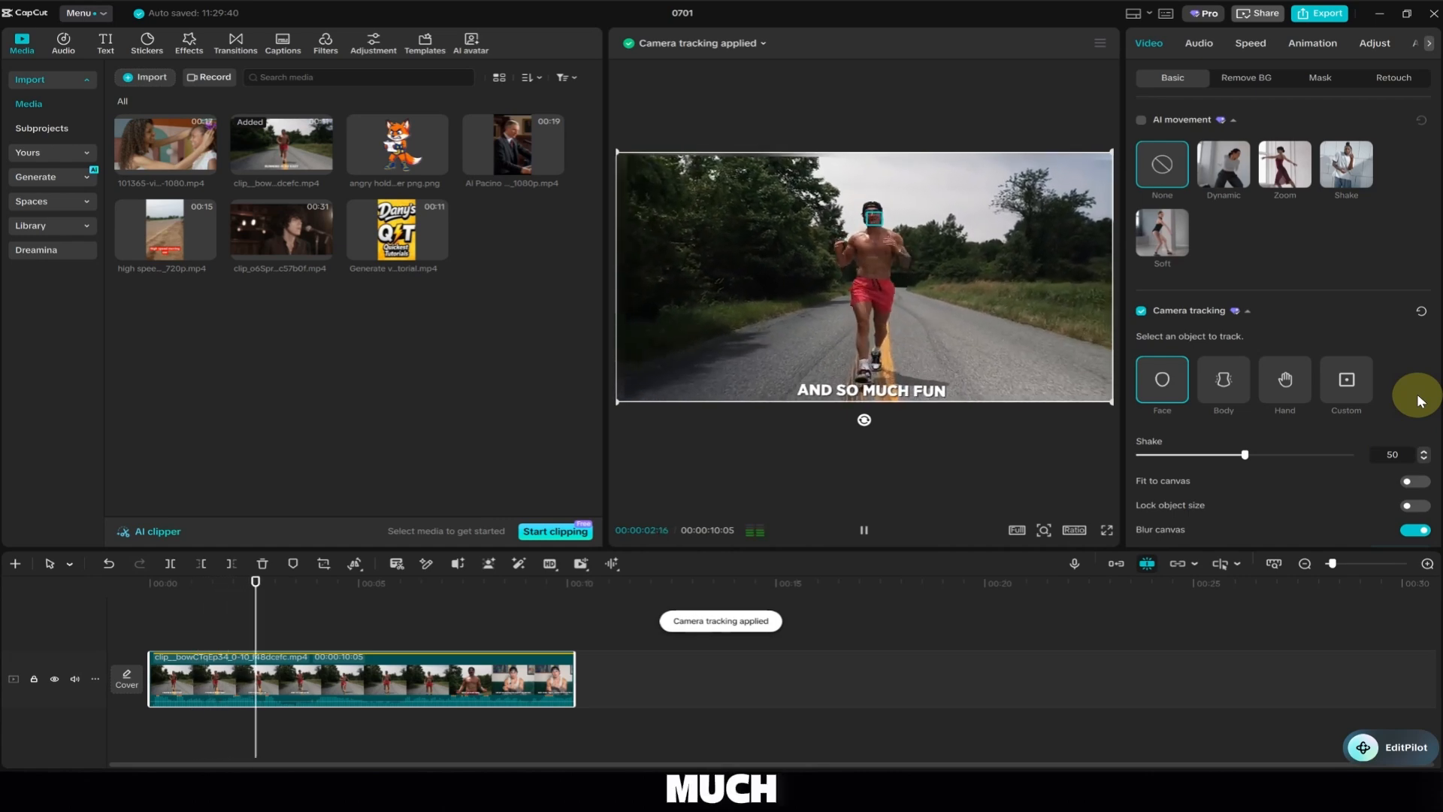
click(864, 530)
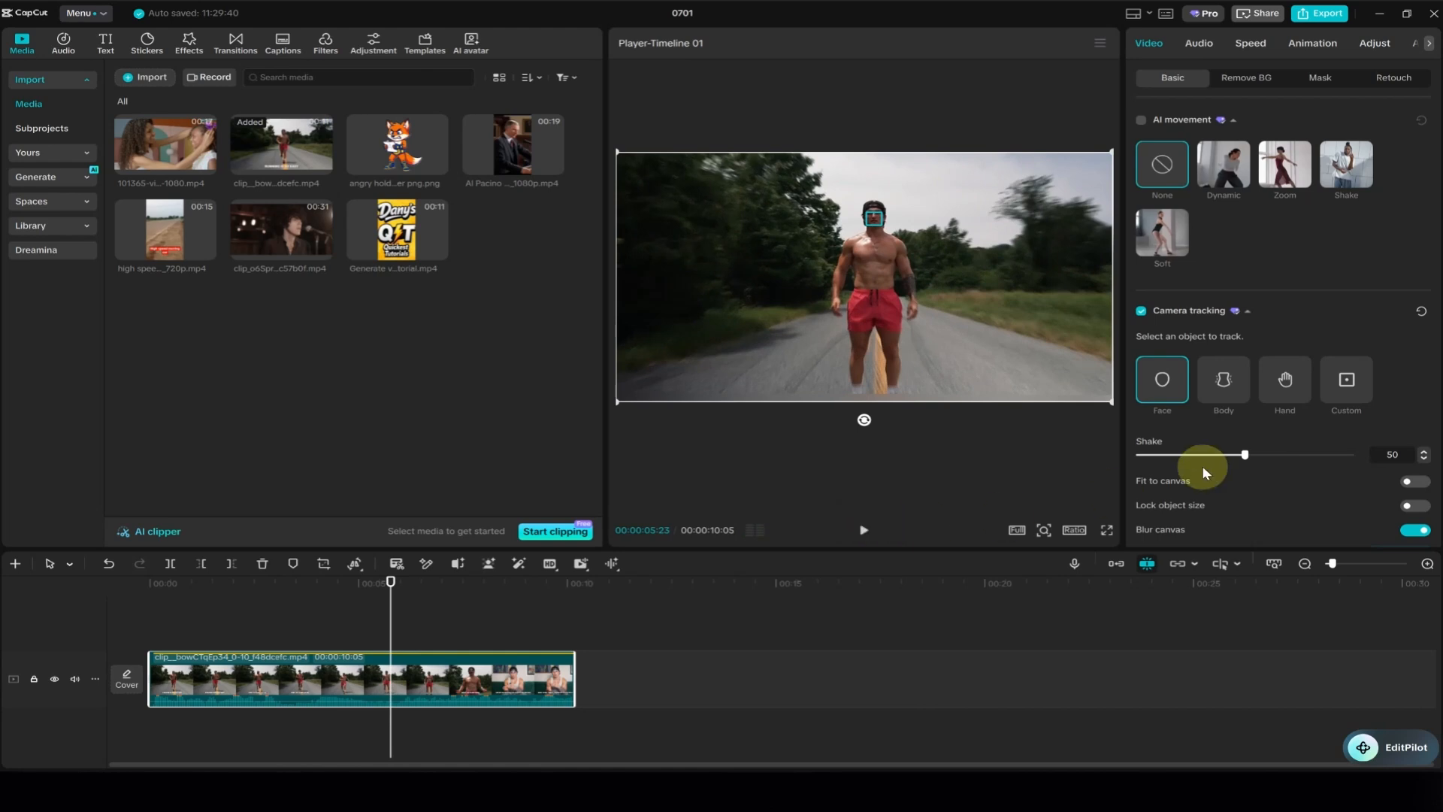
Set the camera tracking's Shake to 10 and turn on Fit to canvas and Lock object size
scroll(1277, 428, down, 2)
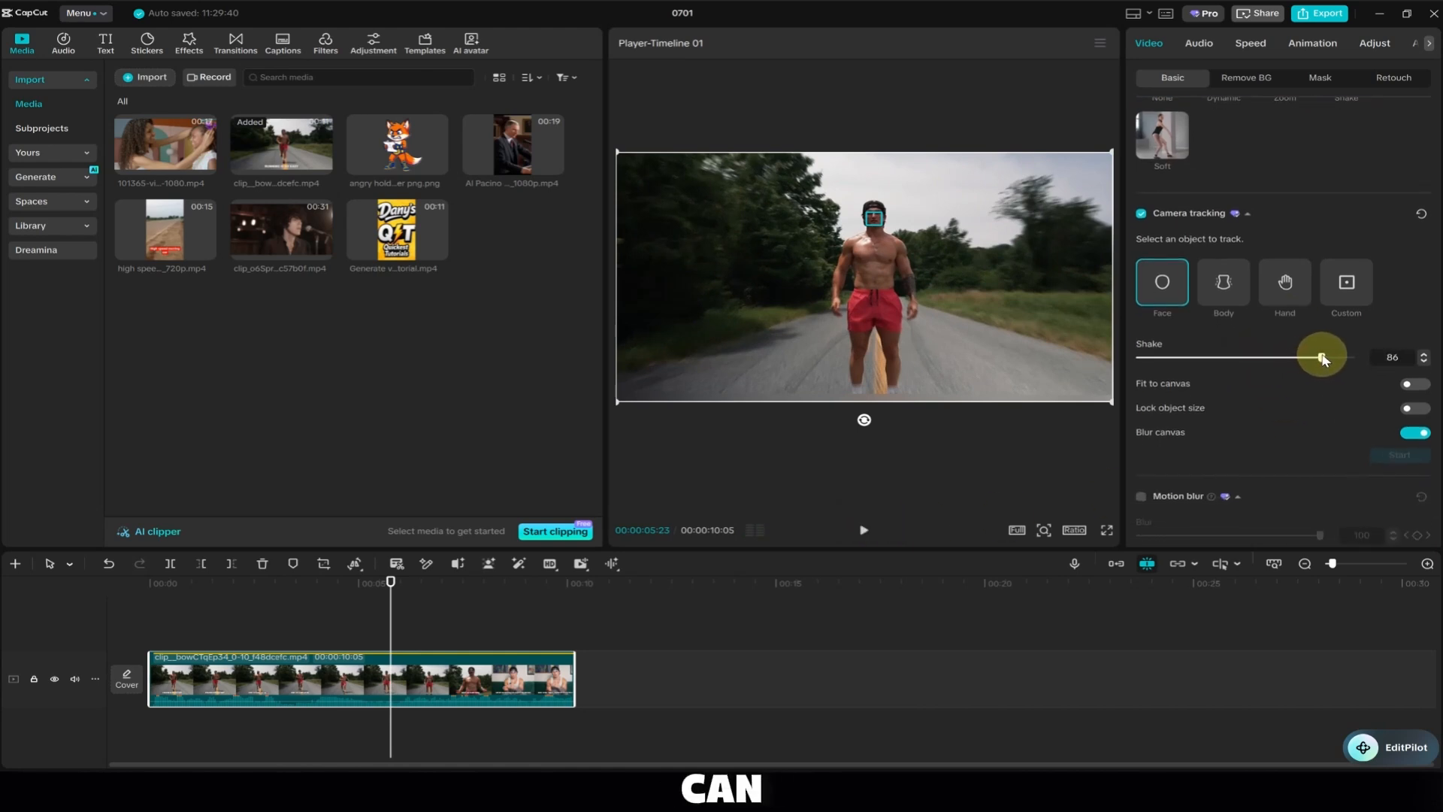
drag(1323, 359, 1180, 364)
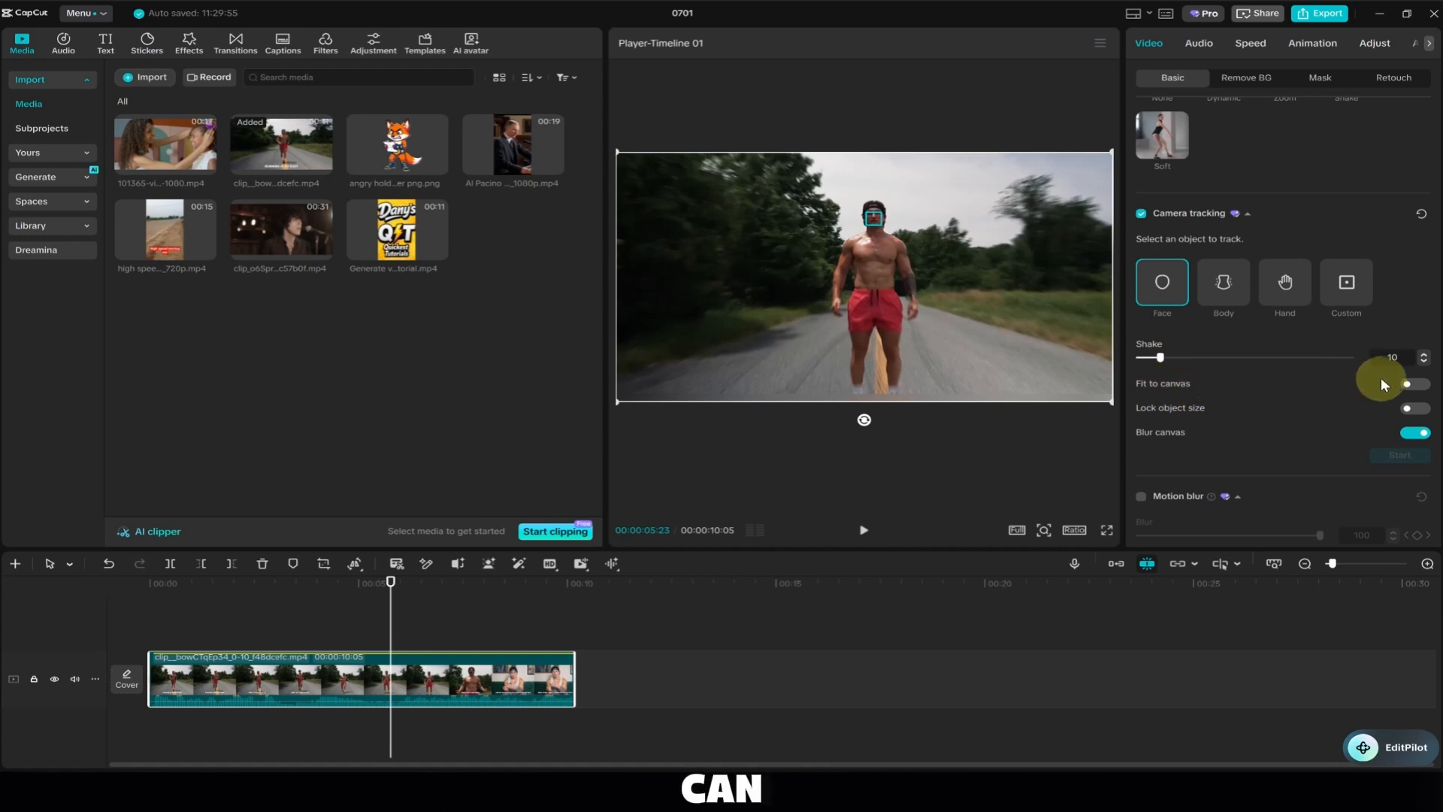
click(1424, 387)
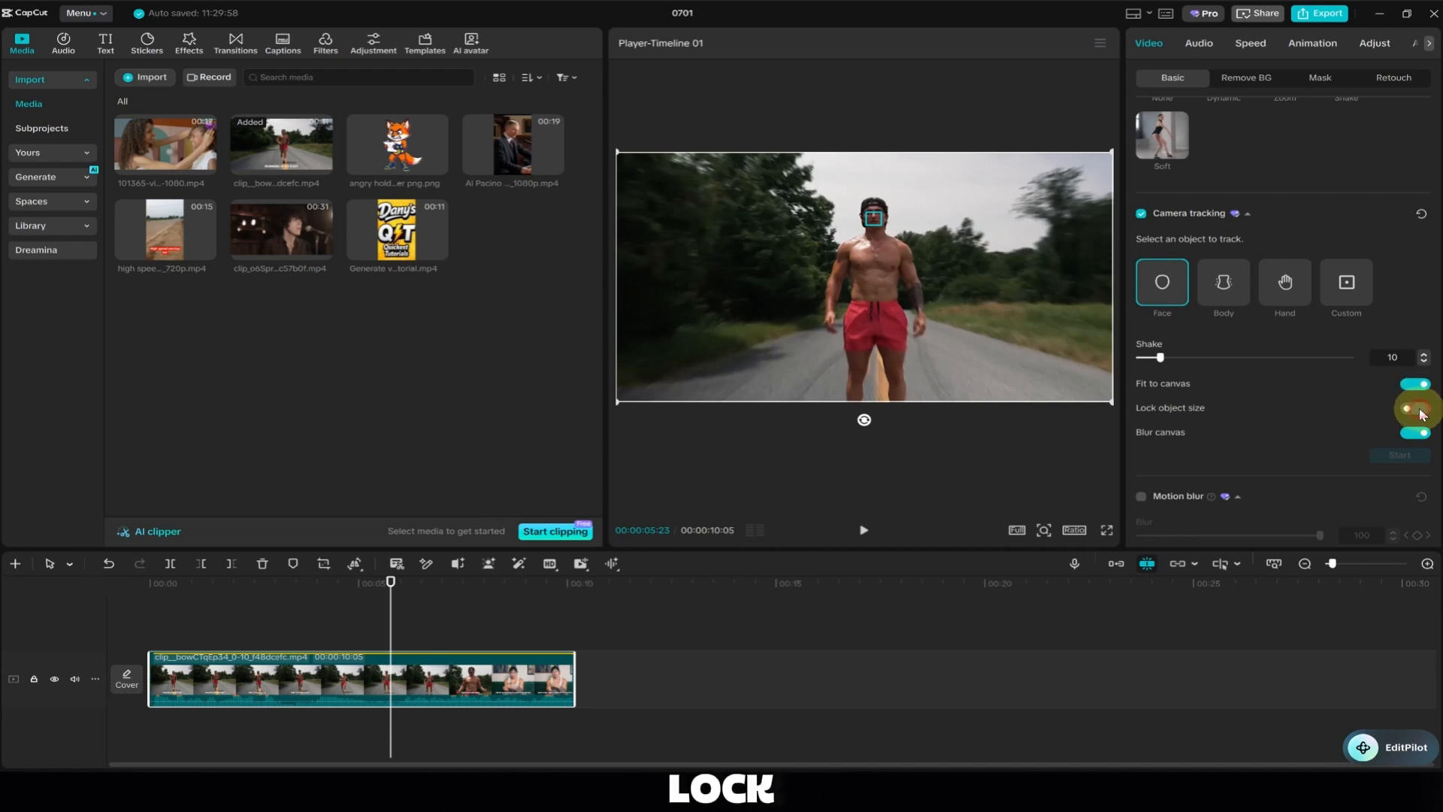
click(1419, 409)
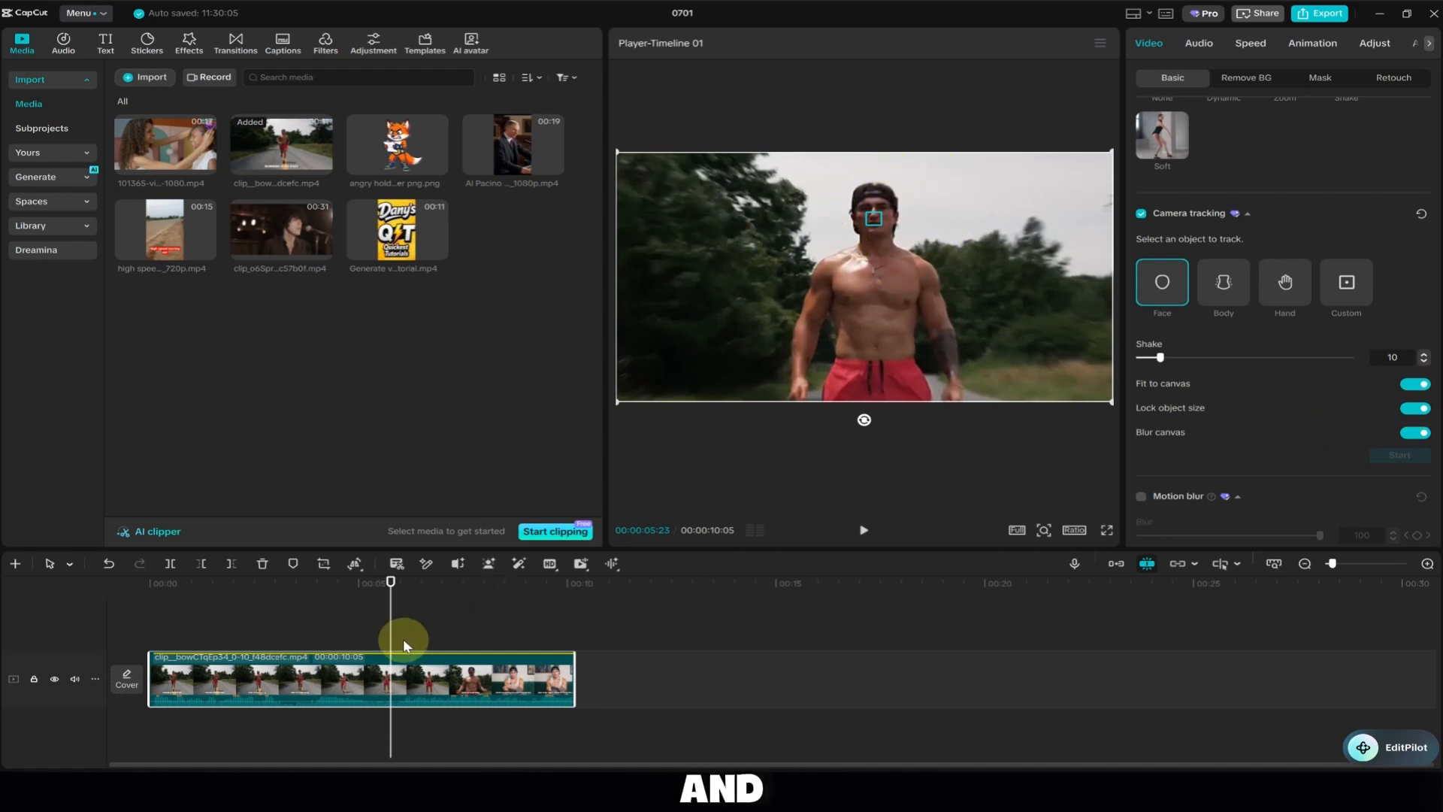
Play the face-tracked running clip from its start to examine the locked framing
drag(390, 615, 151, 599)
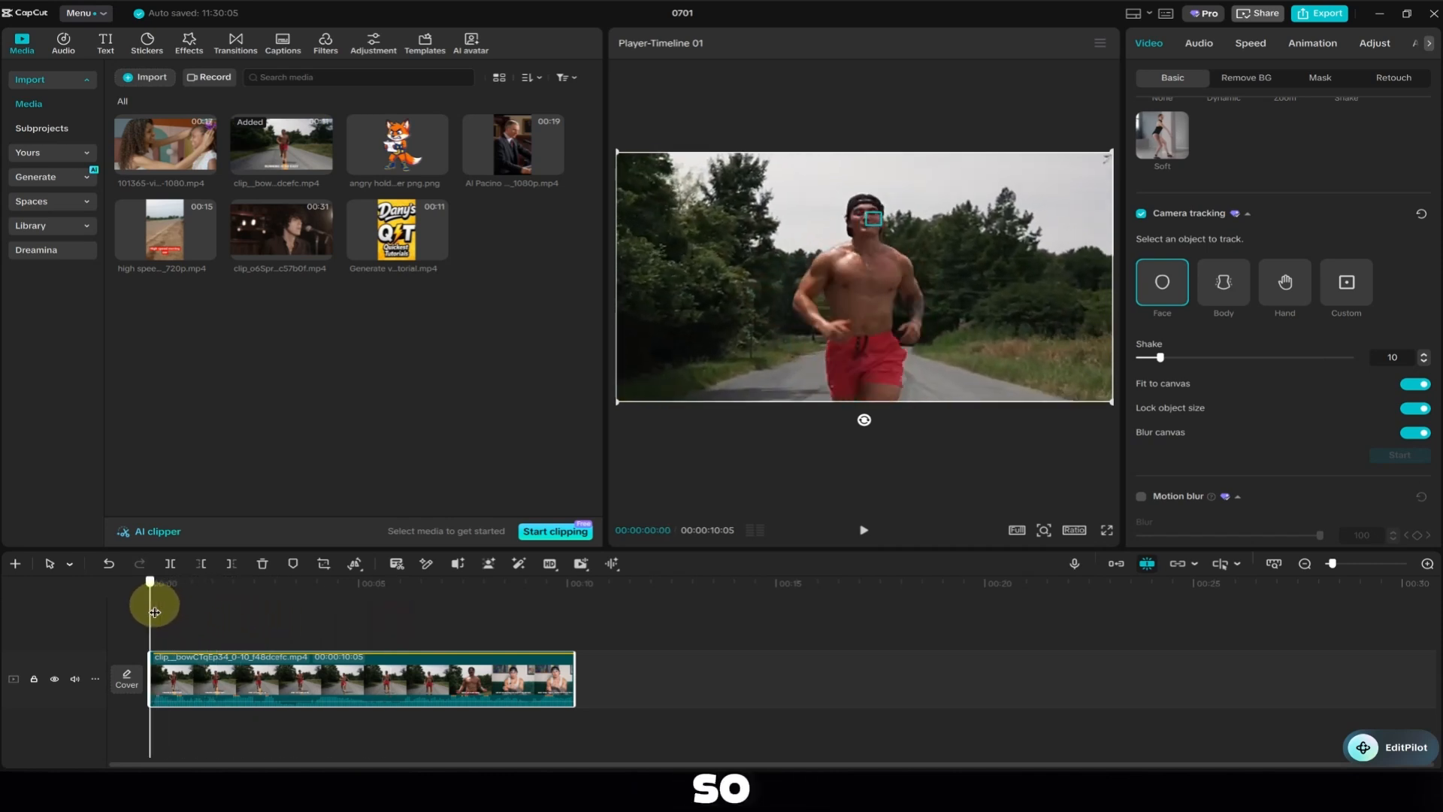
click(864, 533)
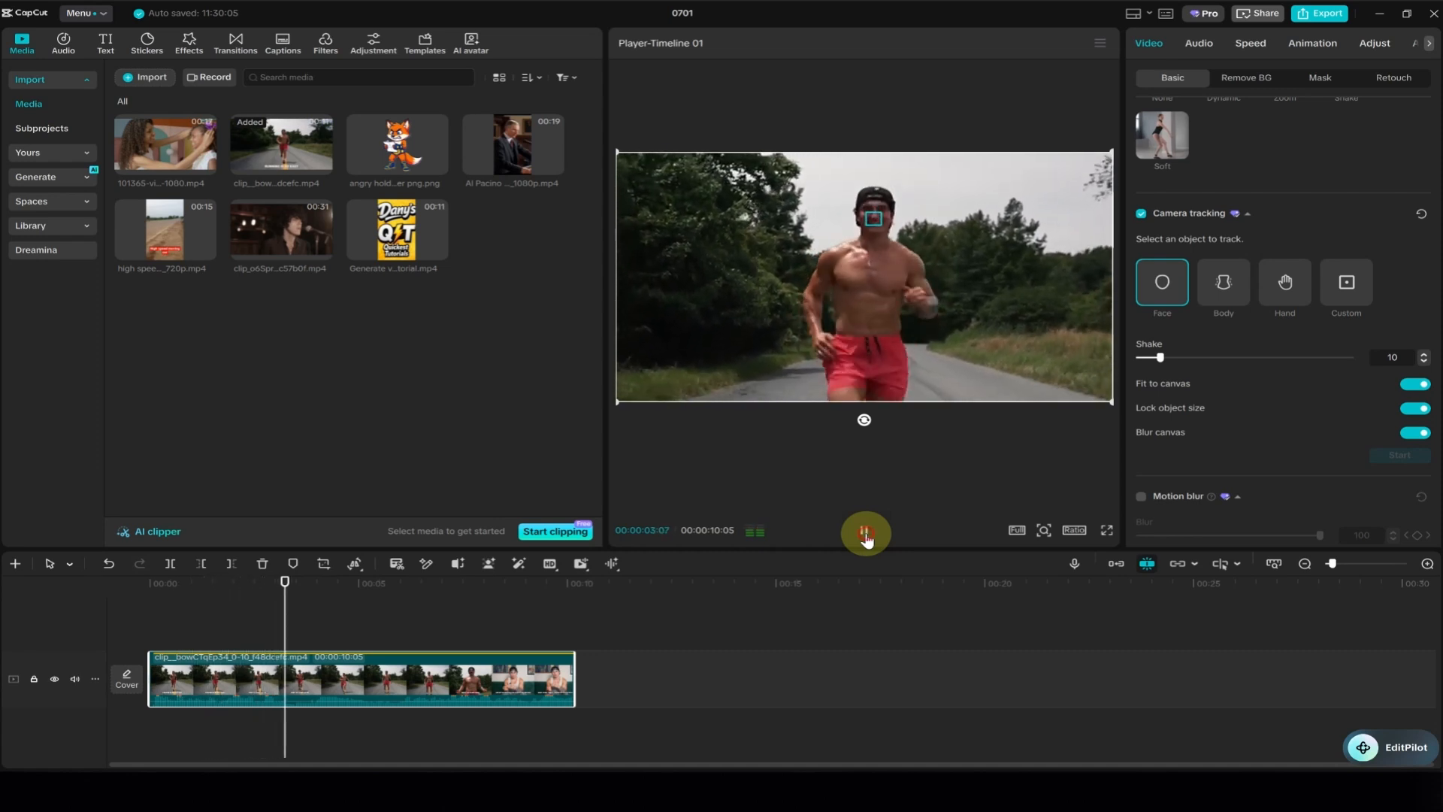
click(865, 533)
Enable Stabilize at the Recommended level on the running clip and play it from 00:00:00:12
scroll(1320, 194, up, 3)
scroll(1319, 192, up, 5)
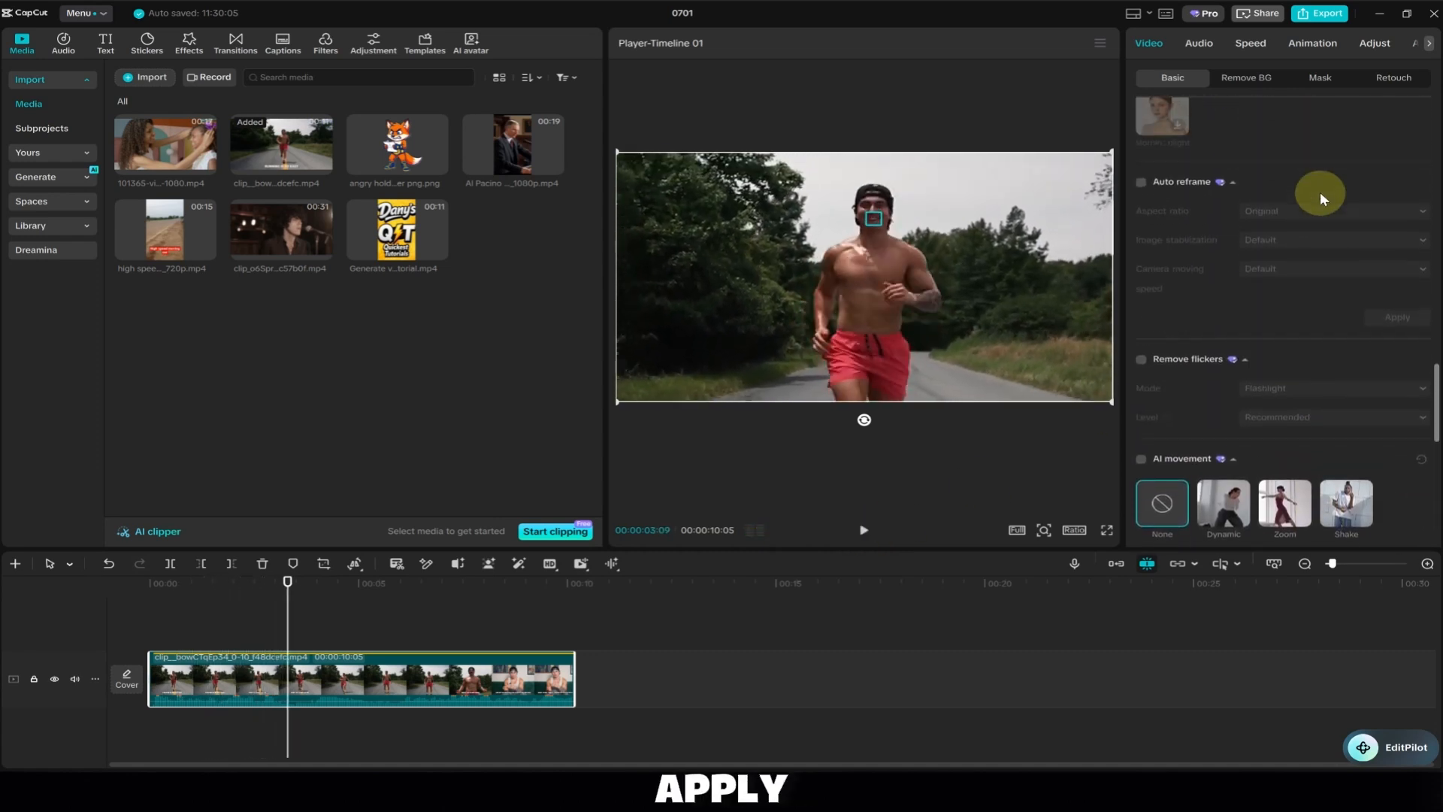
scroll(1319, 191, up, 5)
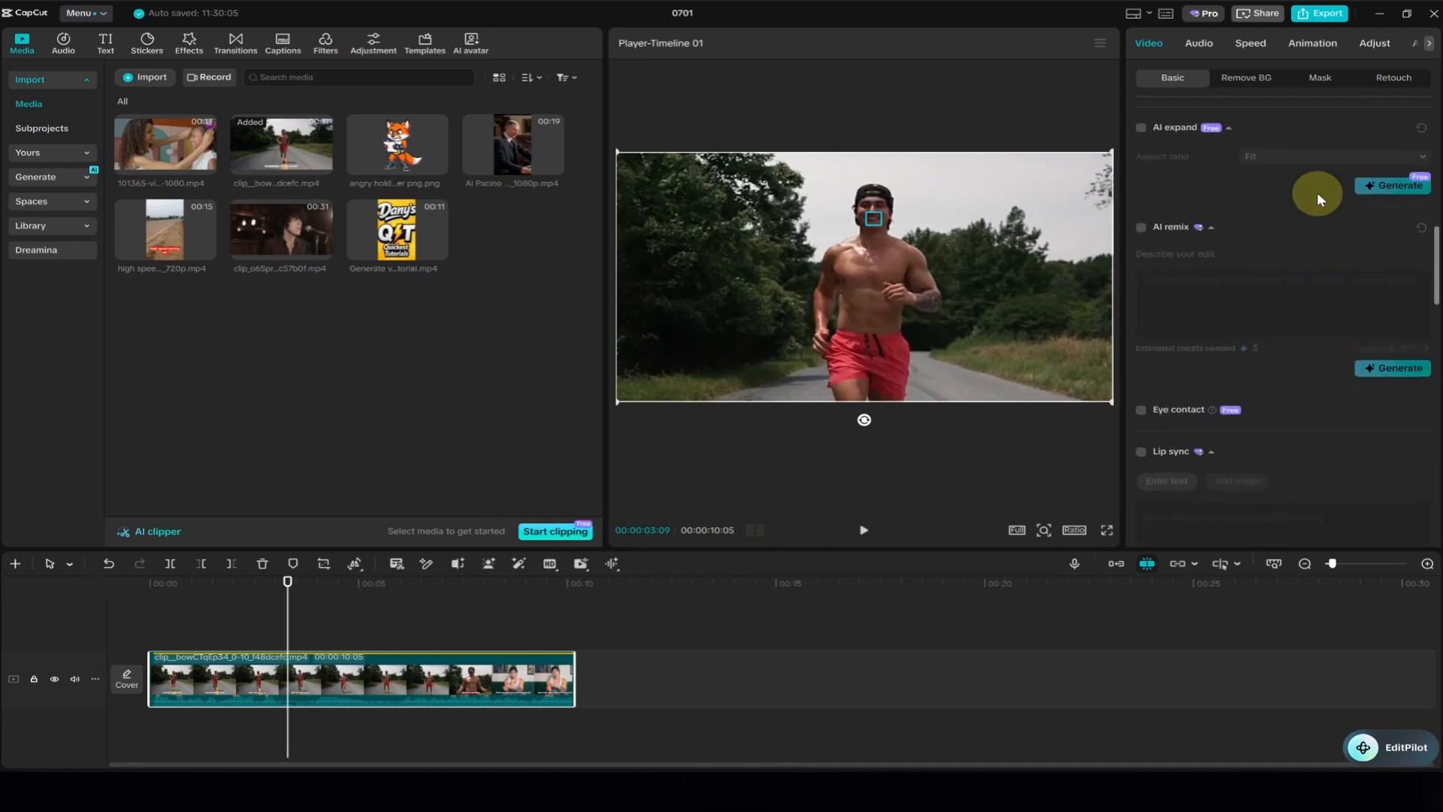
scroll(1207, 184, up, 5)
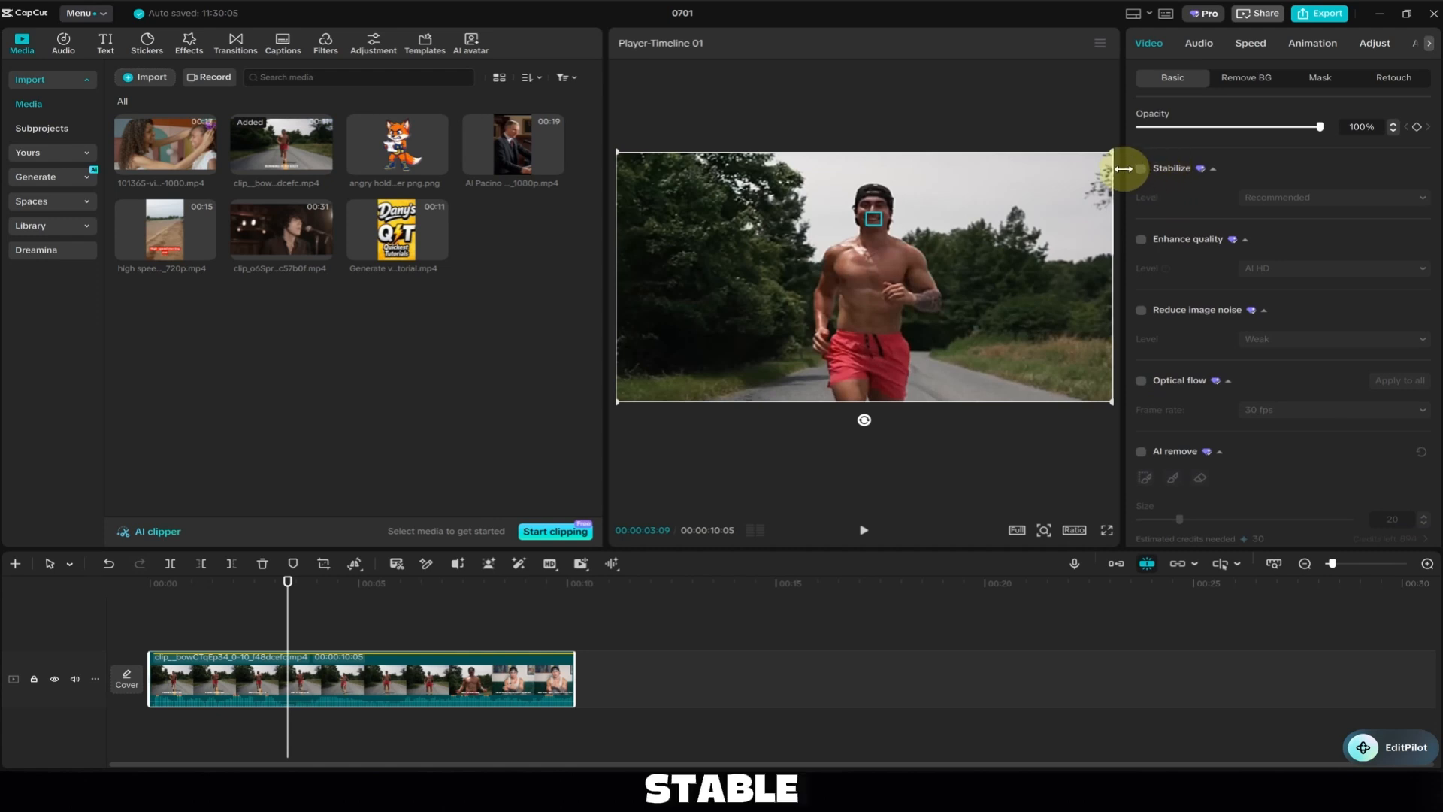
click(1141, 170)
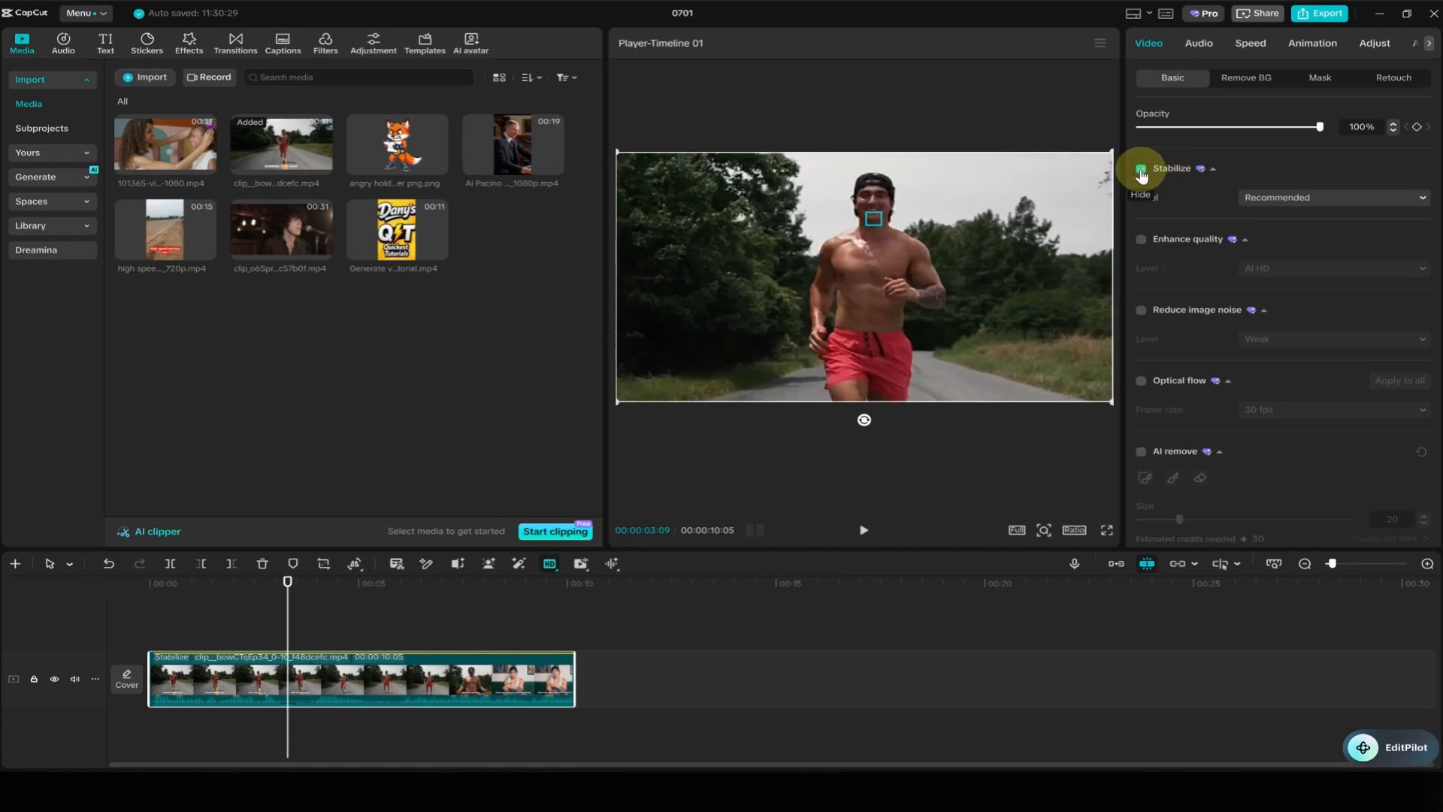
drag(288, 614, 165, 612)
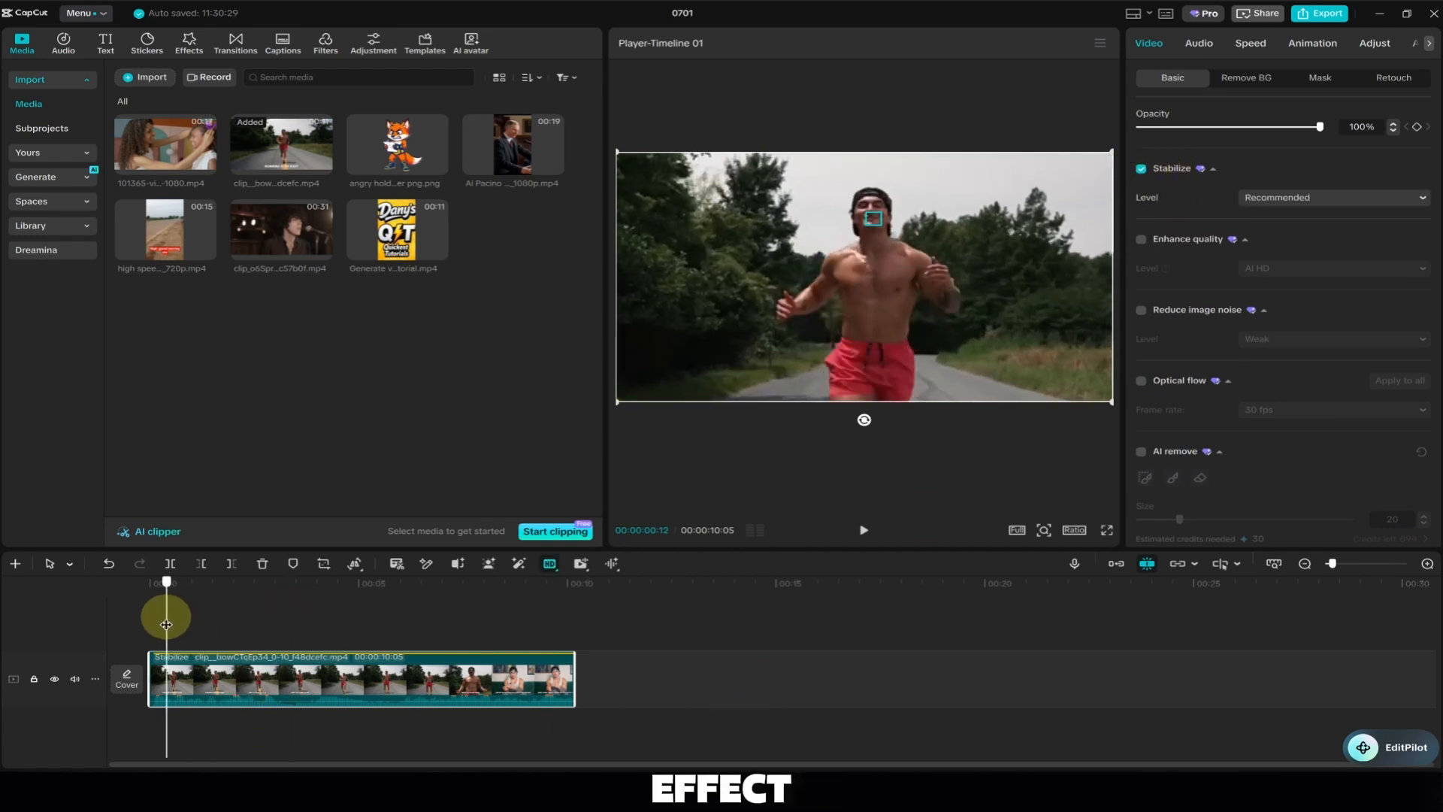
click(863, 535)
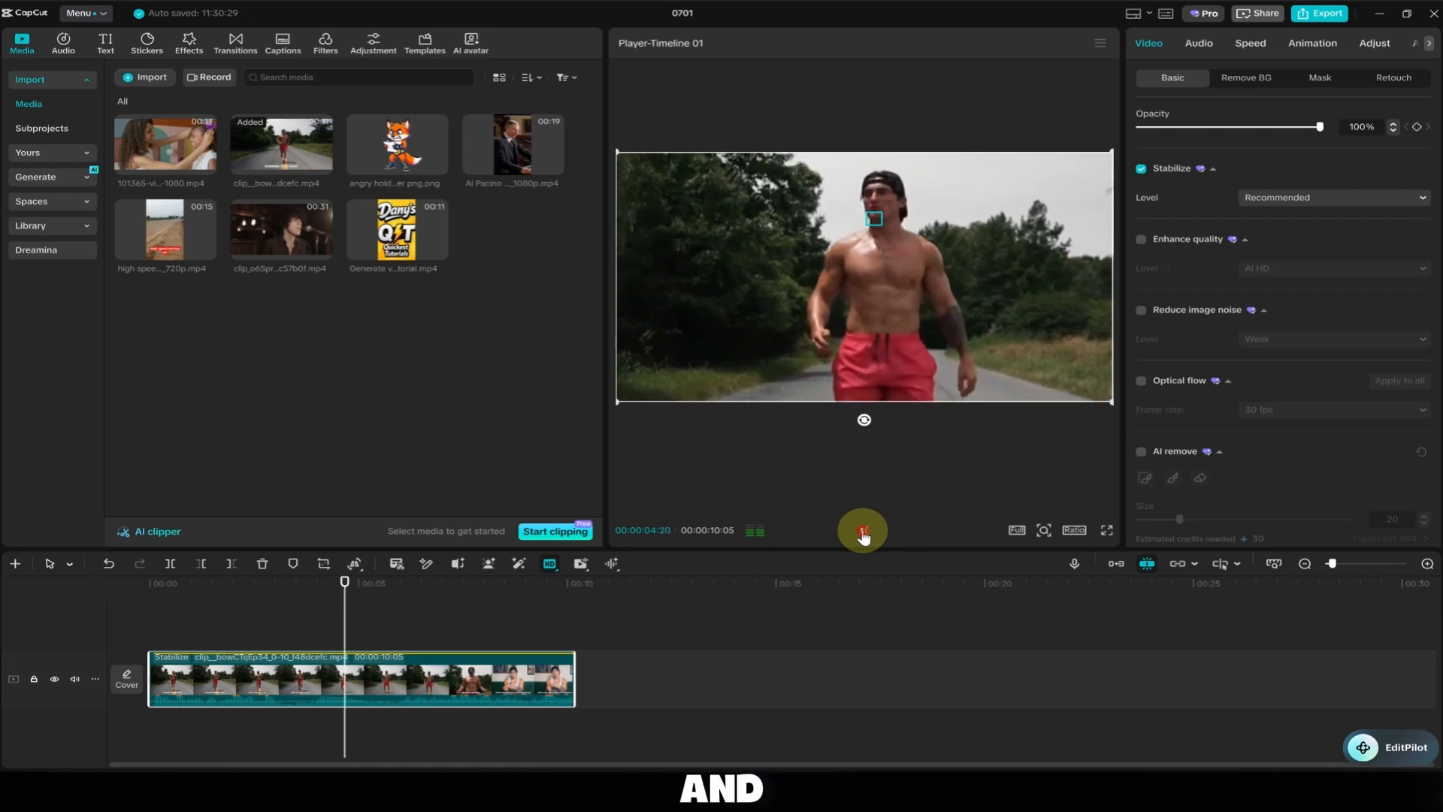
click(863, 535)
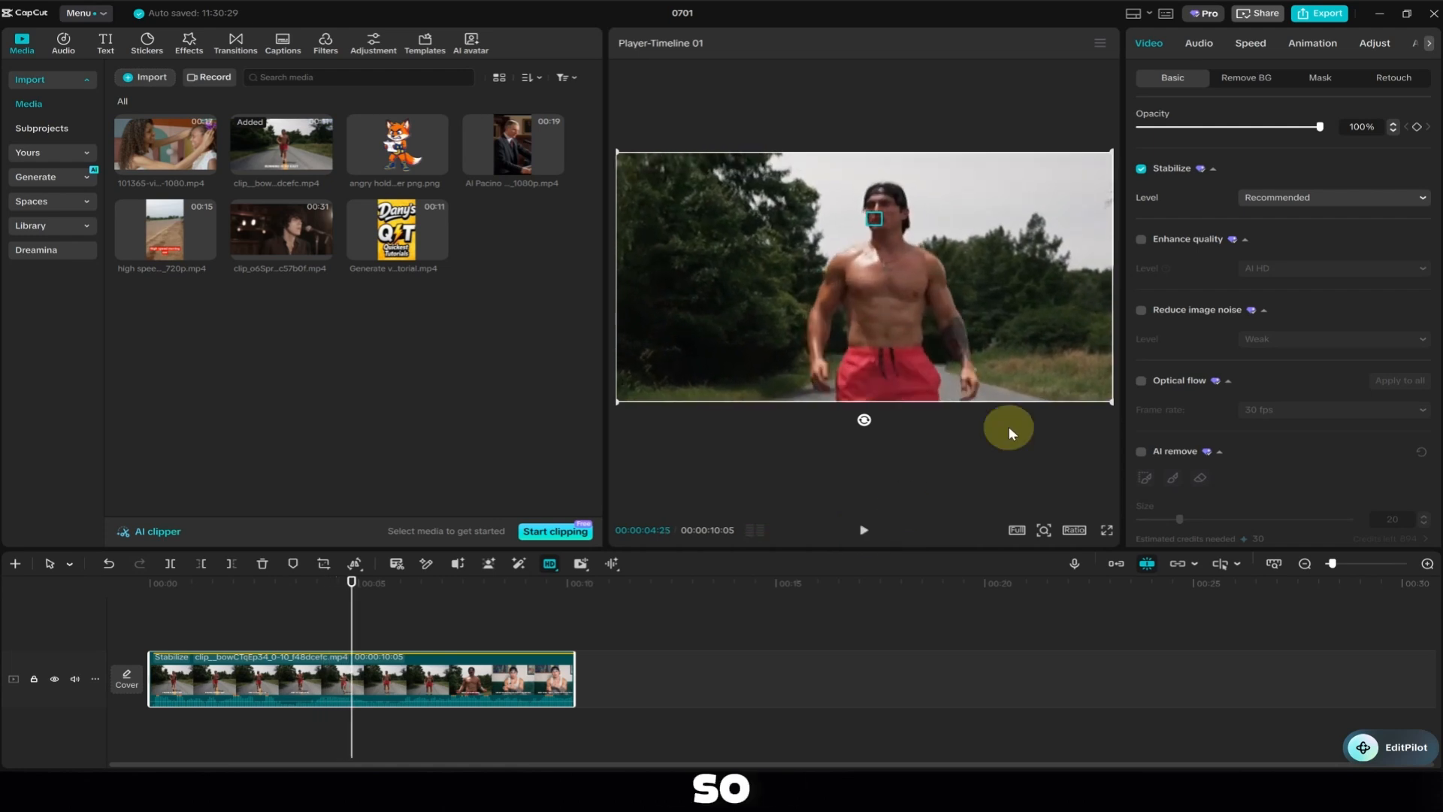